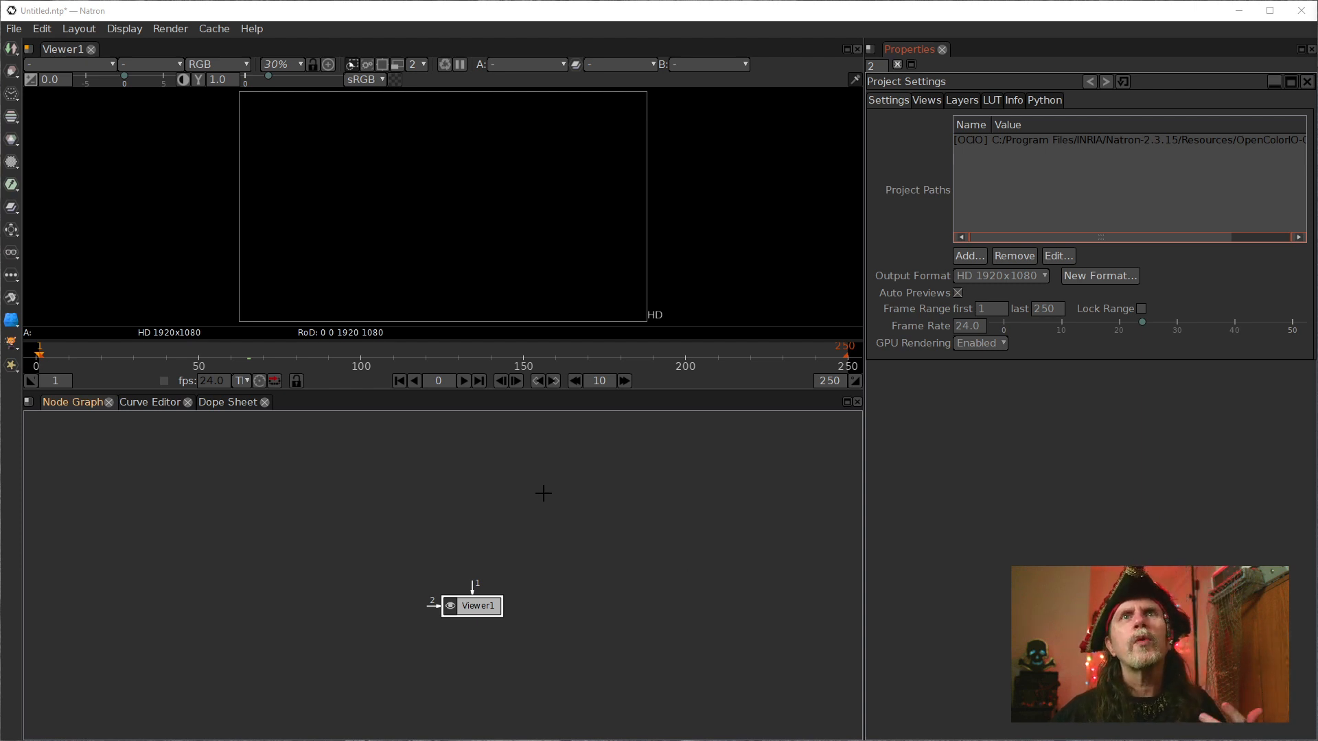
- Add a Constant node to the graph above the Viewer node
{"action": "left_click_drag", "start_coordinate": [512, 470], "coordinate": [508, 521]}
{"action": "left_click", "coordinate": [471, 515]}
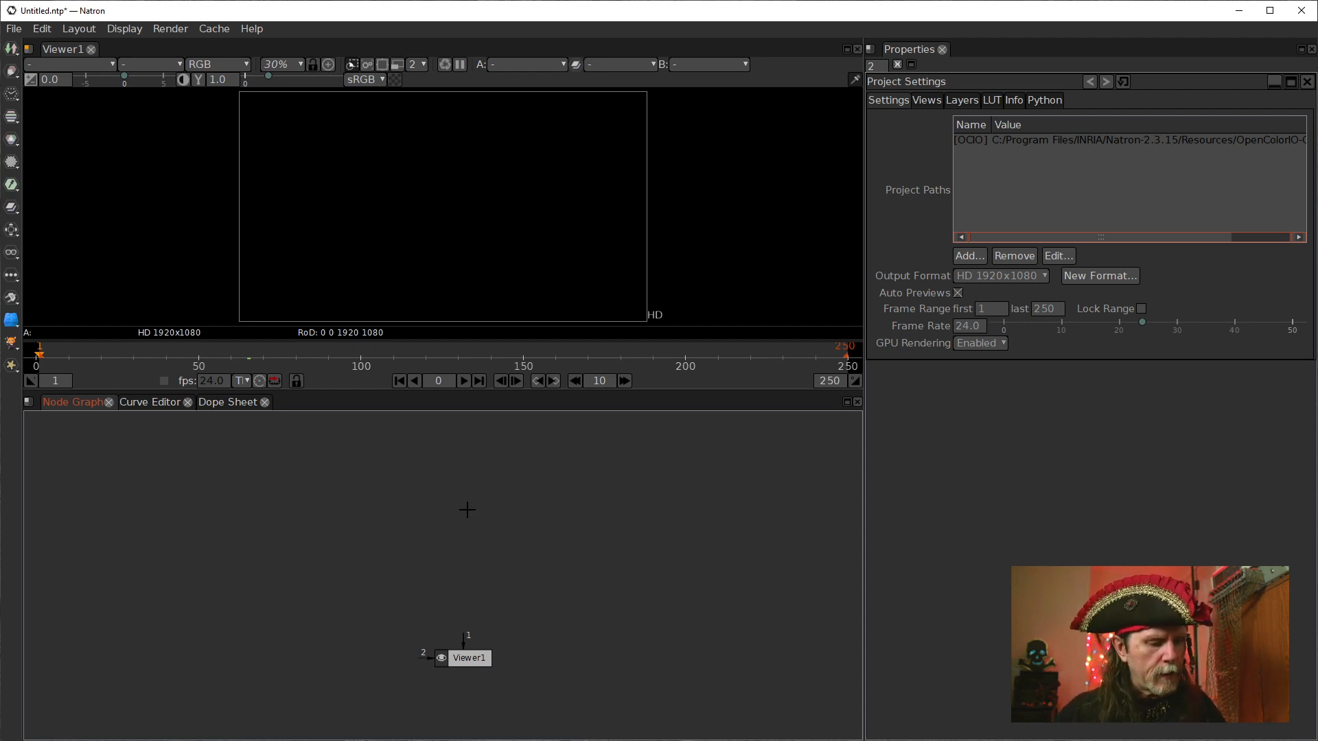
{"action": "key", "text": "Tab"}
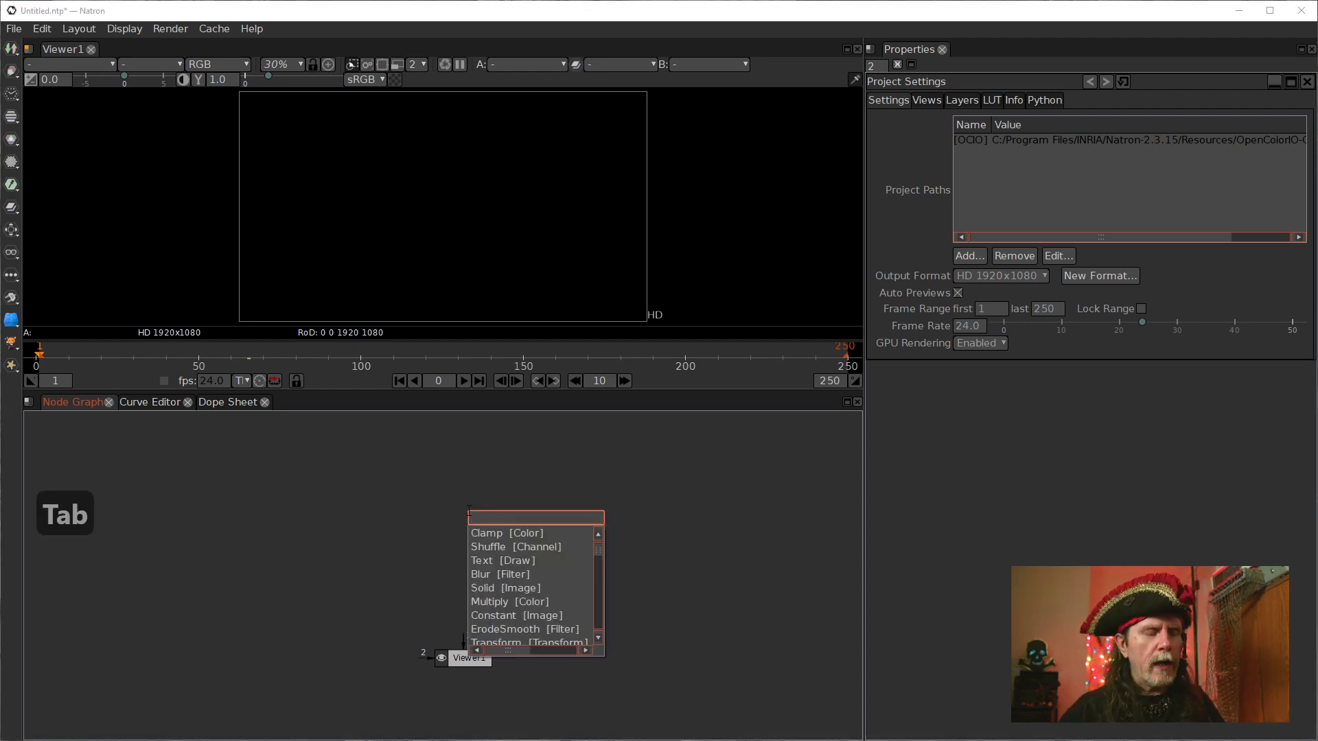
{"action": "type", "text": "con"}
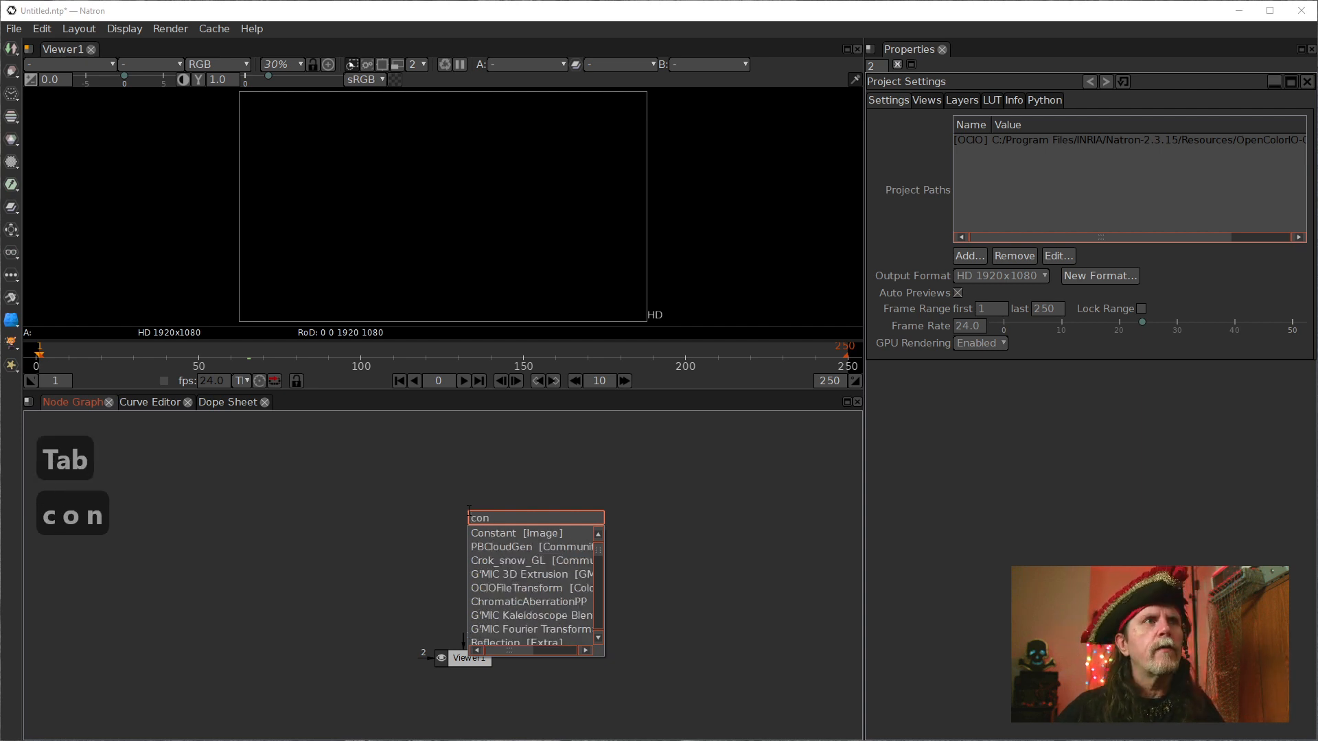
{"action": "key", "text": "Down"}
{"action": "key", "text": "Return"}
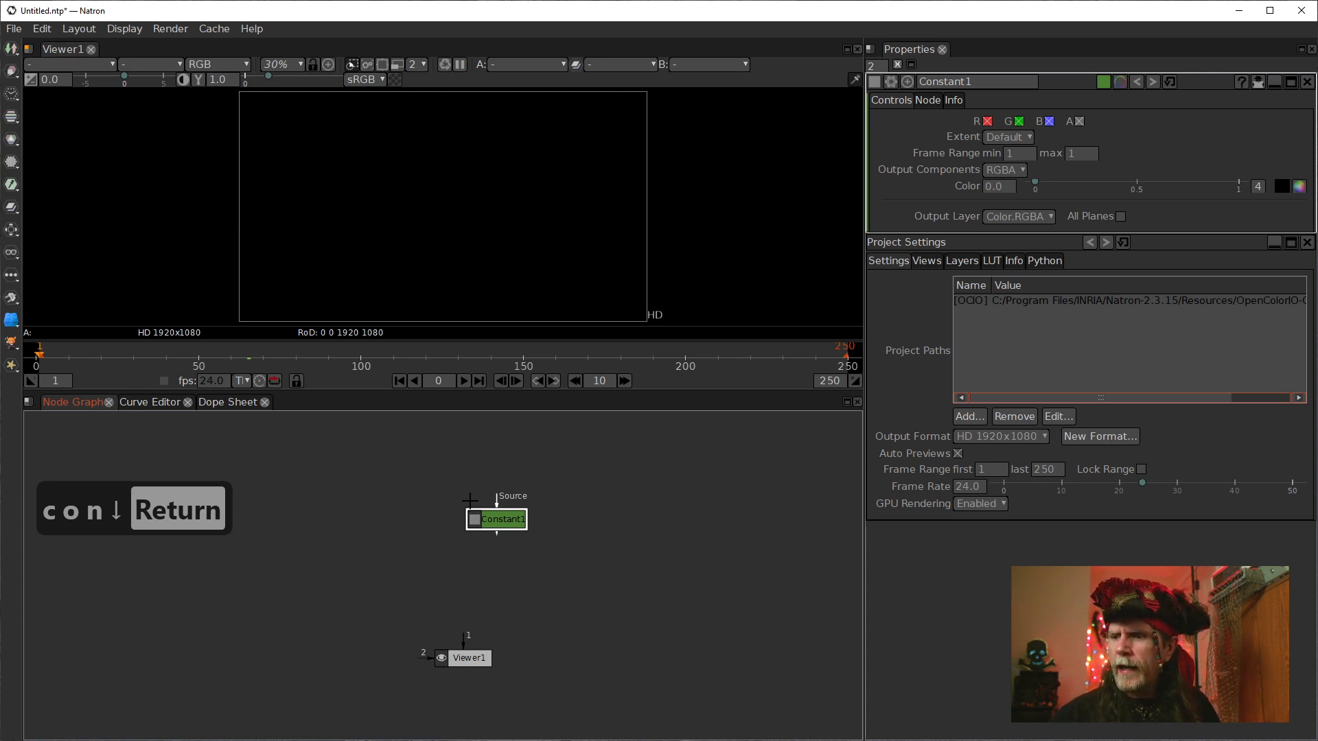
- Connect the Constant node to the Viewer's input 1 and place it well above the Viewer
{"action": "left_click_drag", "start_coordinate": [504, 518], "coordinate": [461, 489]}
{"action": "key", "text": "1"}
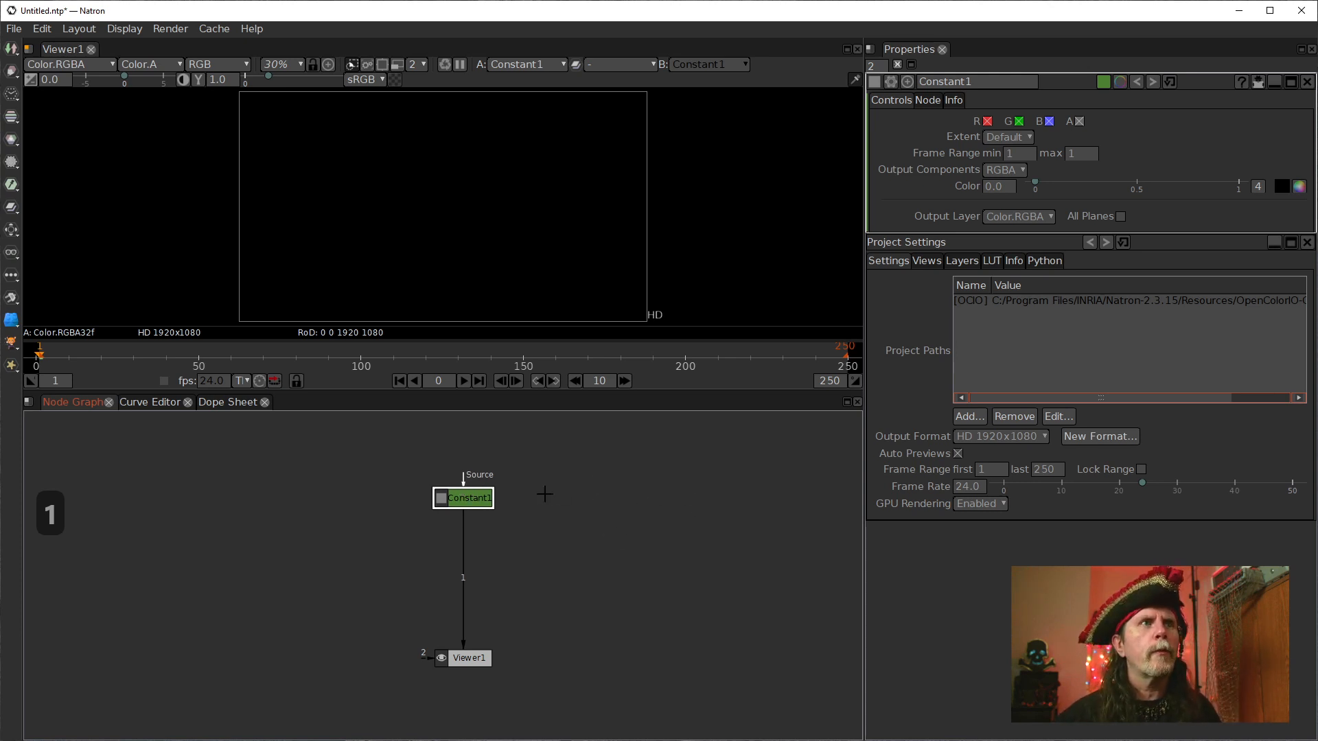
{"action": "left_click_drag", "start_coordinate": [449, 497], "coordinate": [460, 466]}
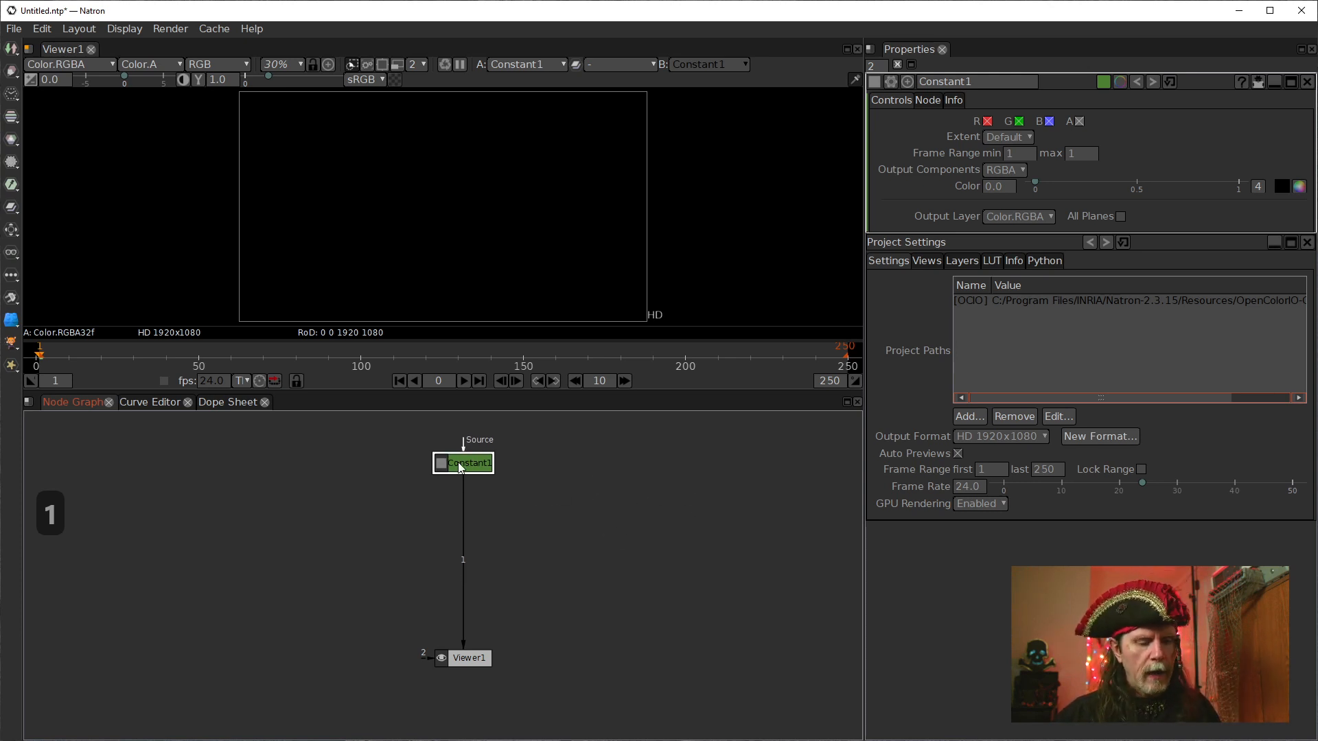
- Insert a Dot below the Constant node and add a Text node after it
{"action": "key", "text": "period"}
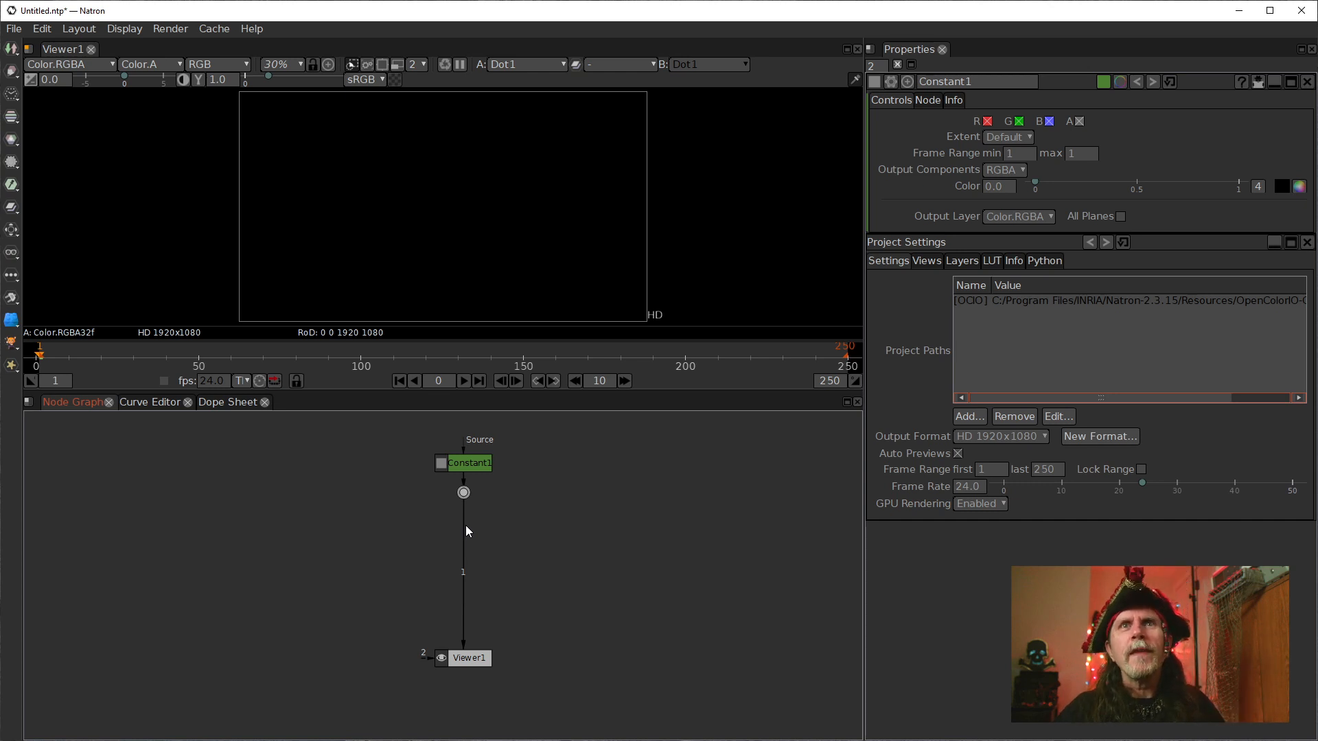
{"action": "key", "text": "Tab"}
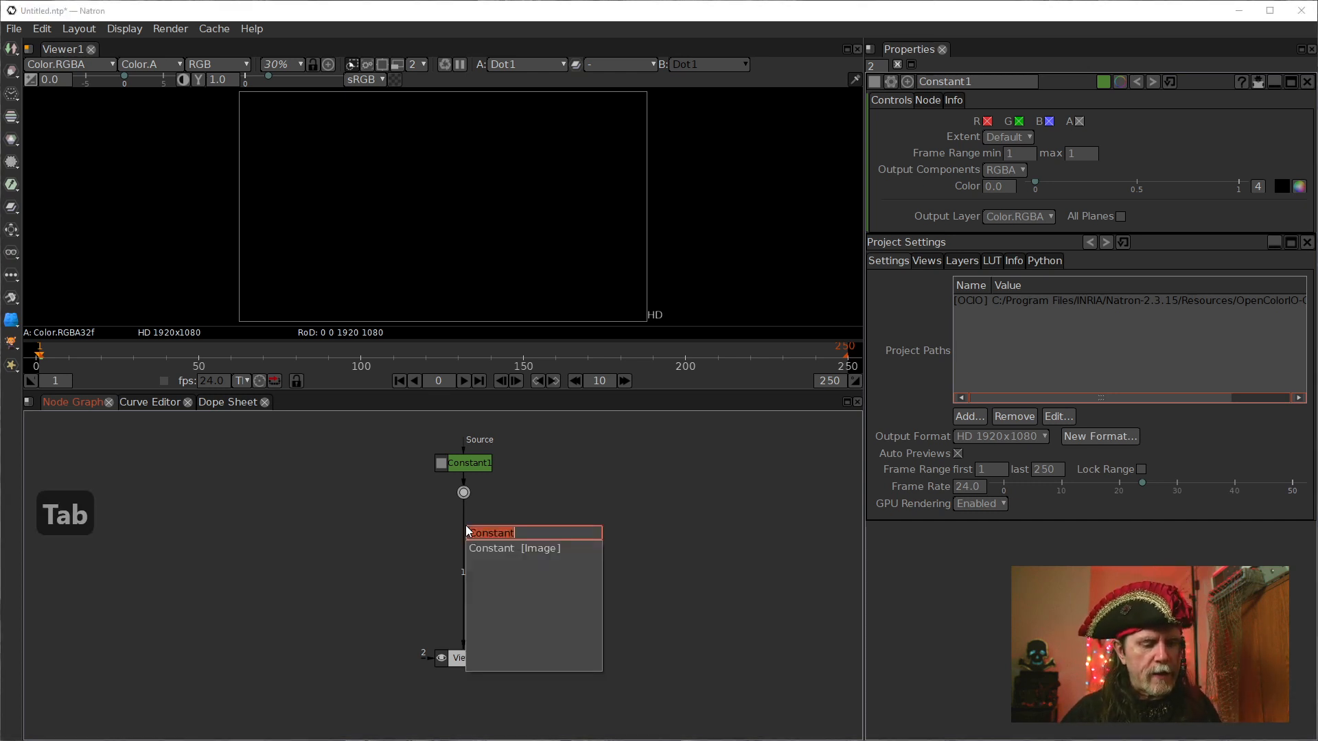
{"action": "type", "text": "tex"}
{"action": "key", "text": "Down"}
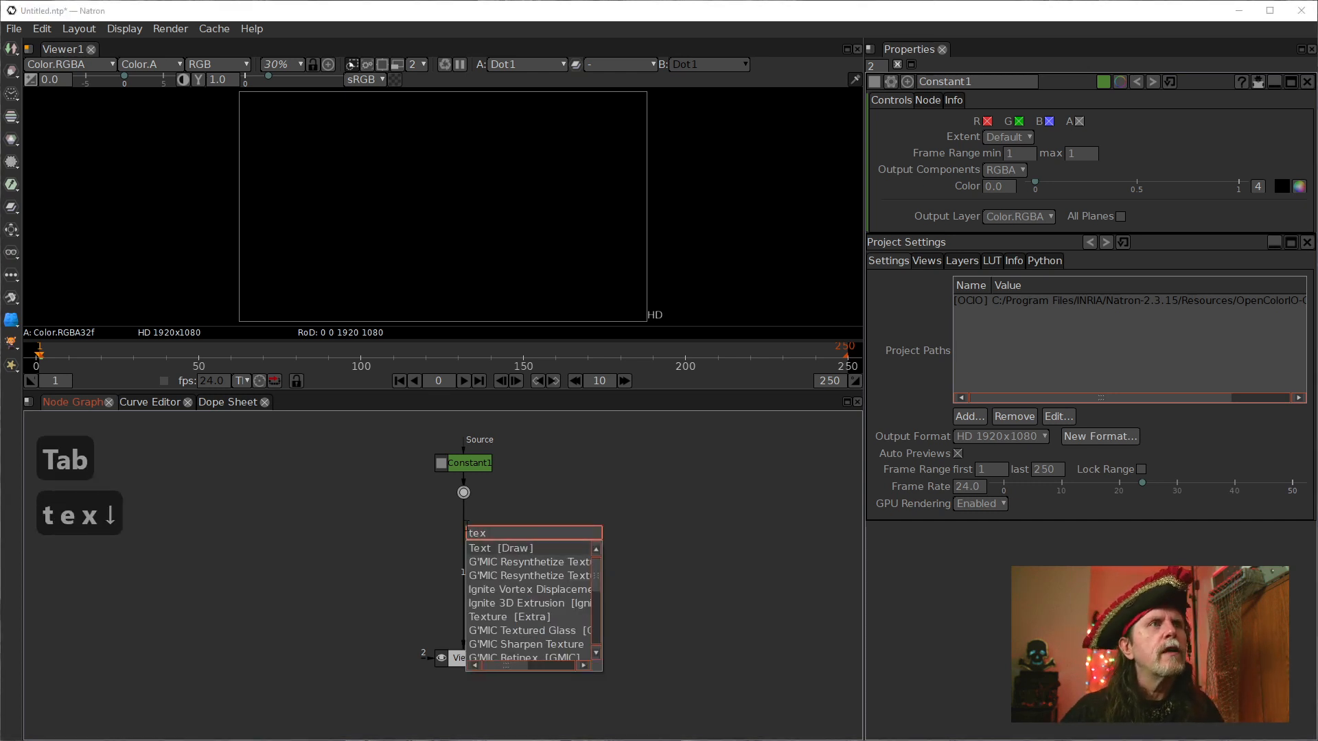
{"action": "key", "text": "Return"}
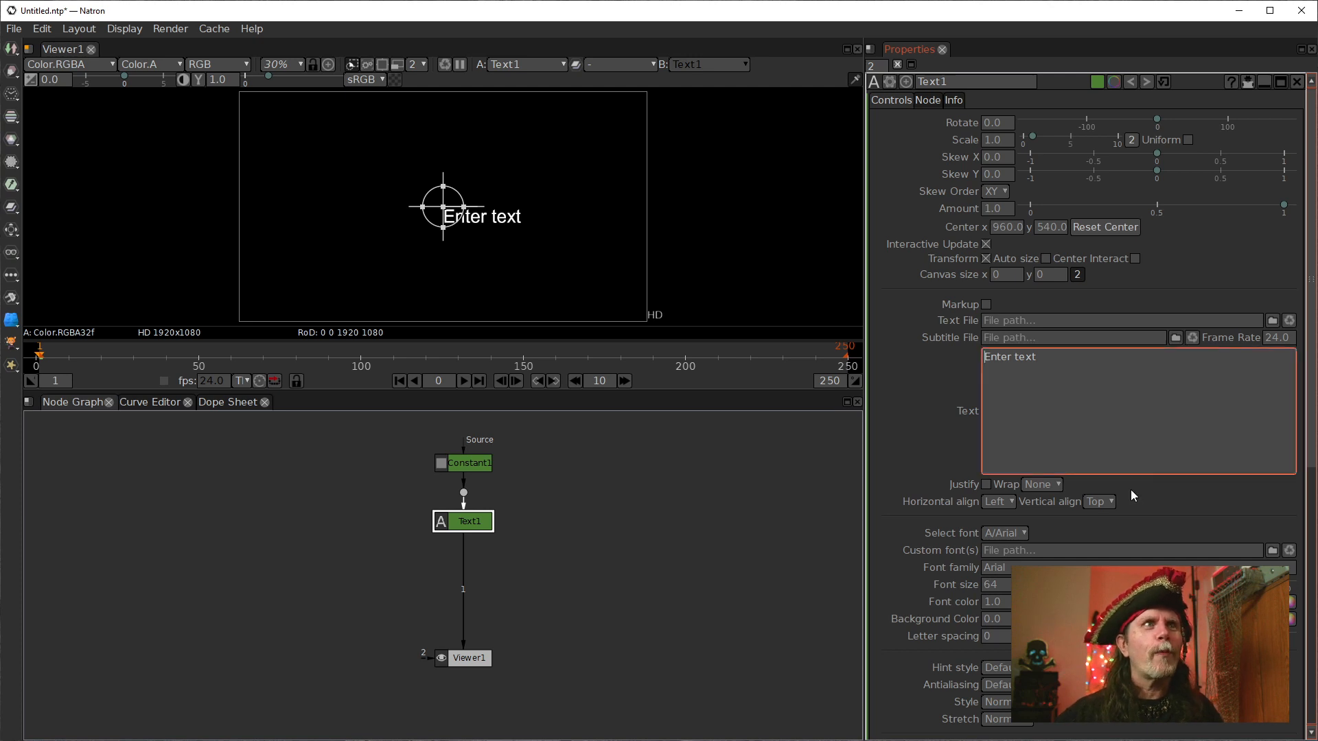
- Turn on Center Interact for the Text node
{"action": "left_click_drag", "start_coordinate": [1044, 357], "coordinate": [962, 351]}
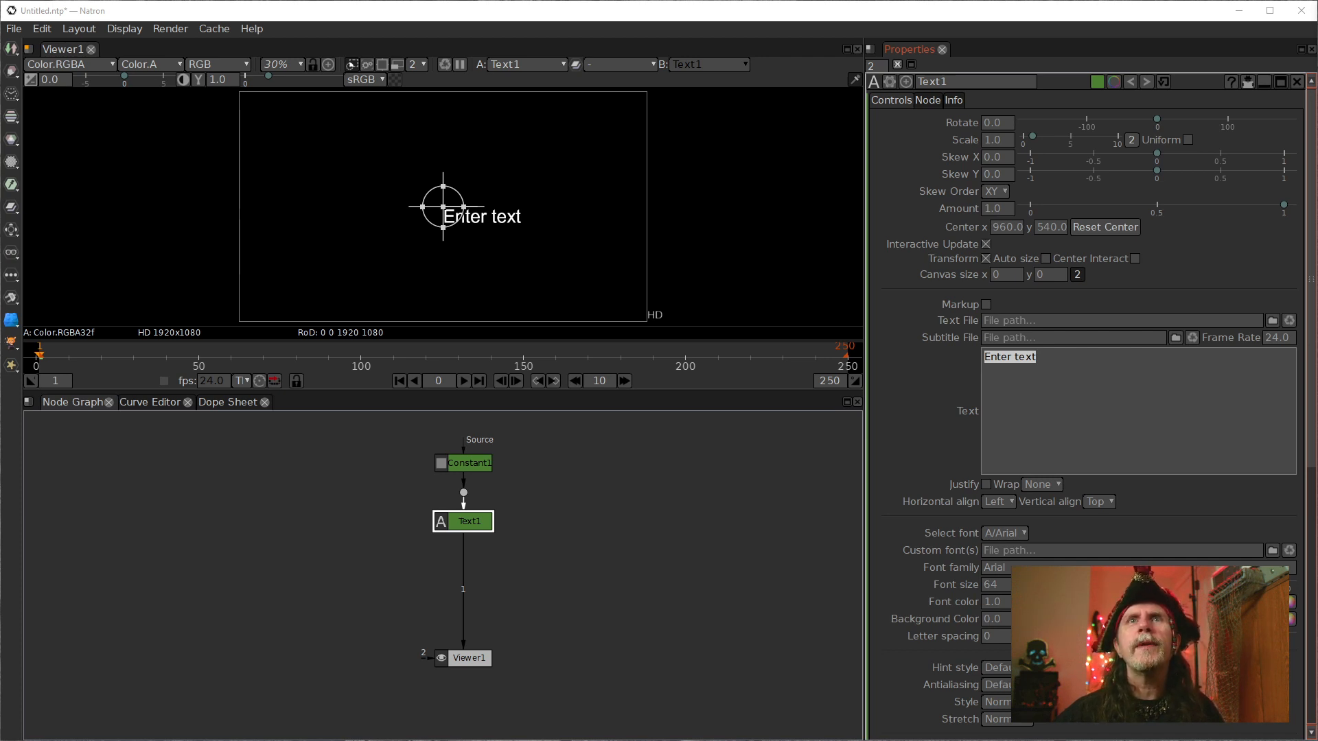
{"action": "triple_click", "coordinate": [1059, 354]}
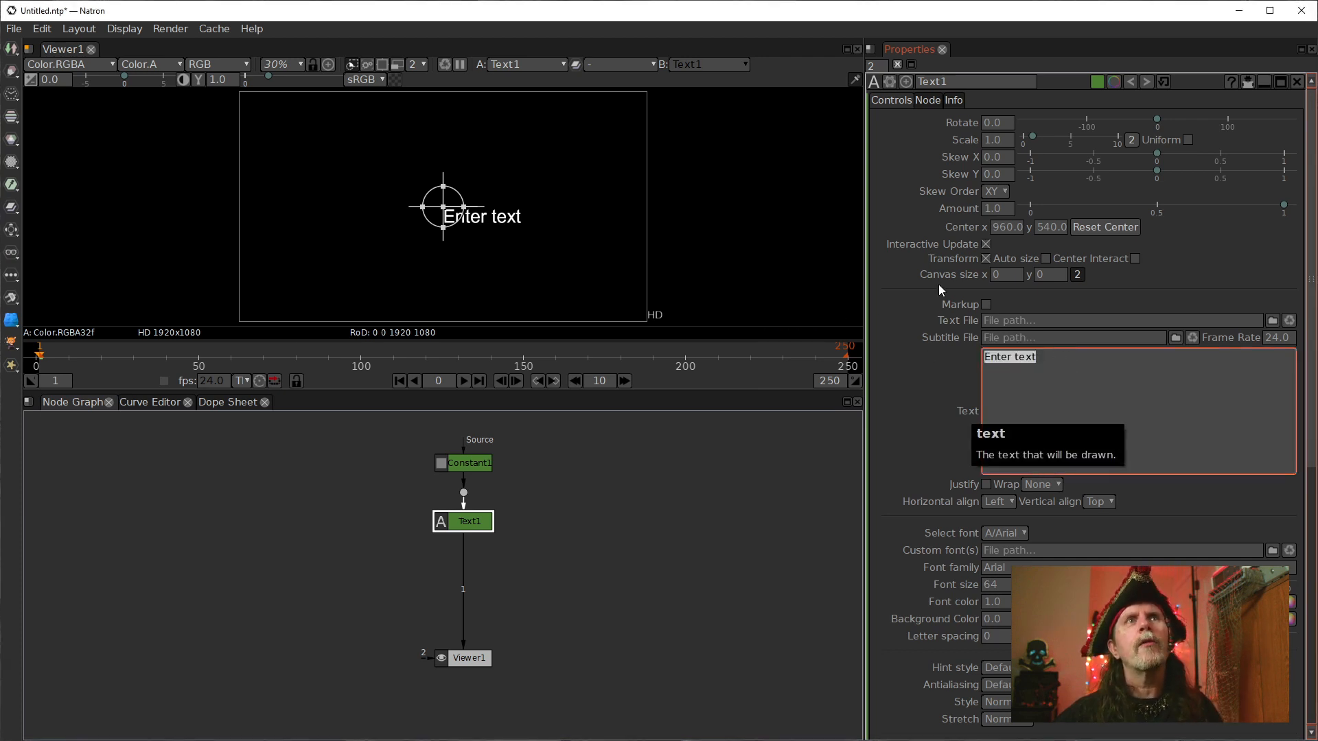
{"action": "left_click", "coordinate": [1135, 258]}
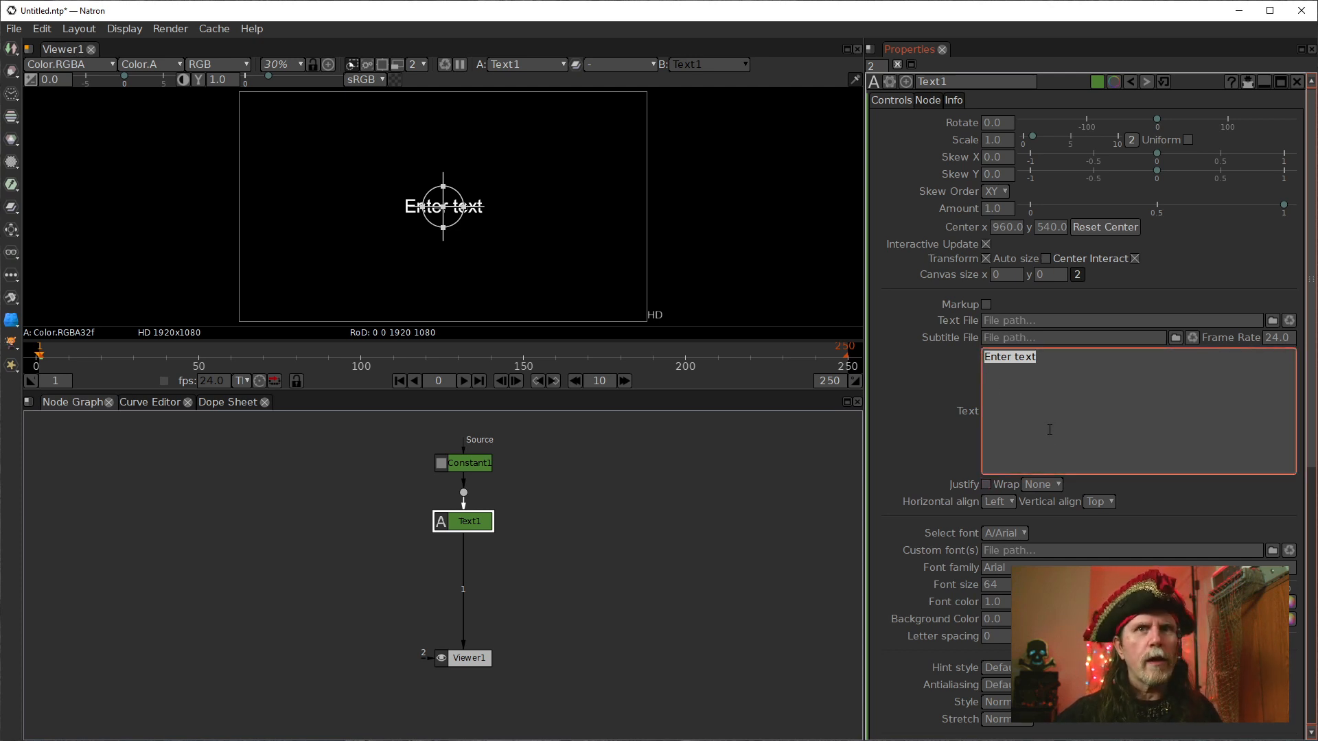
- Replace the Text node's placeholder text with "THEY SAID"
{"action": "key", "text": "Caps_Lock"}
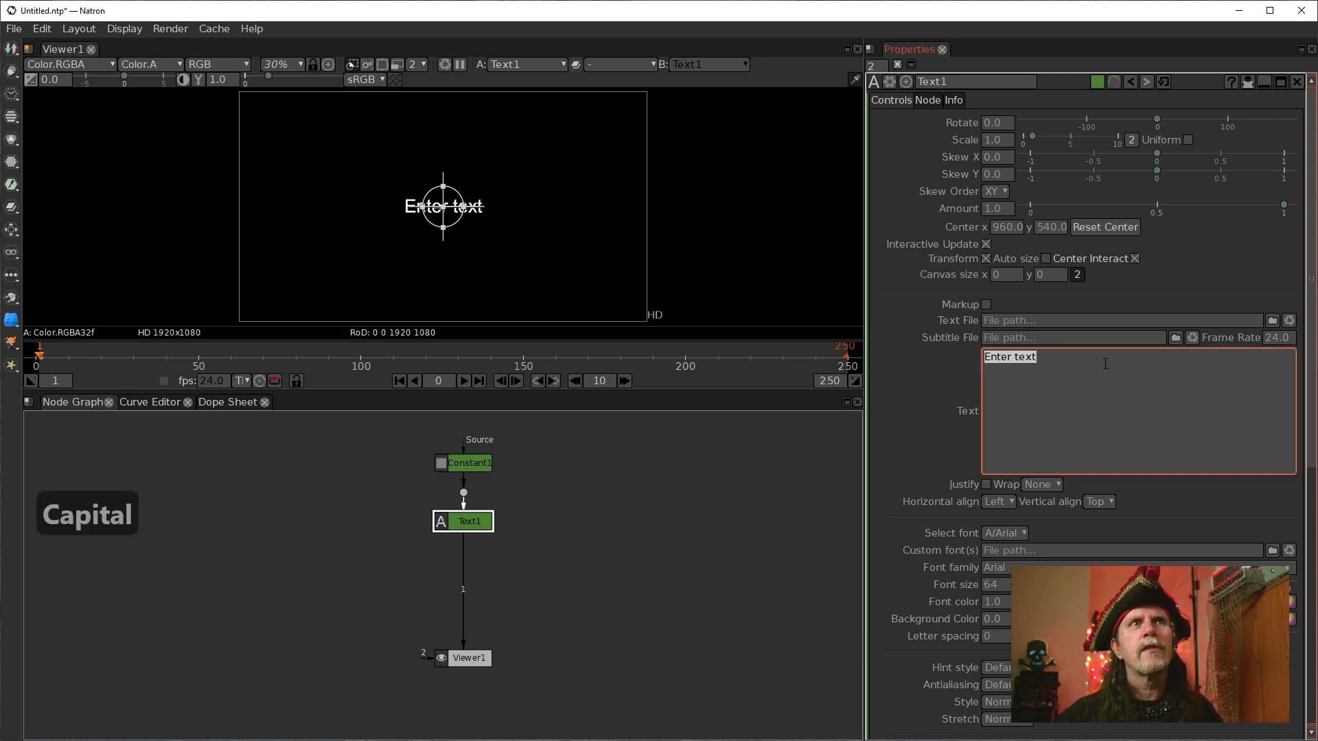
{"action": "left_click", "coordinate": [1088, 364]}
{"action": "key", "text": "BackSpace"}
{"action": "key", "text": "BackSpace"}
{"action": "key", "text": "BackSpace"}
{"action": "key", "text": "BackSpace"}
{"action": "key", "text": "BackSpace"}
{"action": "key", "text": "BackSpace"}
{"action": "key", "text": "BackSpace"}
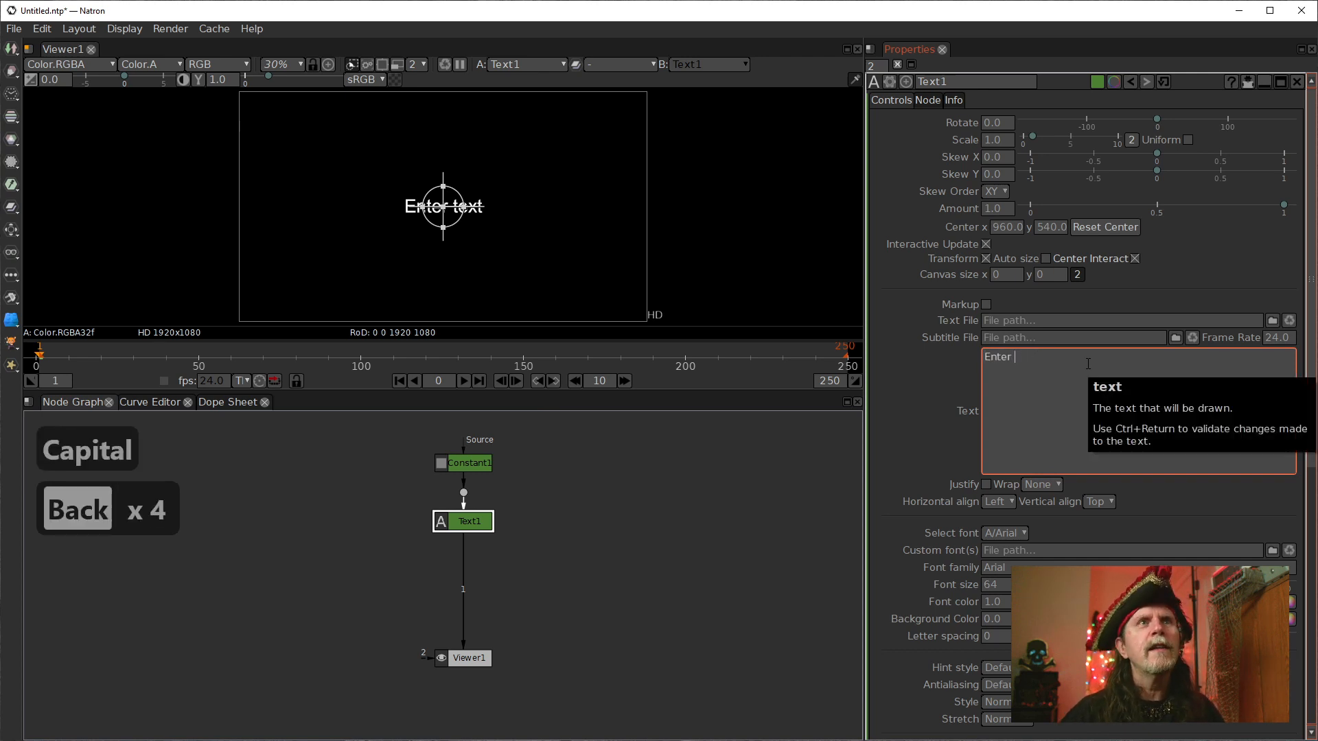
{"action": "key", "text": "BackSpace"}
{"action": "key", "text": "BackSpace"}
{"action": "key", "text": "BackSpace"}
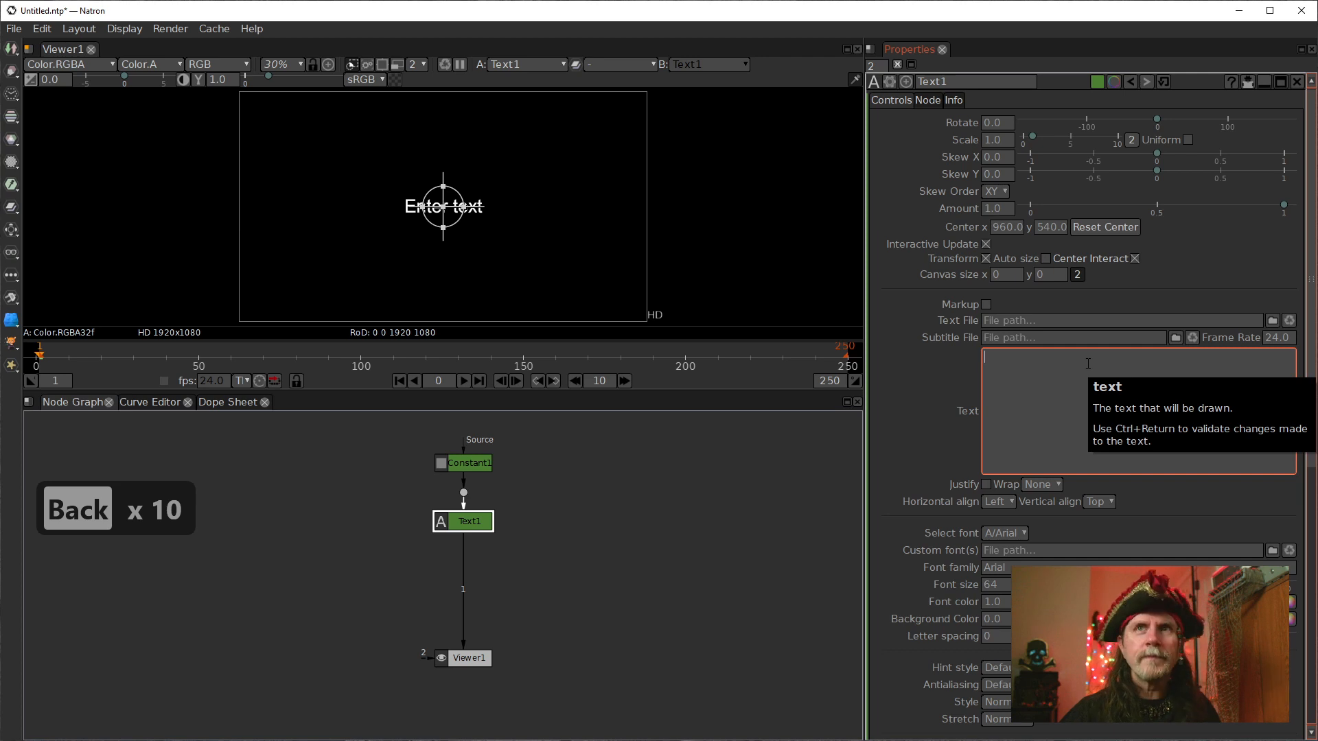
{"action": "type", "text": "tHEY sAI"}
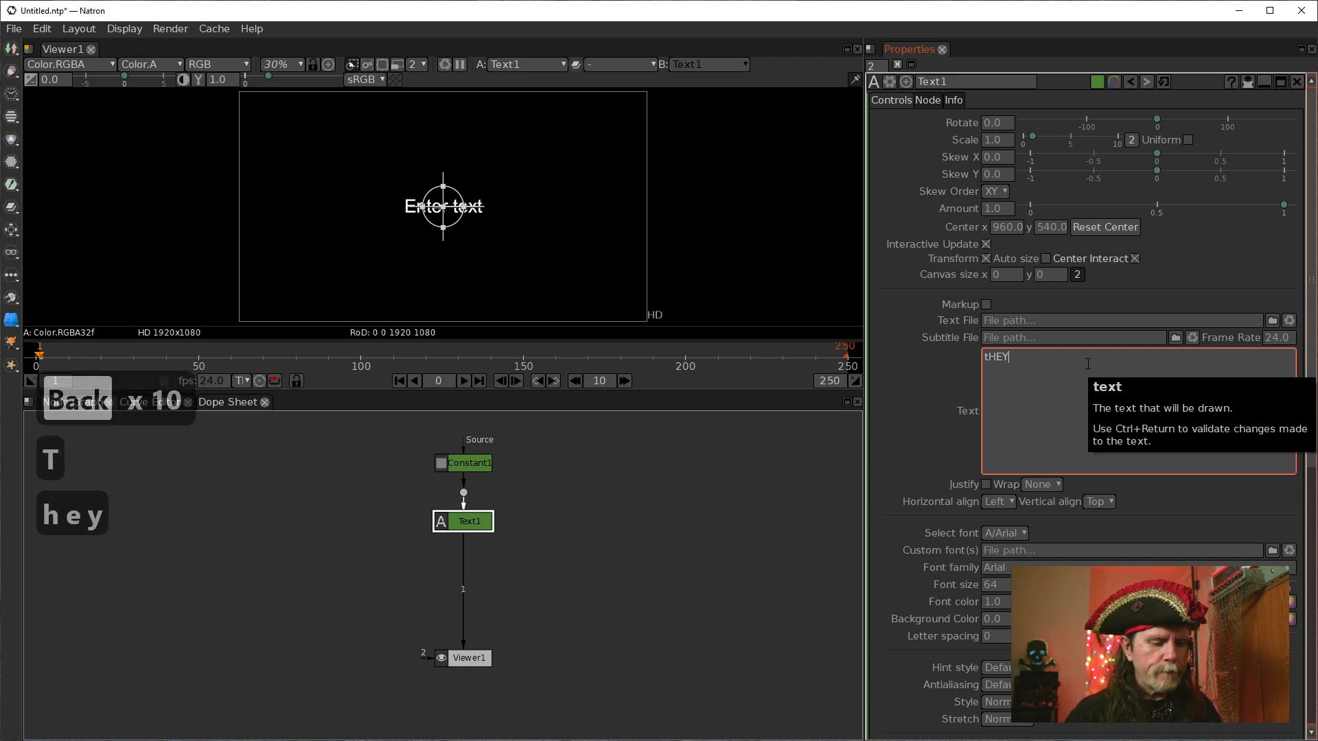
{"action": "key", "text": "BackSpace"}
{"action": "key", "text": "BackSpace"}
{"action": "key", "text": "BackSpace"}
{"action": "key", "text": "BackSpace"}
{"action": "key", "text": "BackSpace"}
{"action": "key", "text": "BackSpace"}
{"action": "key", "text": "BackSpace"}
{"action": "key", "text": "BackSpace"}
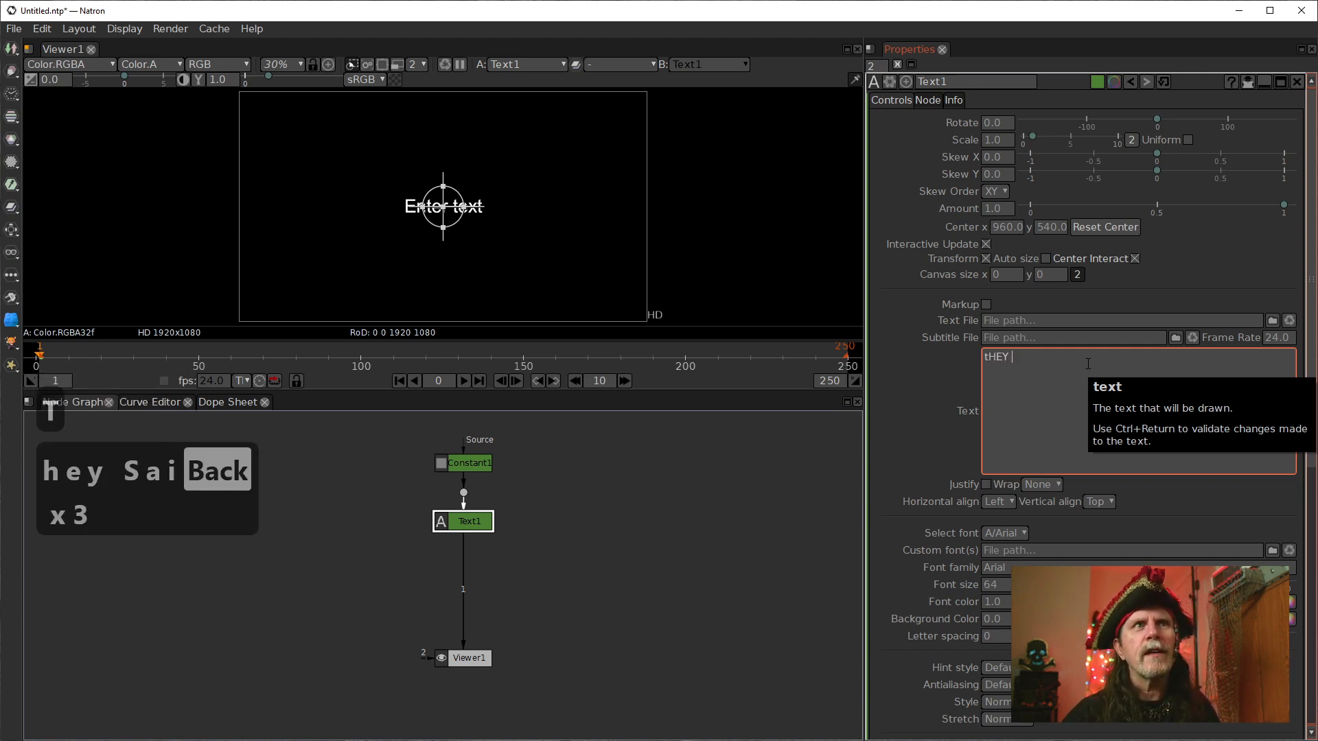
{"action": "type", "text": "THEY SAID"}
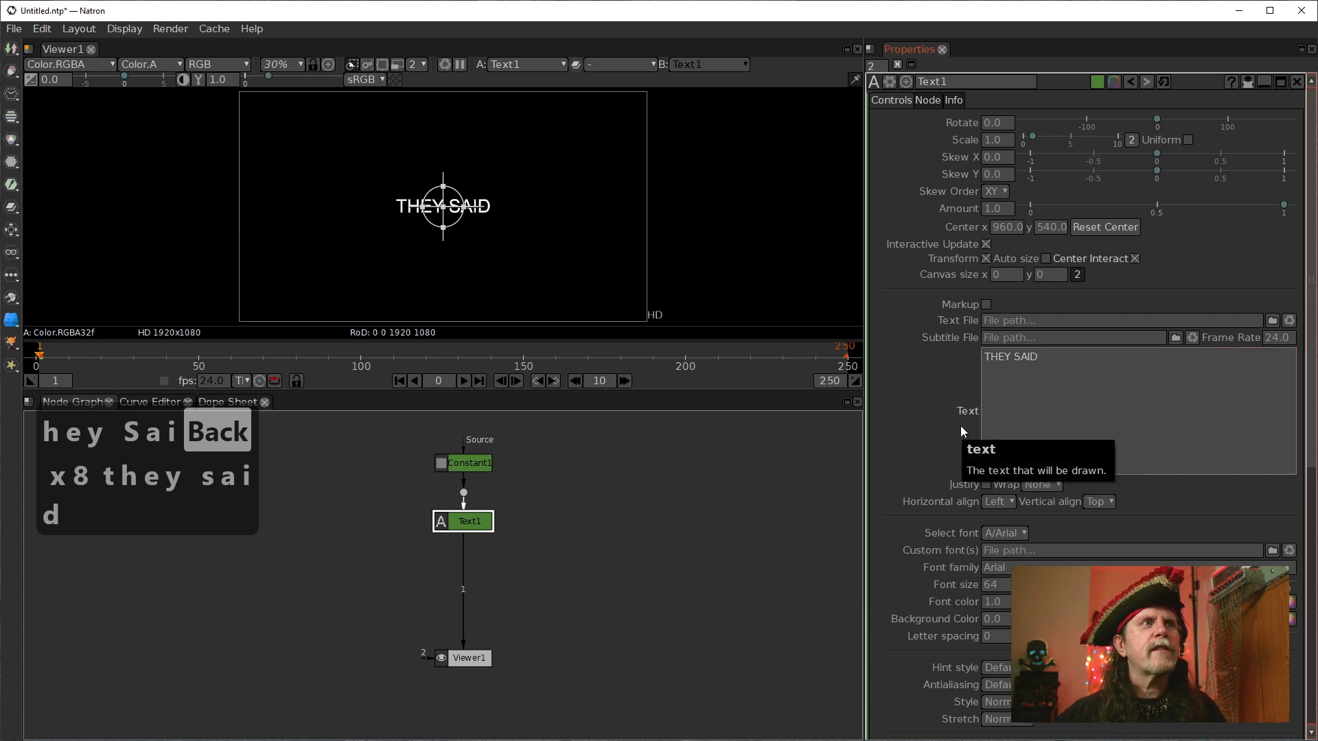
- Move the Viewer node lower to make room and insert a Card3D node between the Text node and the Viewer
{"action": "left_click_drag", "start_coordinate": [473, 661], "coordinate": [472, 676]}
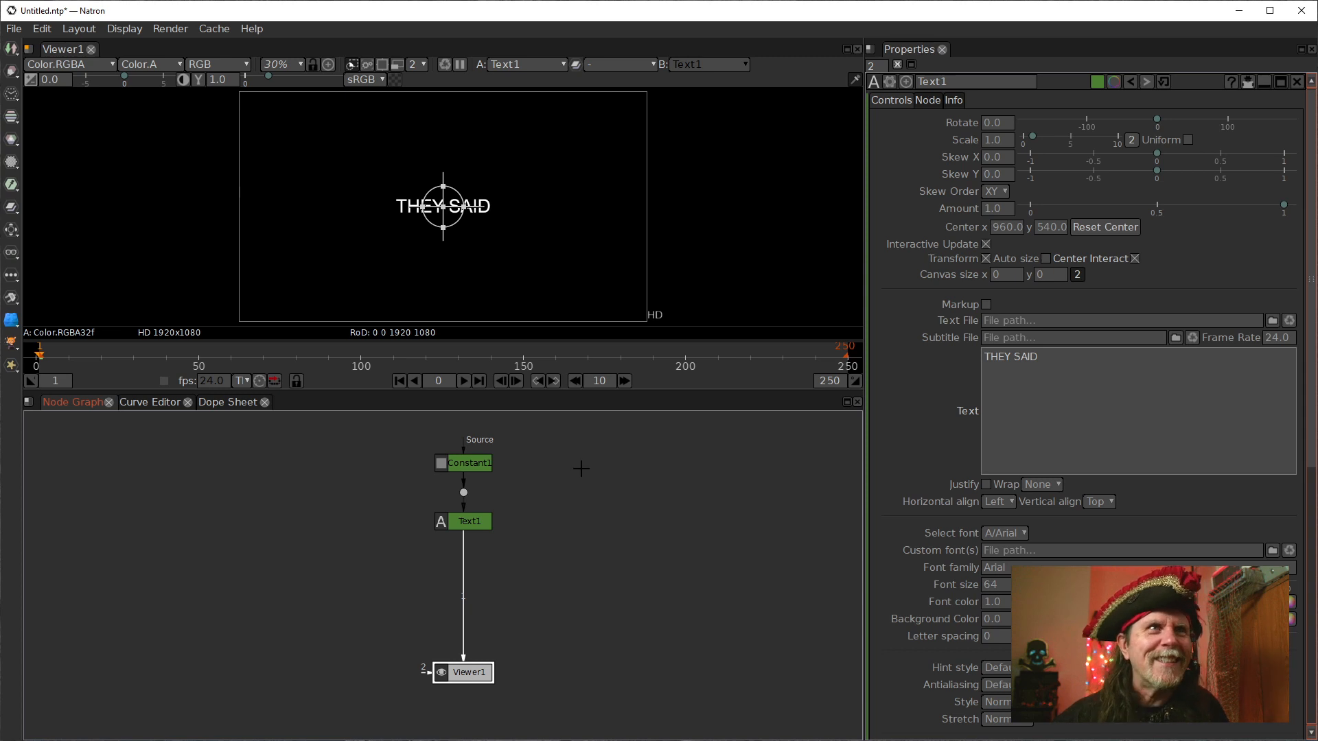
{"action": "left_click_drag", "start_coordinate": [454, 672], "coordinate": [454, 712]}
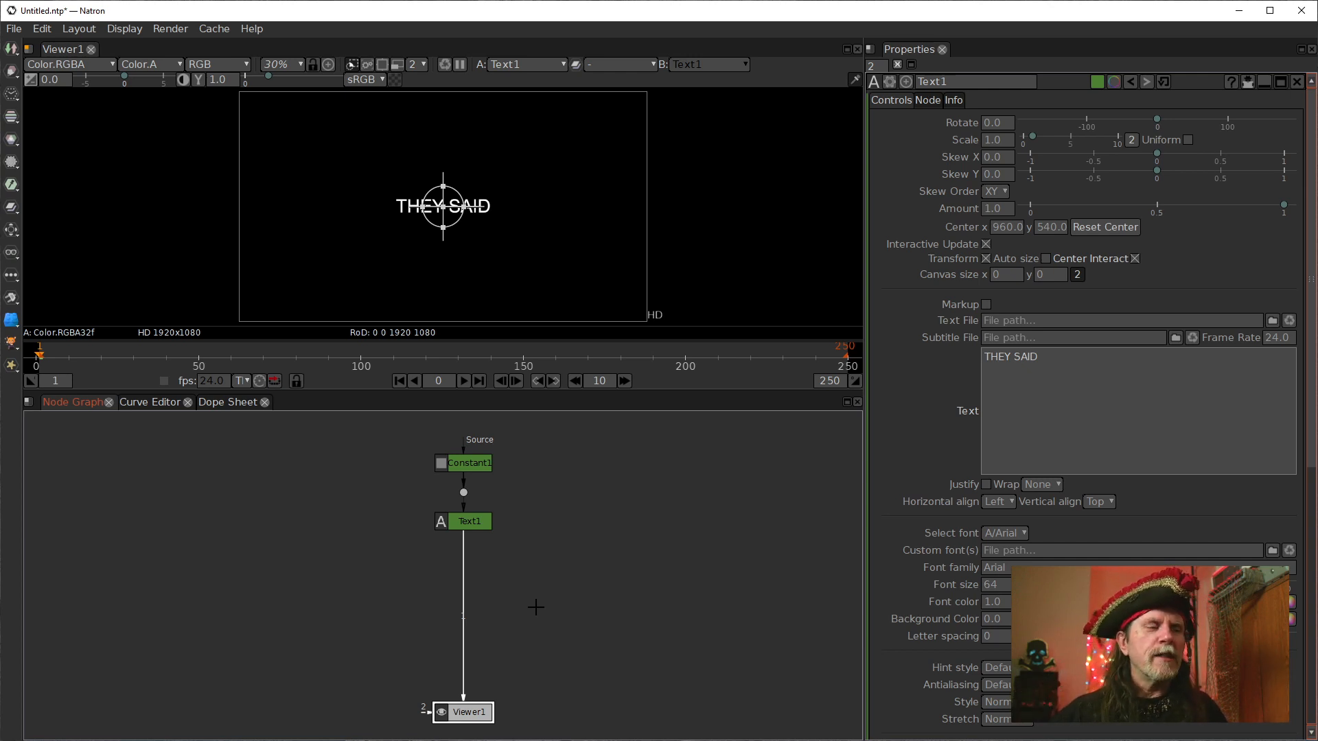
{"action": "left_click", "coordinate": [467, 525]}
{"action": "key", "text": "Tab"}
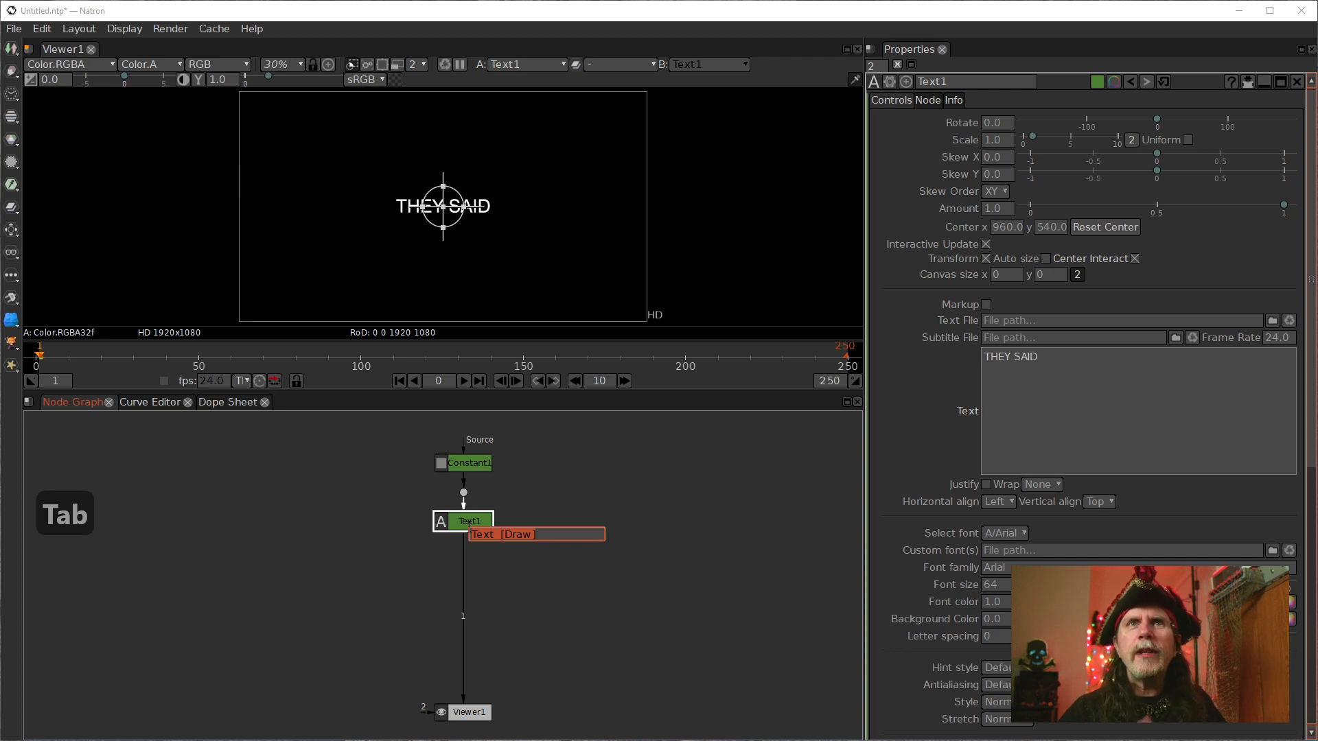
{"action": "type", "text": "card"}
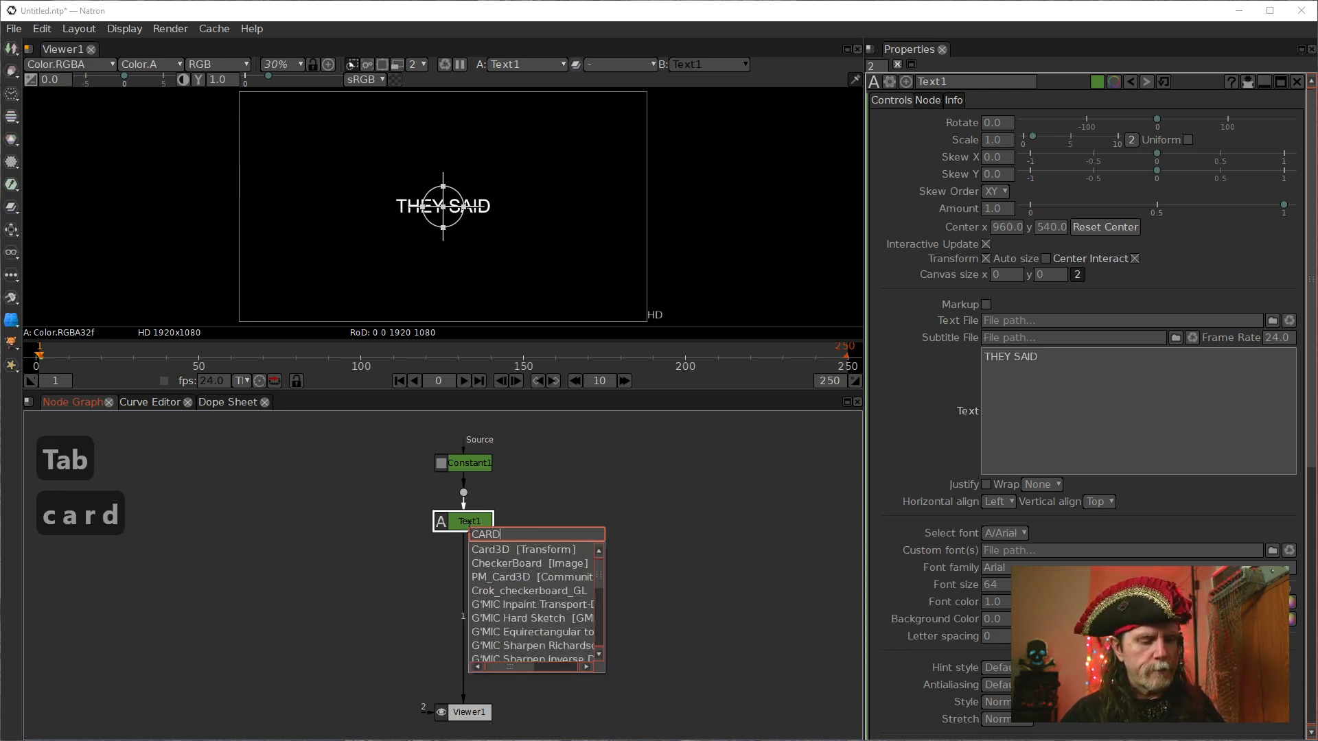
{"action": "key", "text": "Down"}
{"action": "key", "text": "Return"}
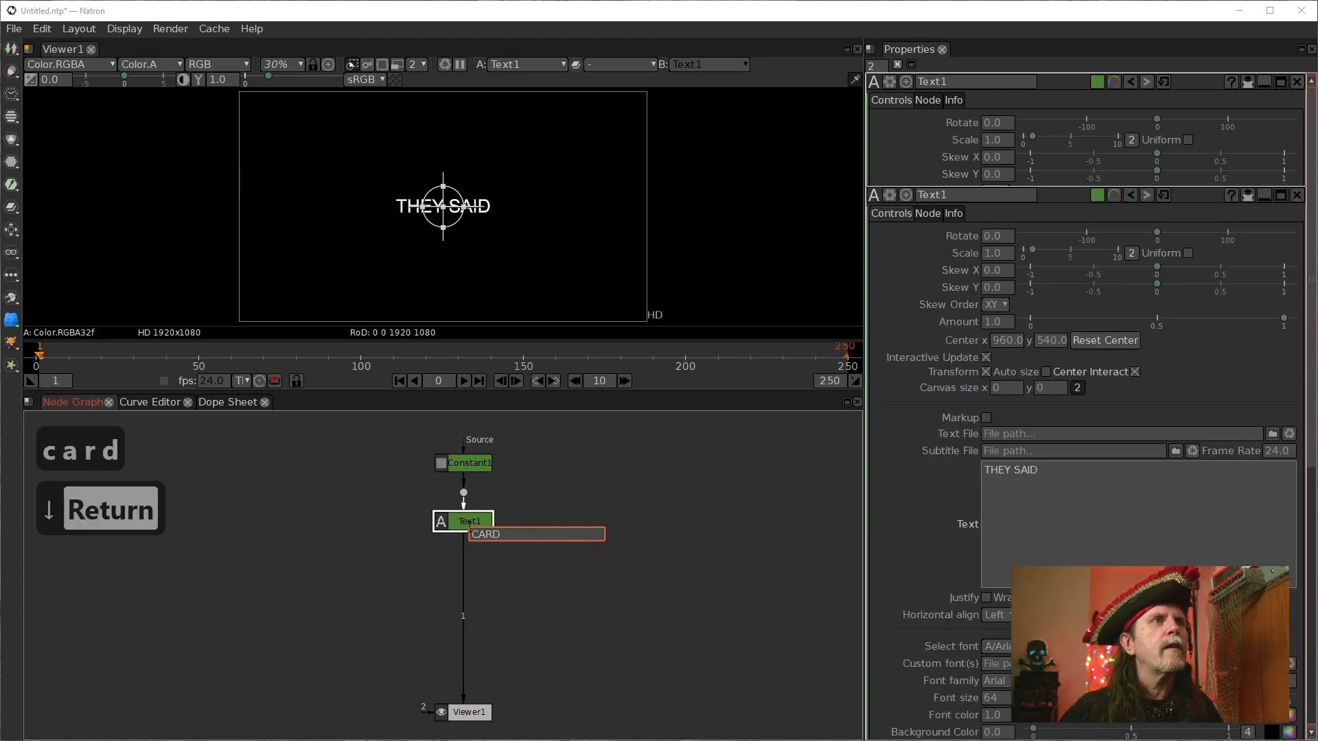
{"action": "key", "text": "Caps_Lock"}
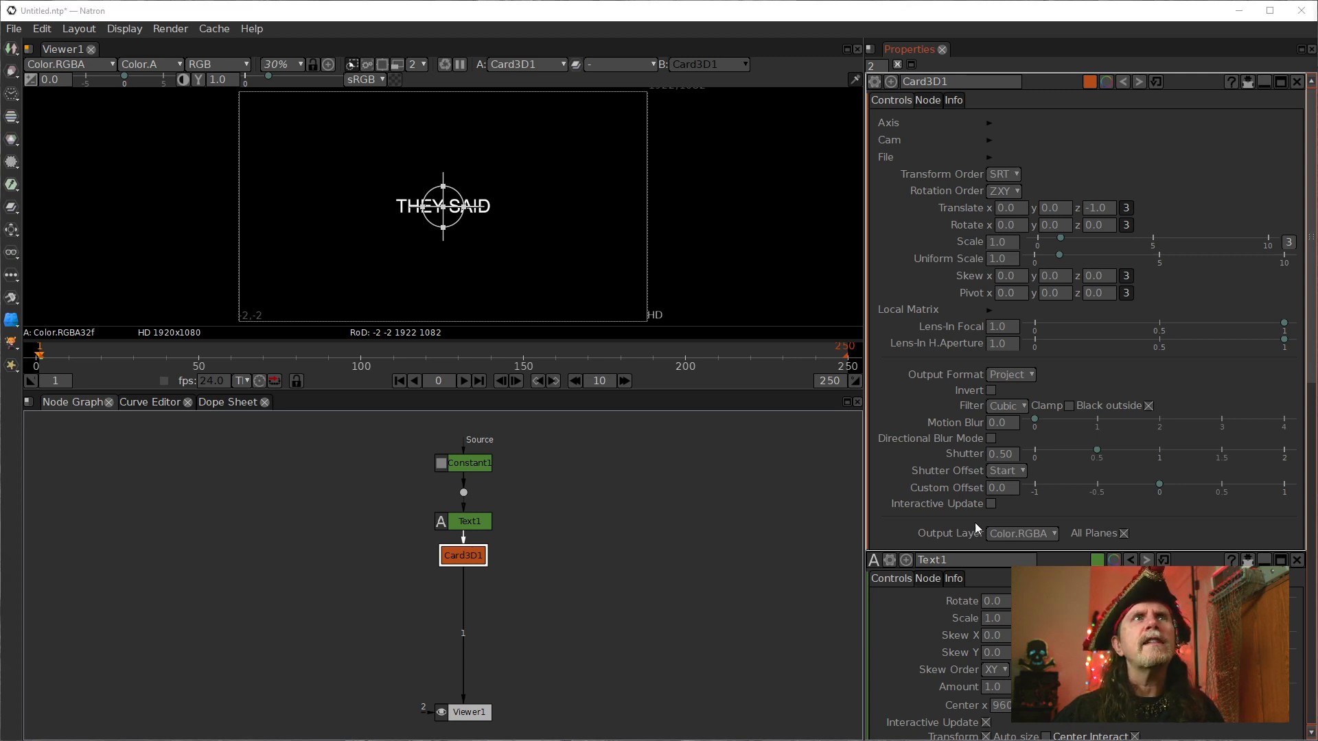
- Limit the number of open node property panels to 1
{"action": "double_click", "coordinate": [872, 65]}
{"action": "type", "text": "1"}
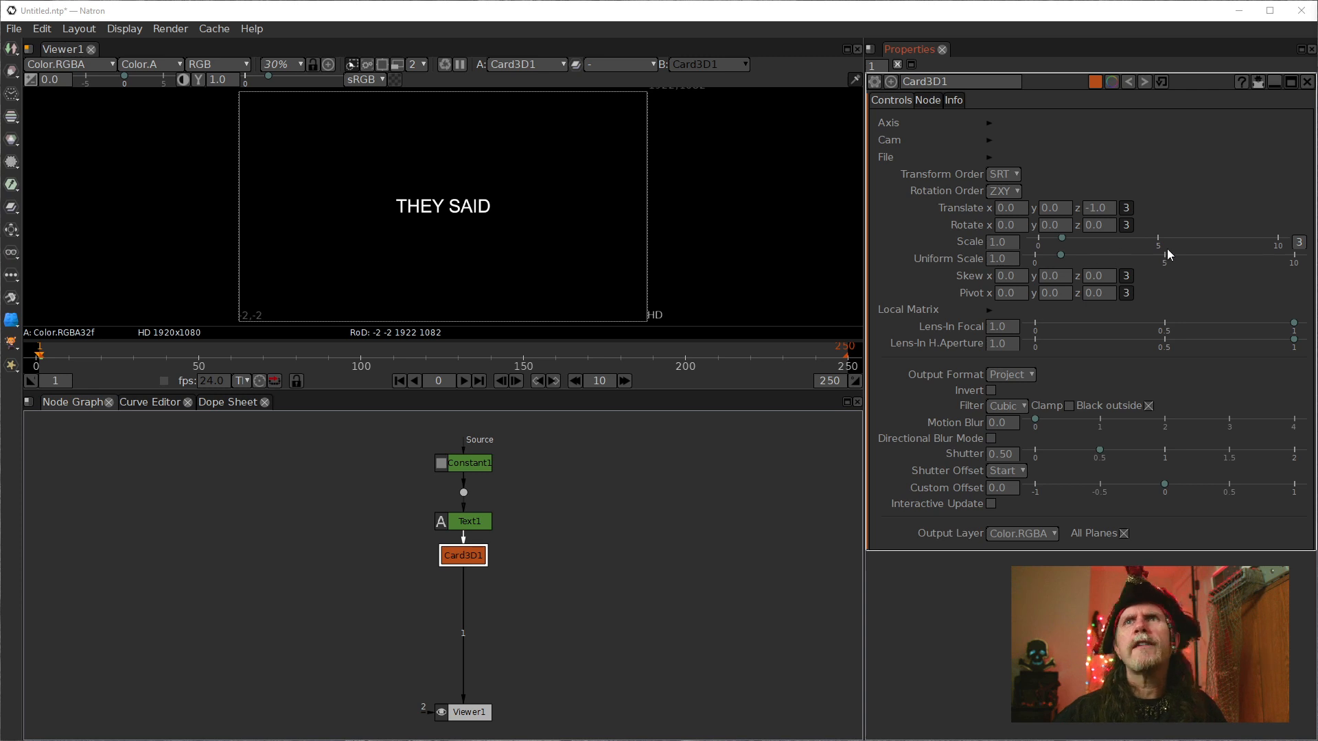
- Set the Card3D's Z translation to -5.0 and keyframe all Translate dimensions at the start of the timeline
{"action": "left_click", "coordinate": [1091, 207]}
{"action": "scroll", "coordinate": [1090, 207], "scroll_direction": "down", "scroll_amount": 4}
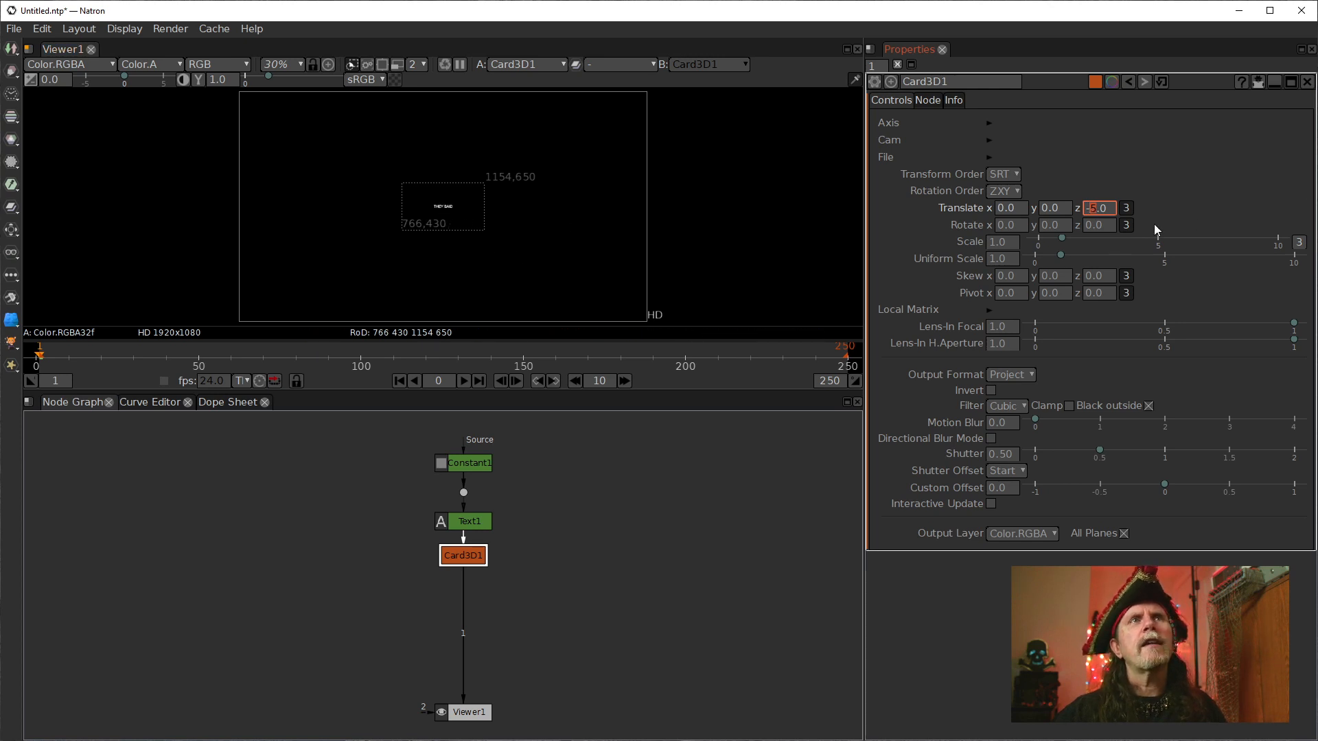
{"action": "right_click", "coordinate": [1101, 210]}
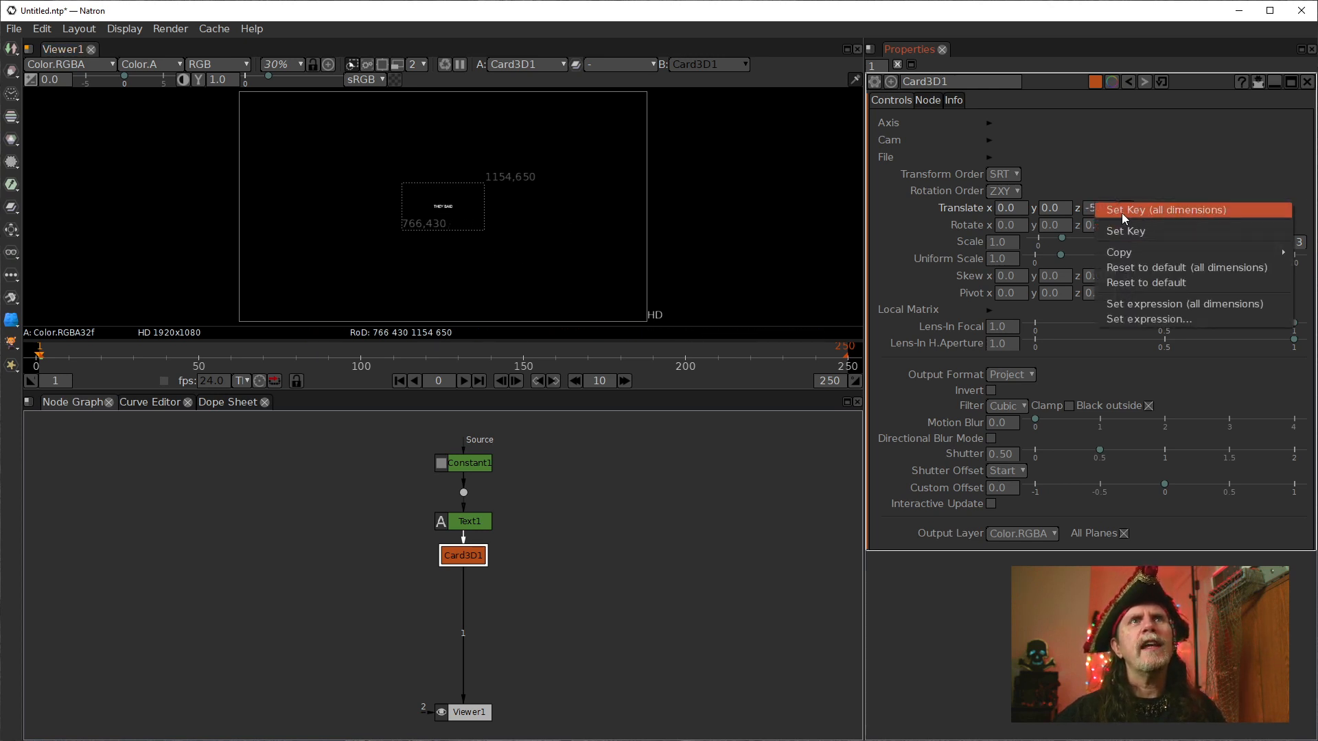
{"action": "left_click", "coordinate": [1122, 213]}
- Go to the last frame, 250, and raise the Card3D's Z translation to 0.0
{"action": "mouse_move", "coordinate": [967, 328]}
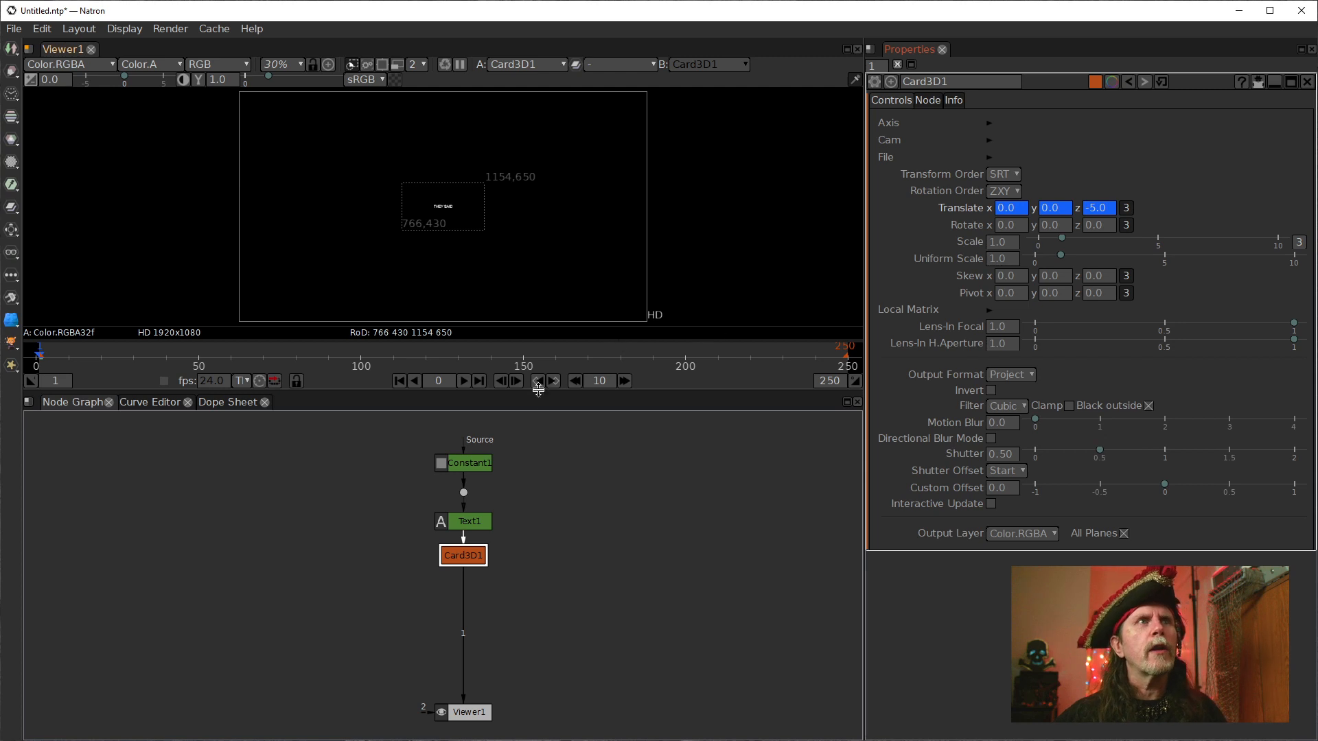
{"action": "left_click", "coordinate": [478, 381]}
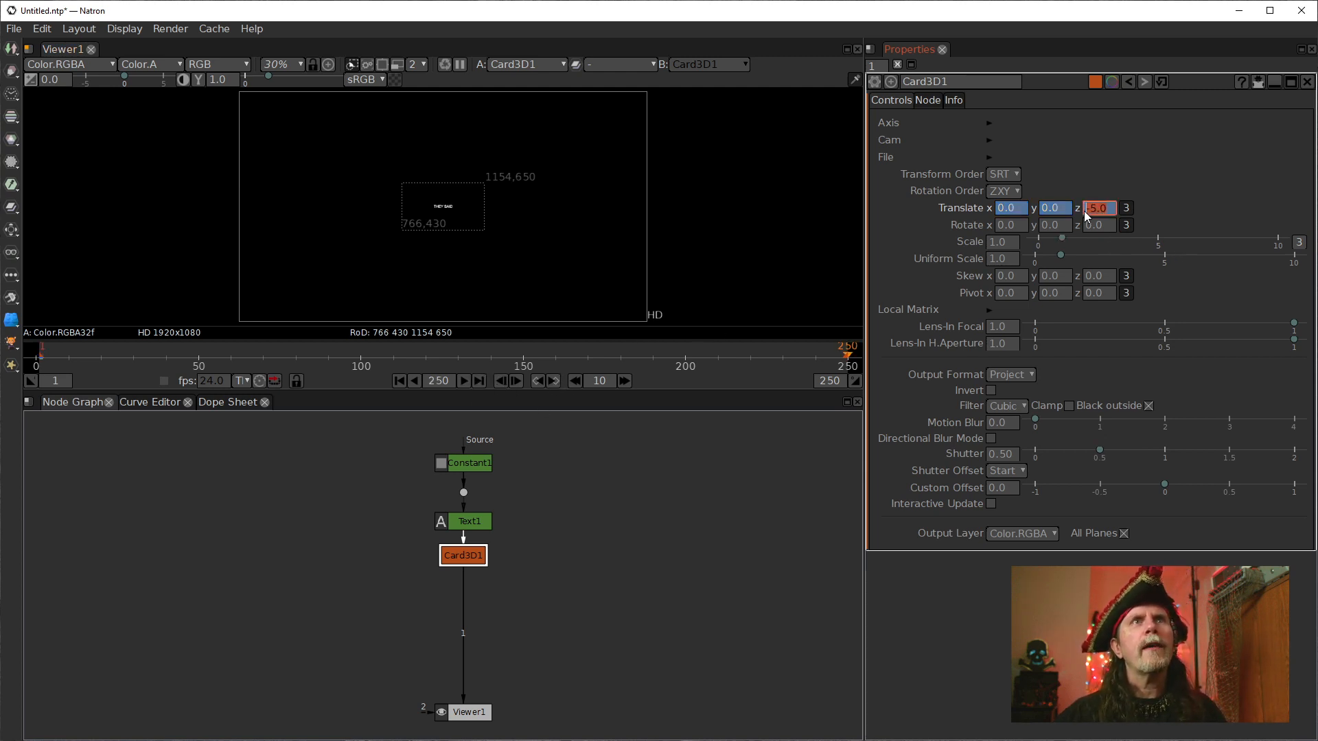
{"action": "key", "text": "Up"}
{"action": "key", "text": "Up"}
{"action": "key", "text": "Up"}
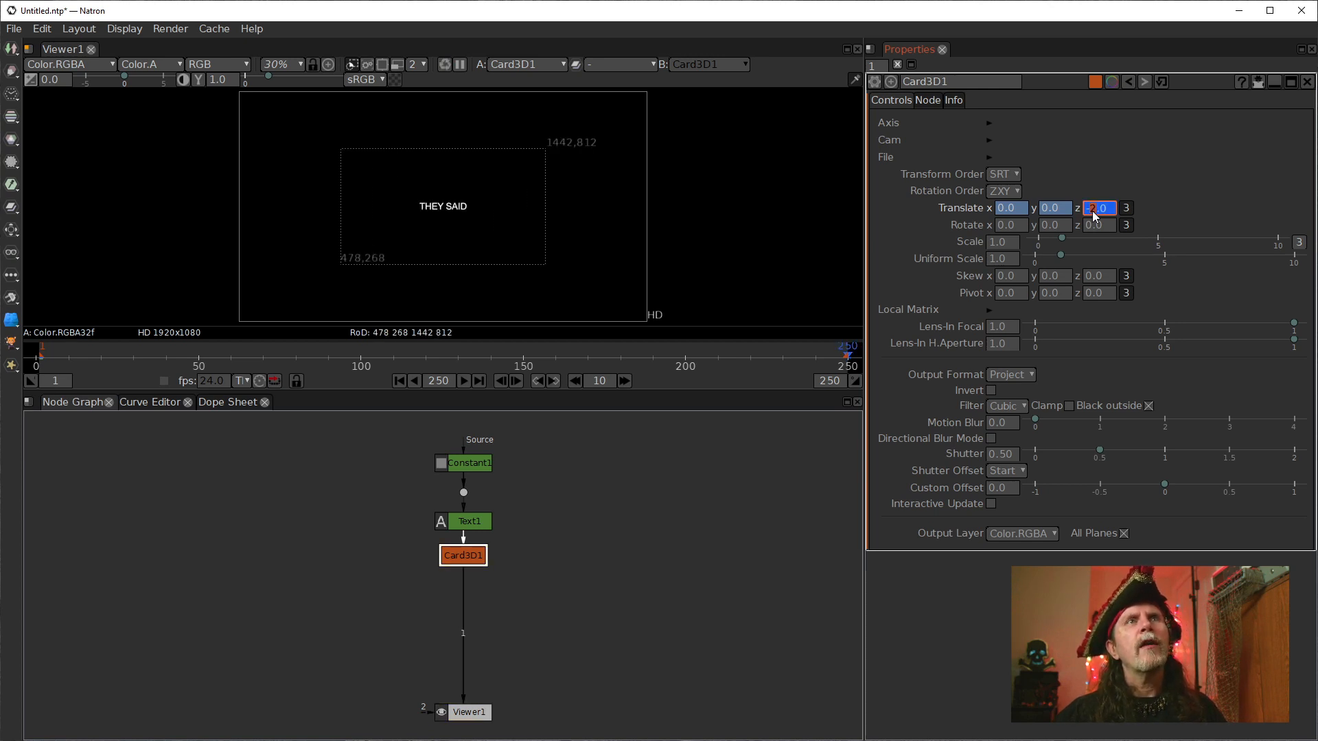
{"action": "key", "text": "Up"}
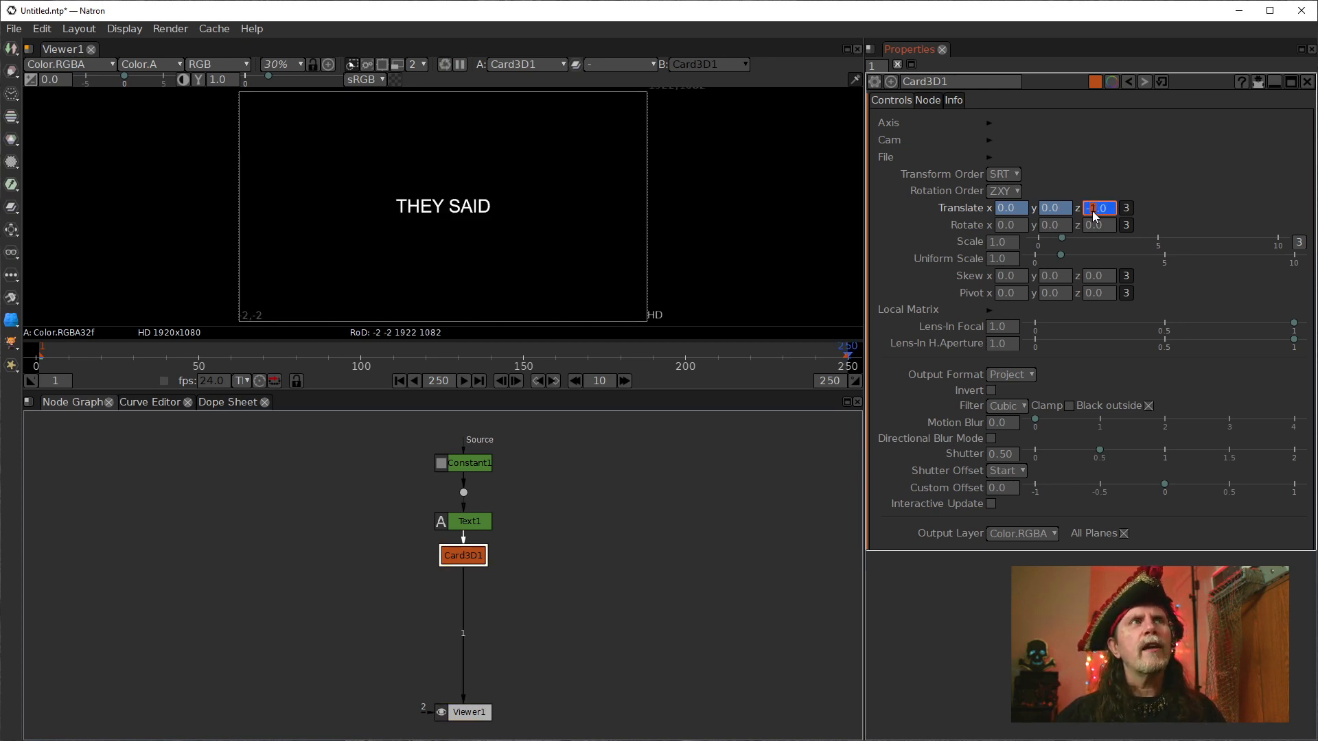
{"action": "key", "text": "Up"}
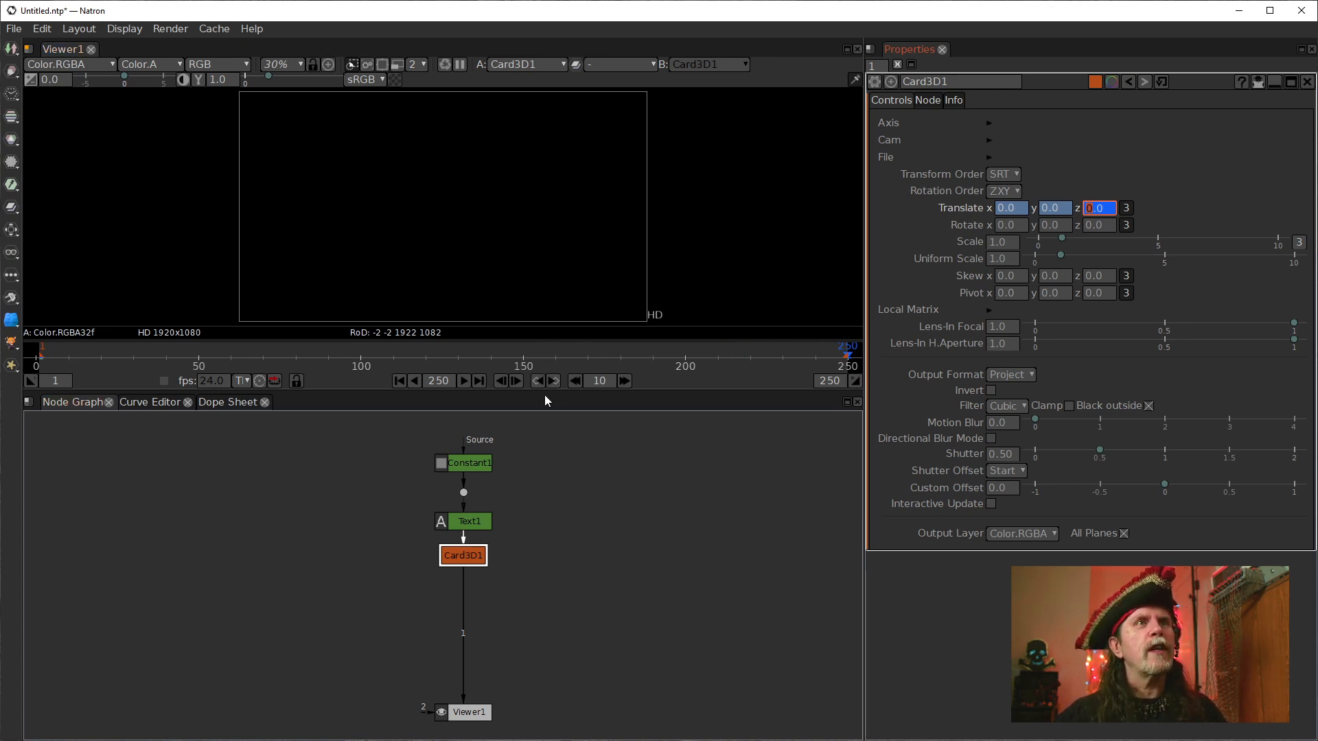
- Step back frame by frame from 250 to 246 to check how the text approaches the camera
{"action": "left_click", "coordinate": [501, 381]}
{"action": "left_click", "coordinate": [501, 381]}
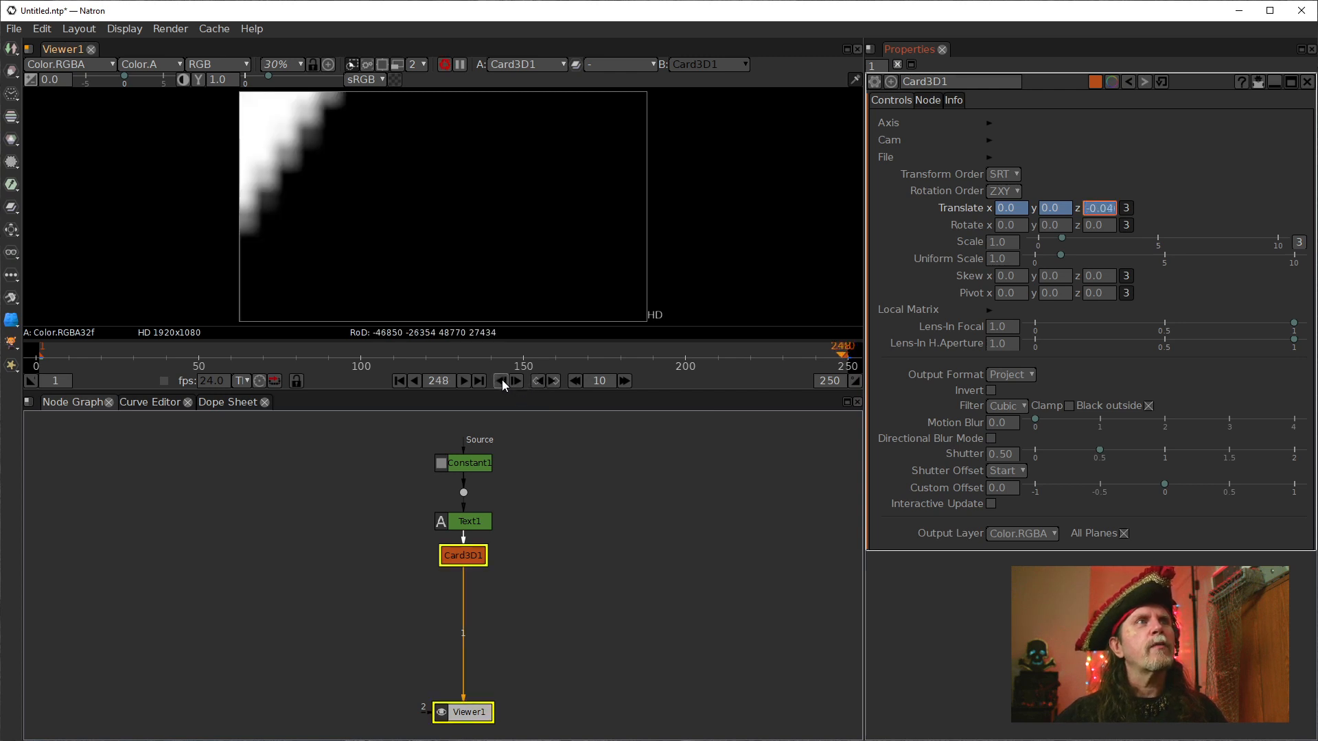
{"action": "left_click", "coordinate": [501, 381]}
{"action": "left_click", "coordinate": [501, 381]}
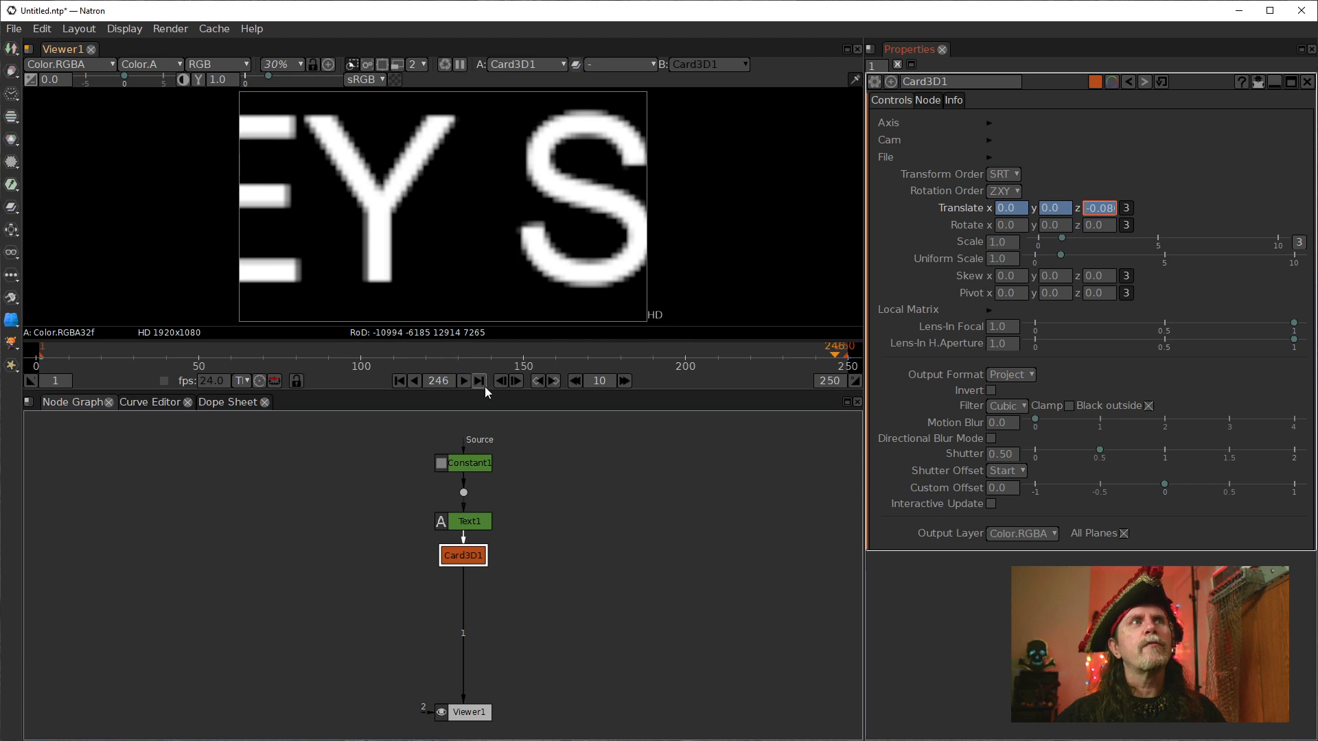
- Return to the first frame and set the Text1 node's font size to 134
{"action": "left_click", "coordinate": [398, 380]}
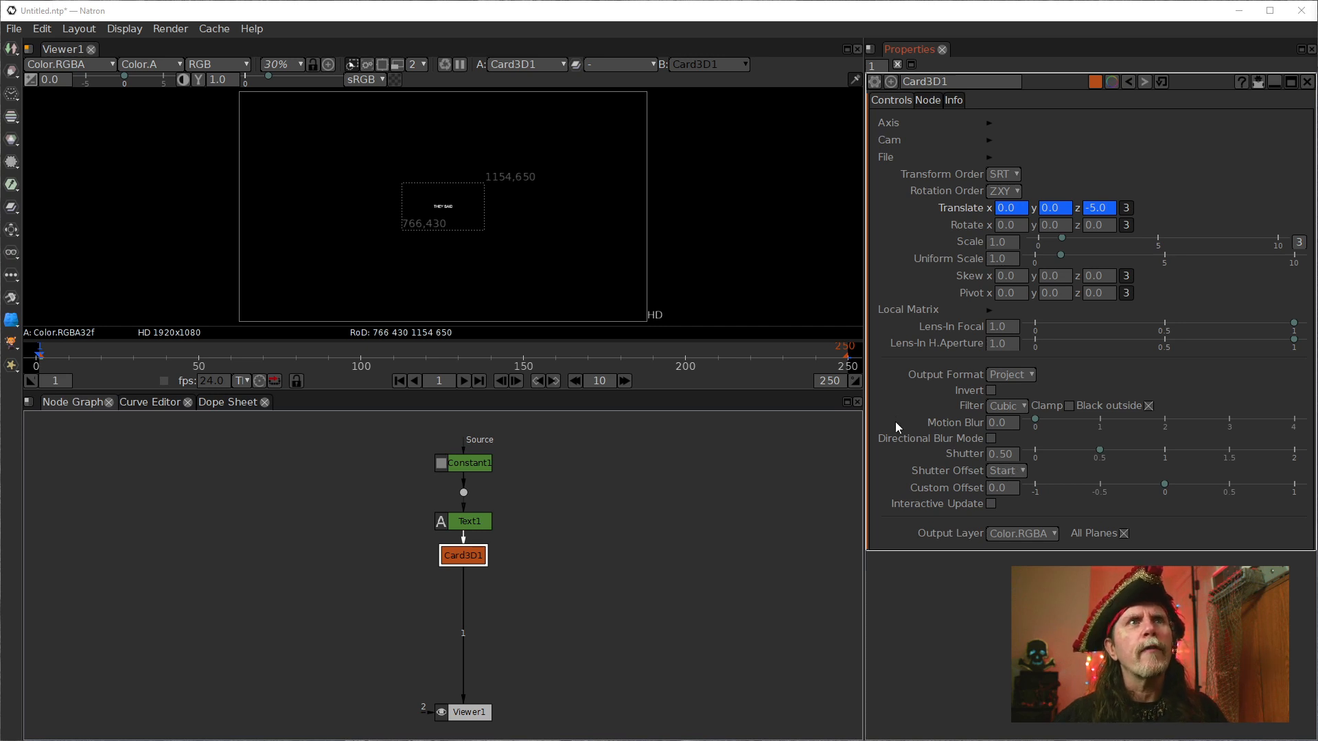
{"action": "left_click", "coordinate": [463, 520]}
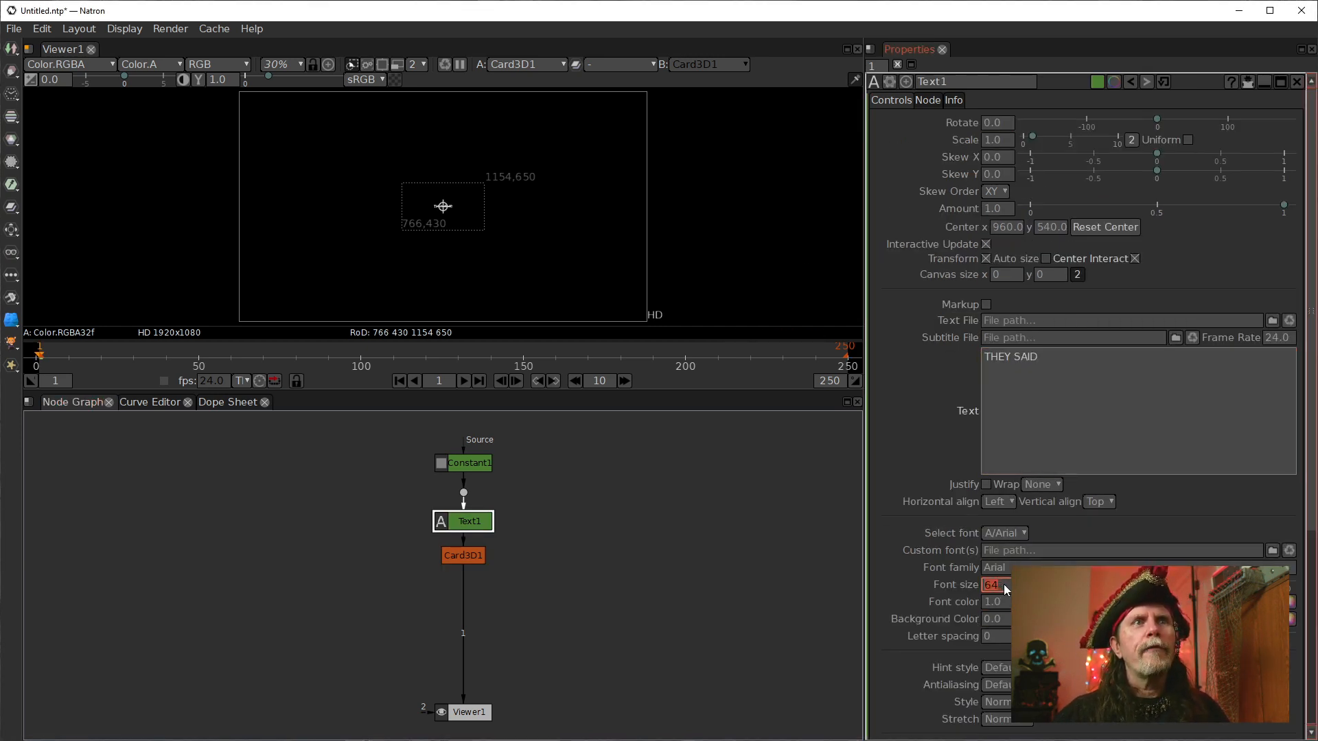
{"action": "scroll", "coordinate": [1004, 589], "scroll_direction": "down", "scroll_amount": 3}
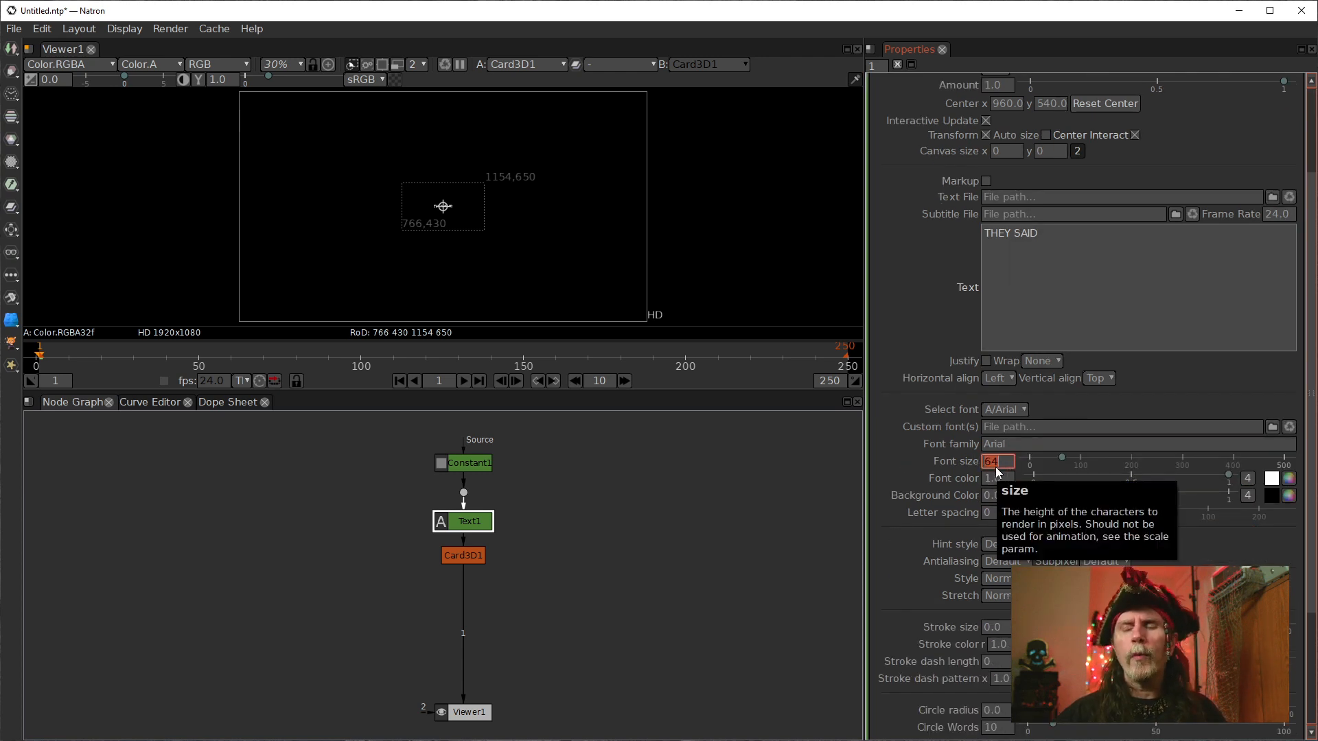
{"action": "type", "text": "134"}
{"action": "key", "text": "Return"}
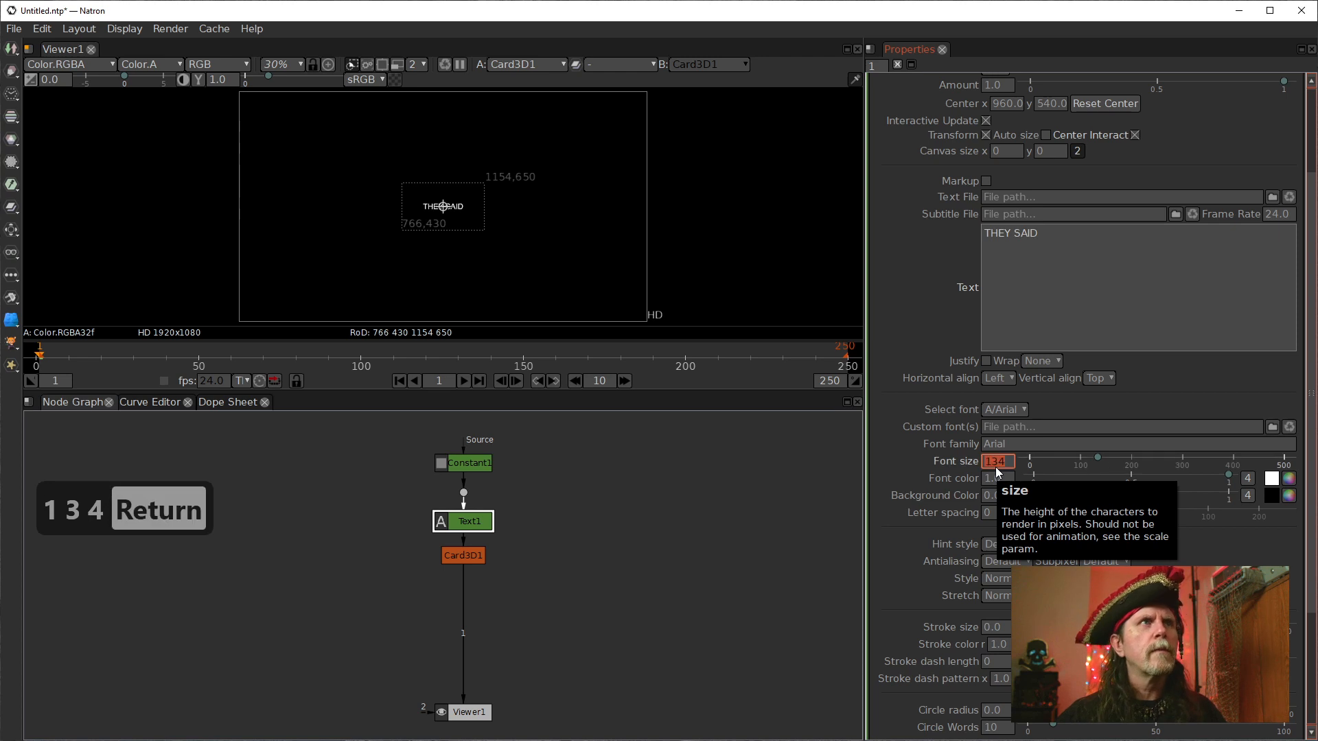
{"action": "left_click", "coordinate": [692, 534]}
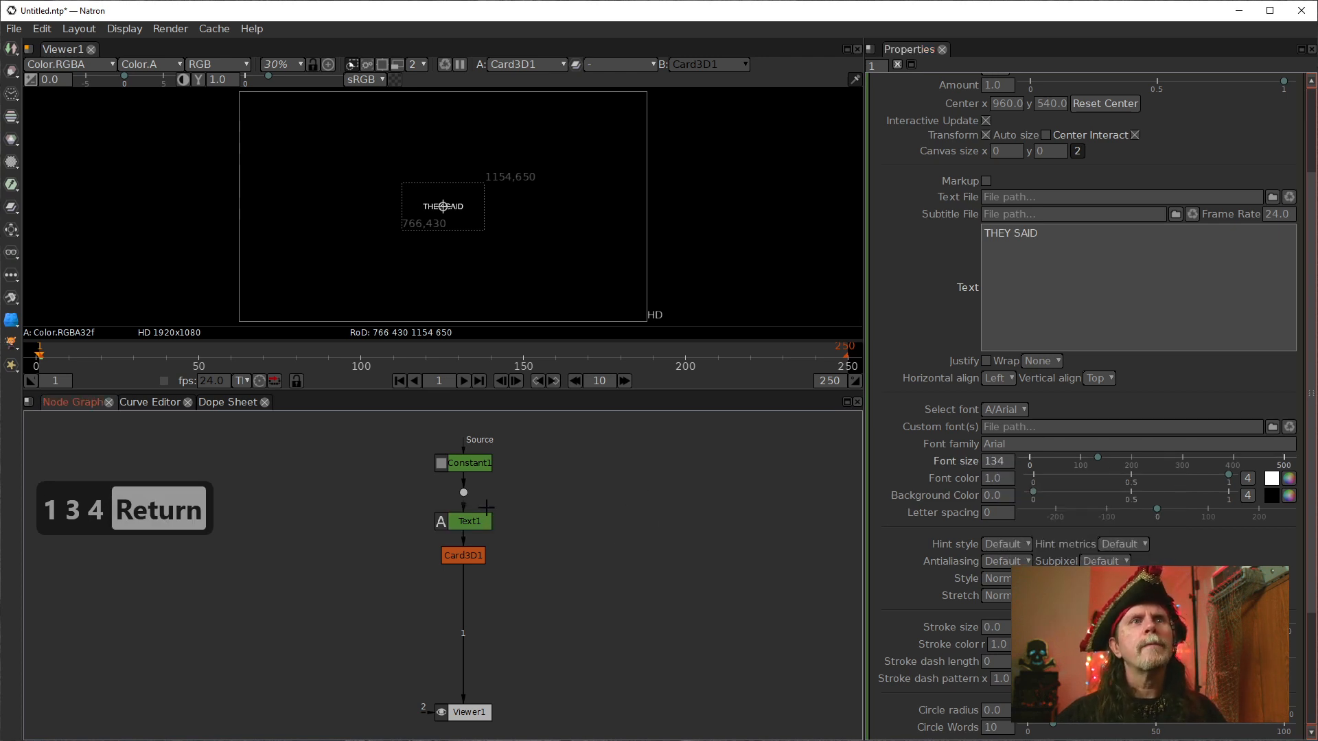
- Set a keyframe on the Text1 node's "THEY SAID" text at frame 1
{"action": "left_click", "coordinate": [463, 553]}
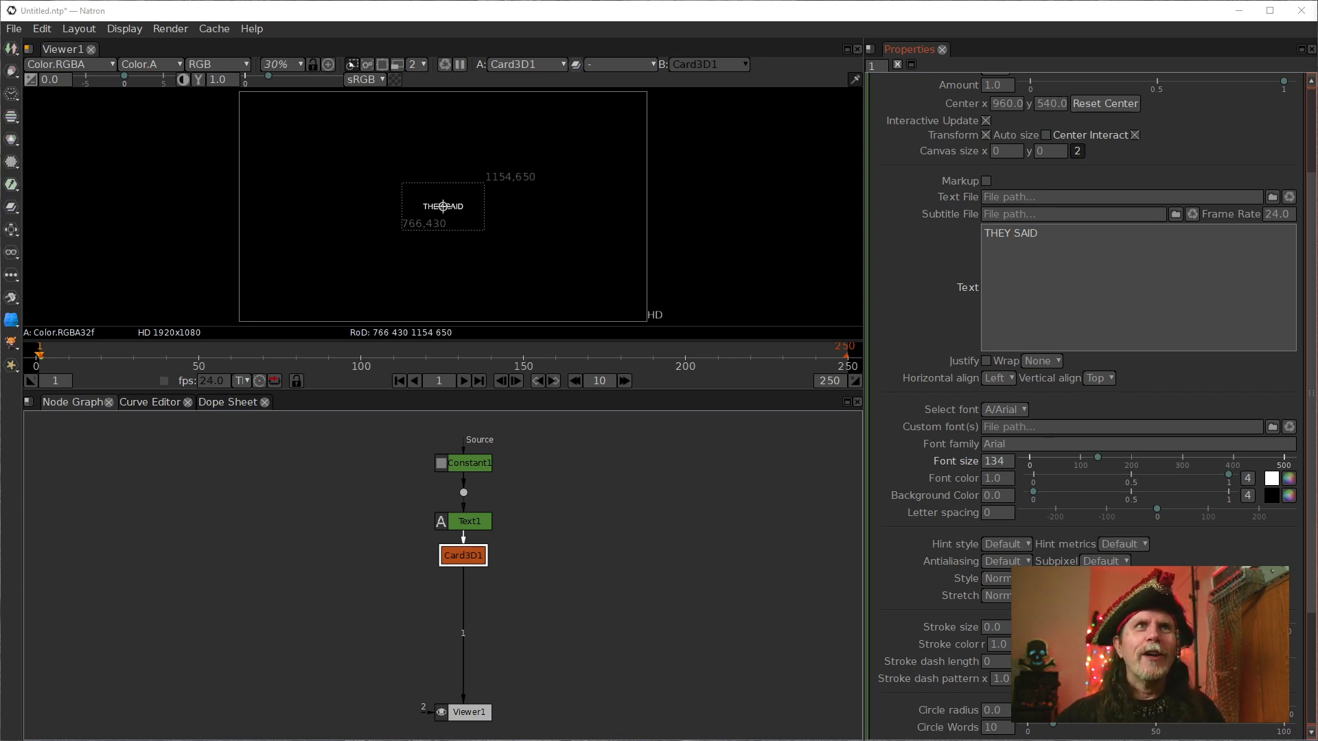
{"action": "right_click", "coordinate": [1089, 289]}
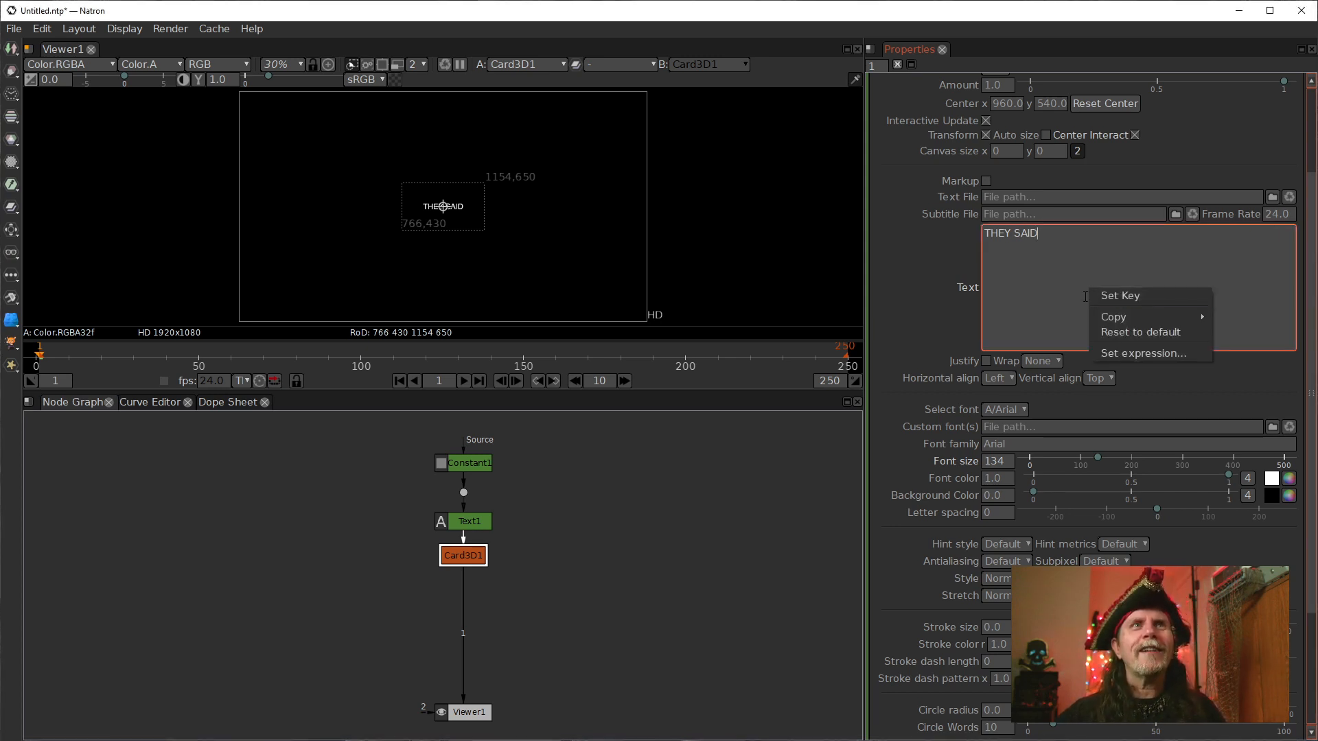
{"action": "left_click", "coordinate": [1117, 295]}
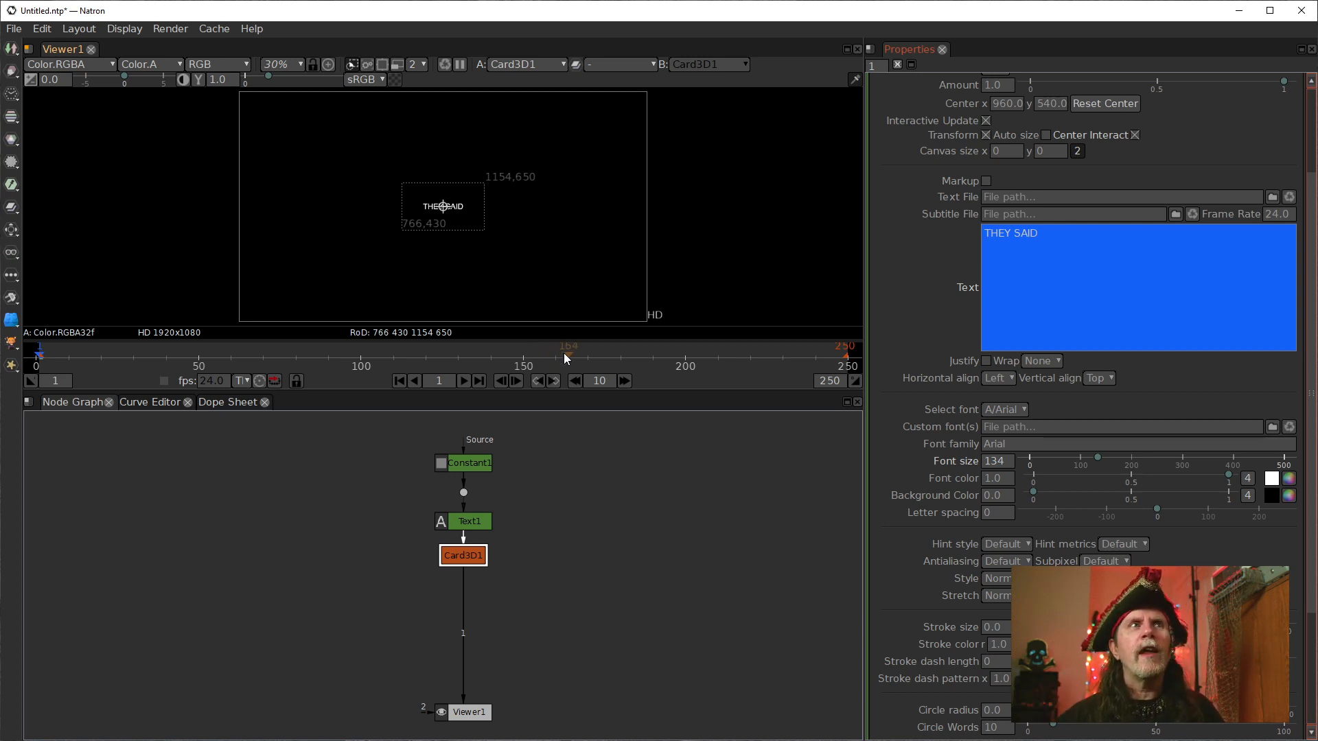
- Set the timeline's frame increment to 24 and jump forward by two increments to frame 49
{"action": "left_click_drag", "start_coordinate": [607, 383], "coordinate": [569, 383]}
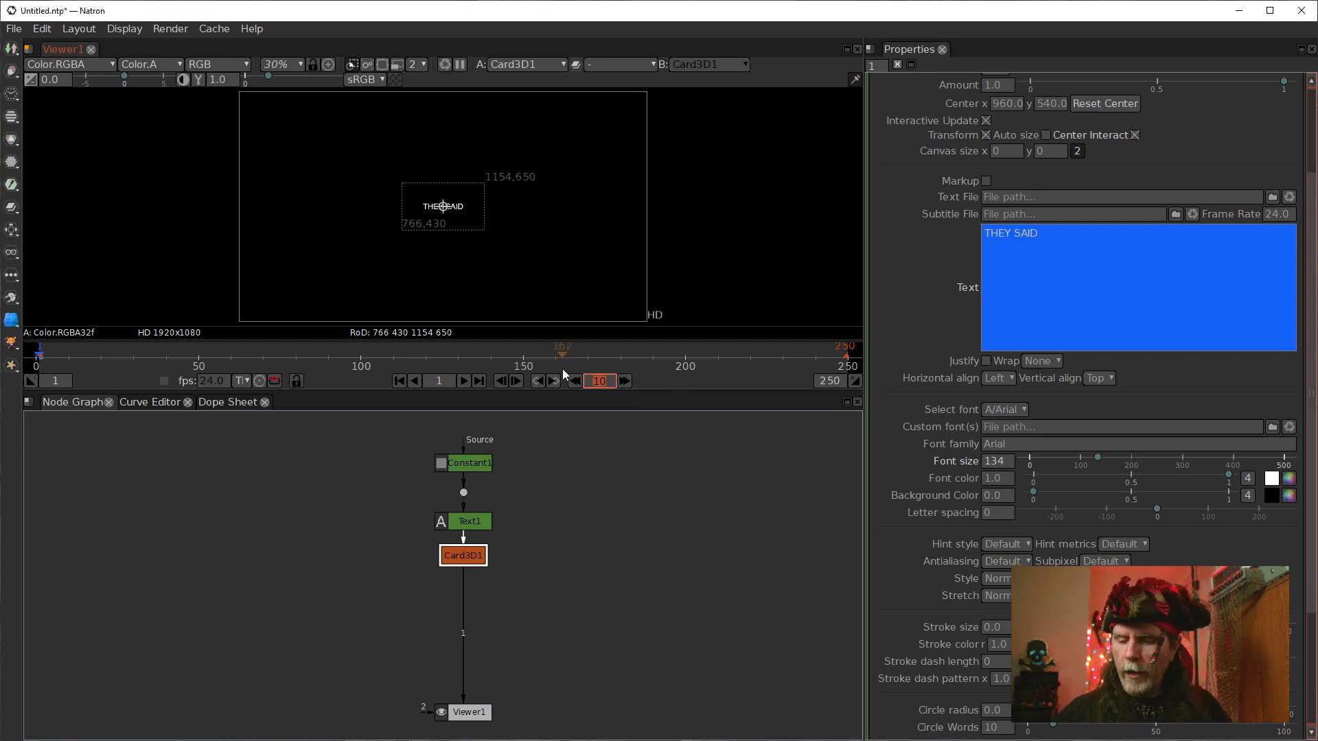
{"action": "type", "text": "24"}
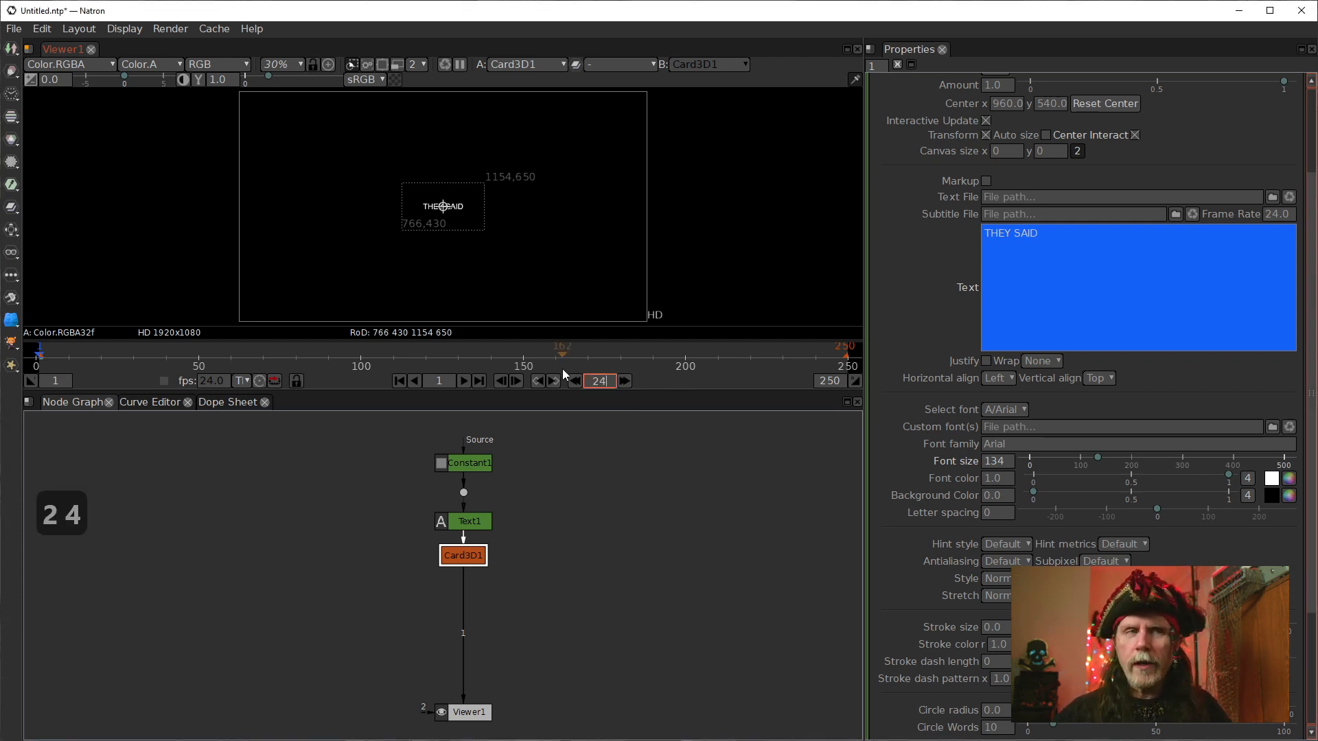
{"action": "left_click", "coordinate": [624, 381]}
{"action": "left_click", "coordinate": [625, 381]}
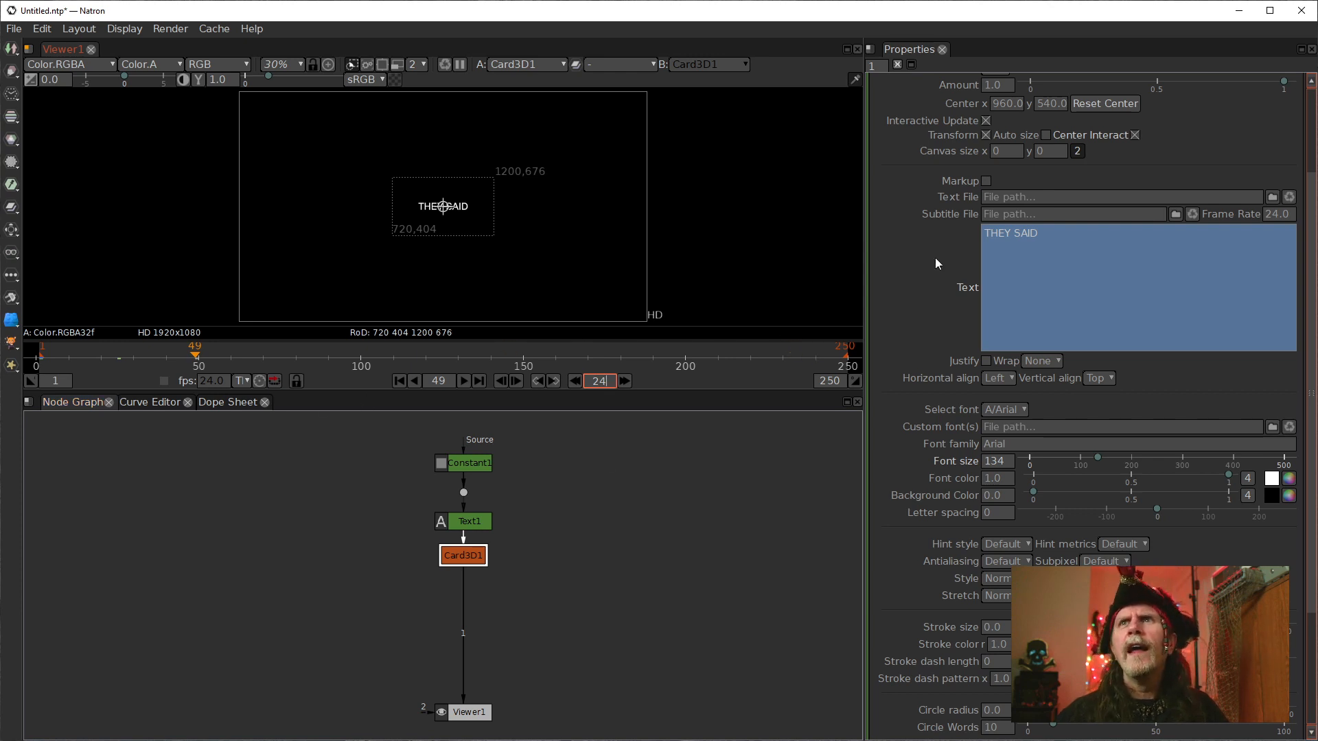
- Replace the Text1 node's text with "IT WAS OVER" at frame 49
{"action": "triple_click", "coordinate": [1069, 236]}
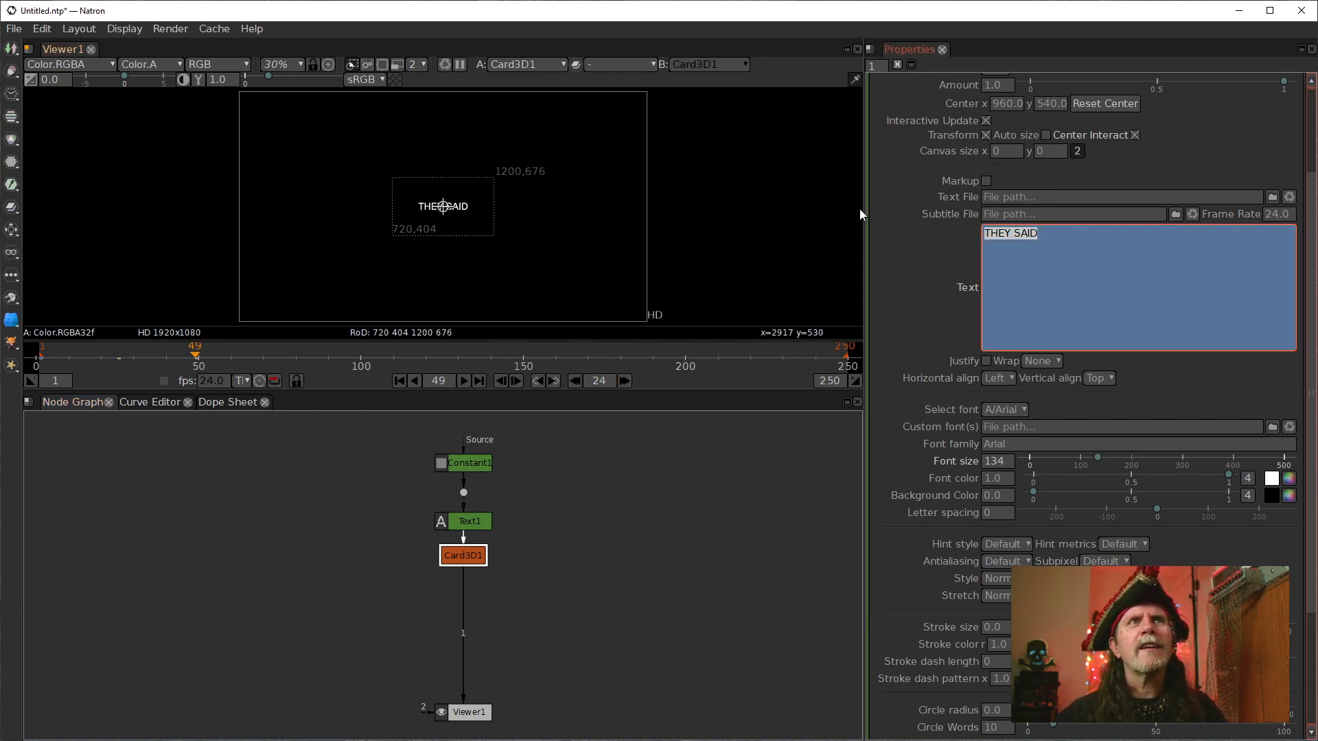
{"action": "key", "text": "Tab"}
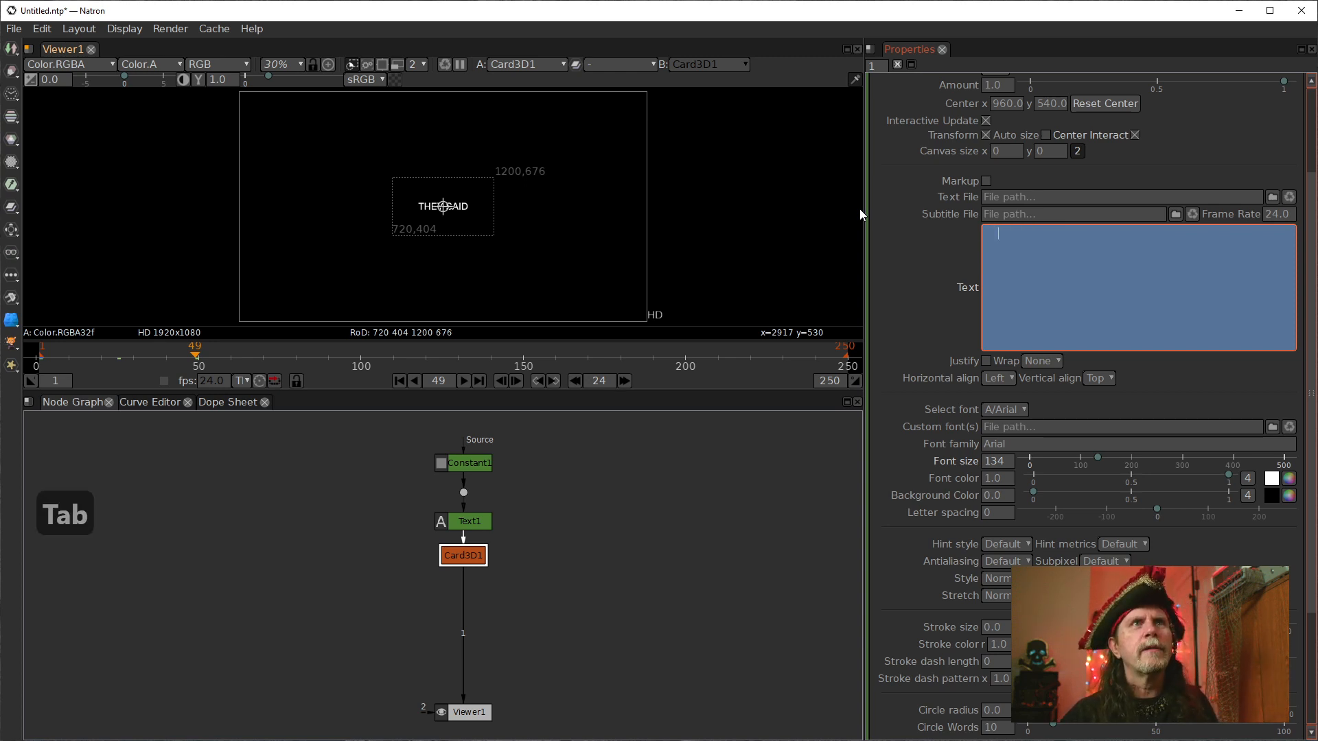
{"action": "key", "text": "BackSpace"}
{"action": "key", "text": "BackSpace"}
{"action": "key", "text": "Caps_Lock"}
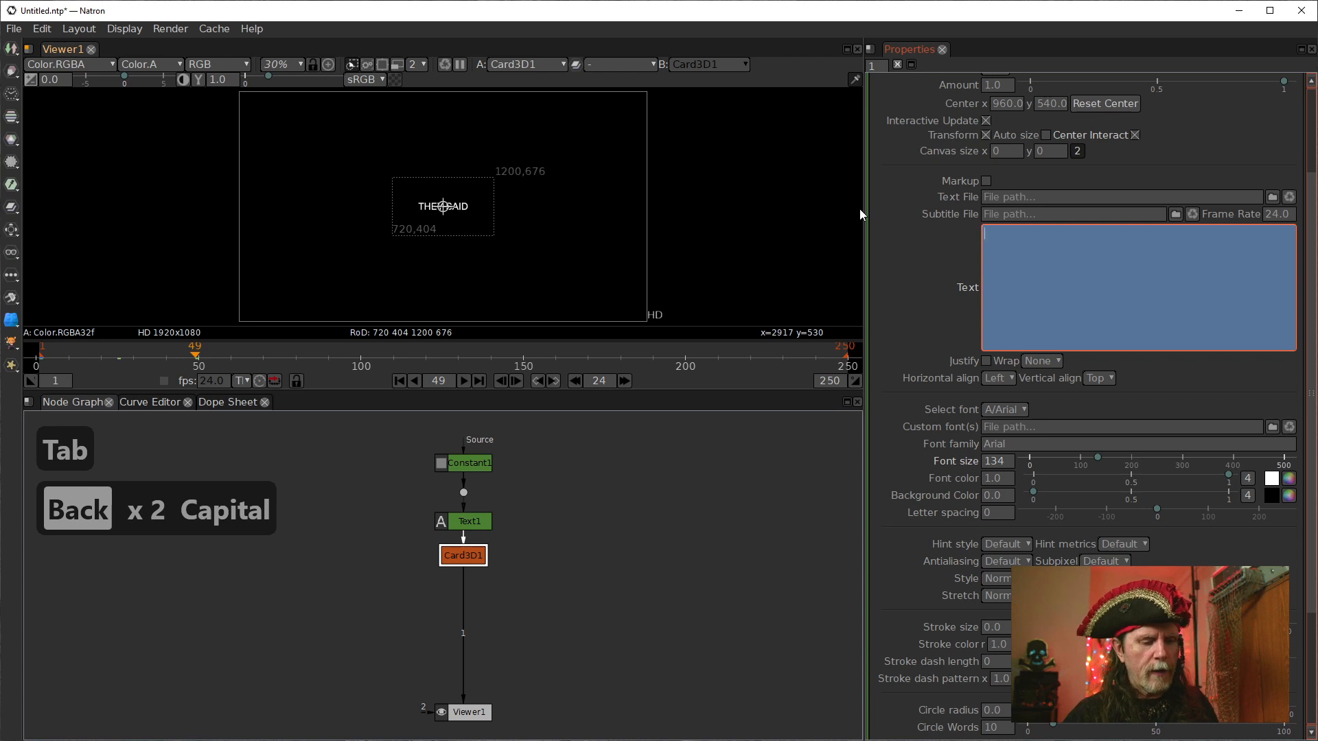
{"action": "type", "text": "IT WAS"}
{"action": "key", "text": "BackSpace"}
{"action": "type", "text": "WAS"}
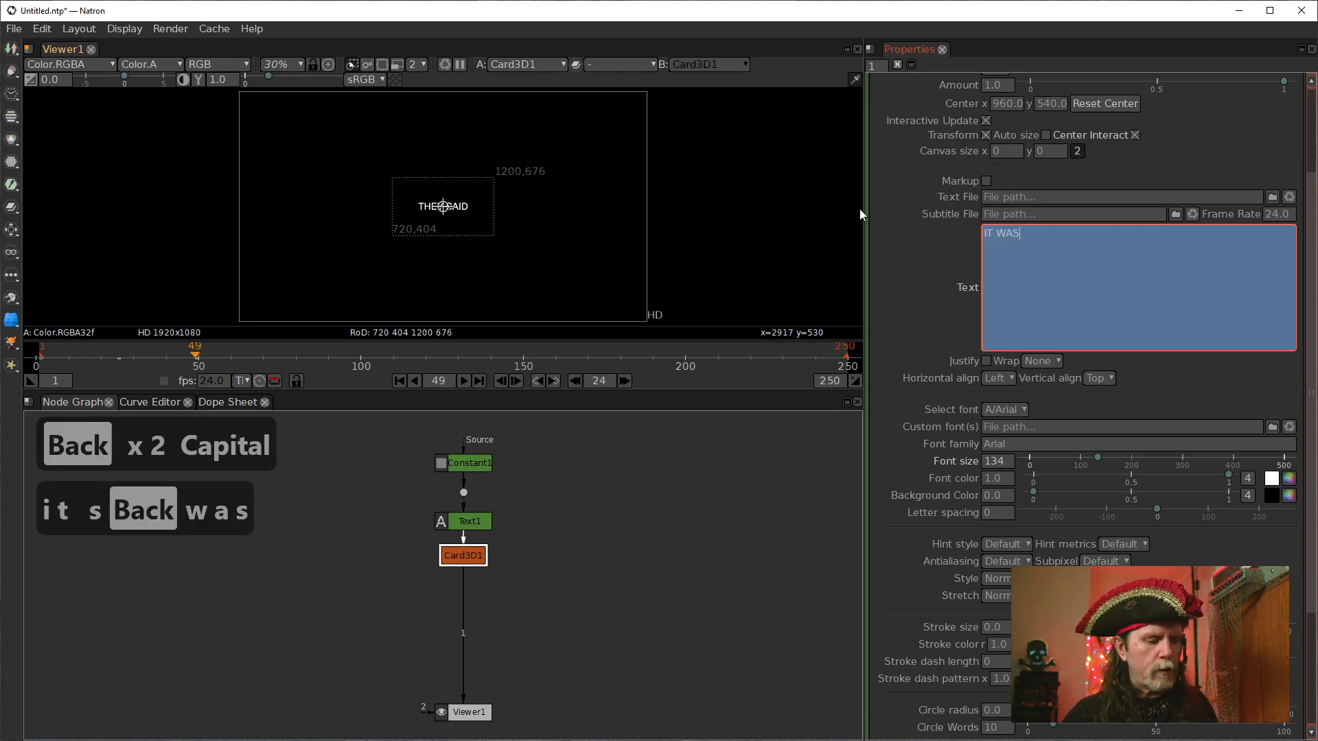
{"action": "type", "text": " OVER"}
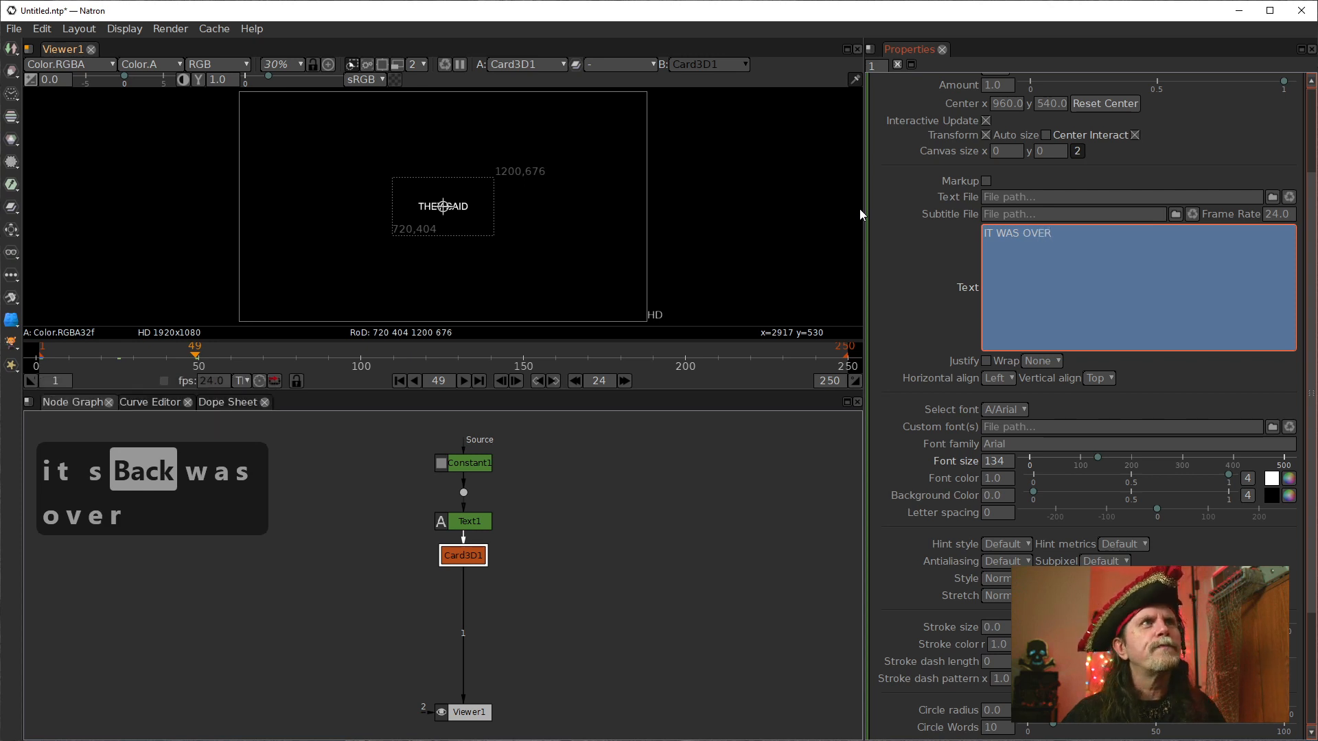
{"action": "left_click", "coordinate": [912, 285]}
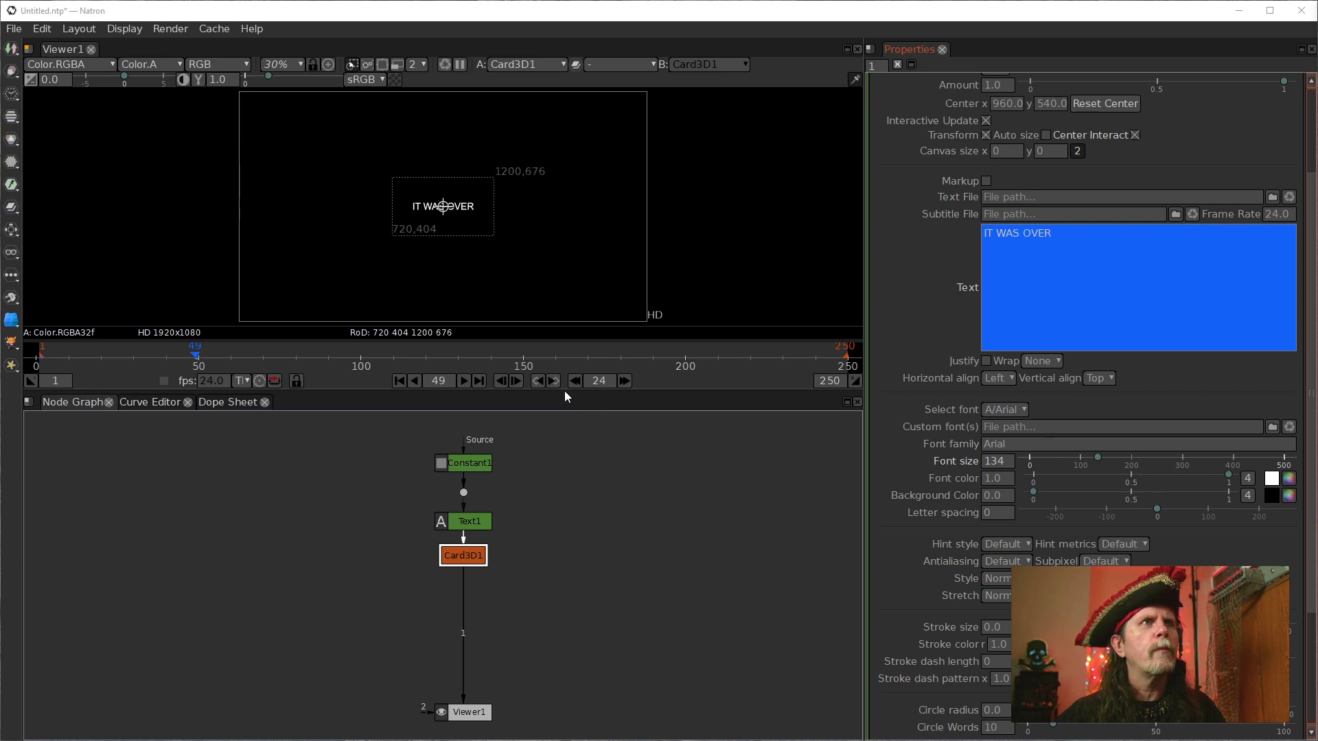
- Jump ahead three increments to frame 121 and replace the text with "THEY WERE" and "WRONG!" on two lines
{"action": "left_click", "coordinate": [625, 381]}
{"action": "left_click", "coordinate": [625, 381]}
{"action": "left_click", "coordinate": [625, 381]}
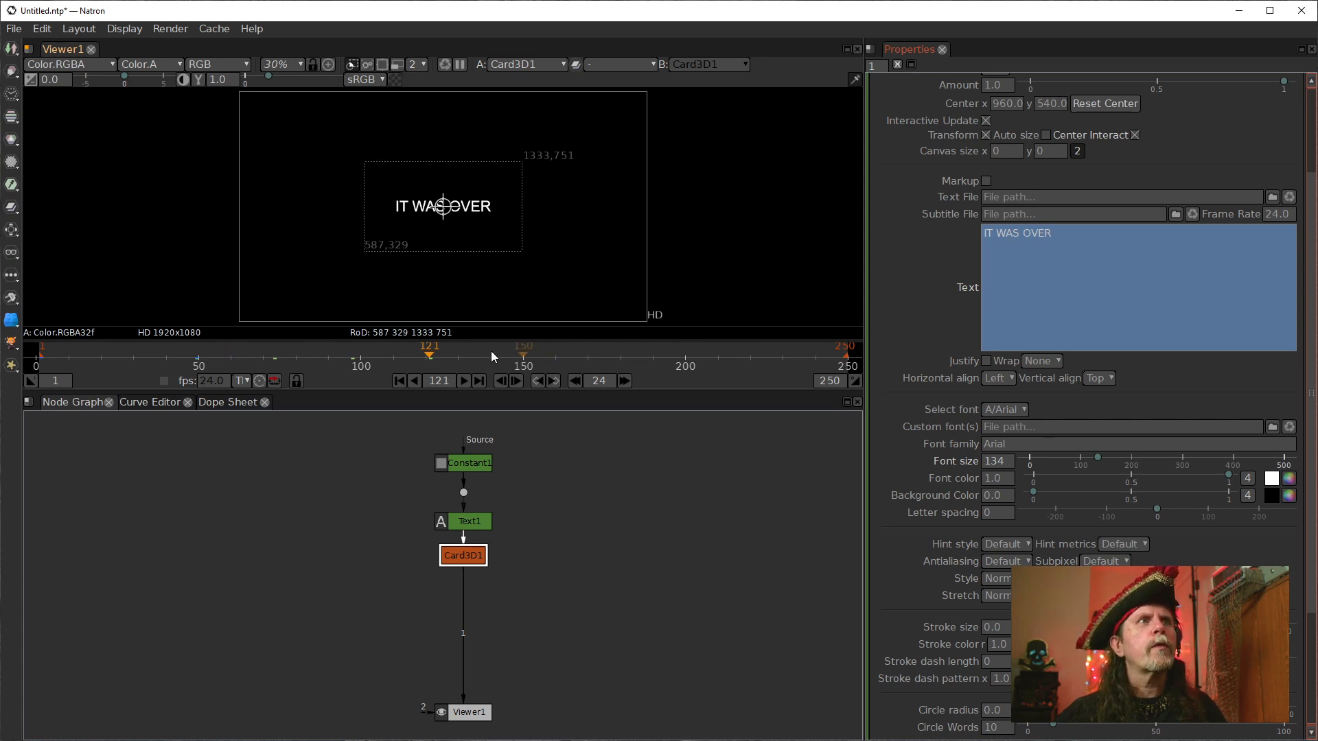
{"action": "left_click_drag", "start_coordinate": [1051, 234], "coordinate": [934, 230]}
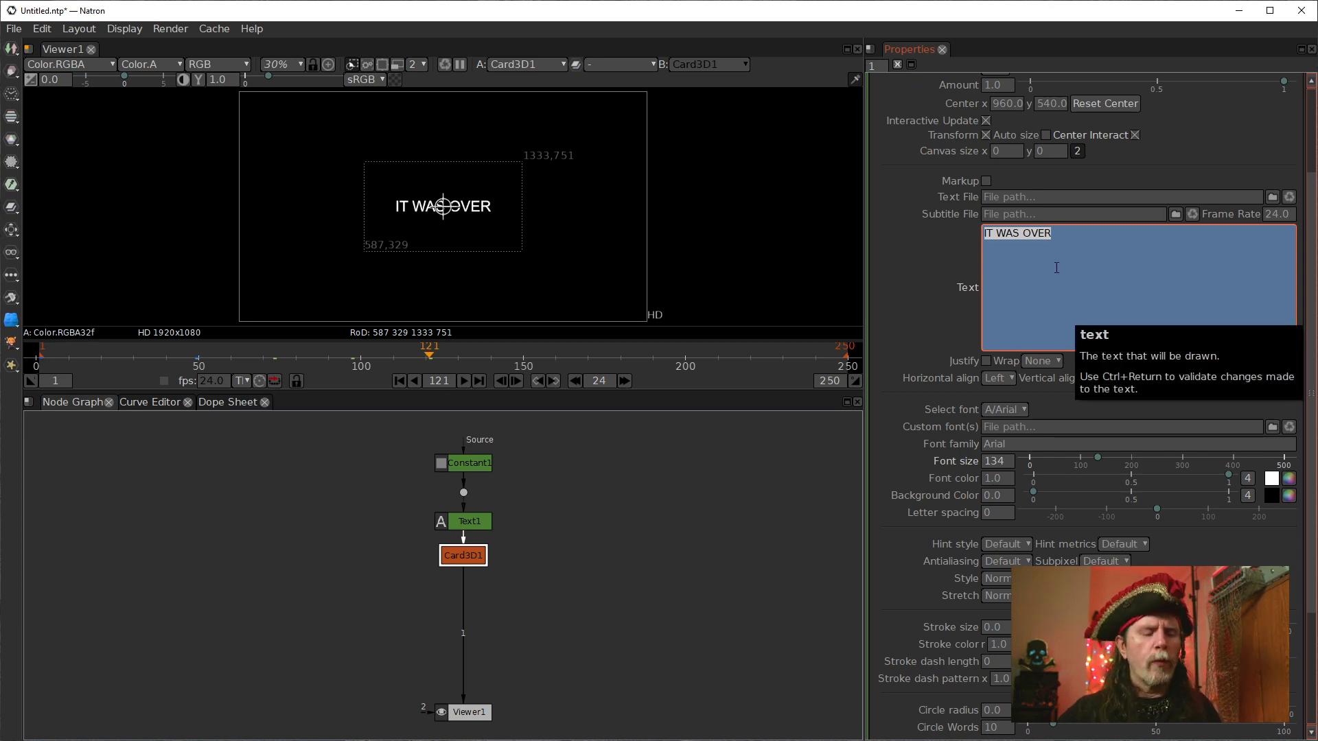
{"action": "type", "text": "THEY"}
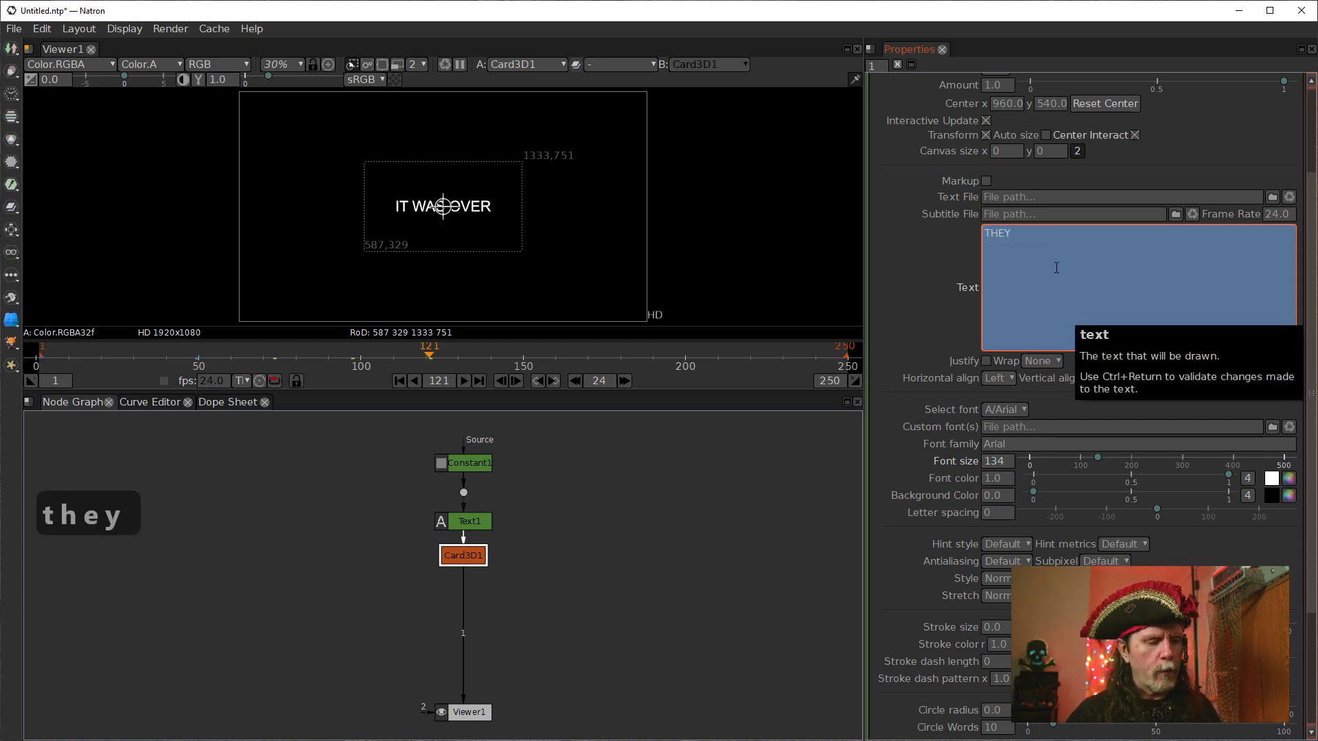
{"action": "type", "text": " WERE"}
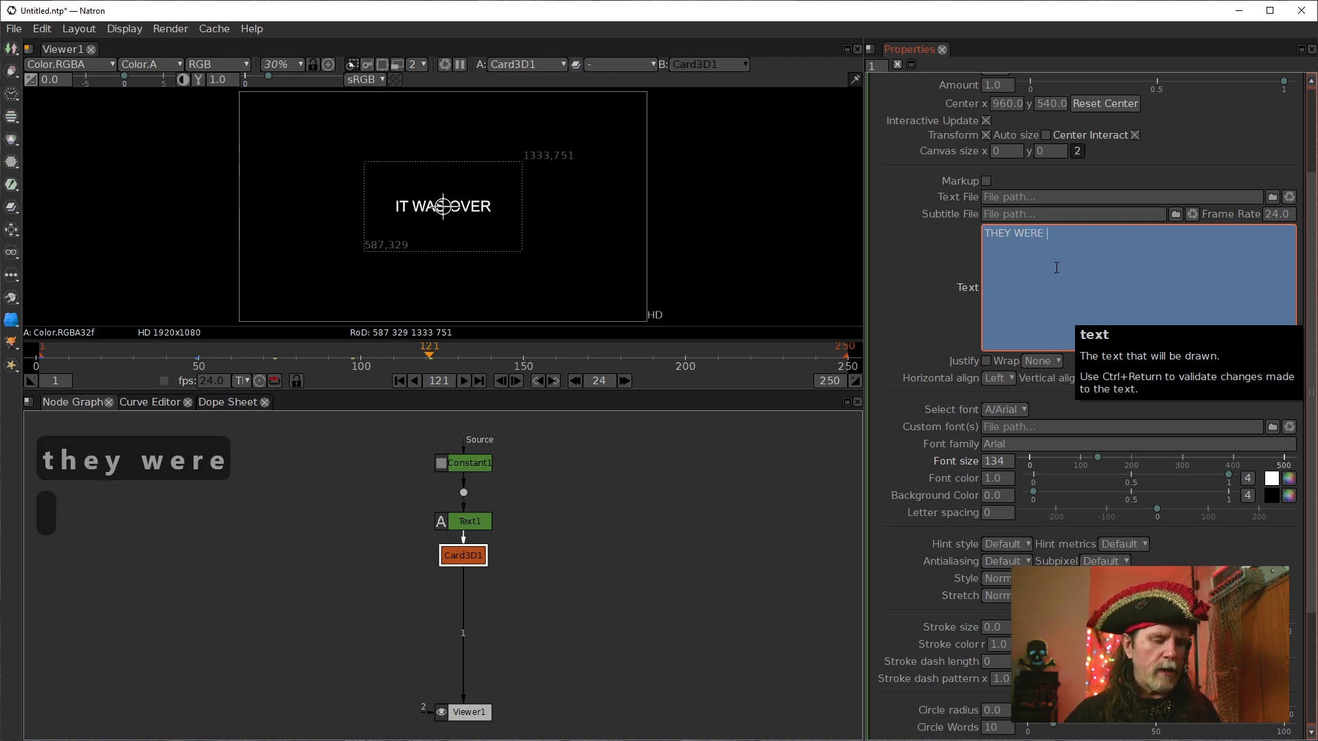
{"action": "key", "text": "BackSpace"}
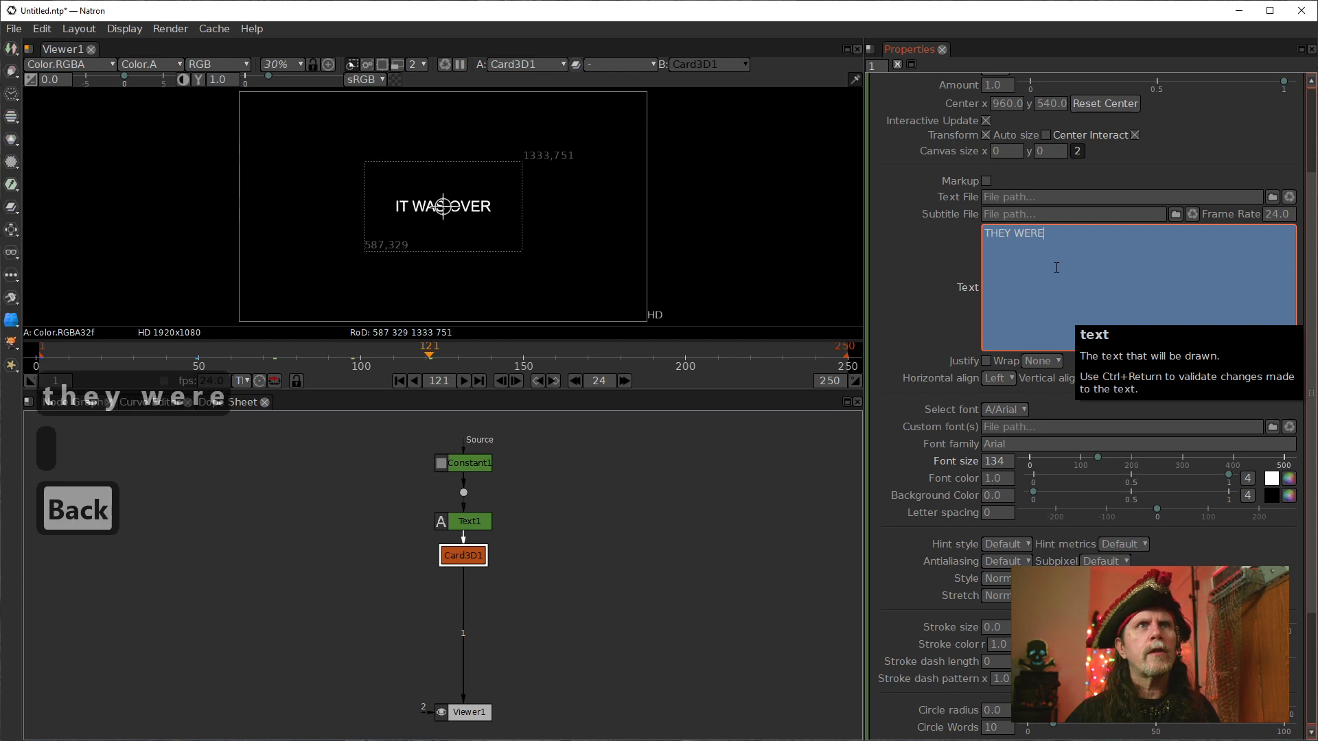
{"action": "key", "text": "Return"}
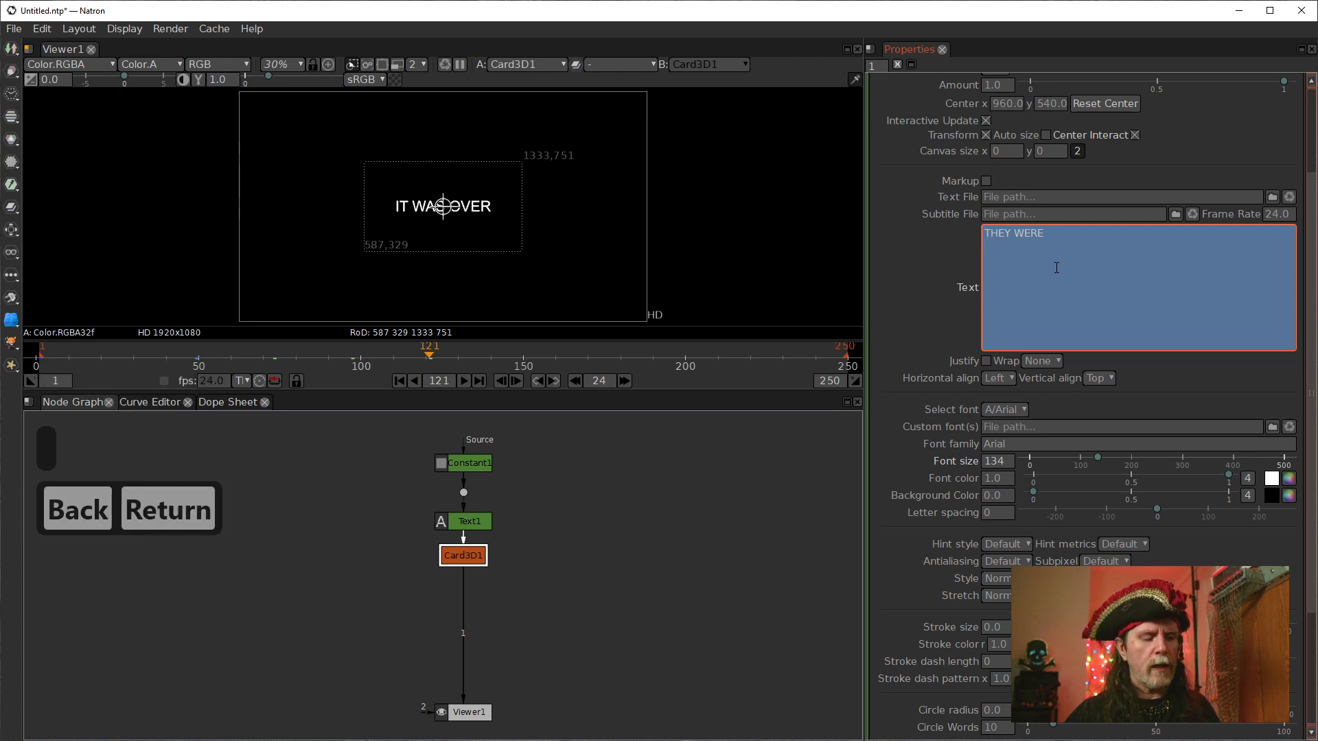
{"action": "type", "text": "WRONG"}
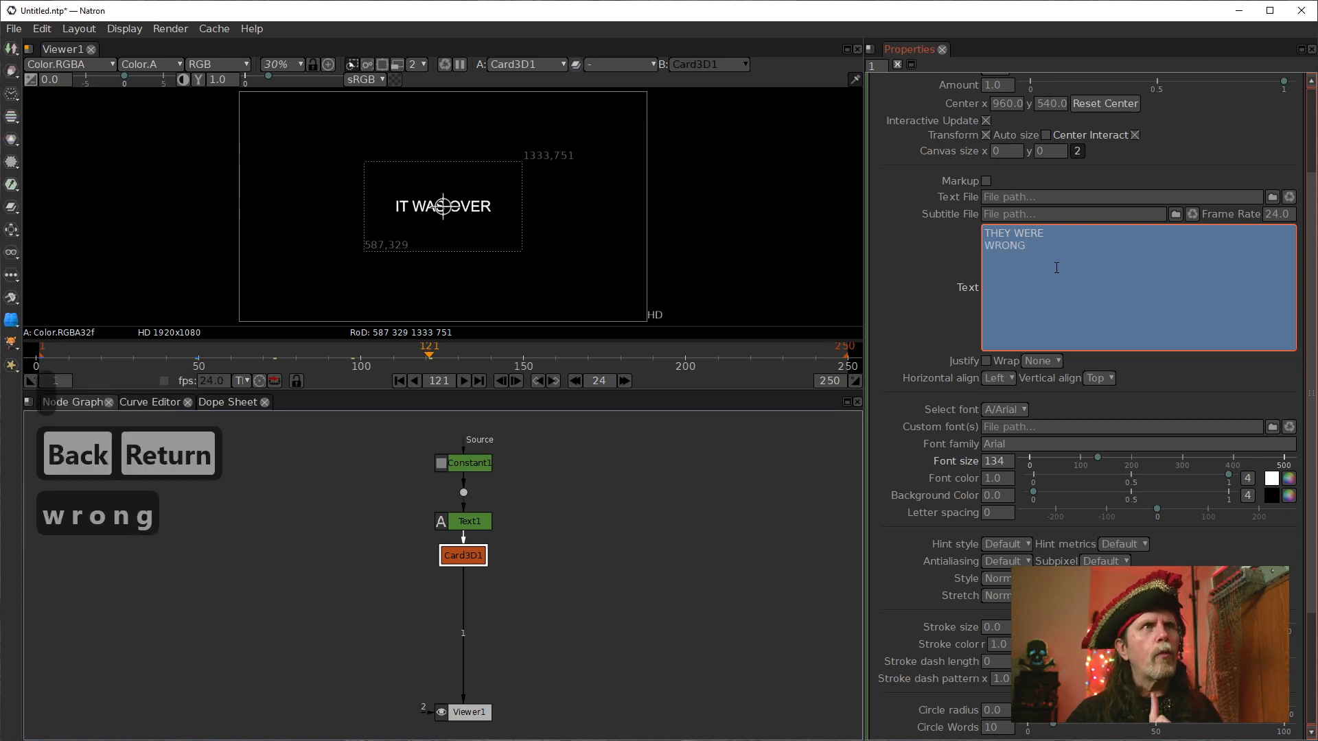
{"action": "type", "text": "!"}
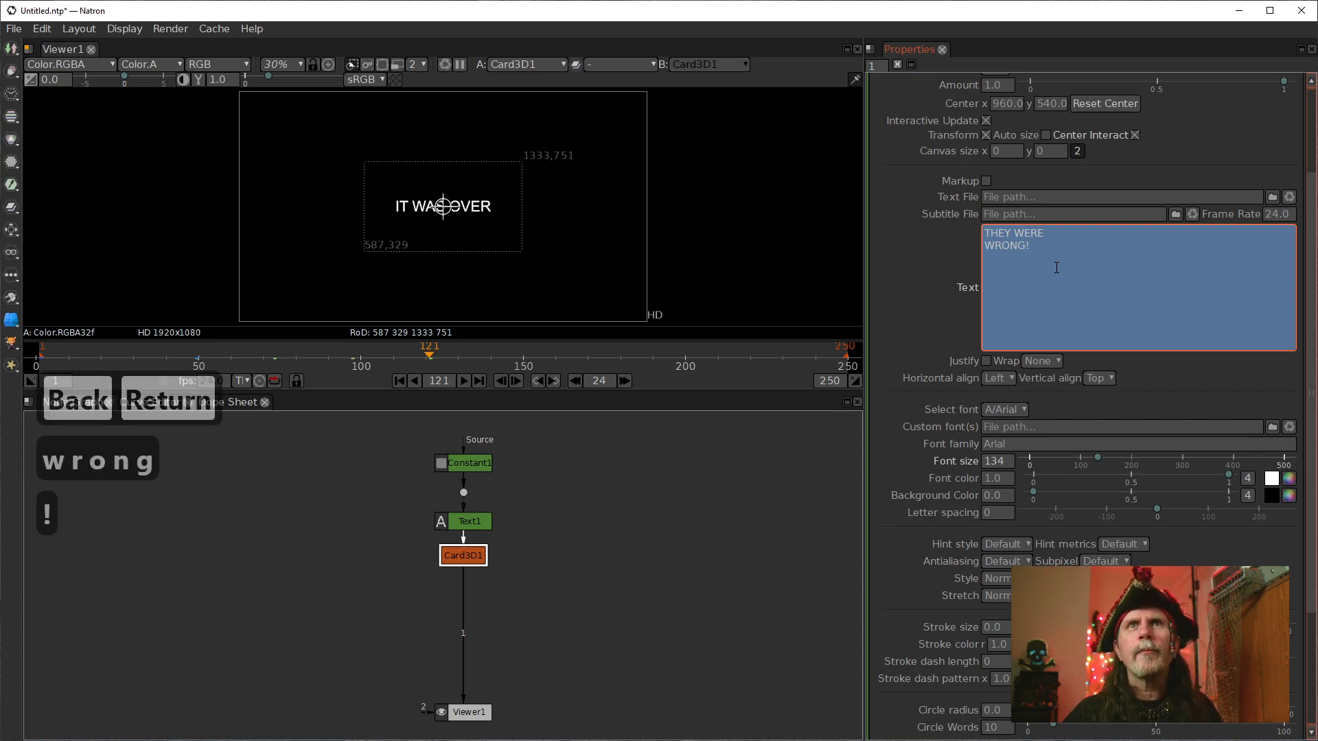
{"action": "left_click", "coordinate": [920, 278]}
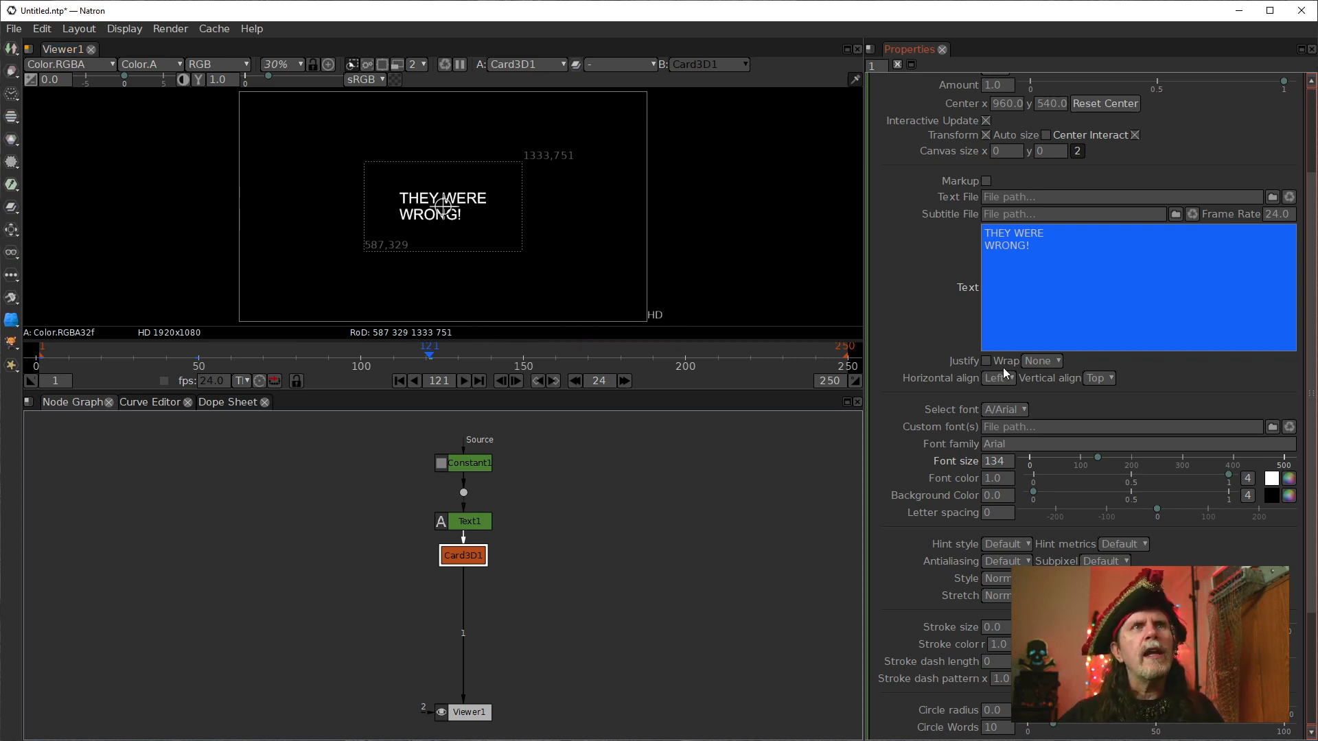
- Set the text's wrap to Word and both its horizontal and vertical alignment to Center
{"action": "left_click", "coordinate": [1051, 361]}
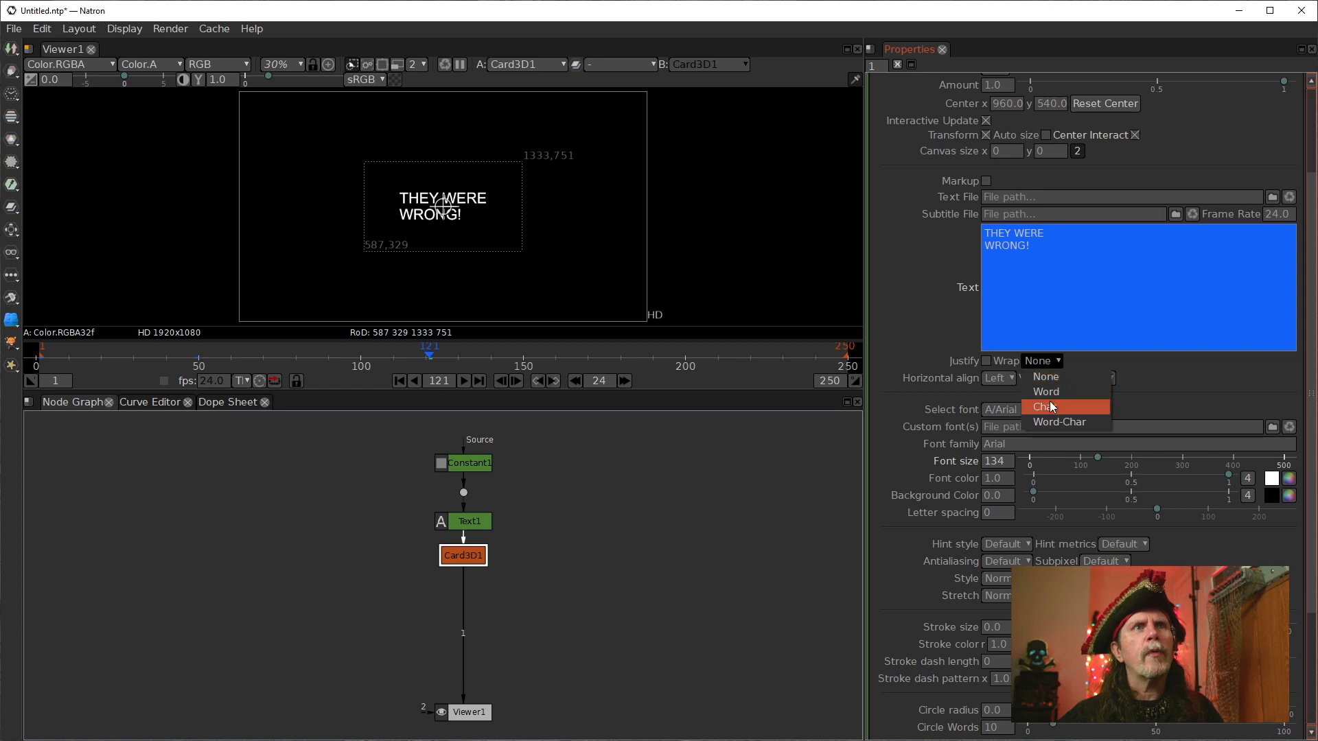
{"action": "left_click", "coordinate": [1047, 393]}
{"action": "left_click", "coordinate": [1004, 378]}
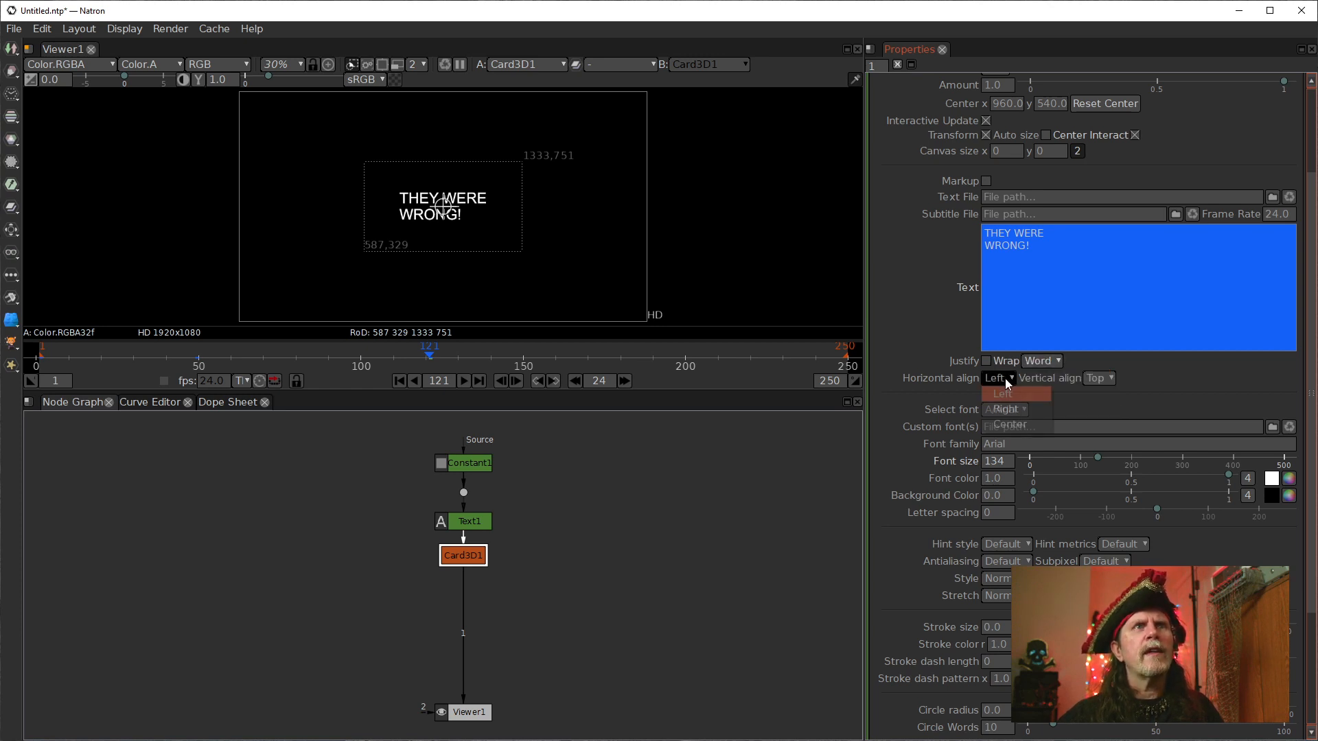
{"action": "left_click", "coordinate": [1004, 424]}
{"action": "left_click", "coordinate": [1119, 379]}
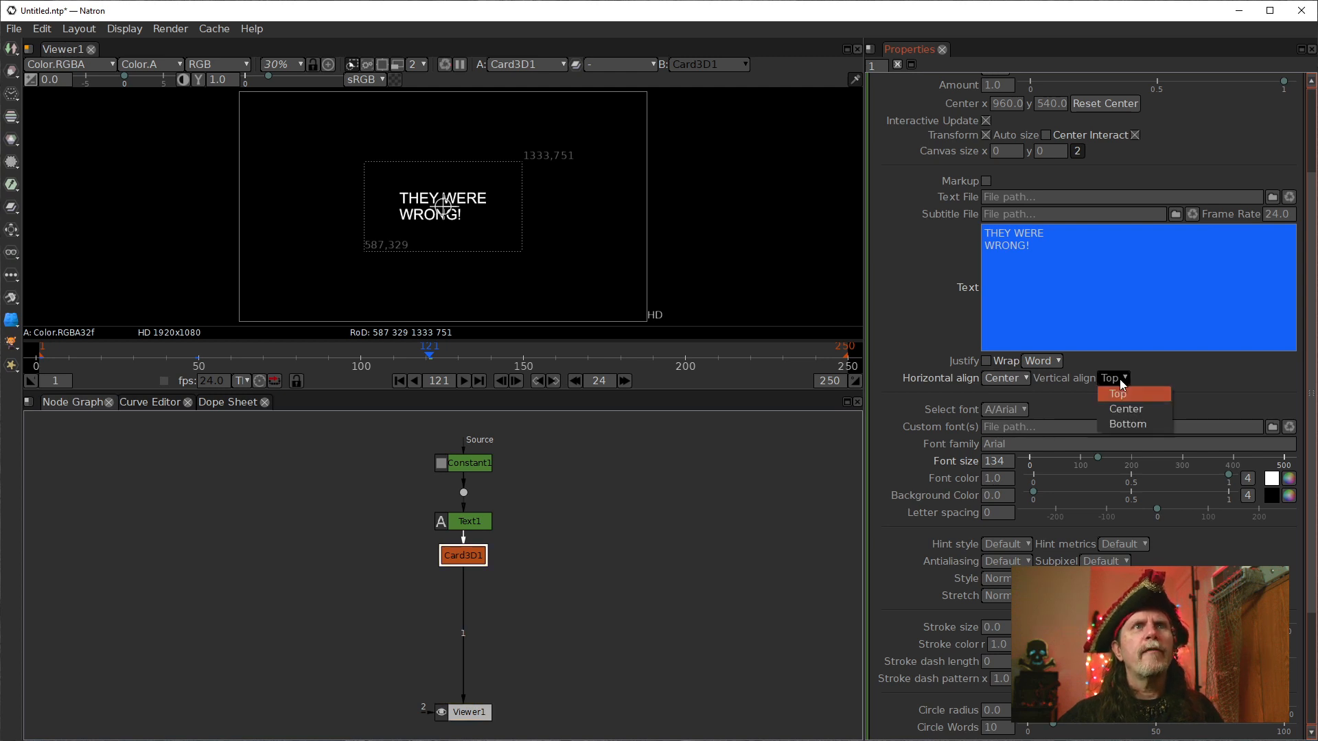
{"action": "left_click", "coordinate": [1118, 409]}
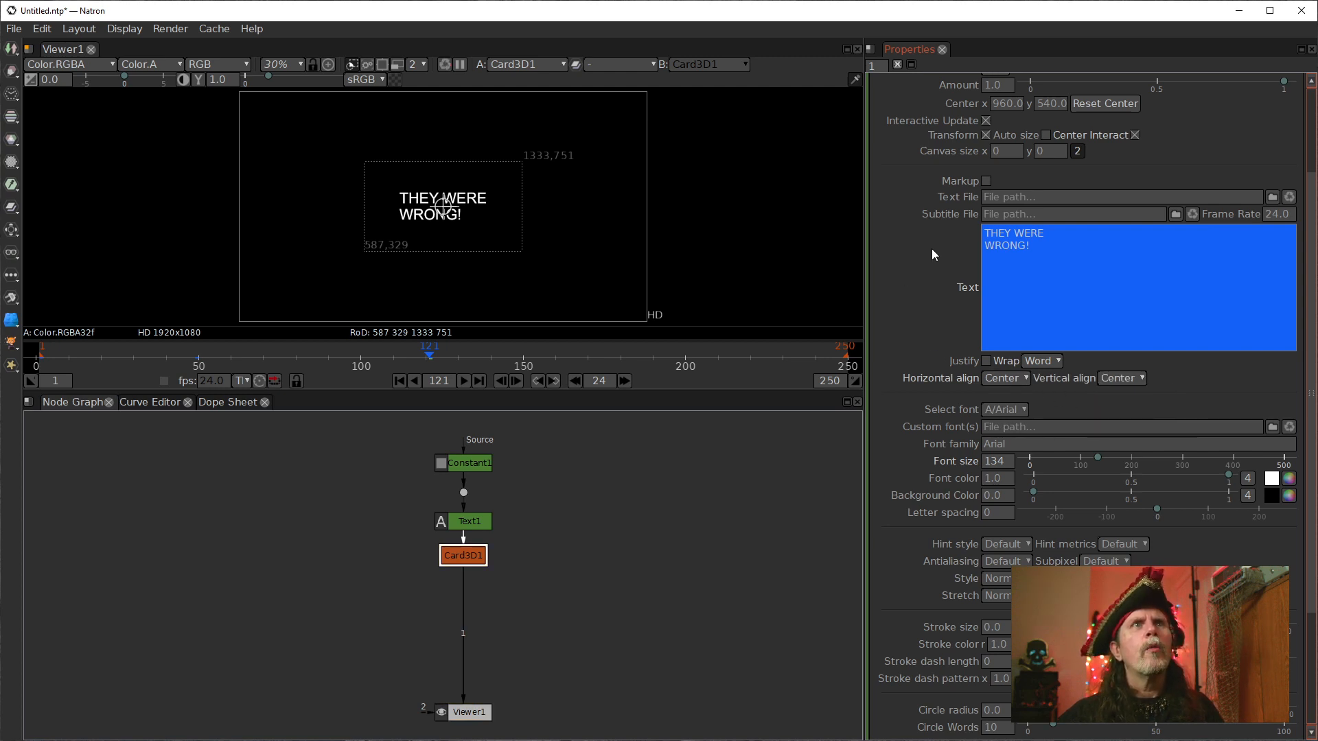
- Disable Center Interact and Transform on the Text1 node
{"action": "left_click", "coordinate": [1136, 136]}
{"action": "left_click", "coordinate": [1108, 339]}
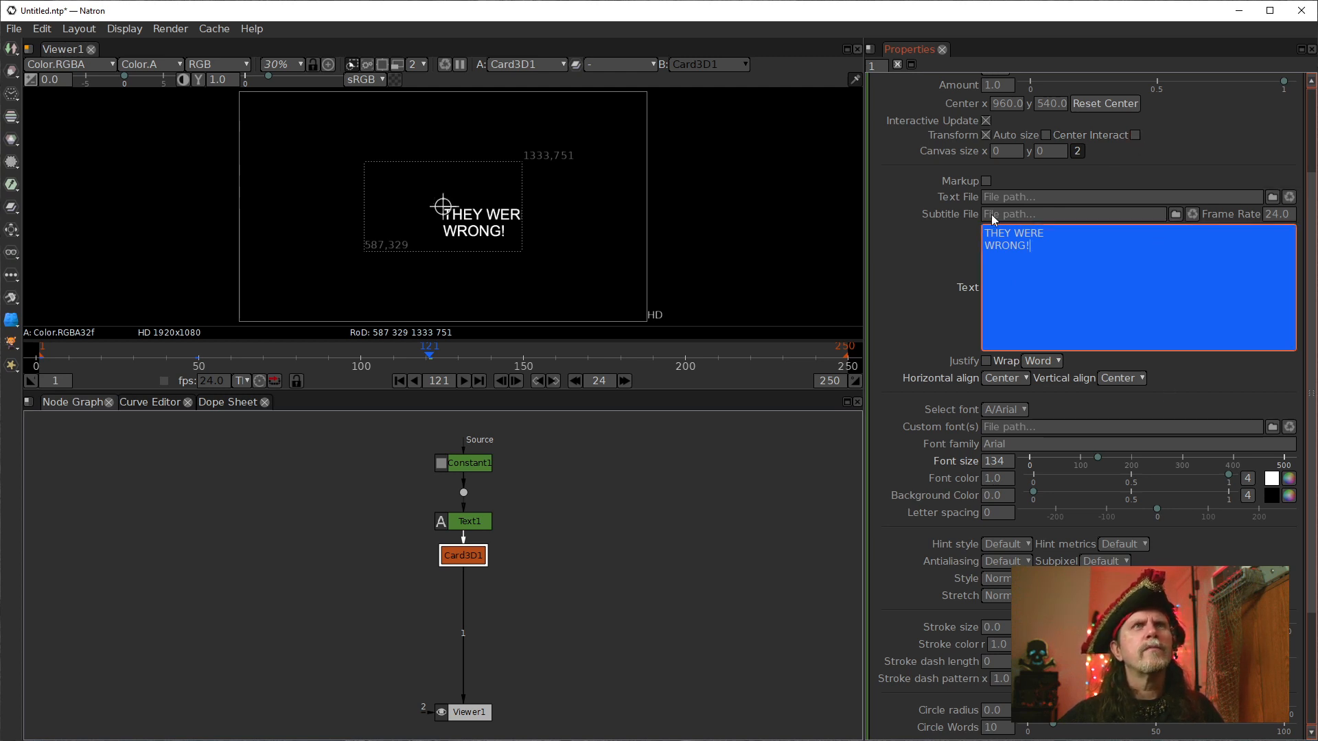
{"action": "left_click", "coordinate": [993, 150]}
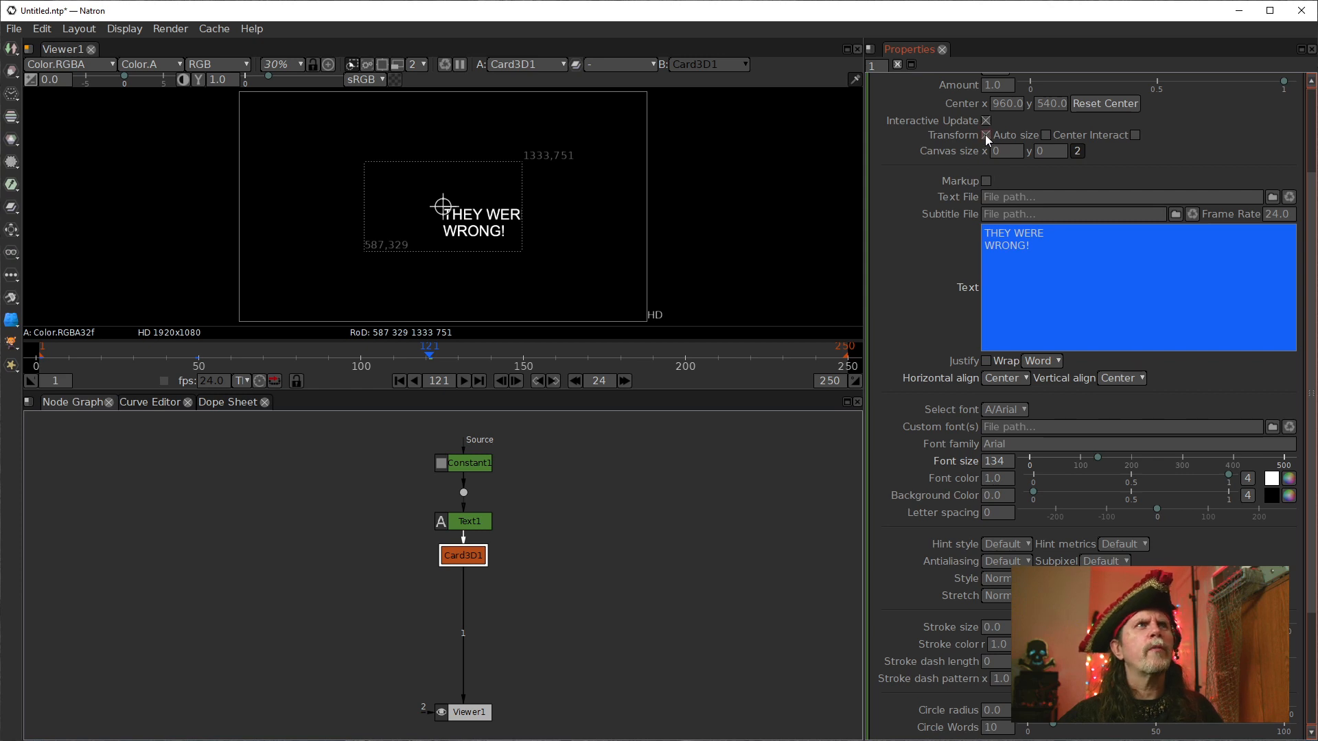
{"action": "left_click", "coordinate": [985, 135]}
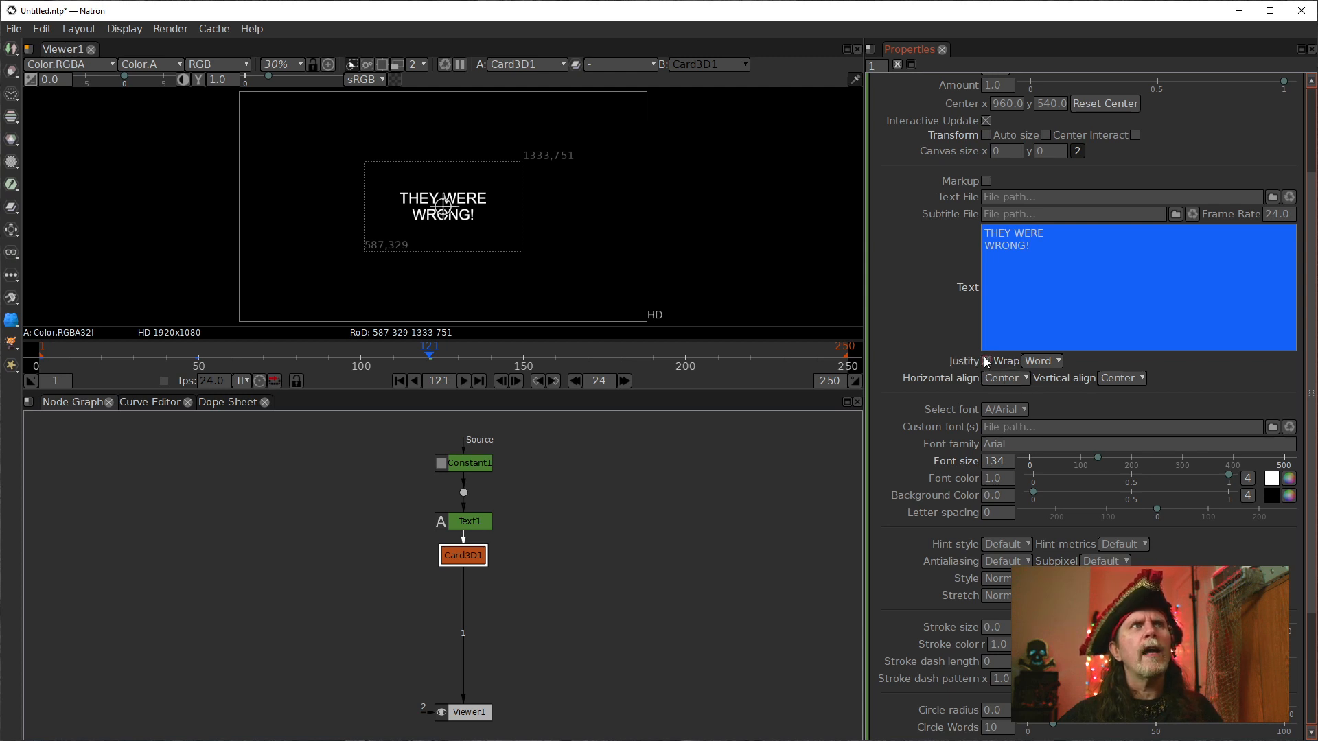
- Join the text at frame 121 into the single line "THEY WERE WRONG!"
{"action": "left_click", "coordinate": [1014, 291]}
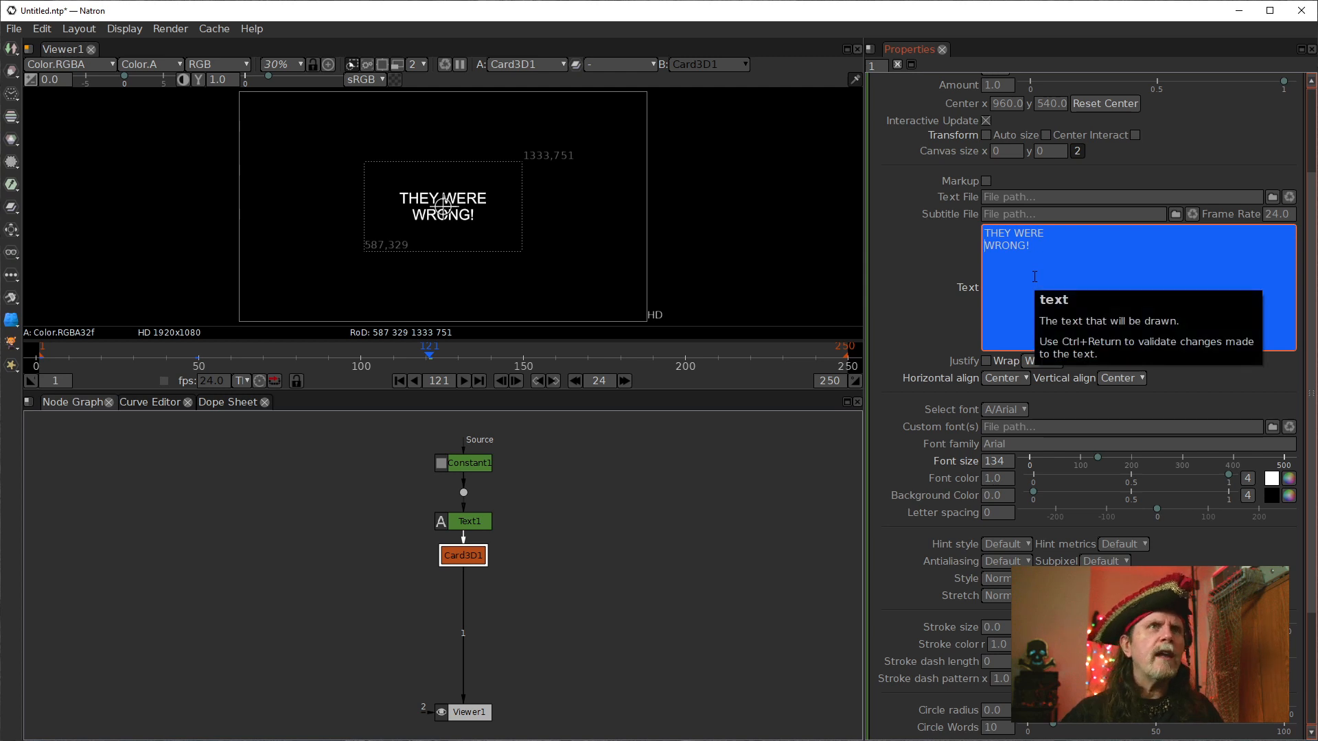
{"action": "key", "text": "Home"}
{"action": "key", "text": "BackSpace"}
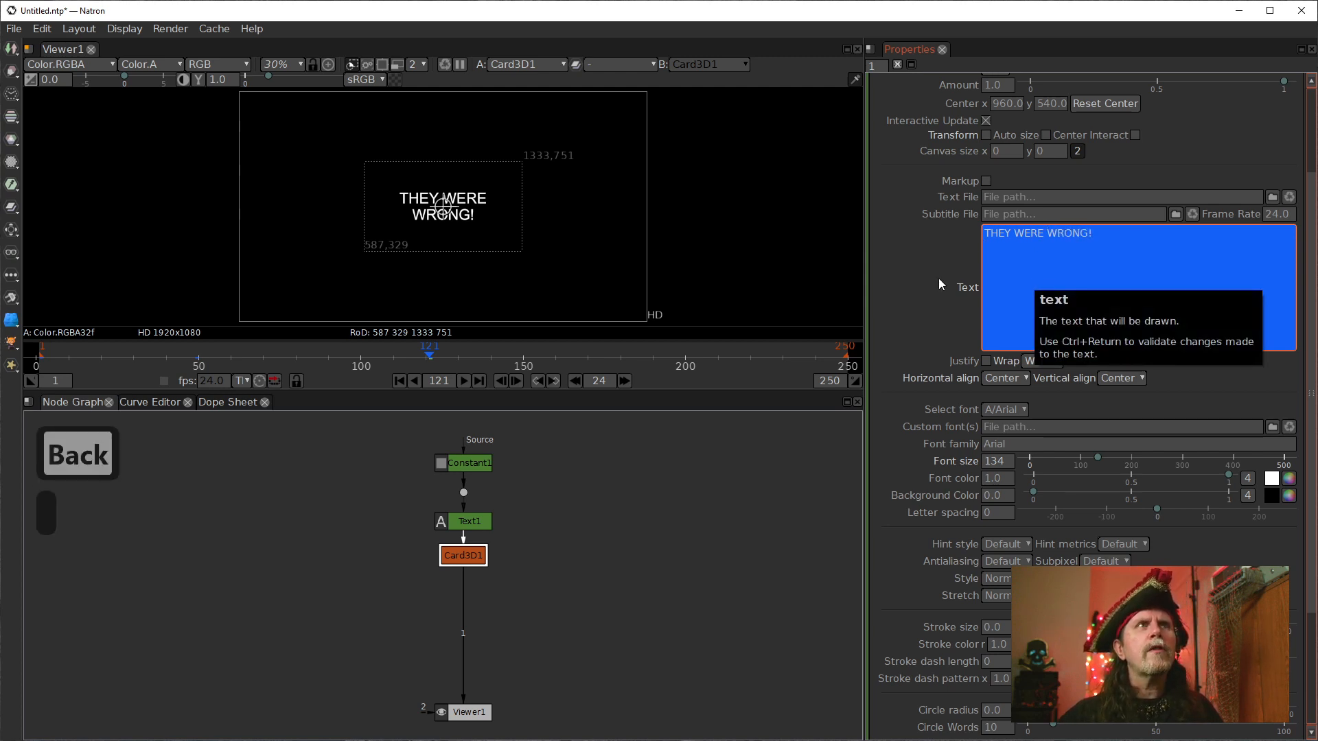
{"action": "key", "text": "ctrl+Return"}
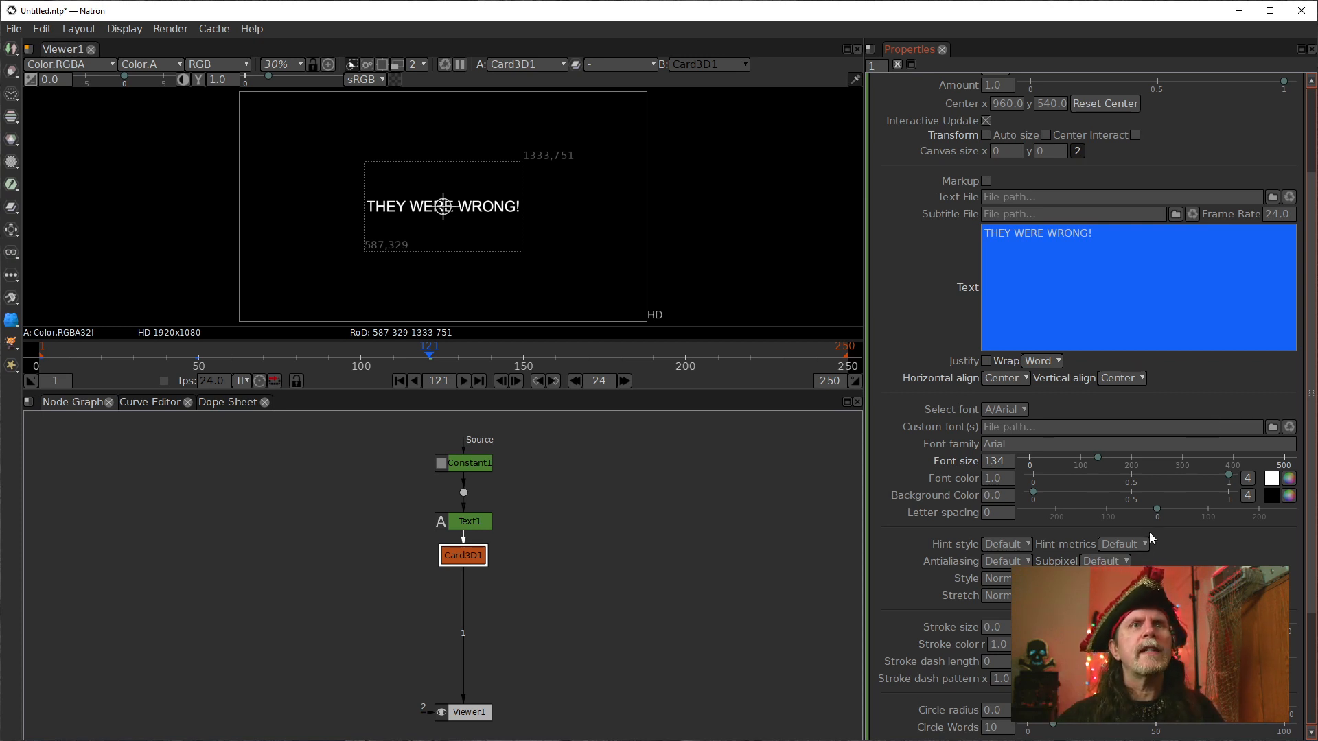
- Set the Text1 font weight to Ultra bold
{"action": "left_click", "coordinate": [1095, 579]}
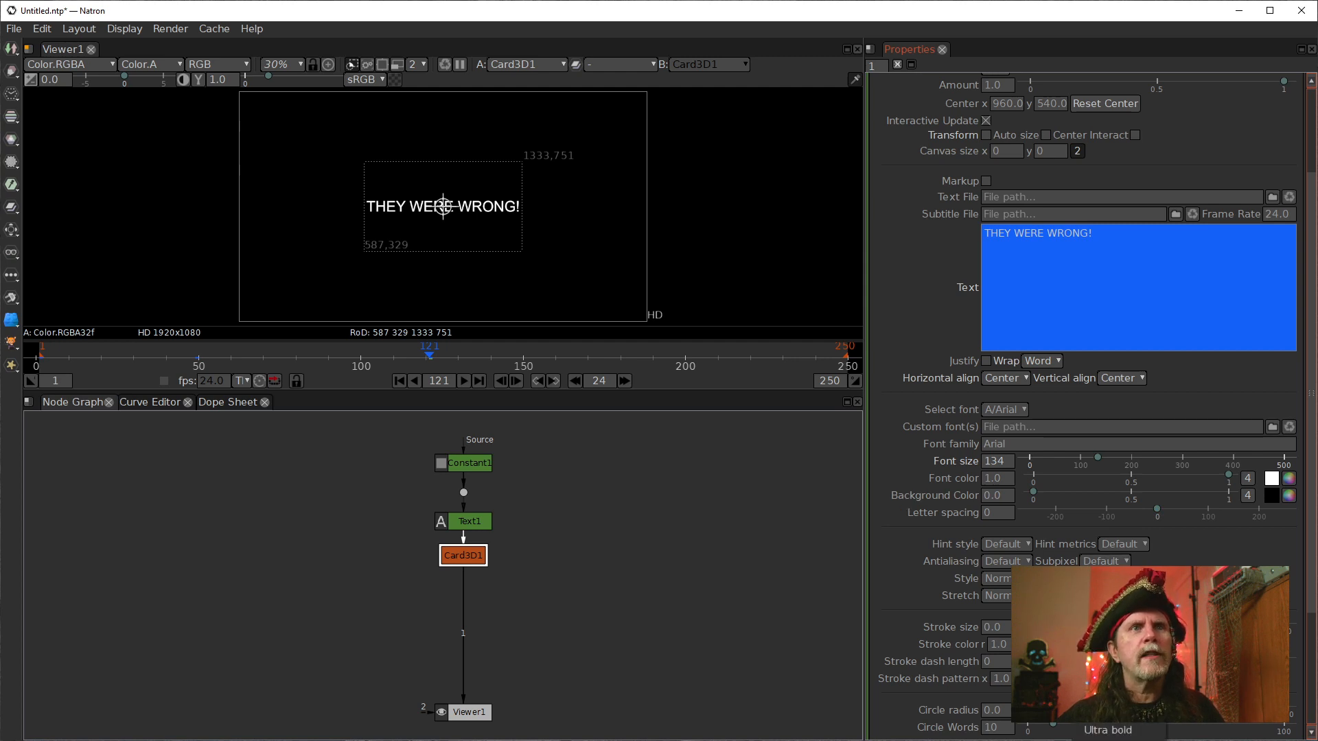
{"action": "left_click", "coordinate": [1108, 730]}
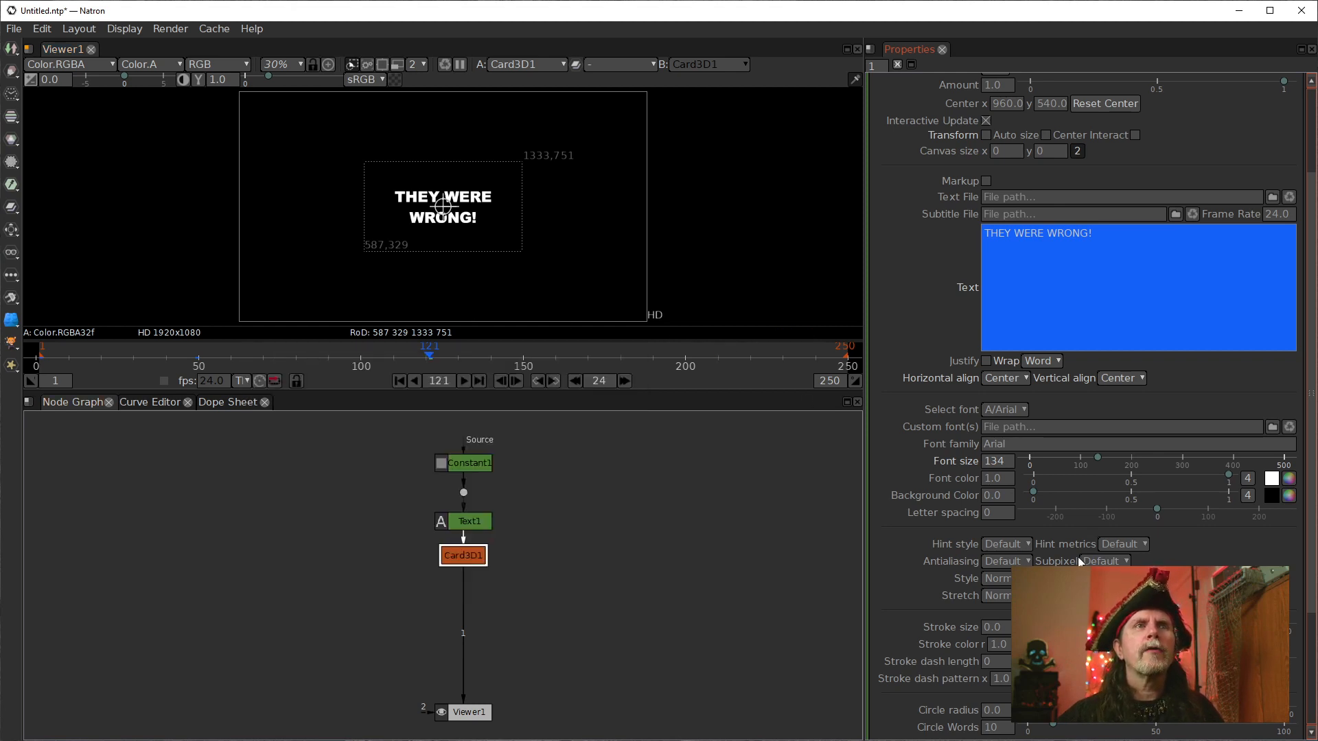
- Try the Justify option on the text and switch it off again
{"action": "left_click", "coordinate": [1046, 234]}
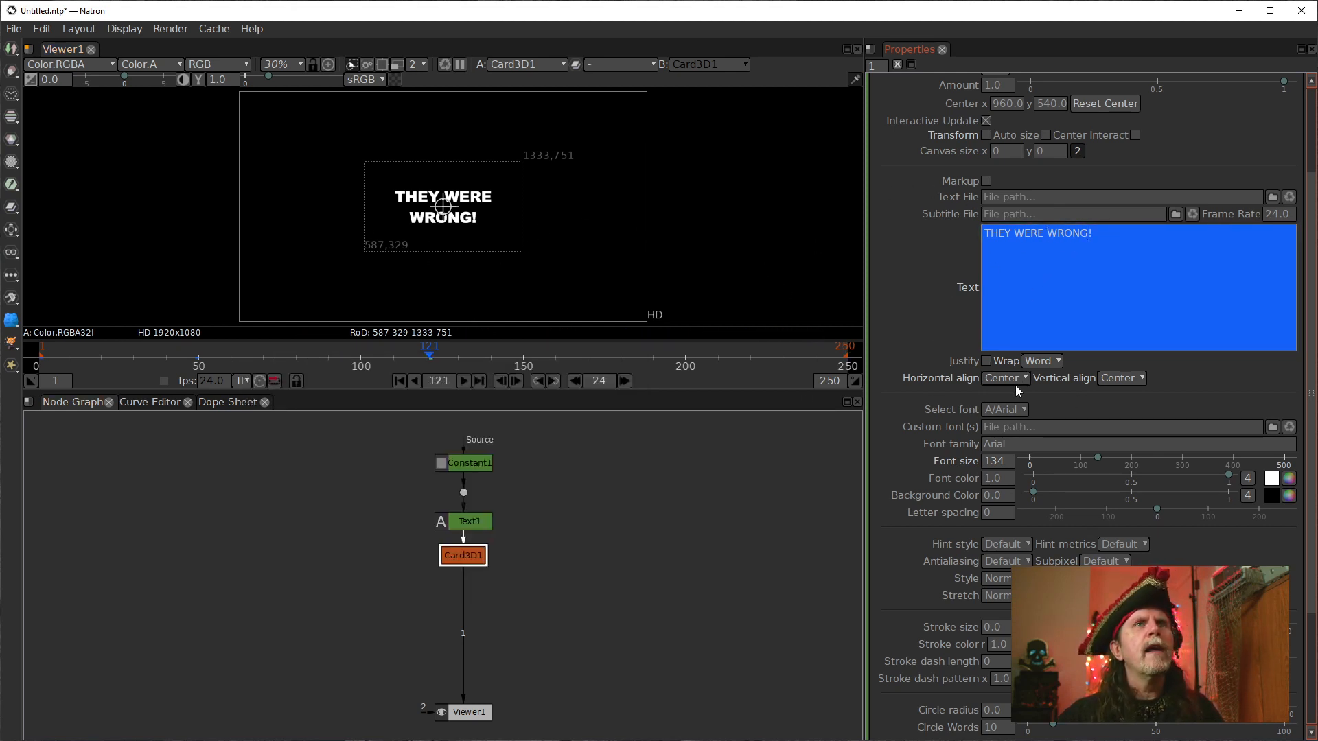
{"action": "left_click", "coordinate": [988, 360]}
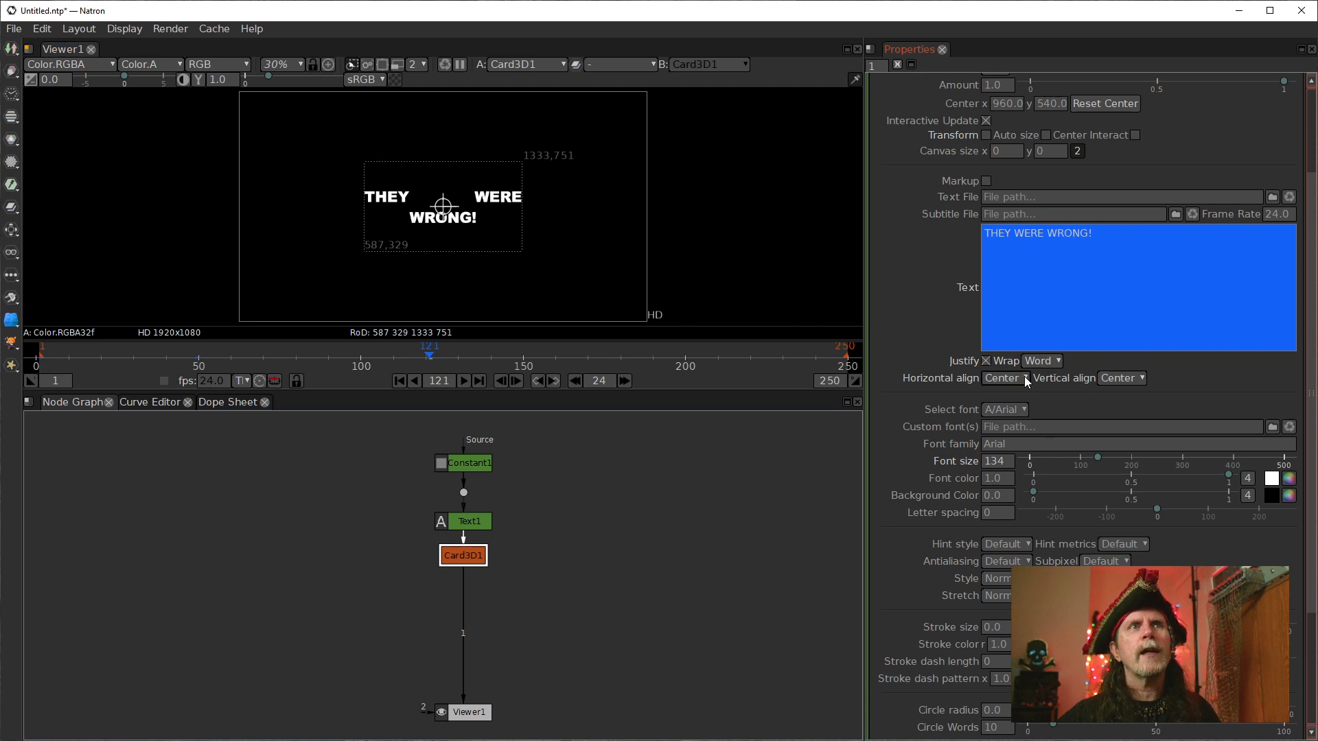
{"action": "left_click", "coordinate": [987, 361]}
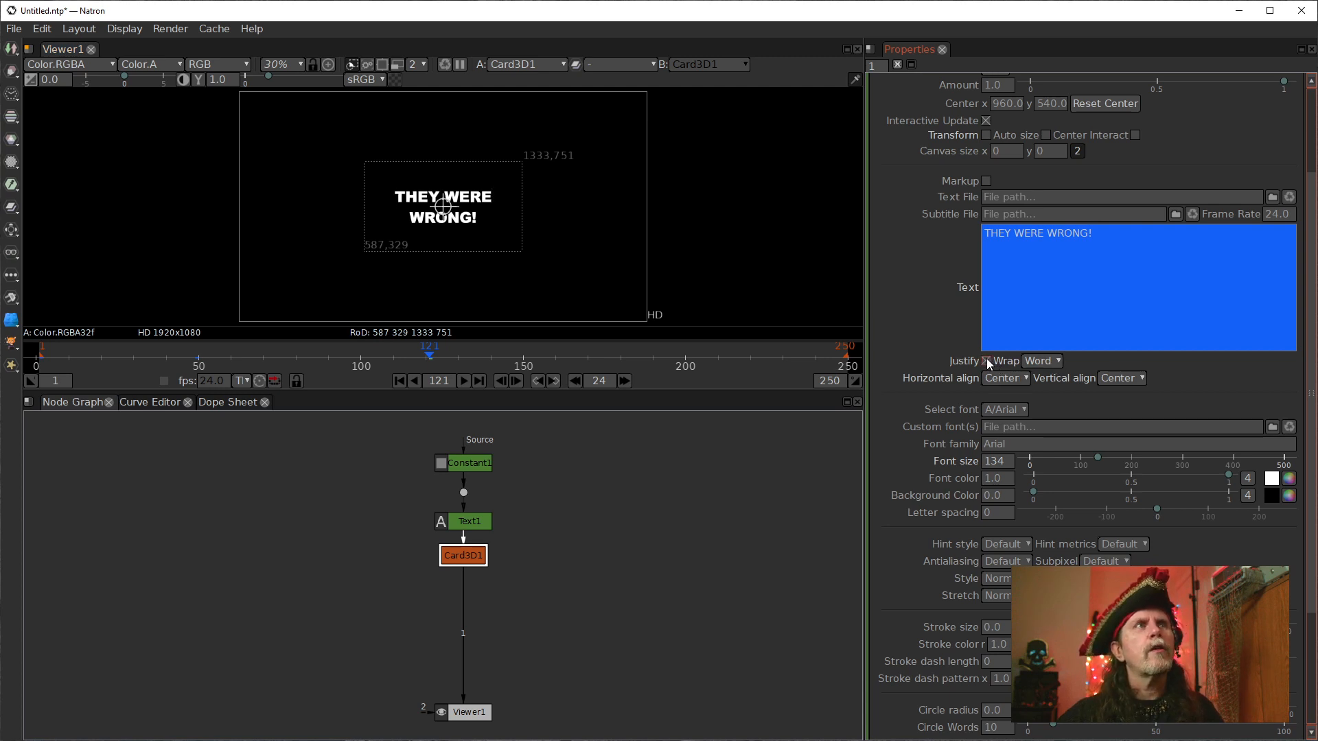
- Enable Justify and break the text before "WRONG!" so it sits on a second line
{"action": "left_click", "coordinate": [1048, 234]}
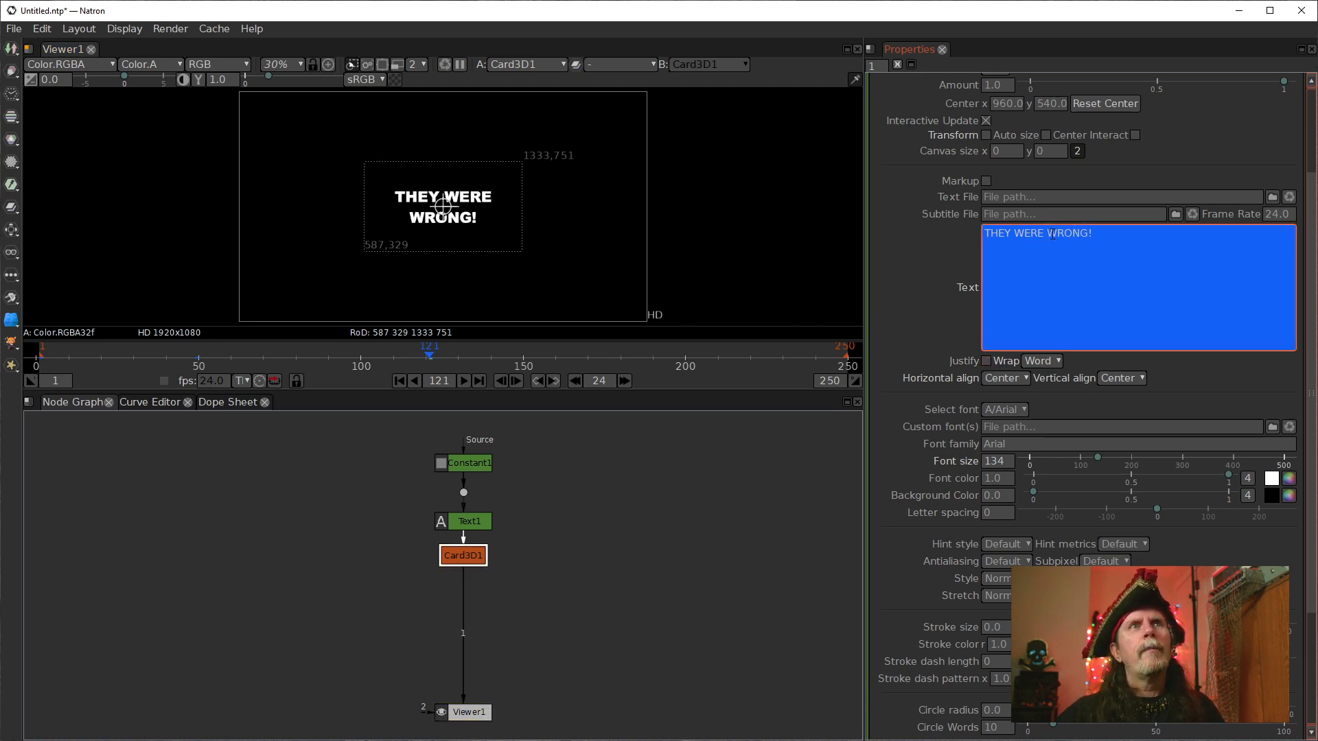
{"action": "left_click", "coordinate": [987, 361]}
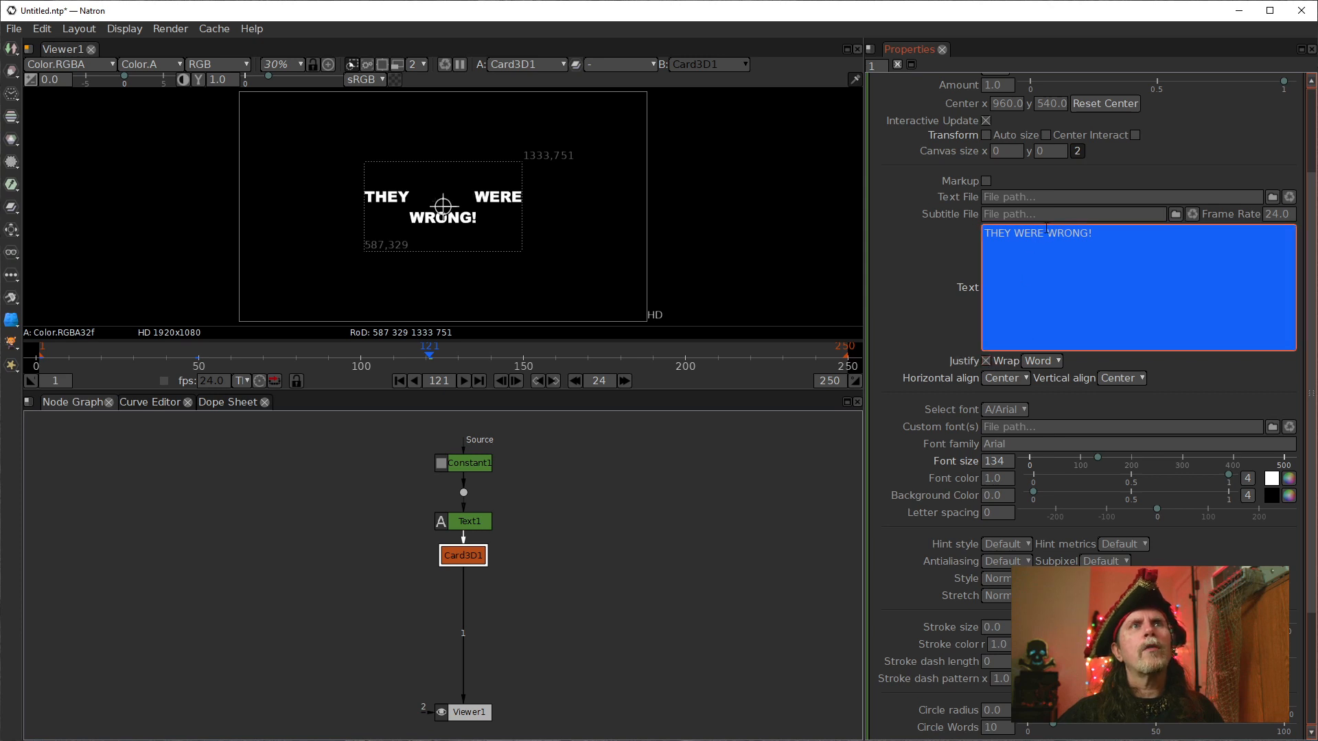
{"action": "key", "text": "BackSpace"}
{"action": "key", "text": "Return"}
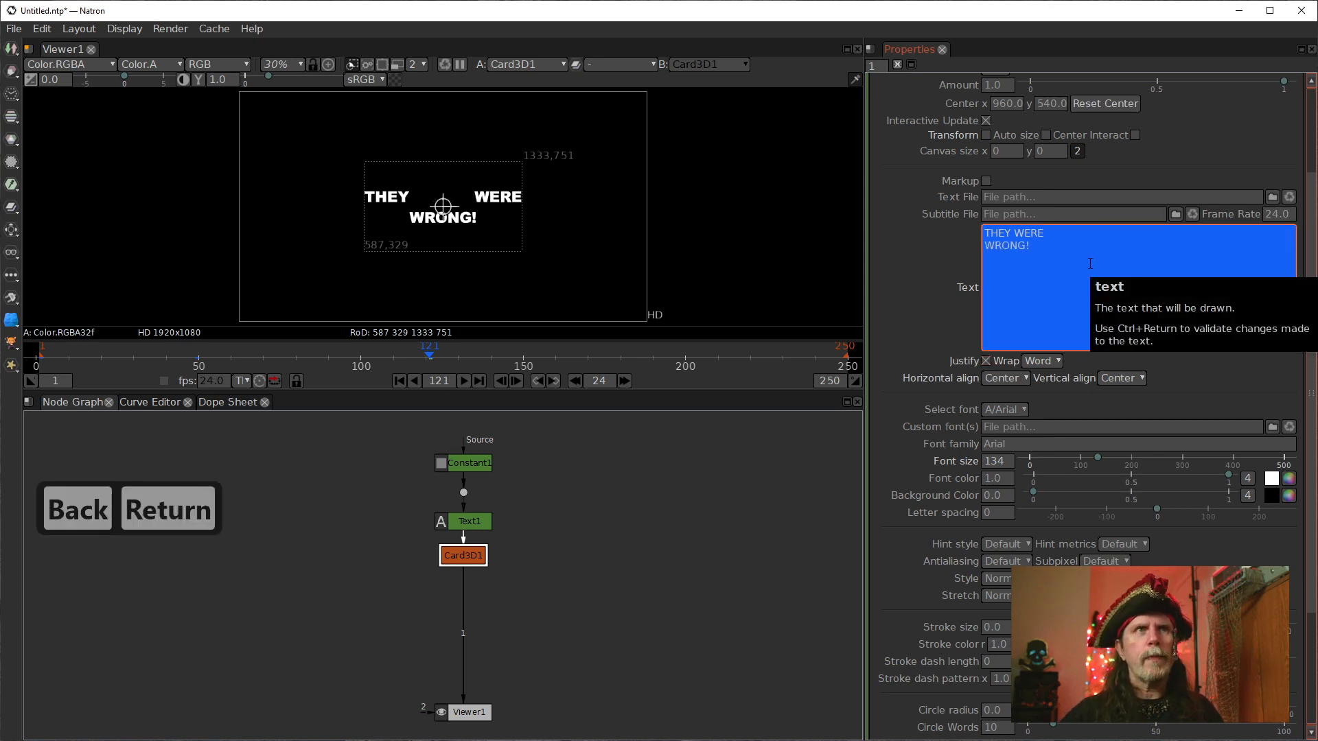
{"action": "left_click", "coordinate": [938, 271]}
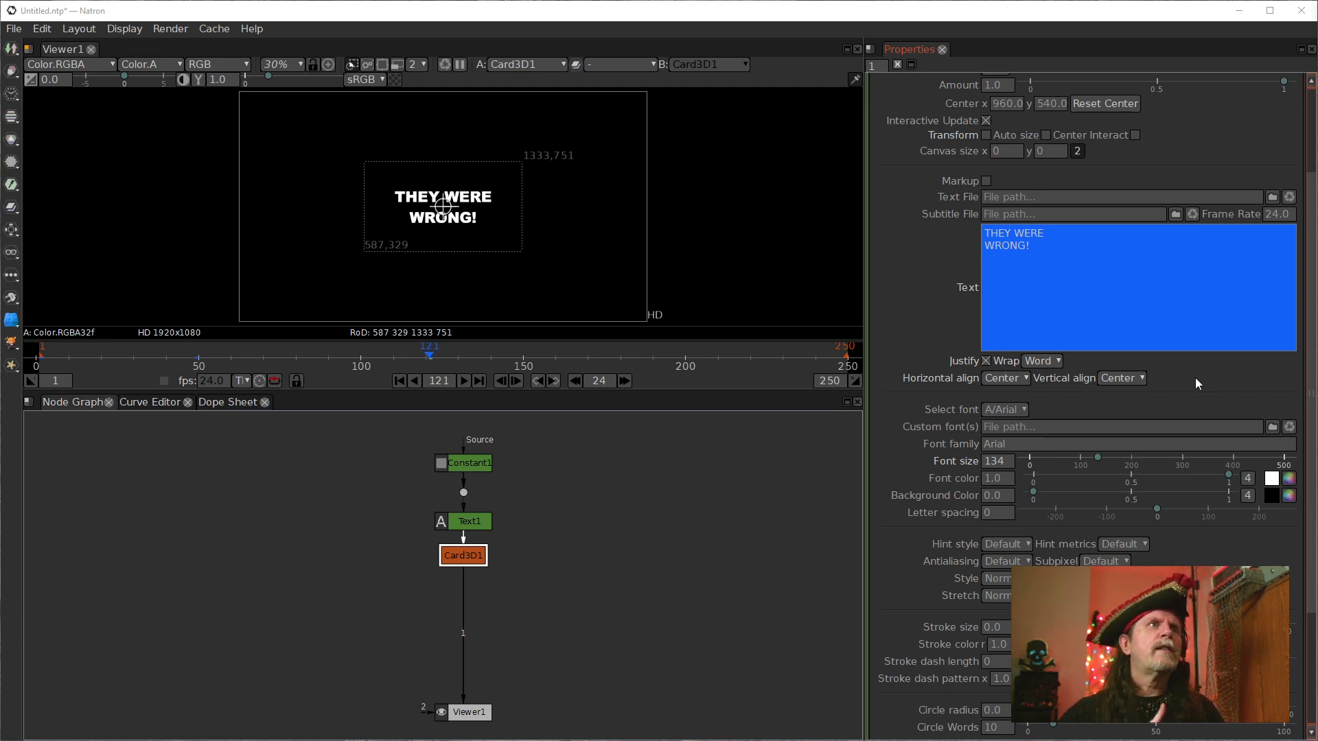
- Move back and forth in 24-frame increments between frames 121 and 193 to check the size of the third message
{"action": "left_click", "coordinate": [623, 381]}
{"action": "left_click", "coordinate": [623, 381]}
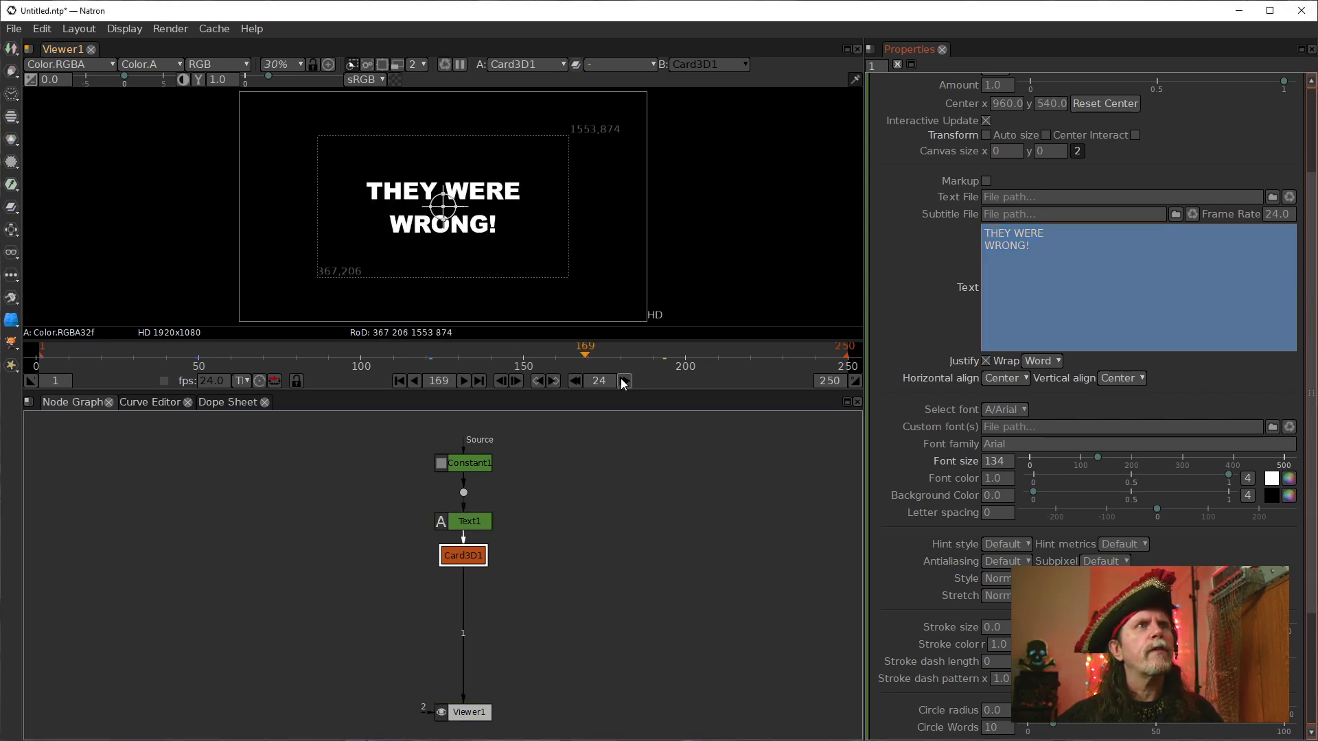
{"action": "left_click", "coordinate": [624, 381]}
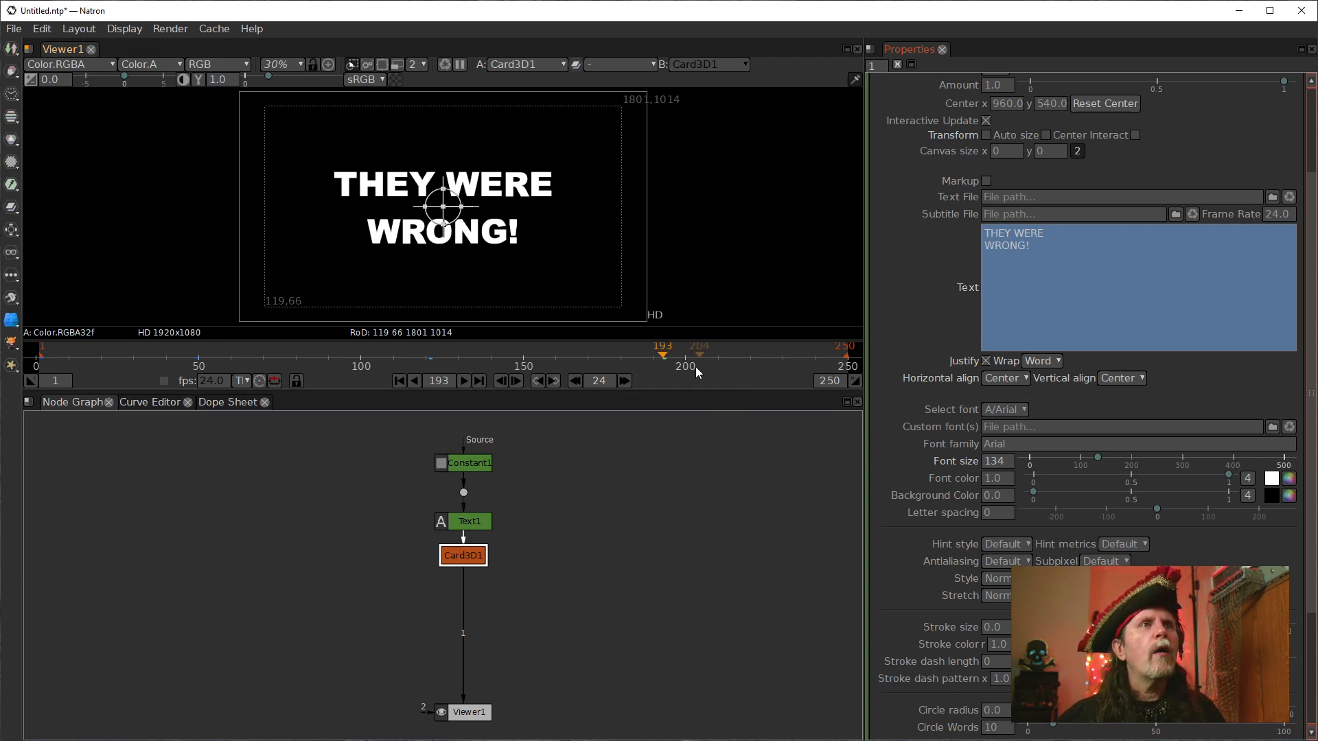
{"action": "left_click", "coordinate": [575, 380]}
{"action": "left_click", "coordinate": [575, 381]}
{"action": "left_click", "coordinate": [575, 381]}
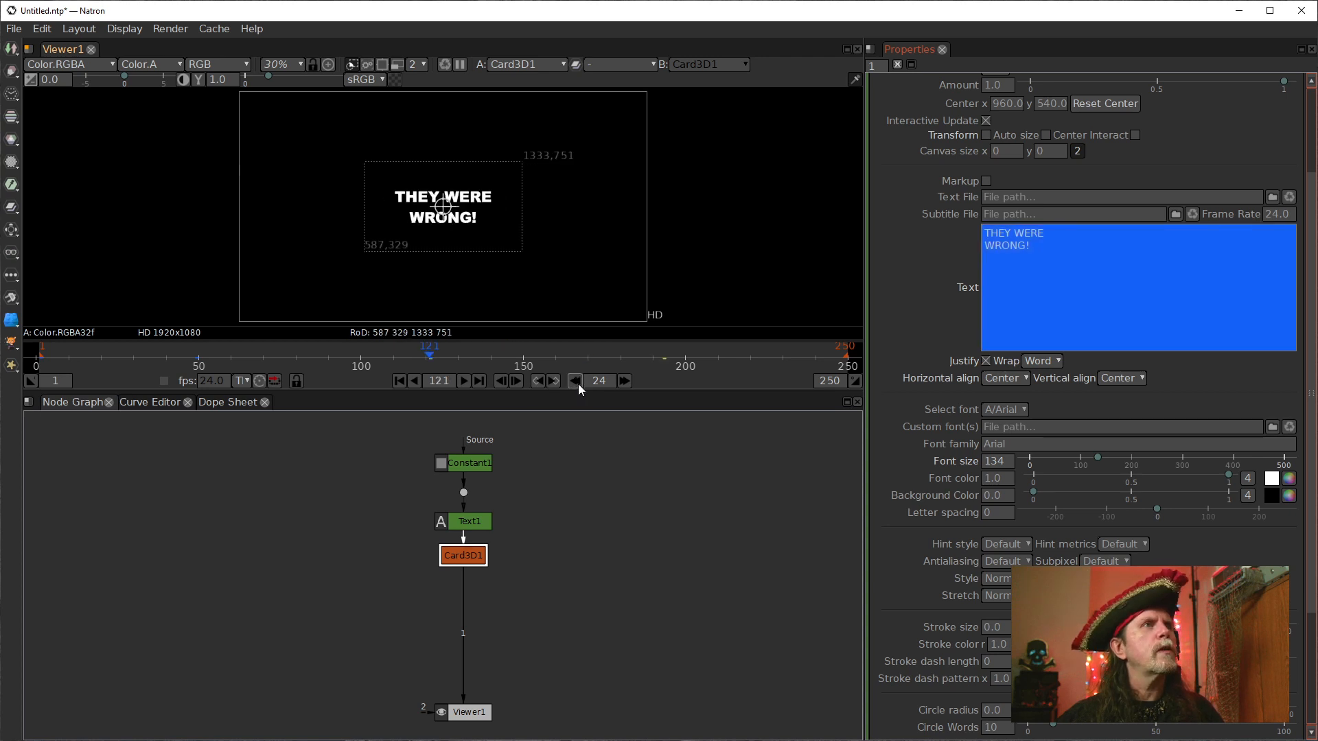
{"action": "left_click", "coordinate": [621, 381]}
{"action": "left_click", "coordinate": [621, 381]}
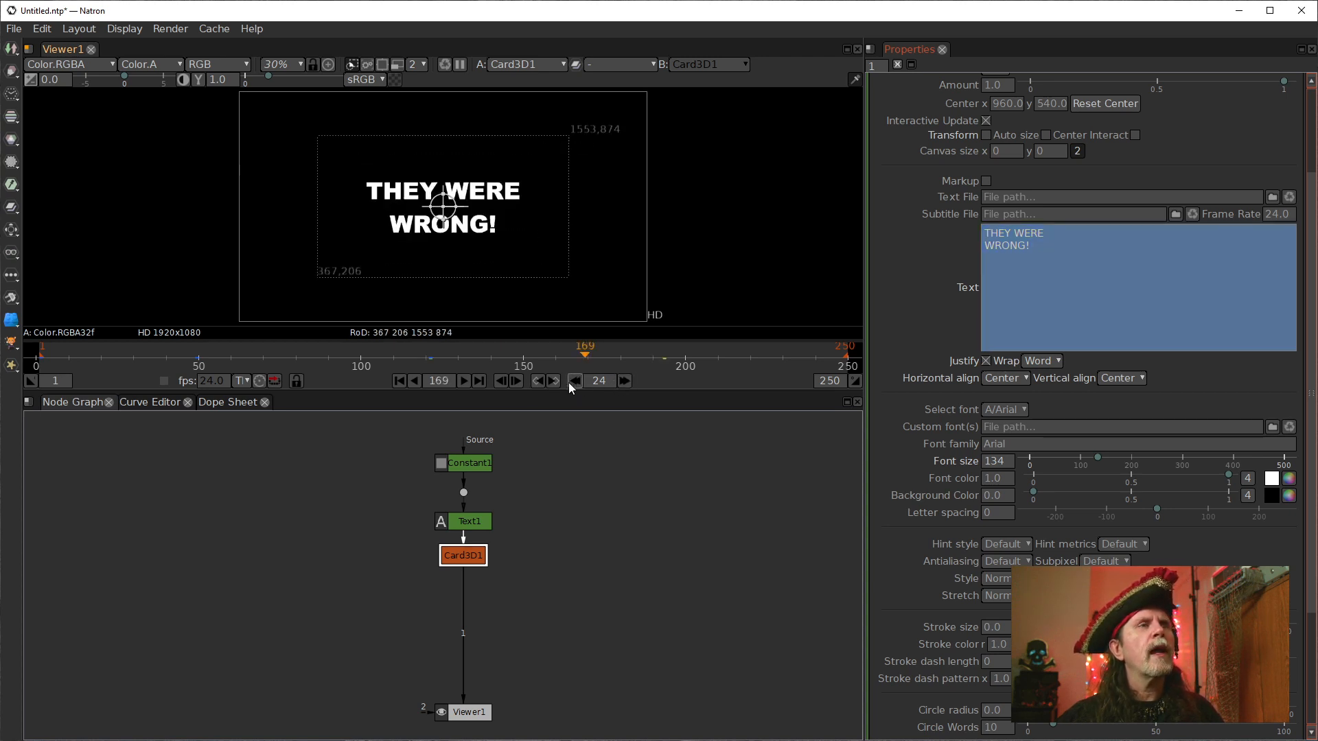
- Return to the first frame and advance in 24-frame increments to frame 265 to review the whole message sequence
{"action": "left_click", "coordinate": [401, 381]}
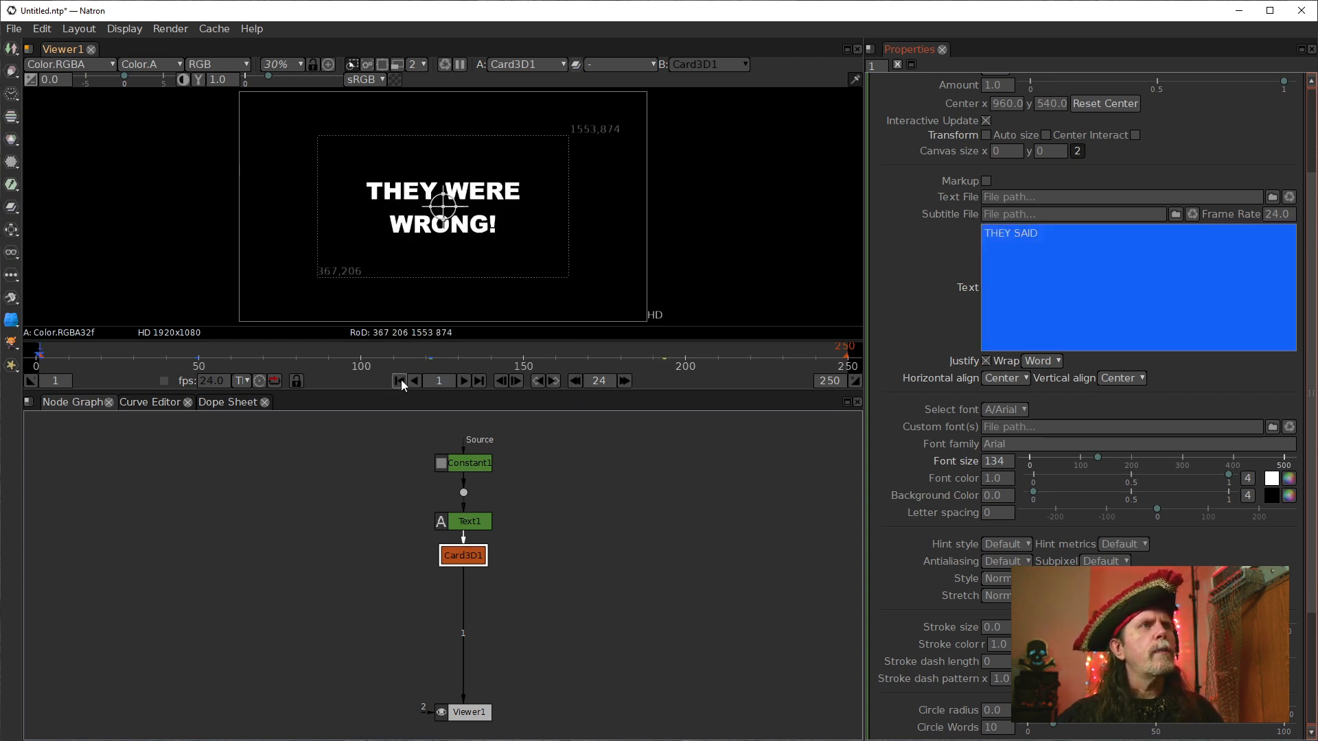
{"action": "left_click", "coordinate": [629, 380]}
{"action": "left_click", "coordinate": [629, 380]}
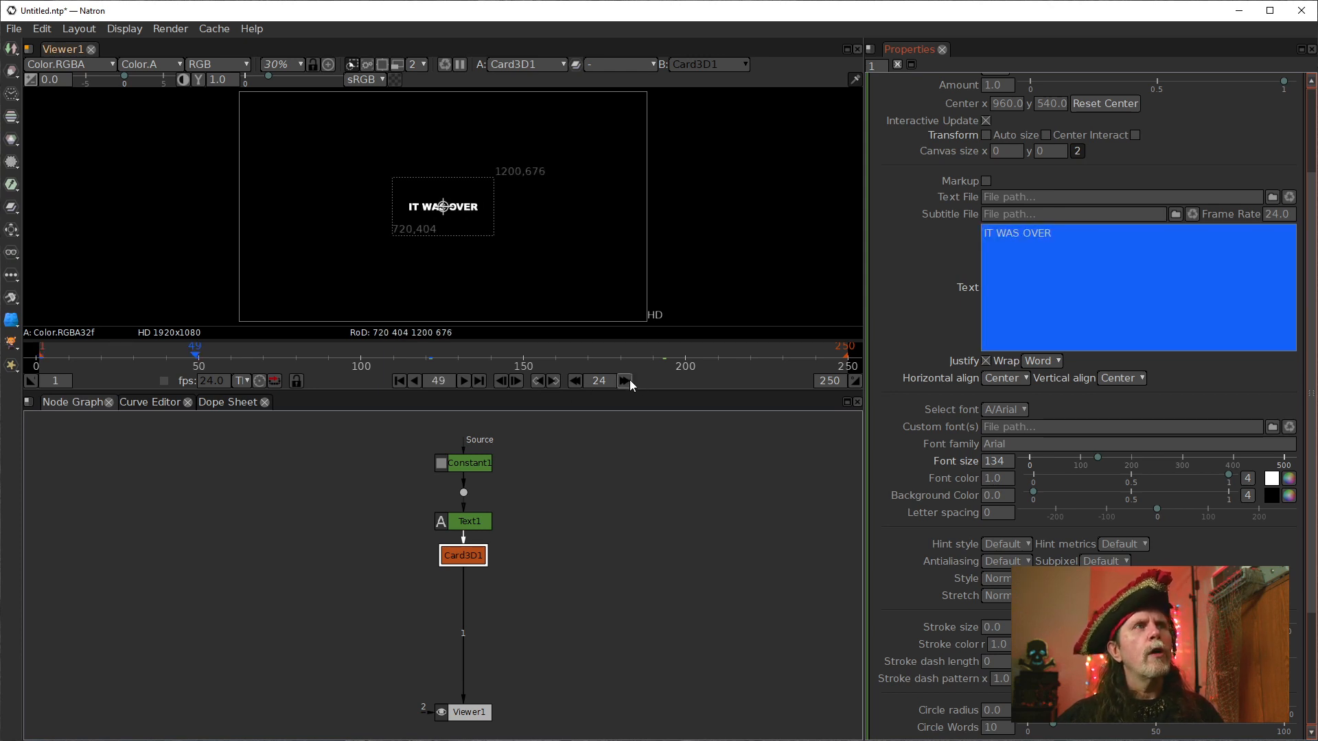
{"action": "left_click", "coordinate": [629, 380]}
{"action": "left_click", "coordinate": [629, 380]}
{"action": "left_click", "coordinate": [629, 381]}
{"action": "left_click", "coordinate": [628, 381]}
{"action": "left_click", "coordinate": [628, 381]}
{"action": "left_click", "coordinate": [628, 381]}
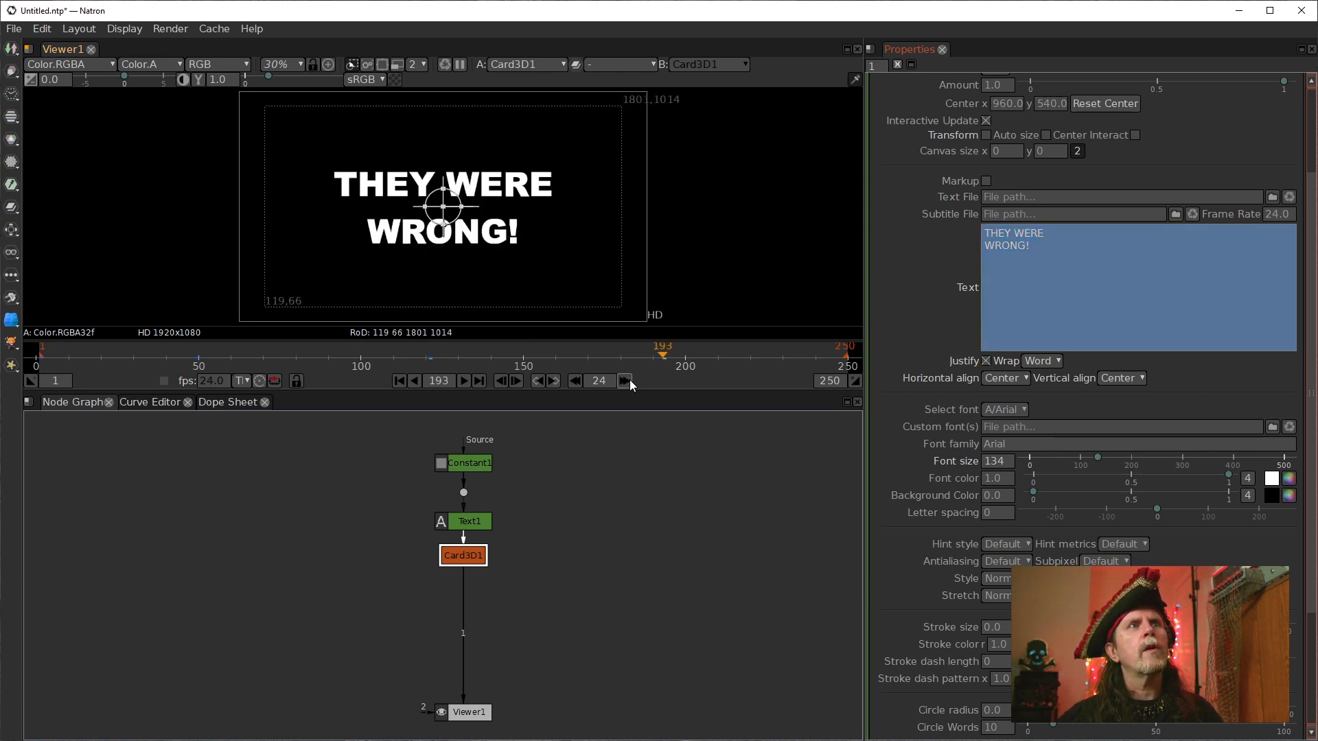
{"action": "left_click", "coordinate": [629, 380]}
{"action": "left_click", "coordinate": [628, 380]}
{"action": "left_click", "coordinate": [629, 381]}
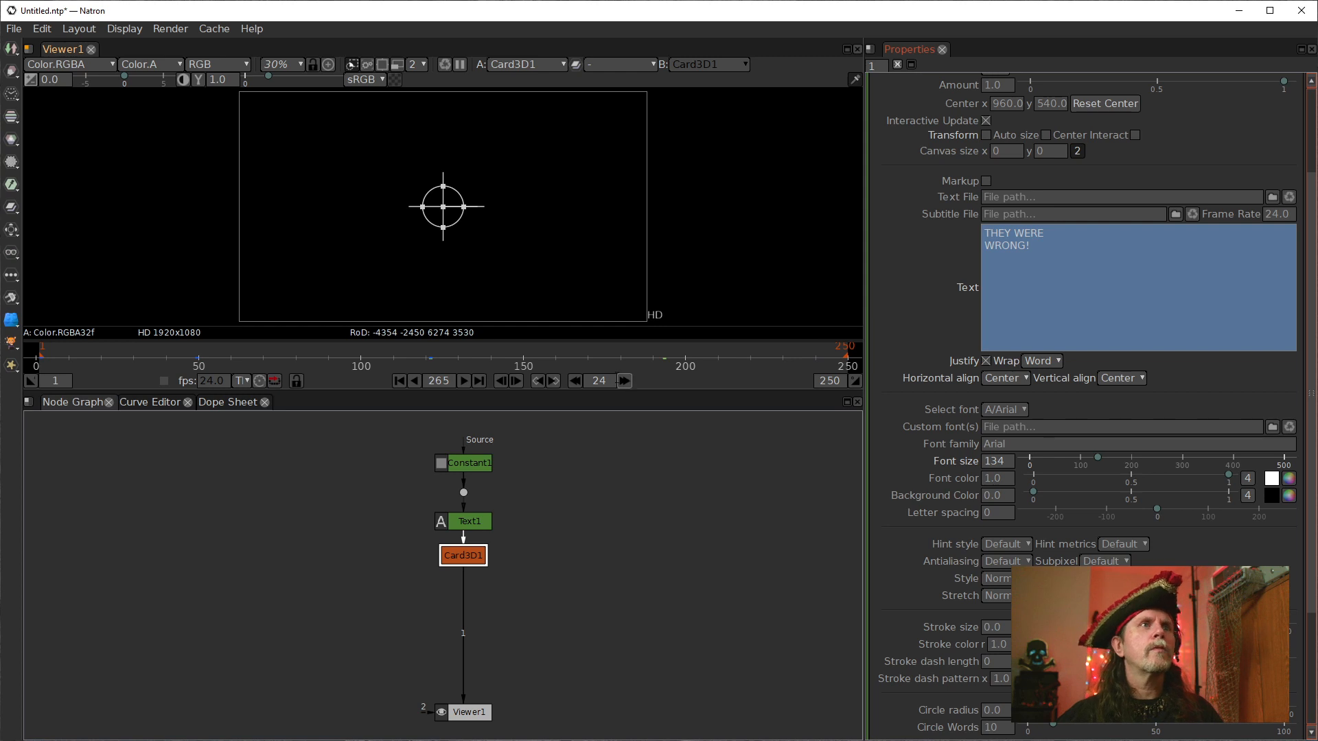
- Go back to frame 193 and replace the text with "2020" and "THE GLITCH!" on two lines
{"action": "left_click", "coordinate": [575, 381]}
{"action": "left_click", "coordinate": [575, 381]}
{"action": "left_click", "coordinate": [575, 380]}
{"action": "left_click", "coordinate": [575, 380]}
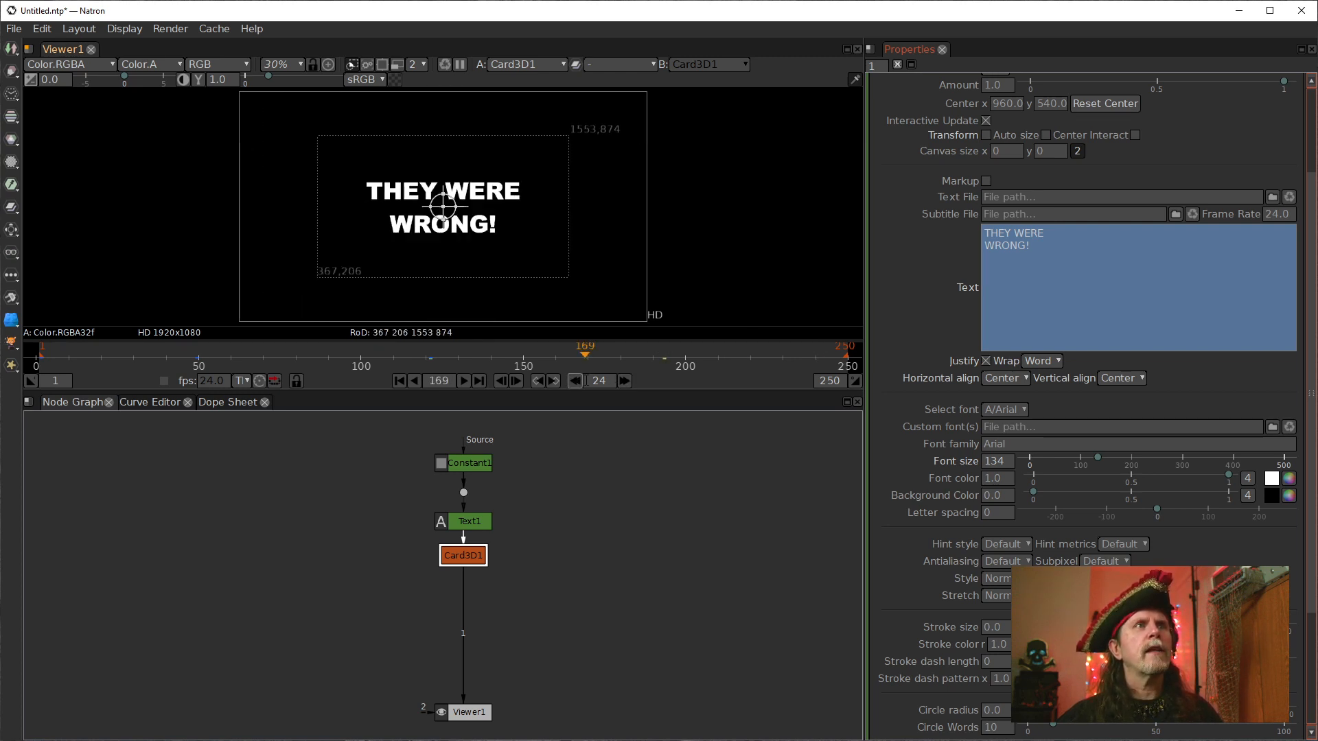
{"action": "left_click", "coordinate": [629, 380]}
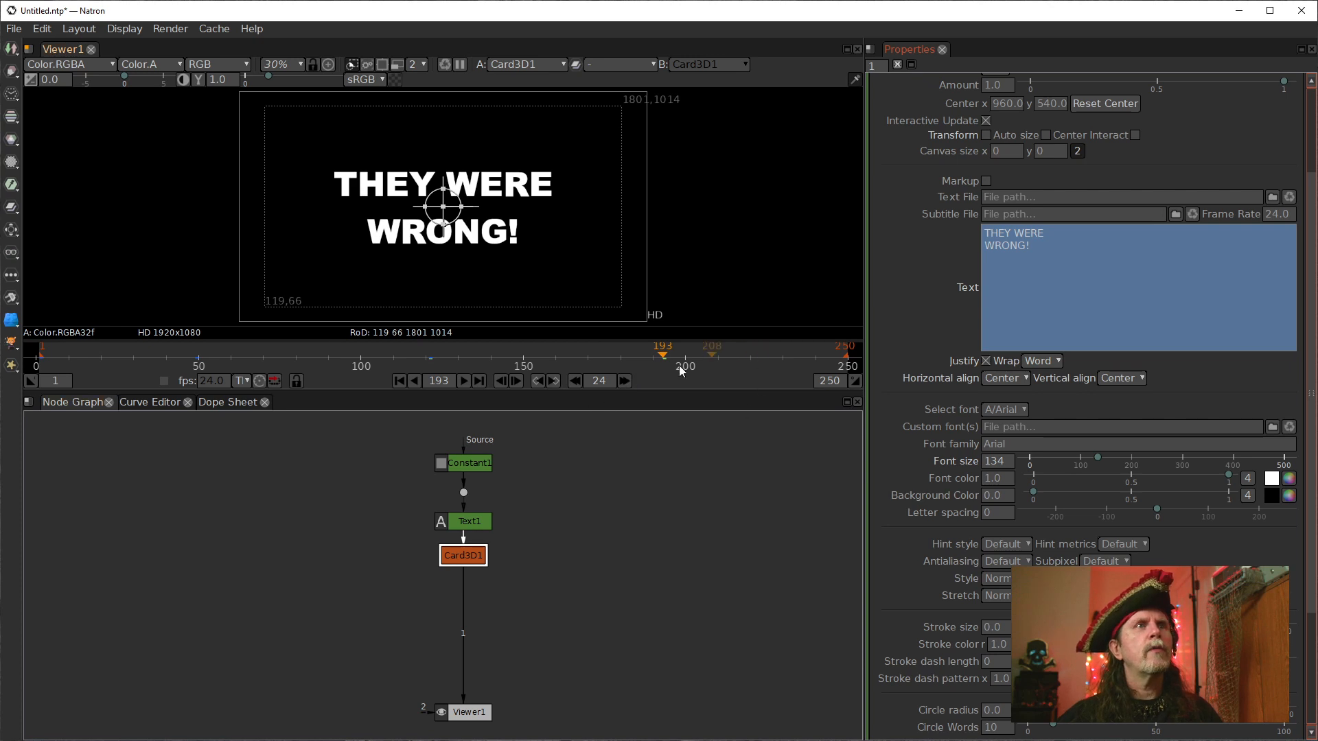
{"action": "left_click", "coordinate": [1077, 296]}
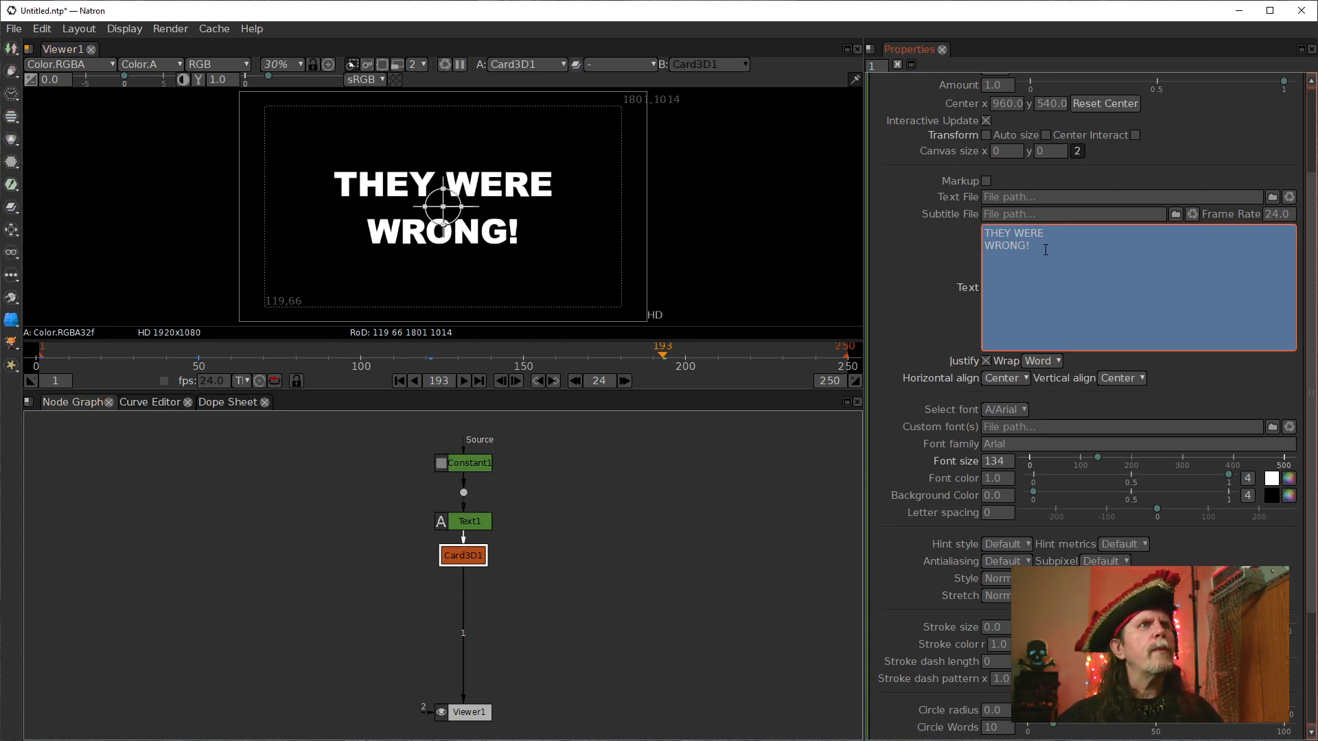
{"action": "left_click_drag", "start_coordinate": [1040, 245], "coordinate": [937, 223]}
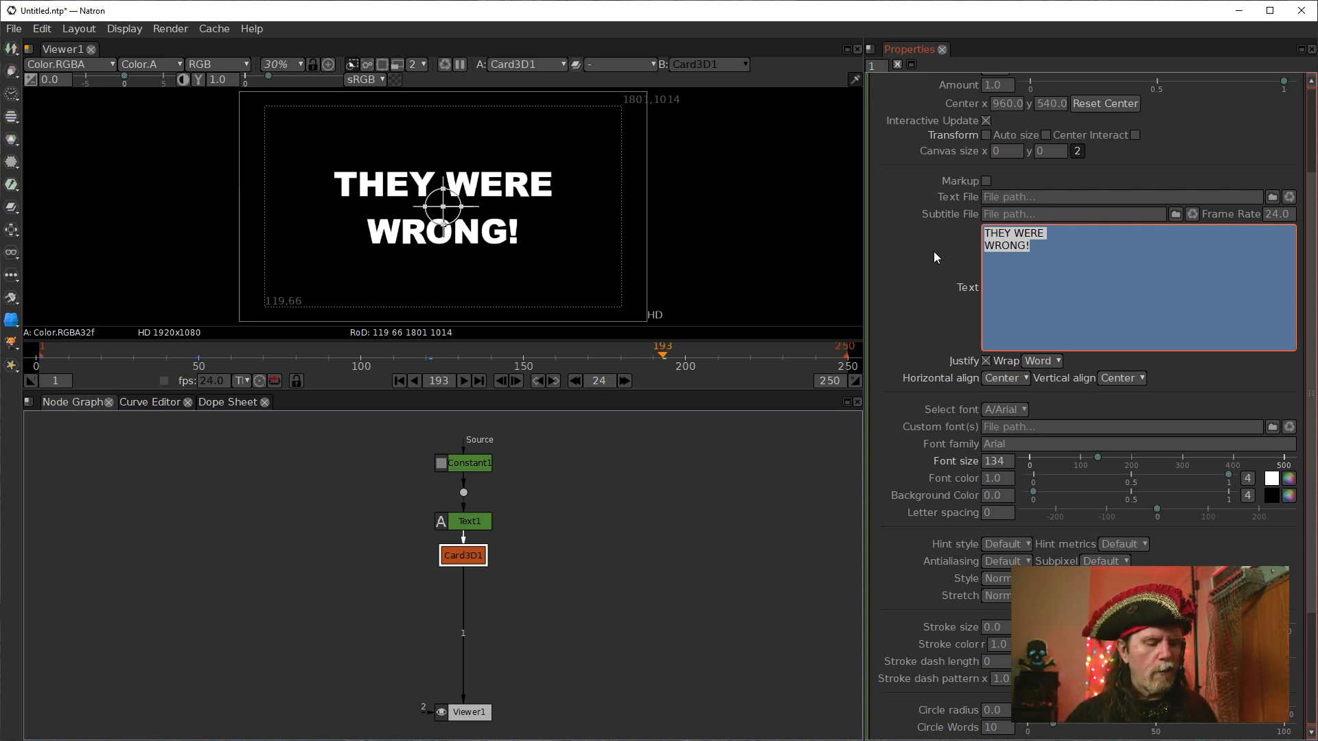
{"action": "type", "text": "2020"}
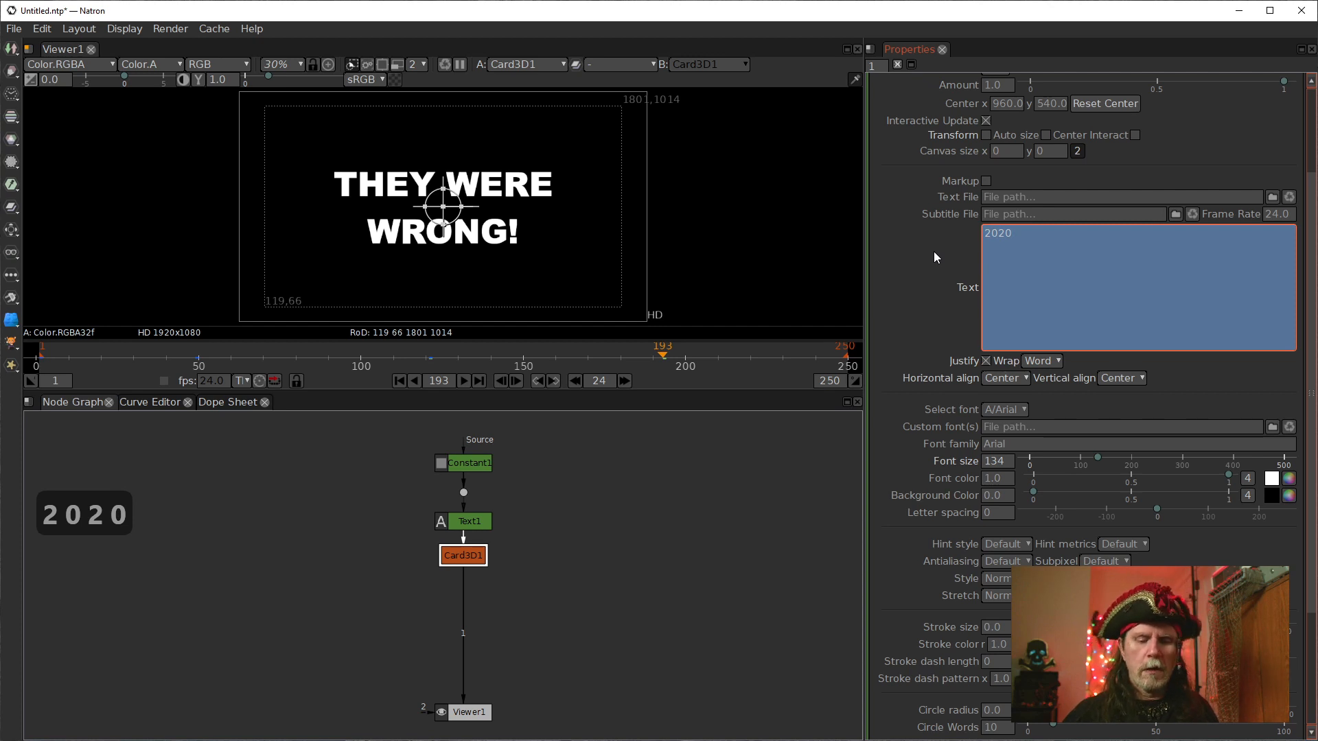
{"action": "key", "text": "Down"}
{"action": "key", "text": "Return"}
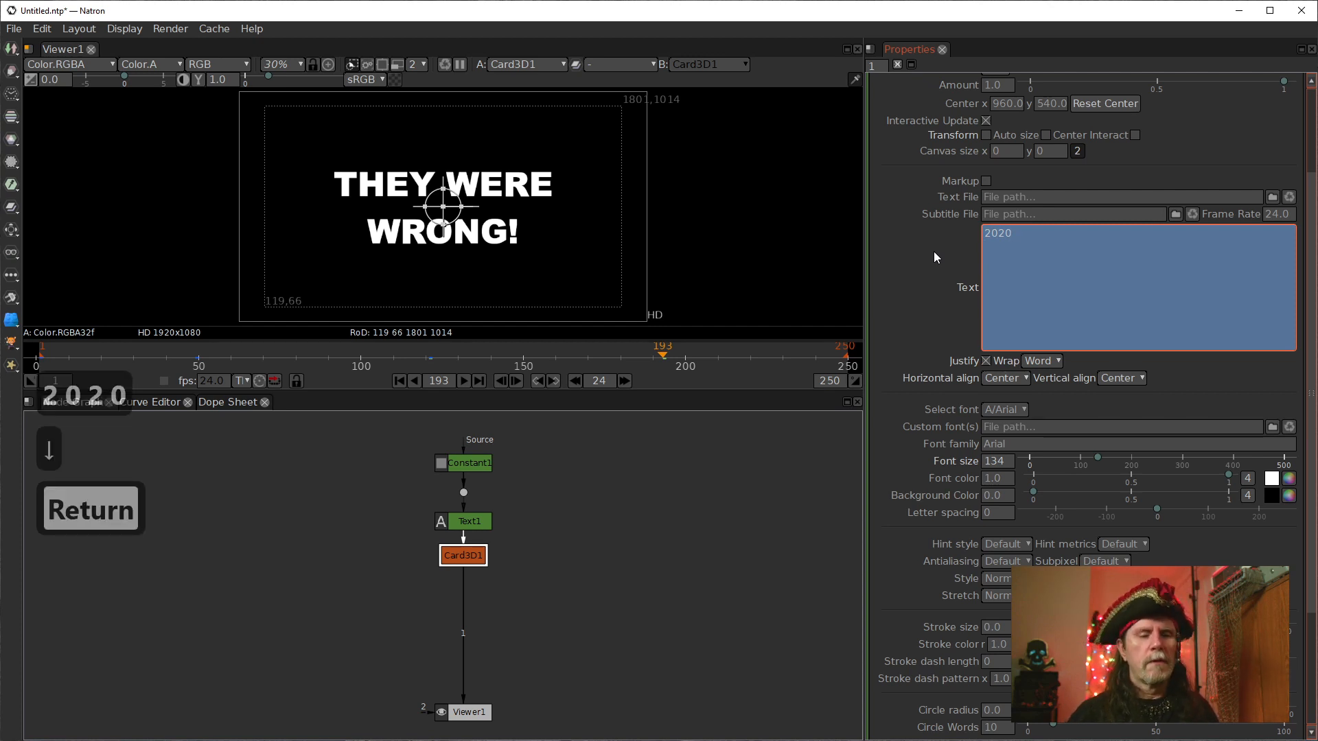
{"action": "type", "text": "THE GL"}
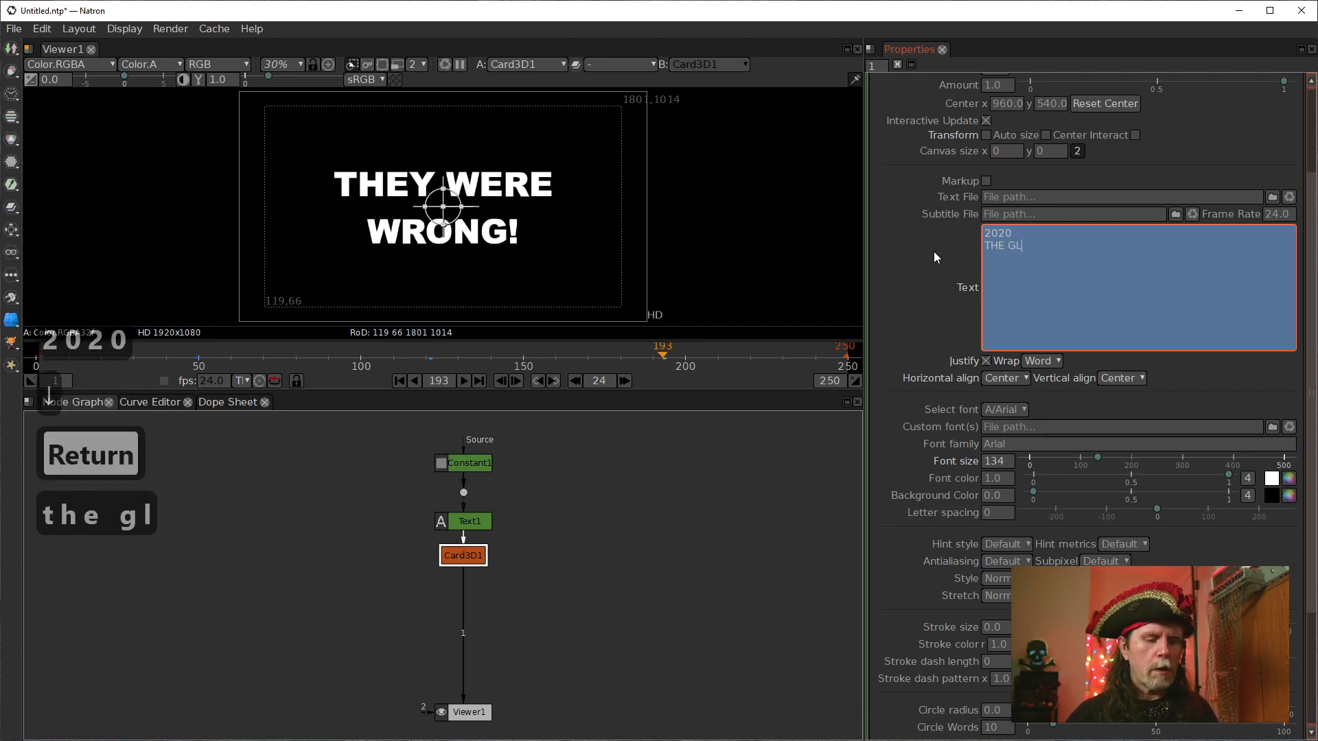
{"action": "type", "text": "ITCH!"}
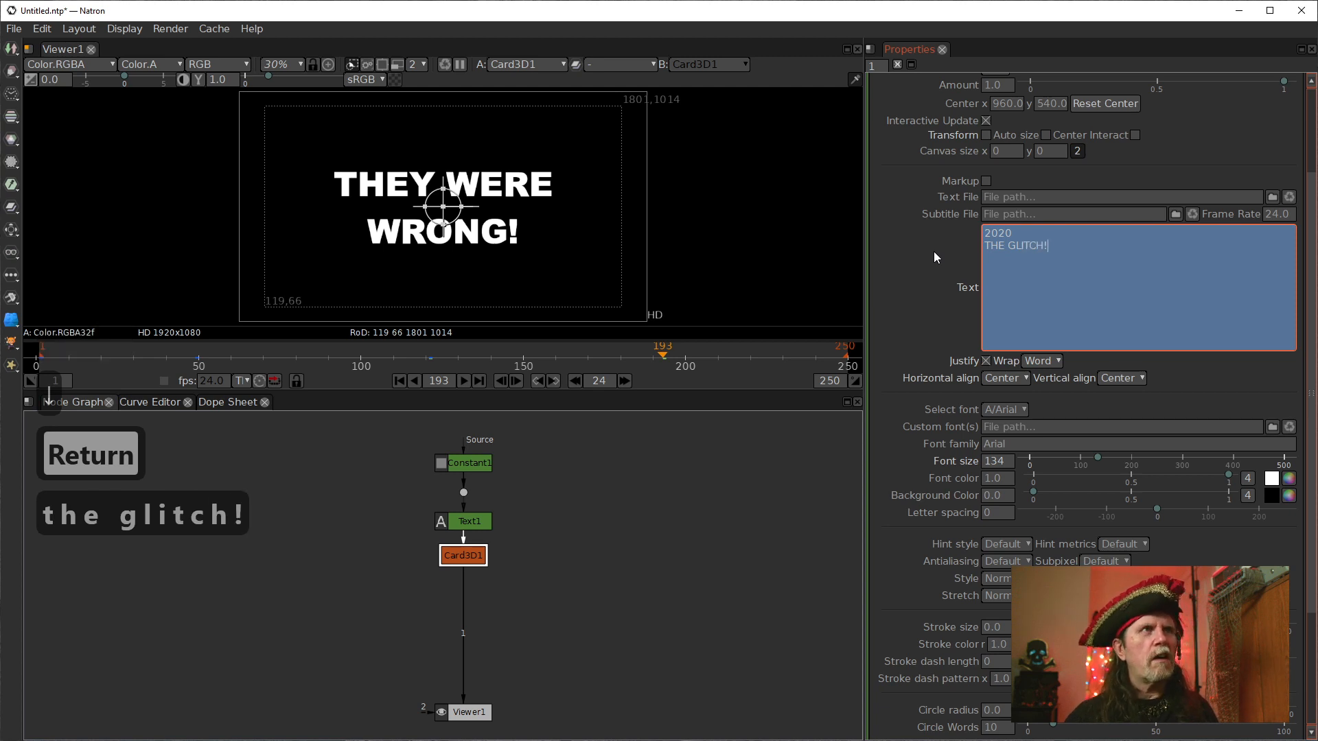
{"action": "left_click", "coordinate": [748, 483]}
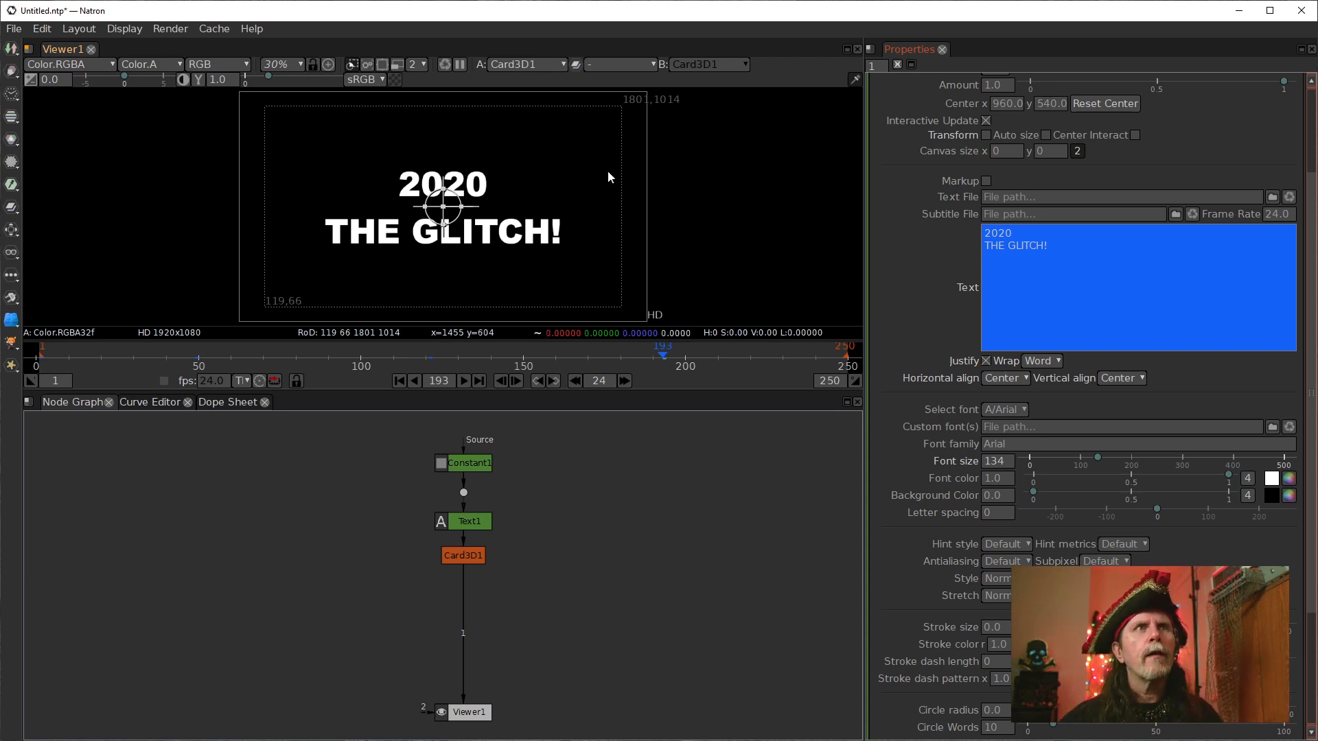
- Open the Card3D1 node's properties and set its Y rotation to 90
{"action": "double_click", "coordinate": [454, 555]}
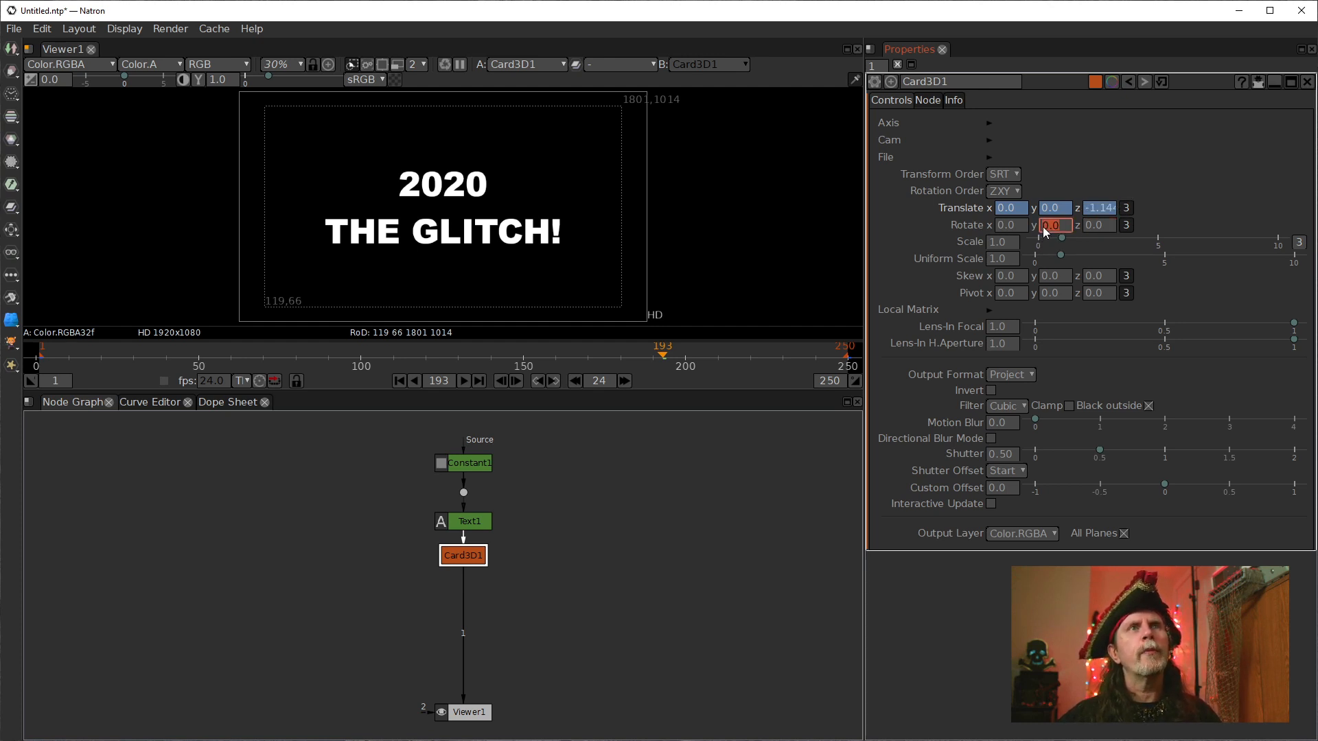
{"action": "type", "text": "2"}
{"action": "scroll", "coordinate": [1042, 227], "scroll_direction": "up", "scroll_amount": 20}
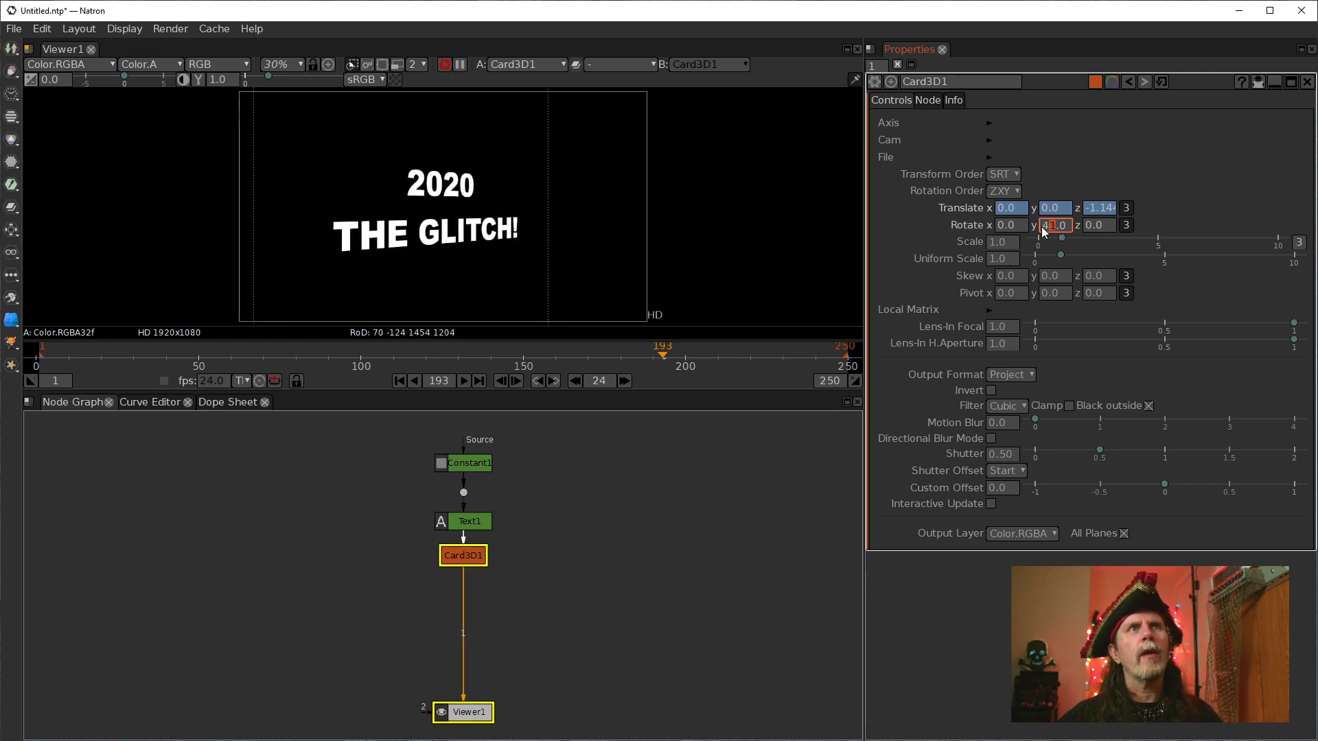
{"action": "type", "text": "90"}
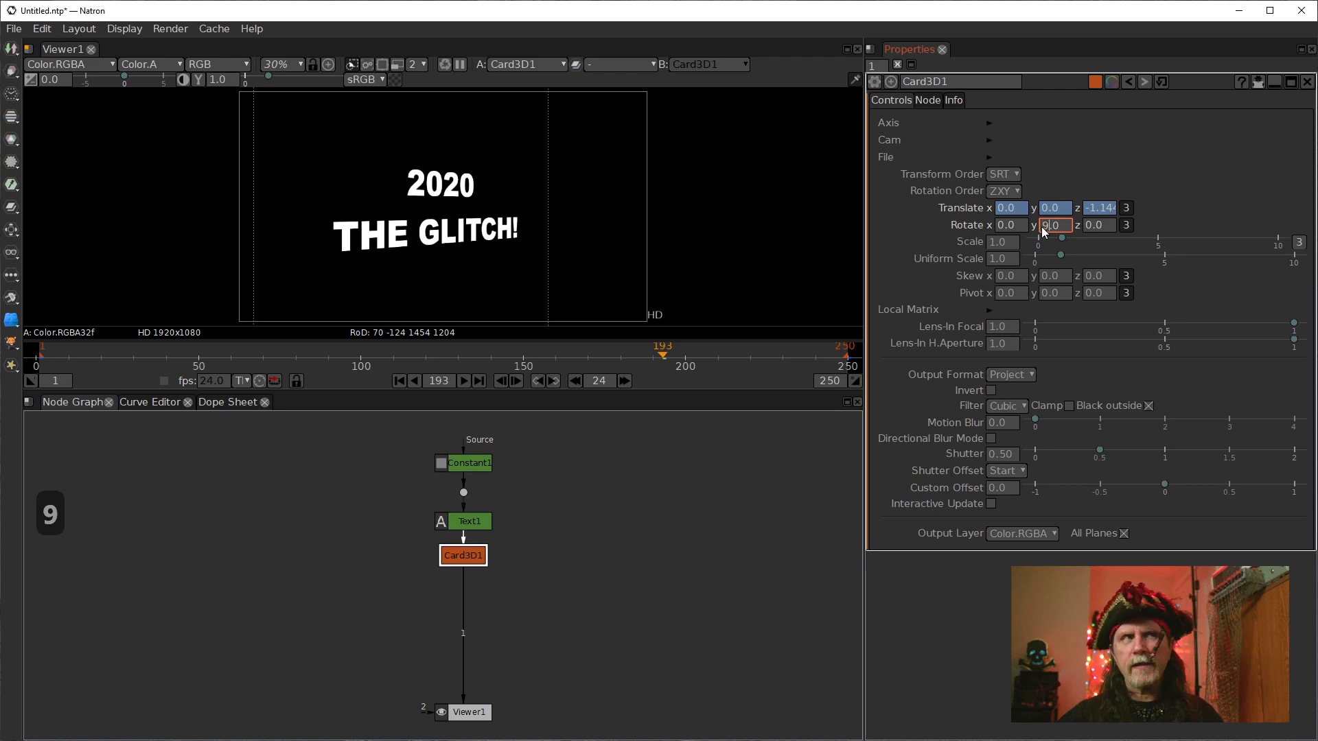
{"action": "key", "text": "Return"}
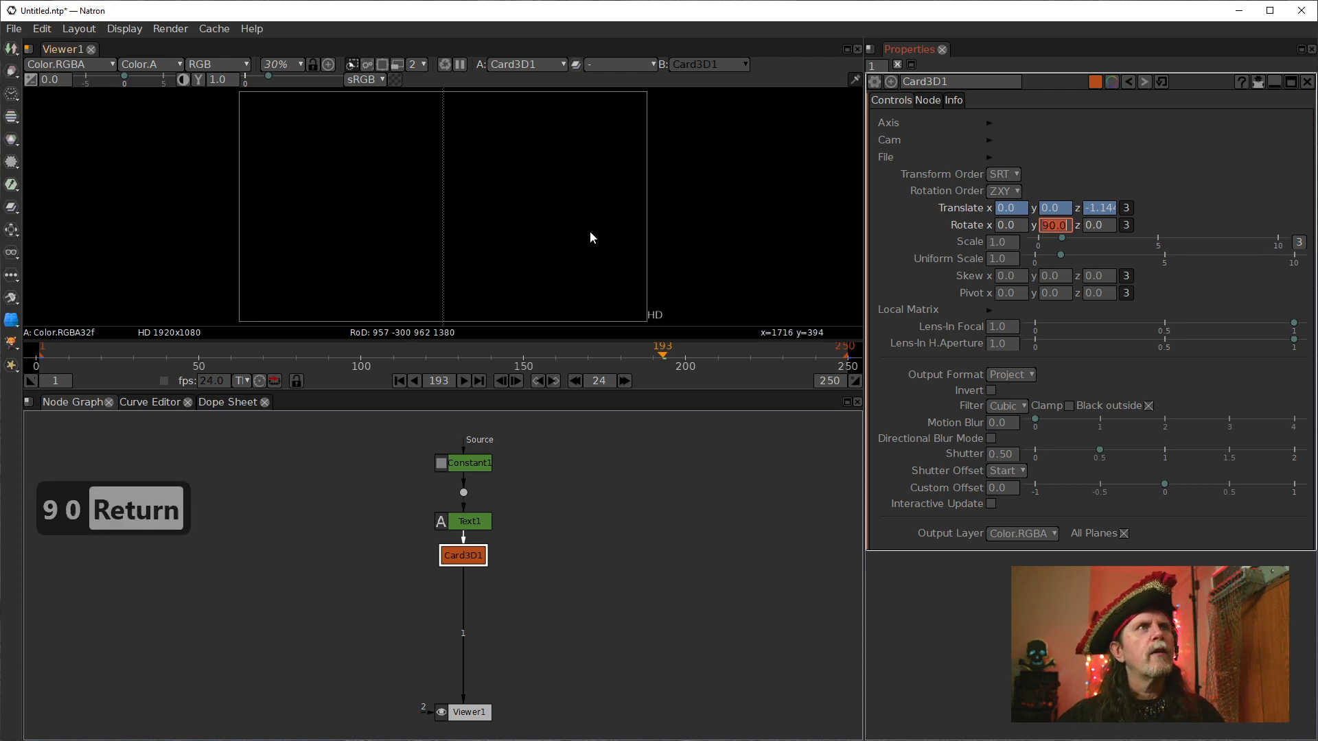
- Return to the first frame and briefly run playback to check the rotated card
{"action": "left_click", "coordinate": [401, 381]}
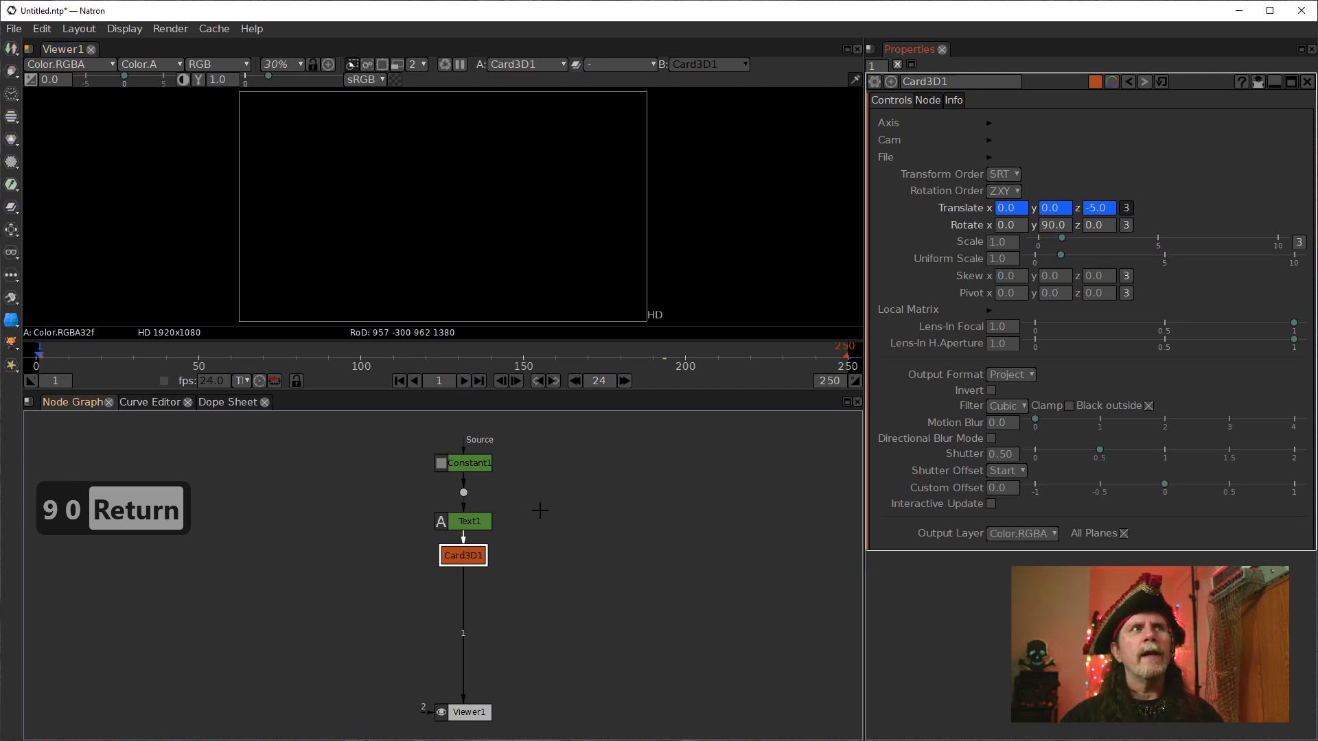
{"action": "left_click", "coordinate": [463, 381]}
{"action": "left_click", "coordinate": [464, 382]}
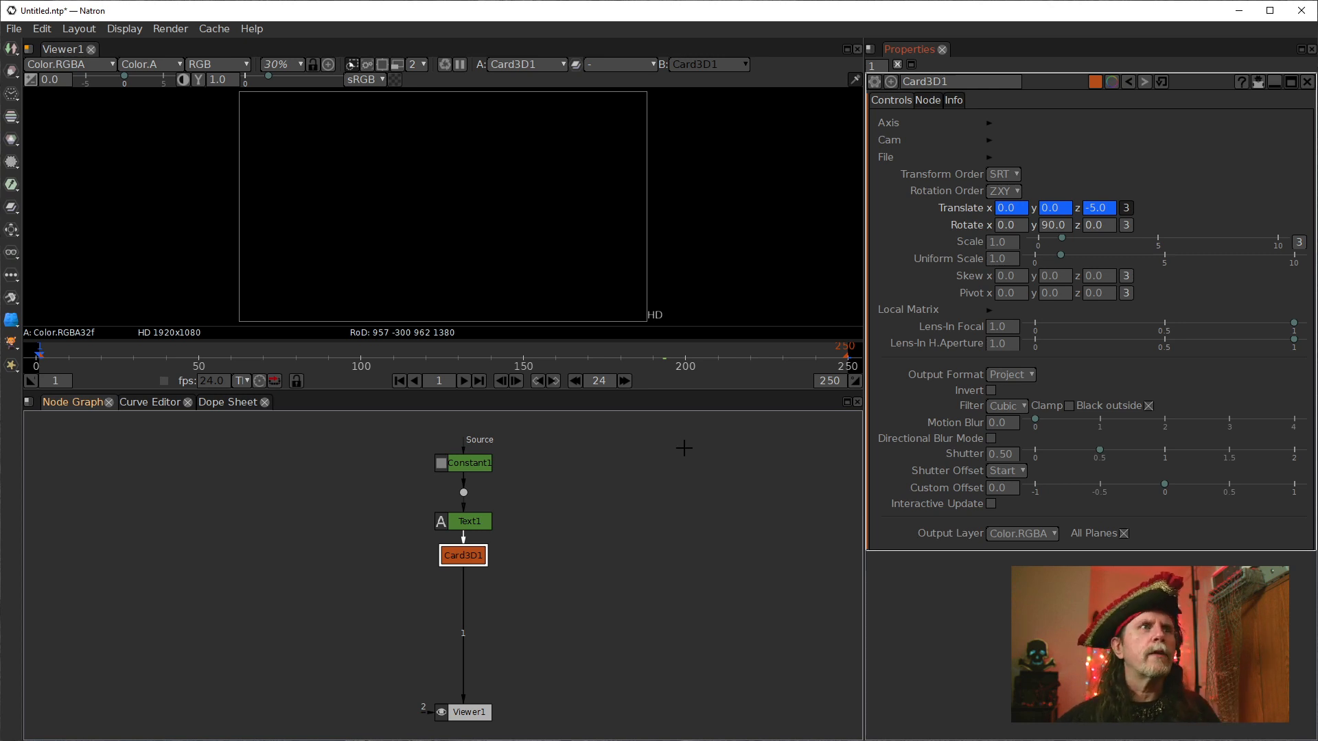
- Add a Merge node, connect its B input to the dot below Constant1, and bend that connection through a new dot
{"action": "left_click", "coordinate": [554, 602]}
{"action": "key", "text": "m"}
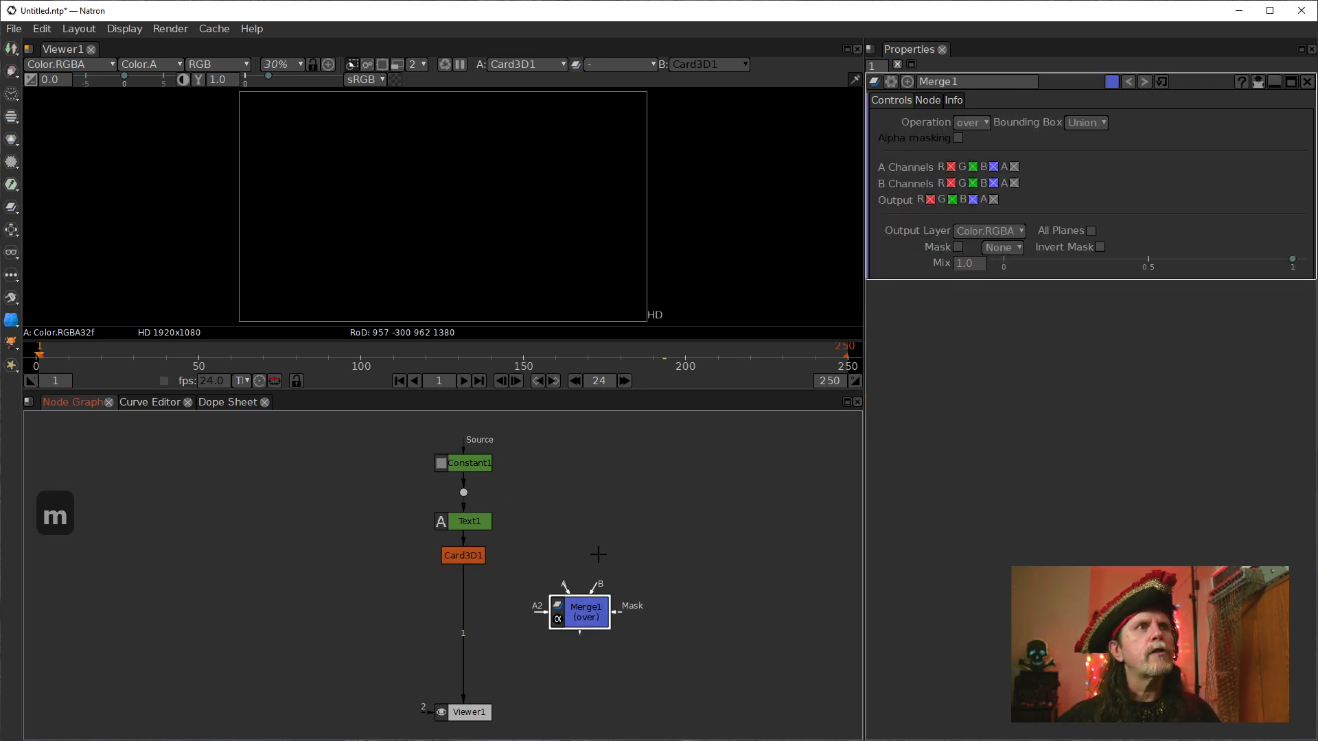
{"action": "left_click_drag", "start_coordinate": [597, 586], "coordinate": [464, 492]}
{"action": "left_click_drag", "start_coordinate": [517, 547], "coordinate": [500, 512]}
{"action": "left_click_drag", "start_coordinate": [593, 587], "coordinate": [463, 493]}
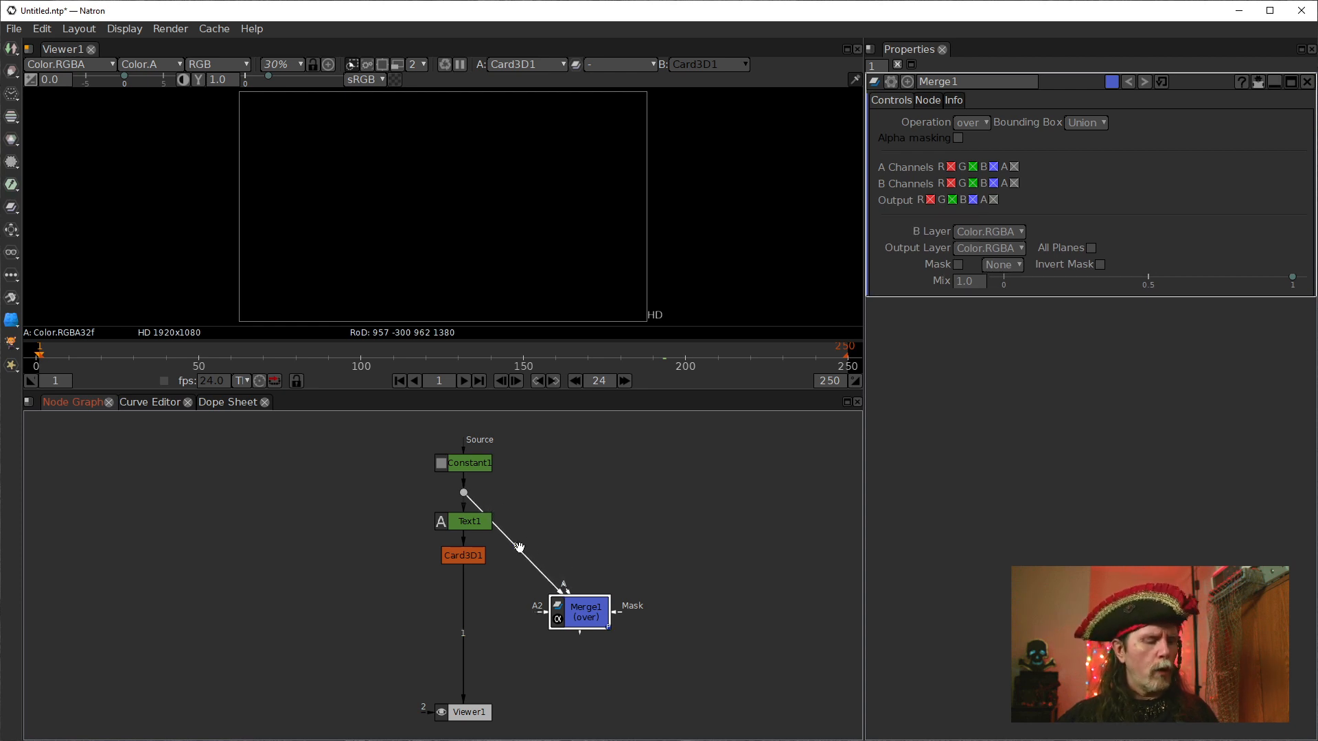
{"action": "left_click", "coordinate": [517, 547], "text": "ctrl"}
{"action": "left_click_drag", "start_coordinate": [518, 548], "coordinate": [582, 494]}
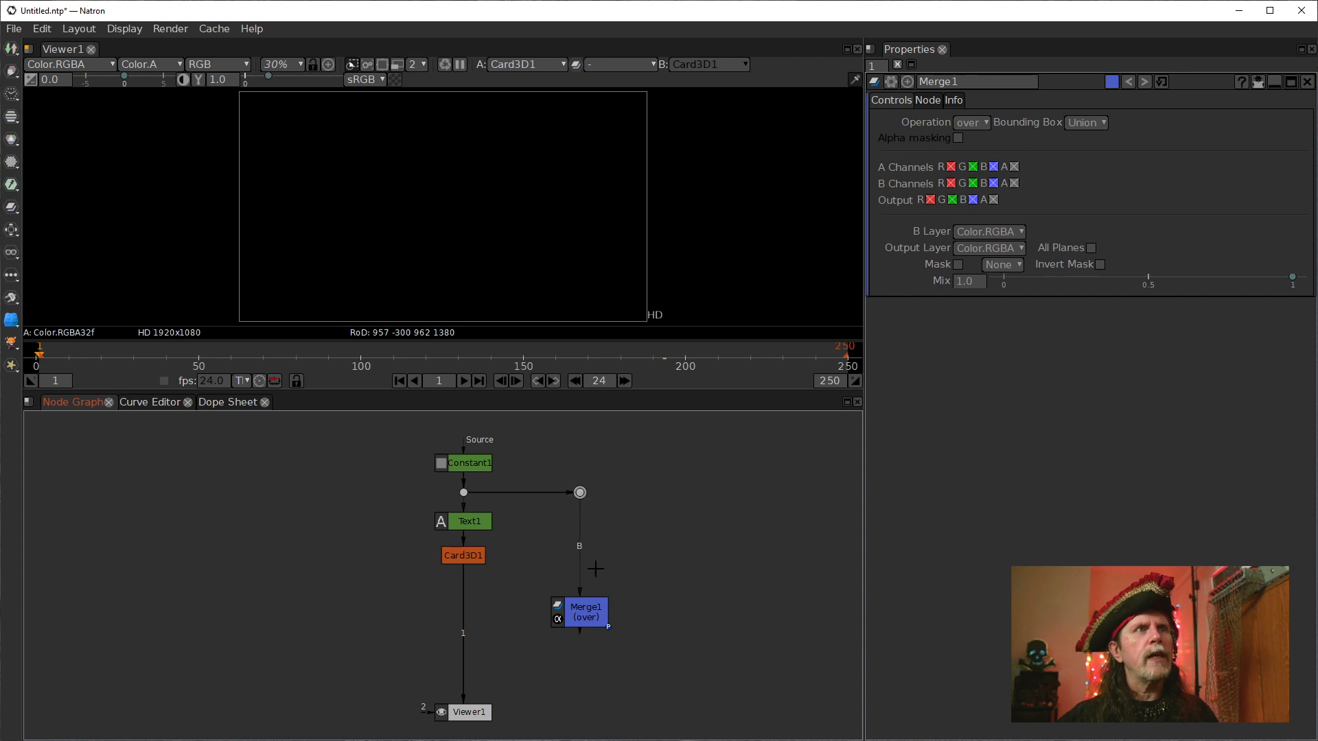
- Insert Merge1 between Card3D1 and Viewer1 with Card3D1 on input A, and route input B at right angles through a second dot
{"action": "left_click_drag", "start_coordinate": [584, 615], "coordinate": [457, 553]}
{"action": "left_click", "coordinate": [467, 604]}
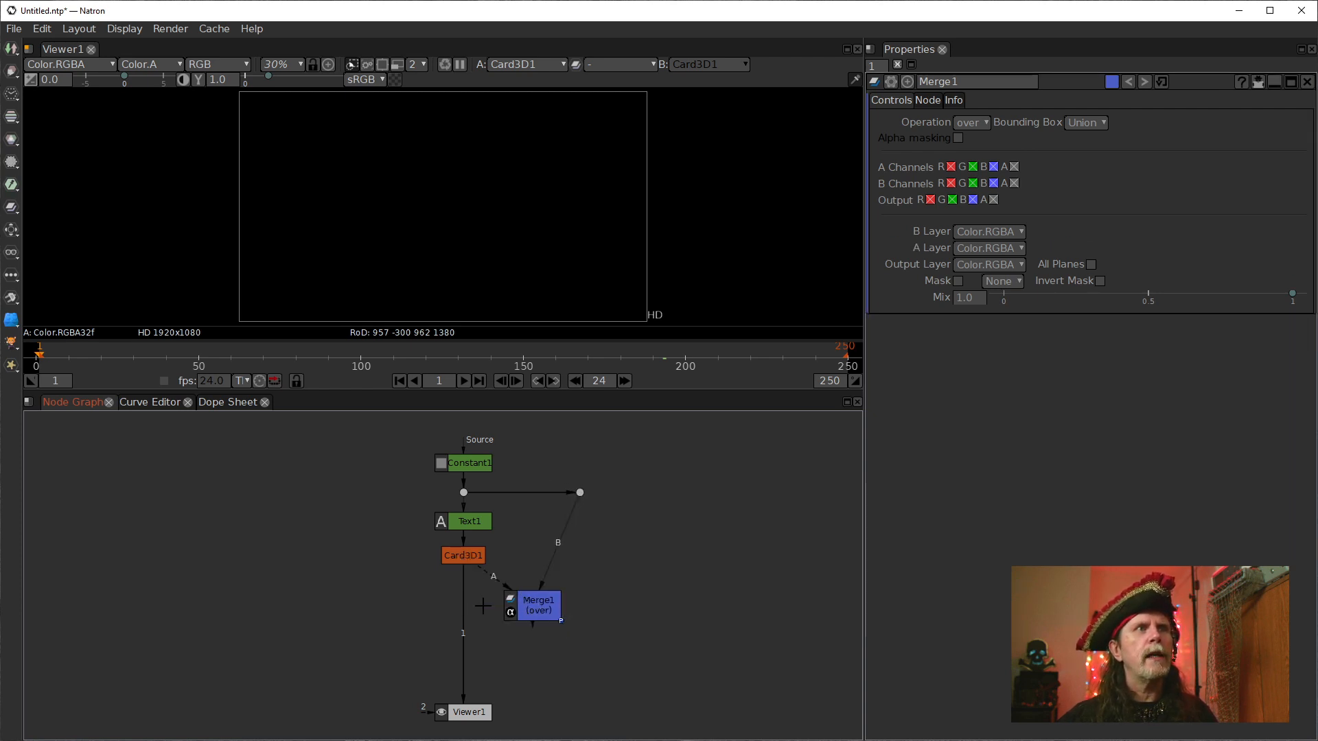
{"action": "mouse_move", "coordinate": [467, 604]}
{"action": "left_mouse_down"}
{"action": "mouse_move", "coordinate": [529, 605]}
{"action": "mouse_move", "coordinate": [457, 601]}
{"action": "left_mouse_up"}
{"action": "left_click_drag", "start_coordinate": [528, 553], "coordinate": [532, 594]}
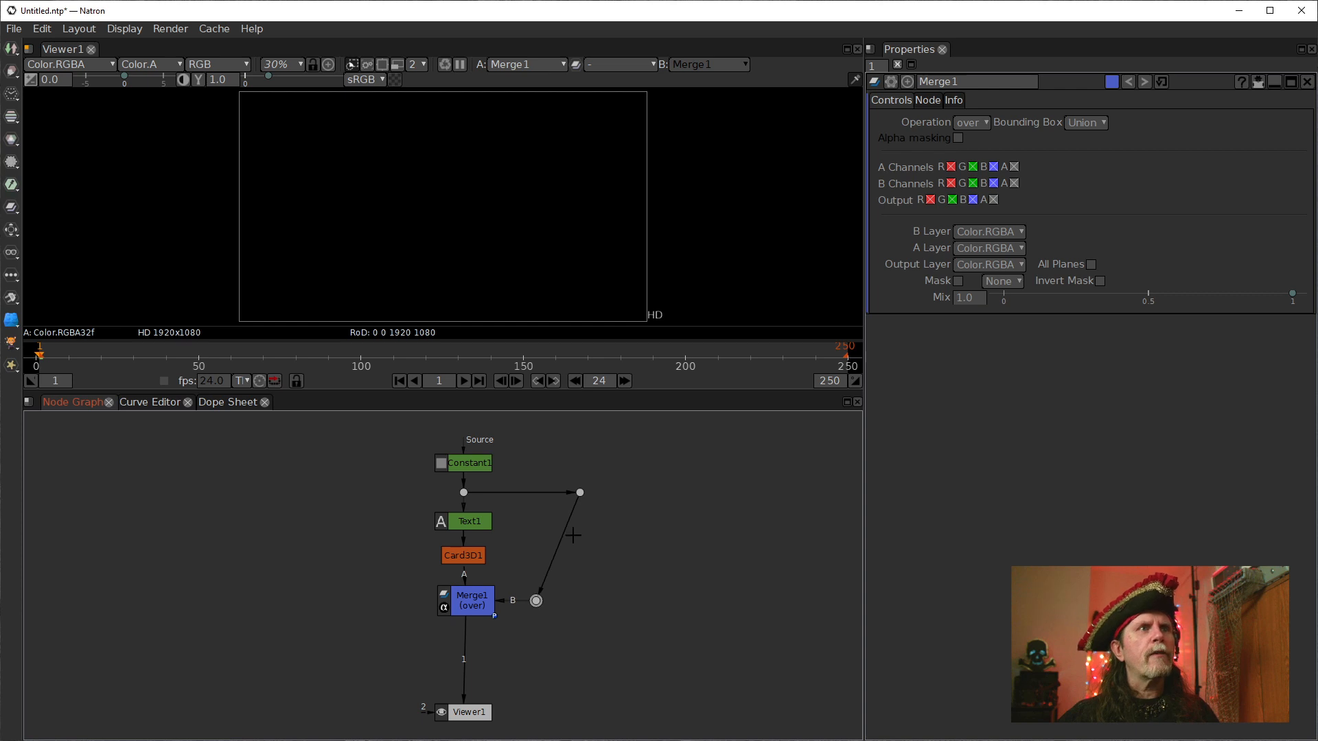
{"action": "left_click_drag", "start_coordinate": [579, 492], "coordinate": [512, 489]}
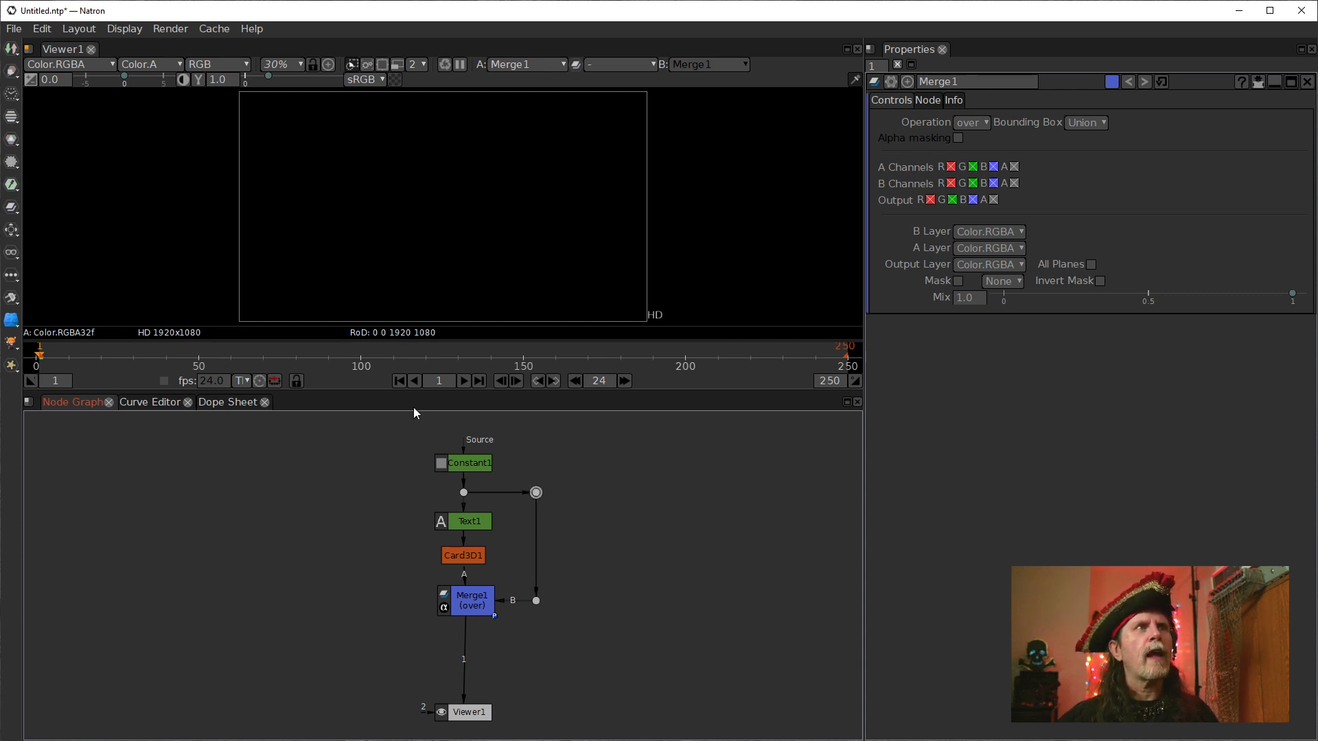
- Check the merged output with a short playback, and reset Card3D1's rotation to its default values
{"action": "left_click", "coordinate": [463, 381]}
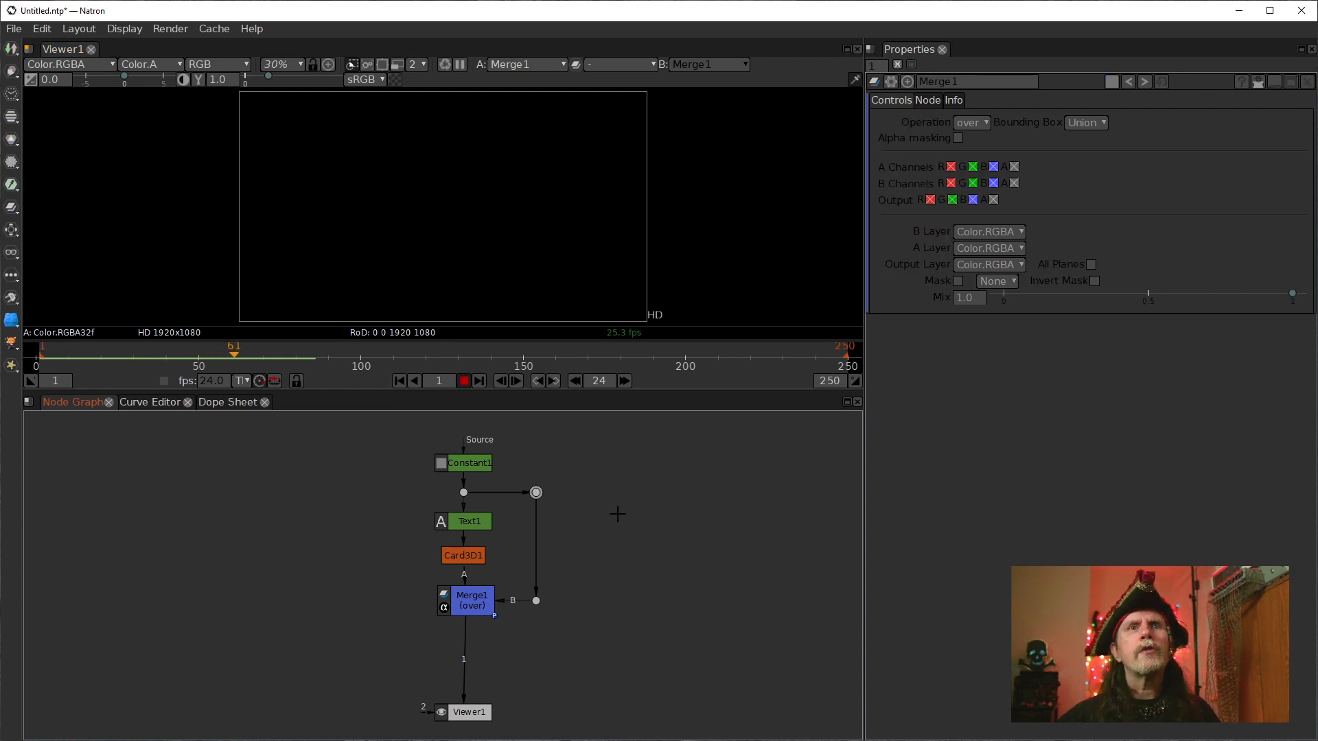
{"action": "left_click", "coordinate": [464, 380]}
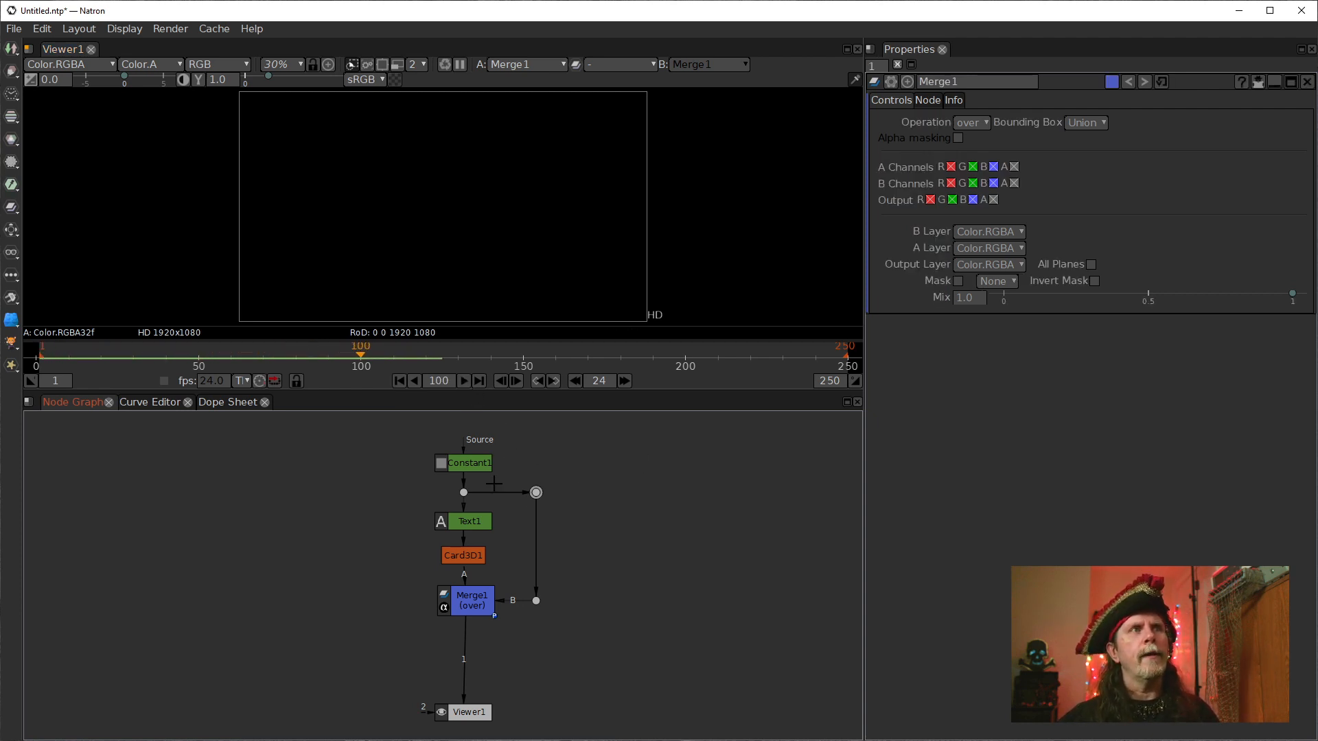
{"action": "left_click", "coordinate": [462, 554]}
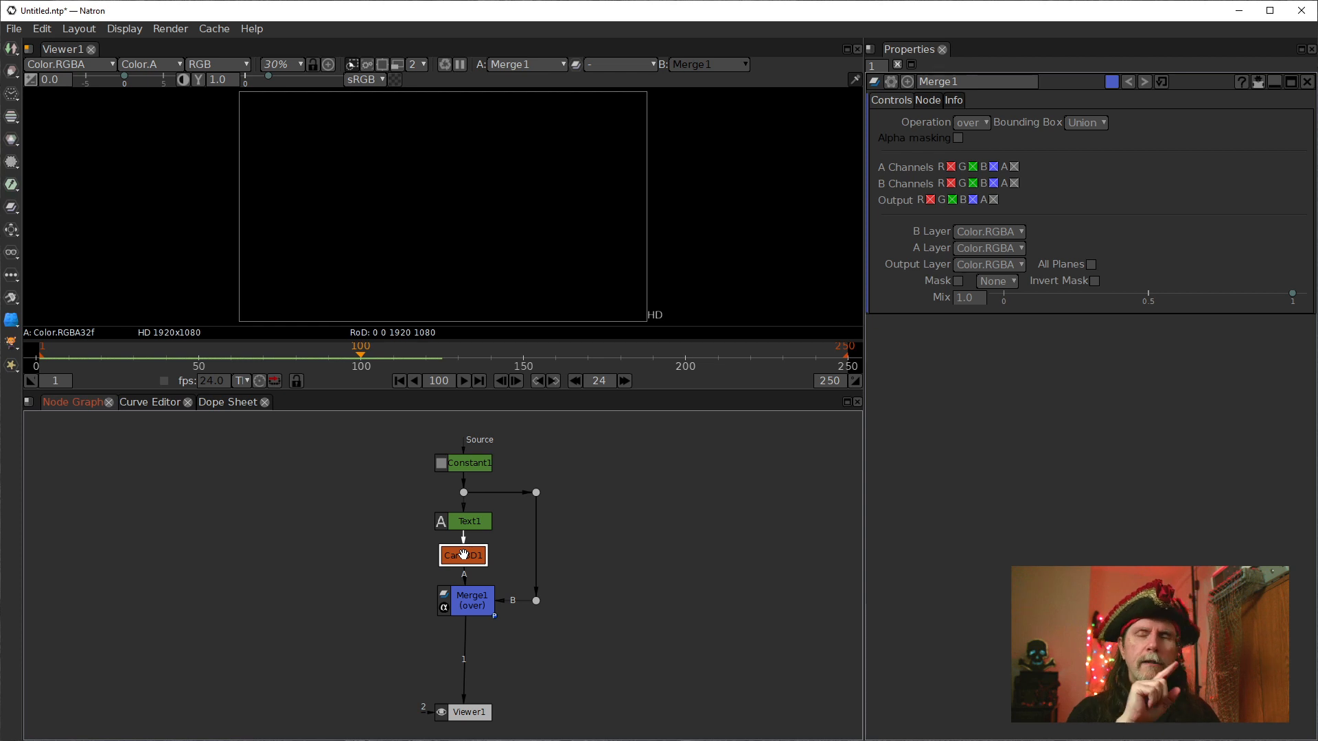
{"action": "double_click", "coordinate": [464, 555]}
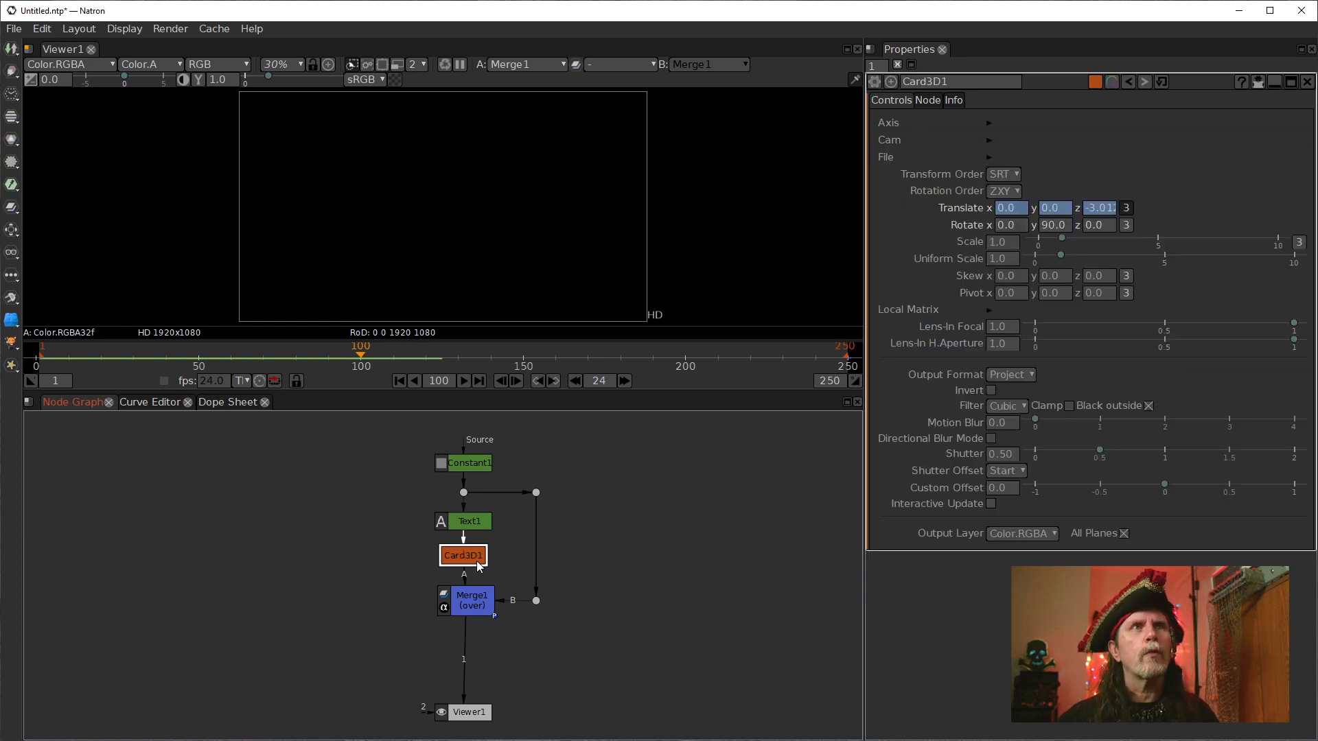
{"action": "left_click", "coordinate": [1105, 214]}
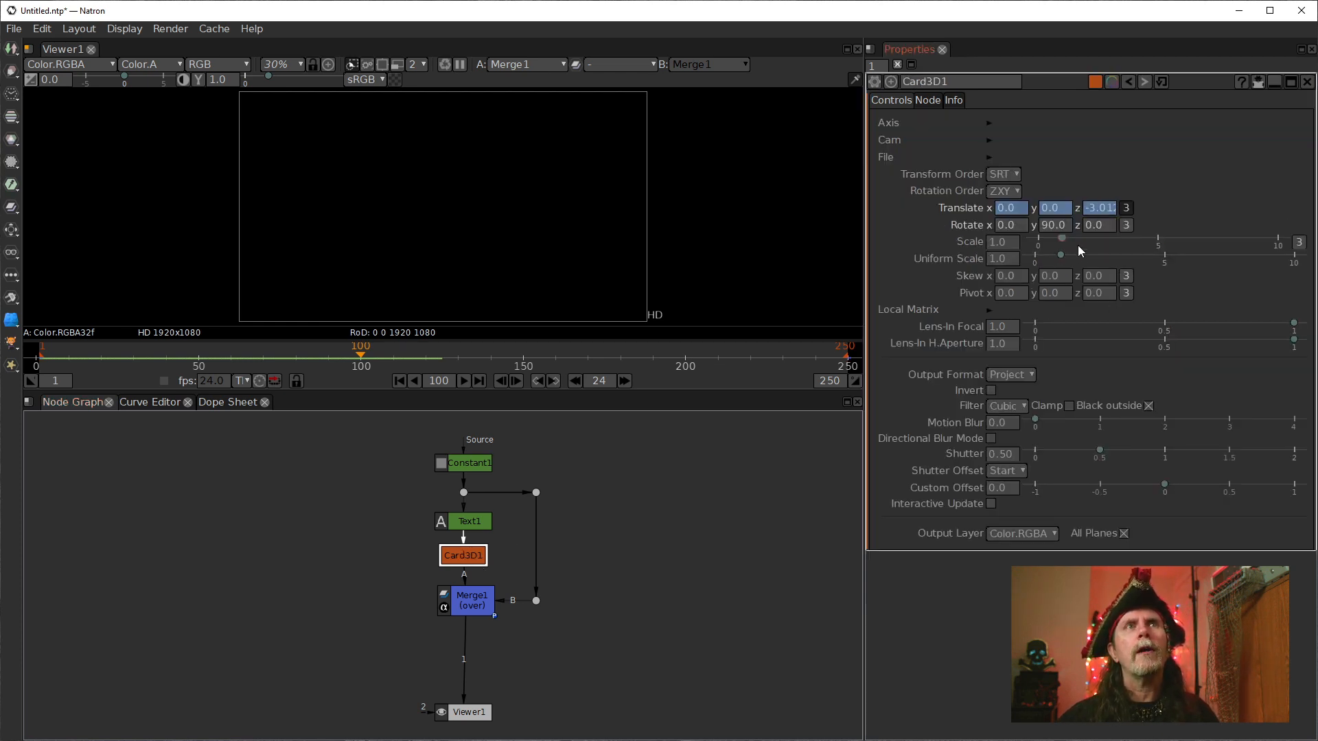
{"action": "right_click", "coordinate": [1061, 229]}
{"action": "left_click", "coordinate": [1139, 294]}
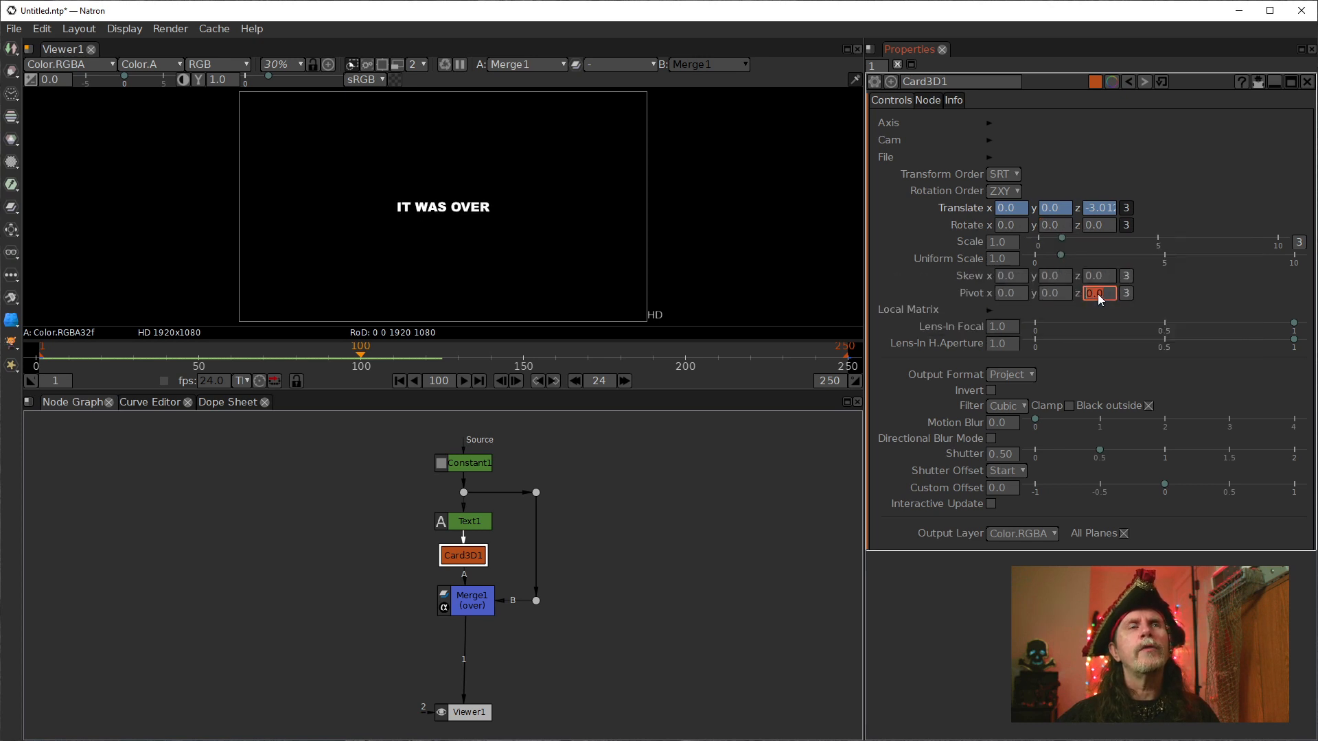
- Play the whole message sequence from the first frame and stop it near the end
{"action": "left_click", "coordinate": [400, 381]}
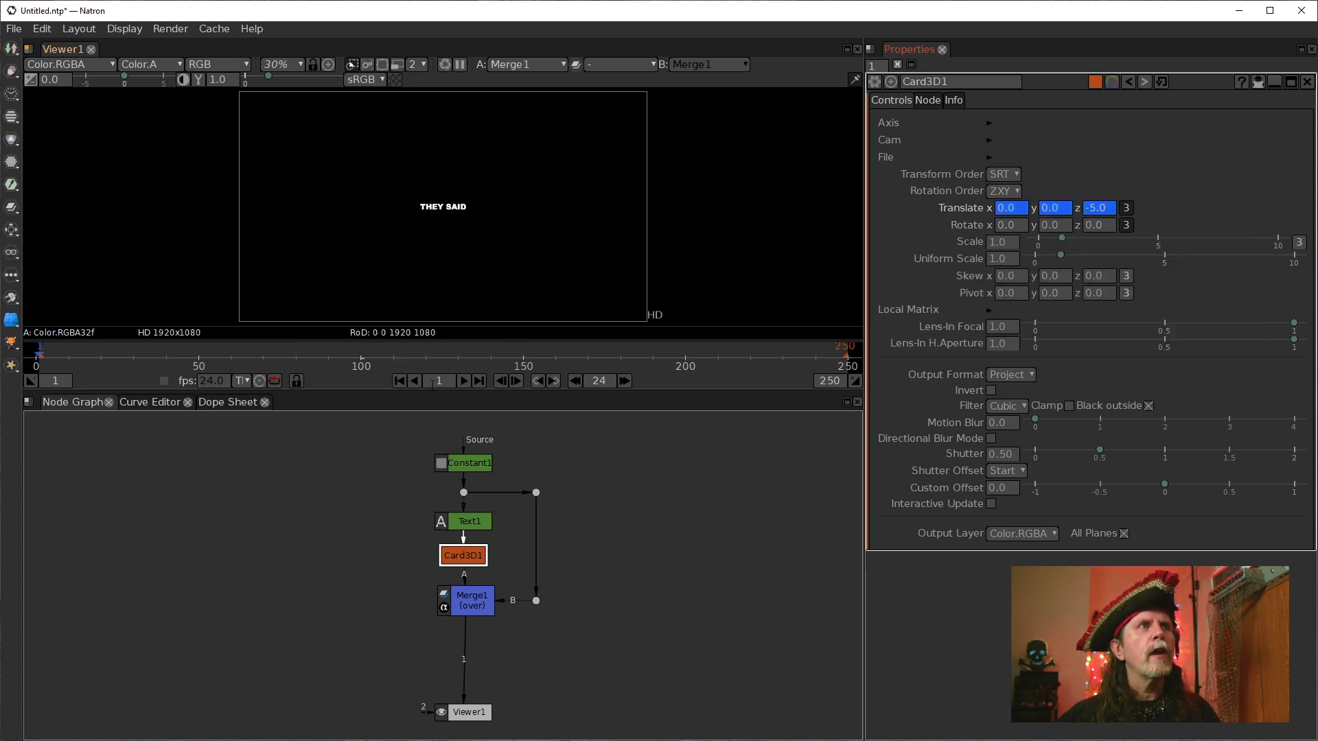
{"action": "left_click", "coordinate": [465, 364]}
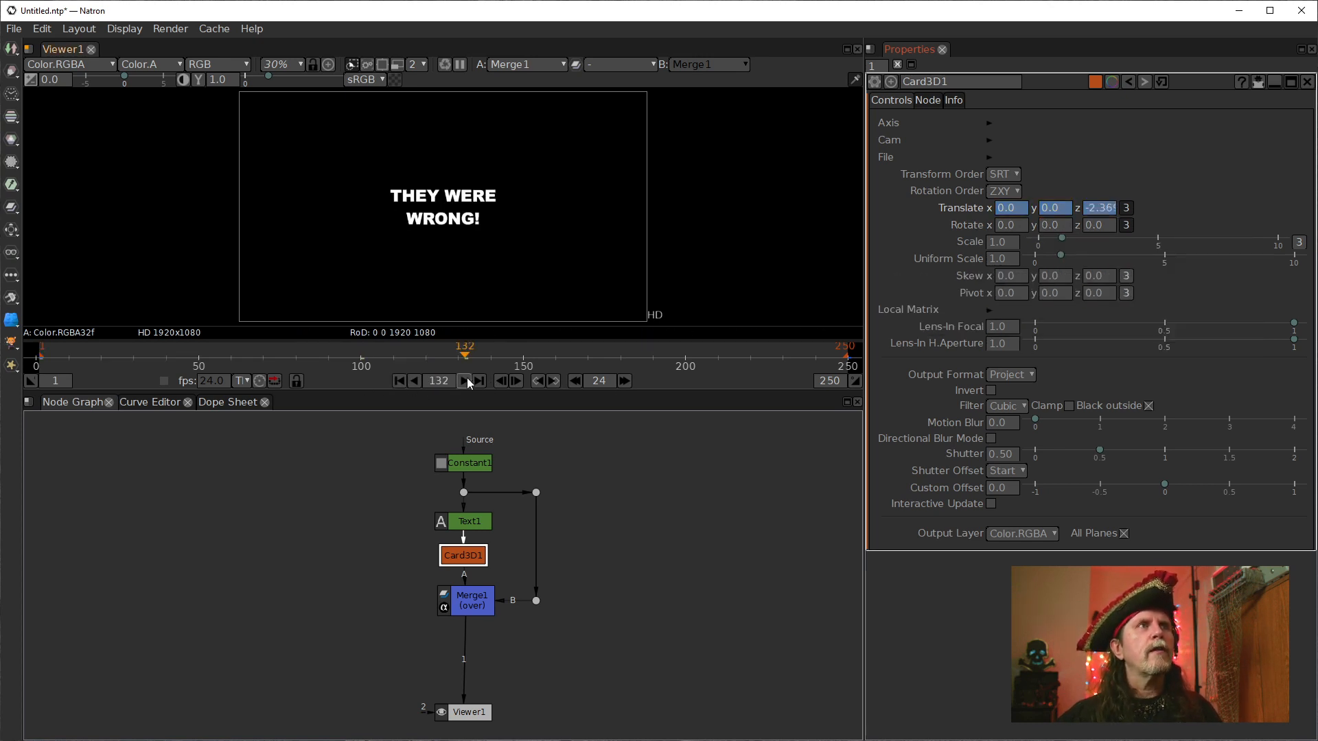
{"action": "left_click", "coordinate": [399, 381]}
{"action": "left_click", "coordinate": [464, 381]}
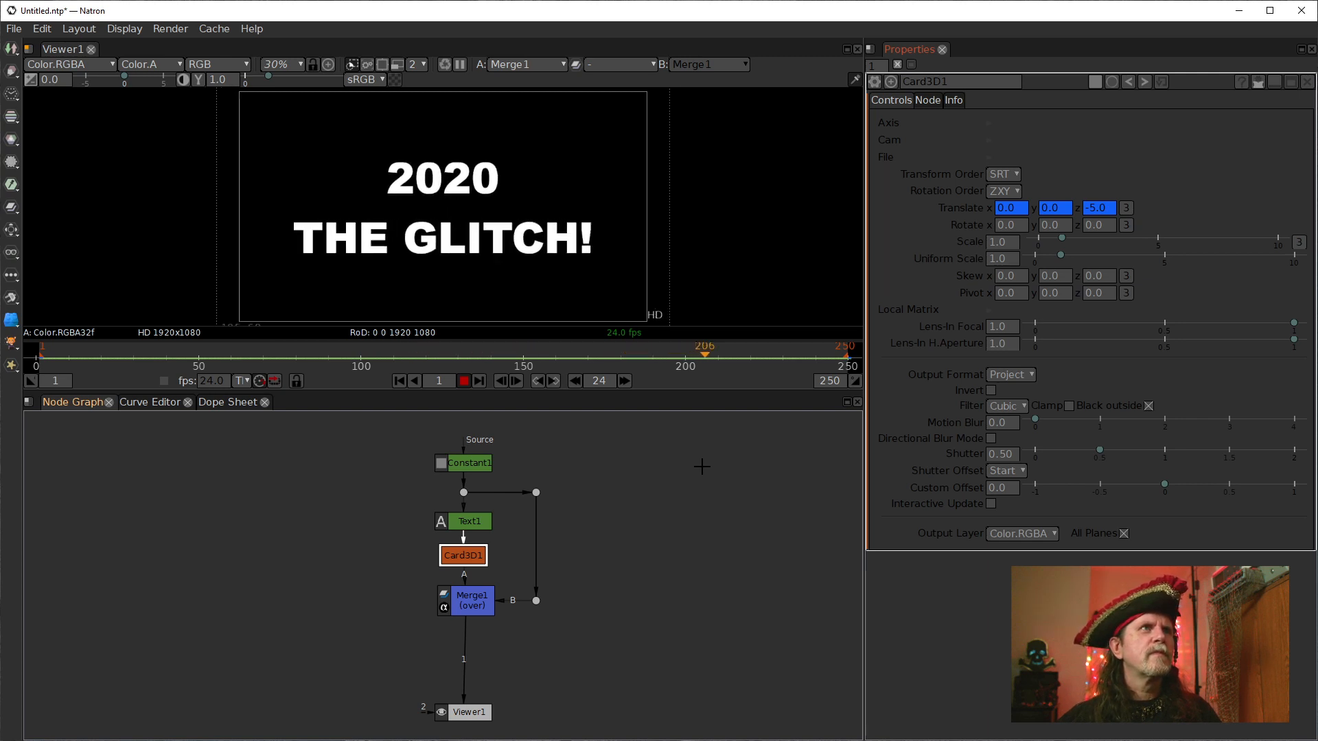
{"action": "left_click", "coordinate": [464, 382]}
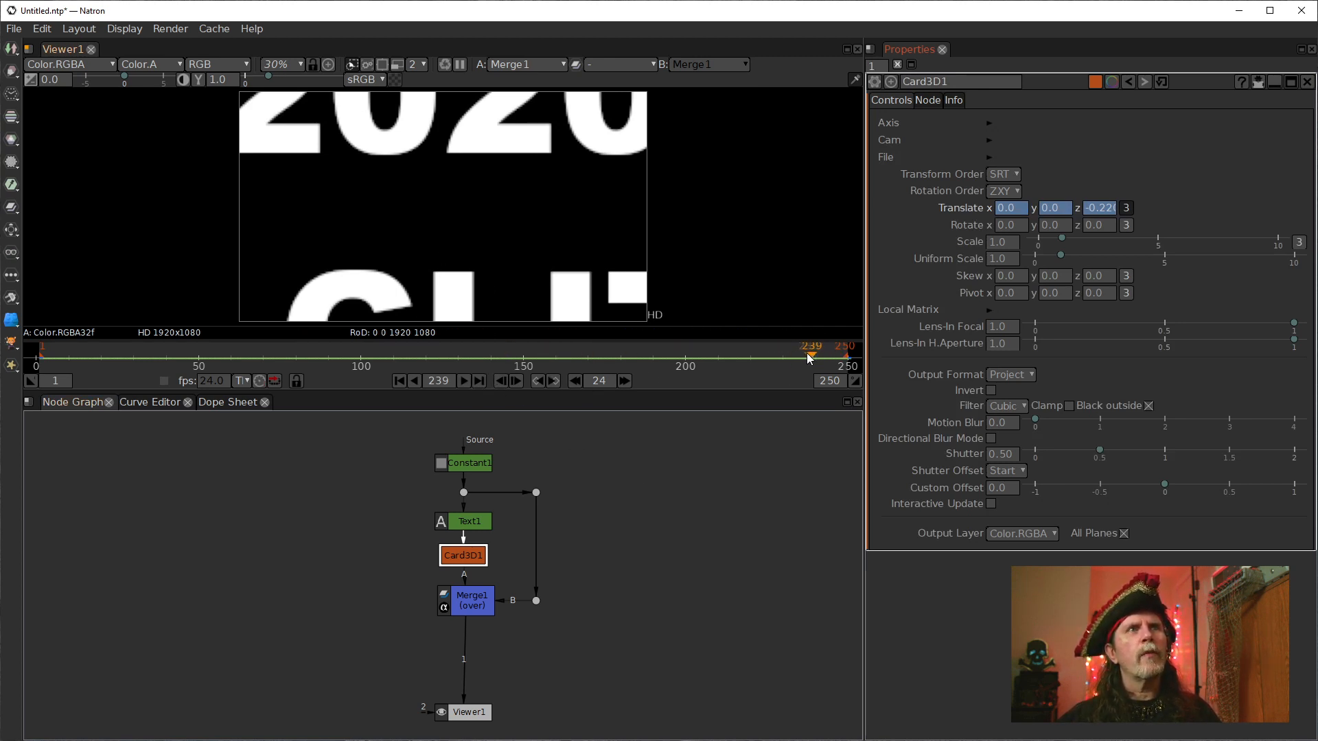
- Step frame by frame from 239 to 245 to examine the final message flying past, and return to the first frame
{"action": "left_click", "coordinate": [518, 384]}
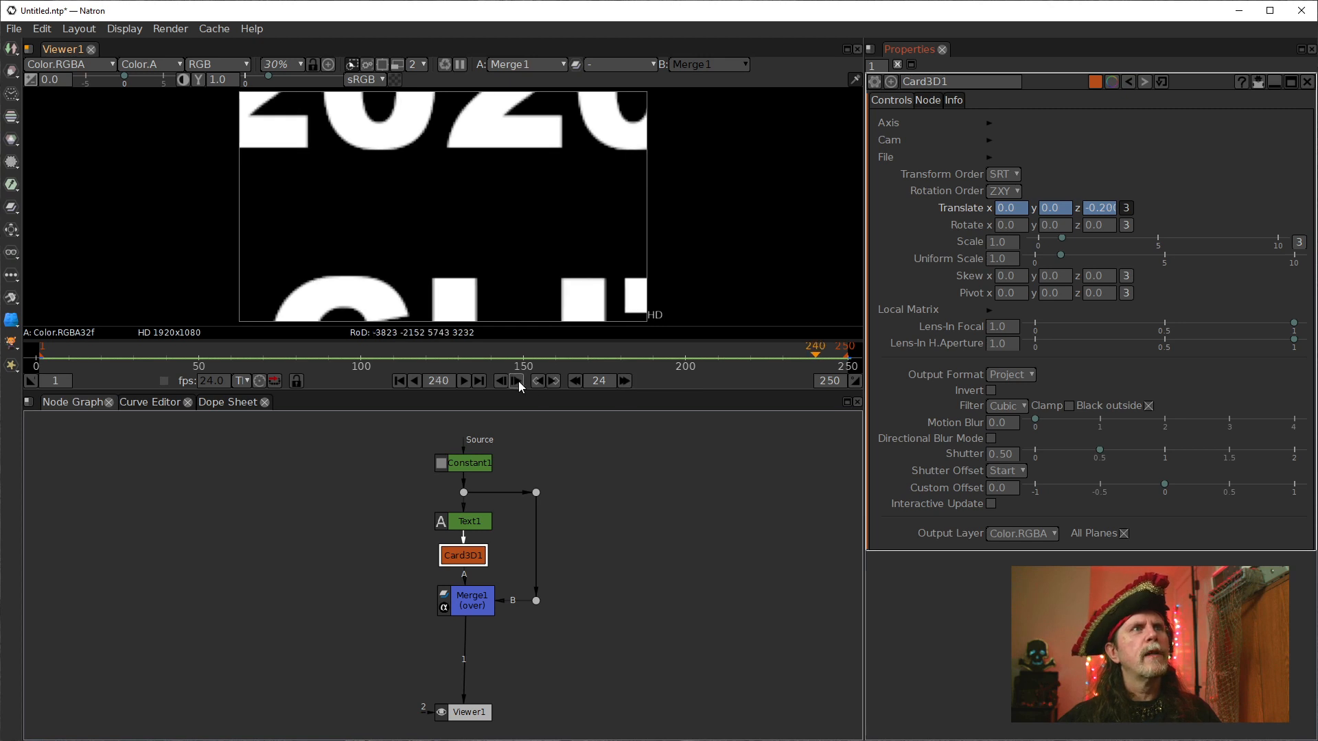
{"action": "left_click", "coordinate": [518, 383]}
{"action": "left_click", "coordinate": [518, 384]}
{"action": "left_click", "coordinate": [518, 384]}
{"action": "left_click", "coordinate": [518, 384]}
{"action": "left_click", "coordinate": [518, 384]}
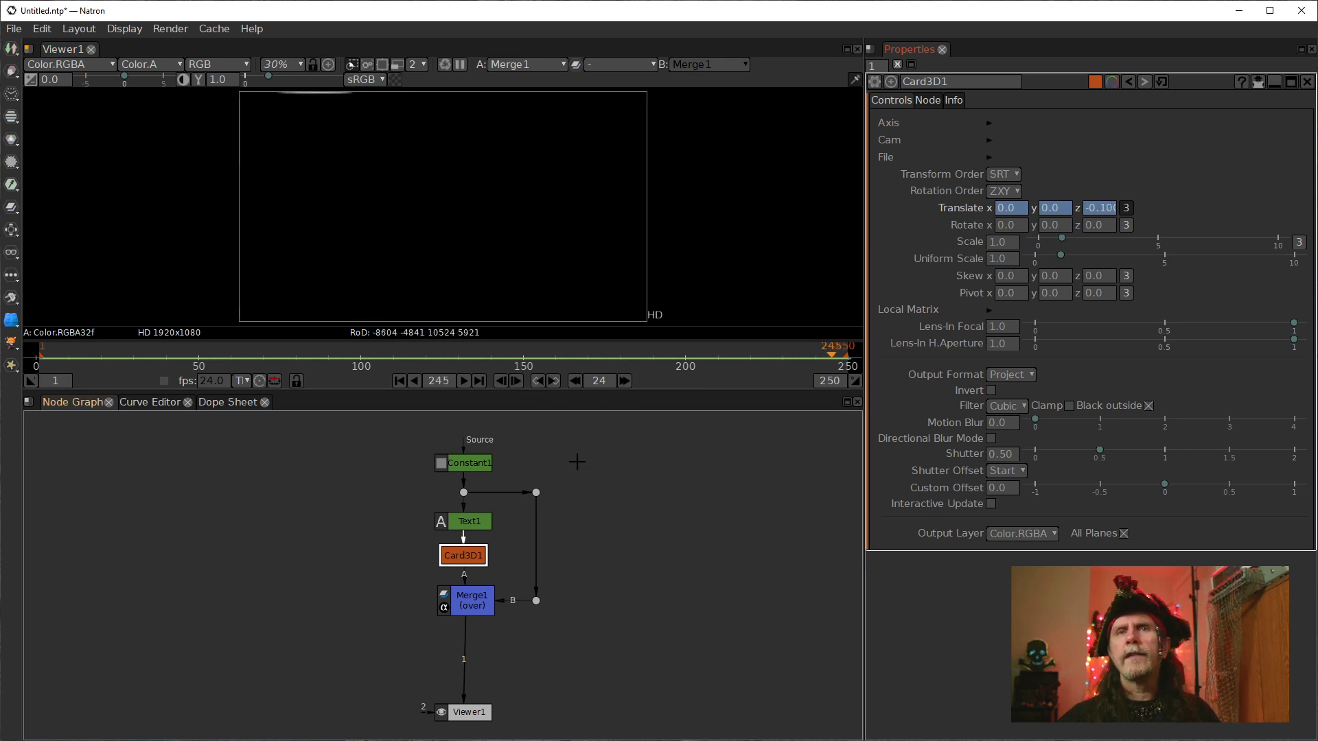
{"action": "left_click", "coordinate": [399, 381]}
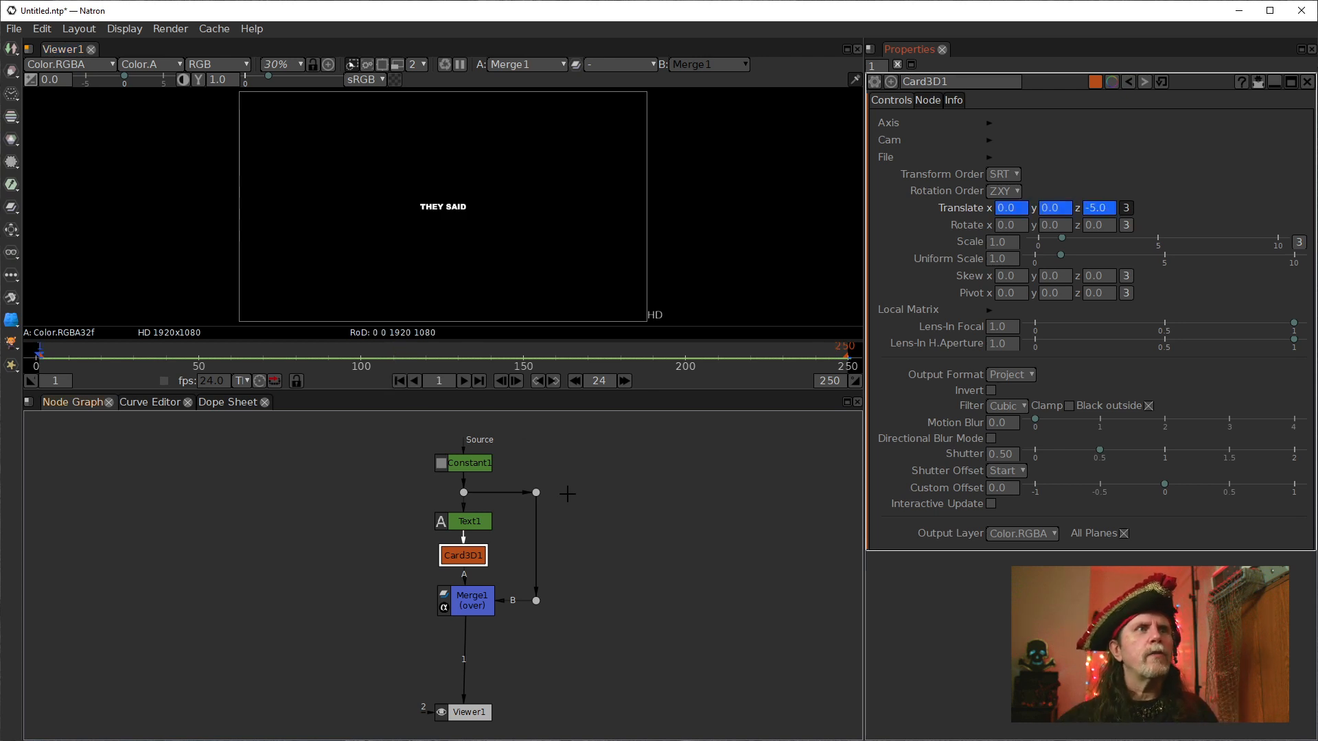
- Align Merge1 under Card3D1 and move Viewer1 lower in the node graph to make room between them
{"action": "mouse_move", "coordinate": [483, 610]}
{"action": "left_mouse_down"}
{"action": "mouse_move", "coordinate": [470, 610]}
{"action": "mouse_move", "coordinate": [510, 614]}
{"action": "mouse_move", "coordinate": [473, 614]}
{"action": "mouse_move", "coordinate": [495, 614]}
{"action": "left_mouse_up"}
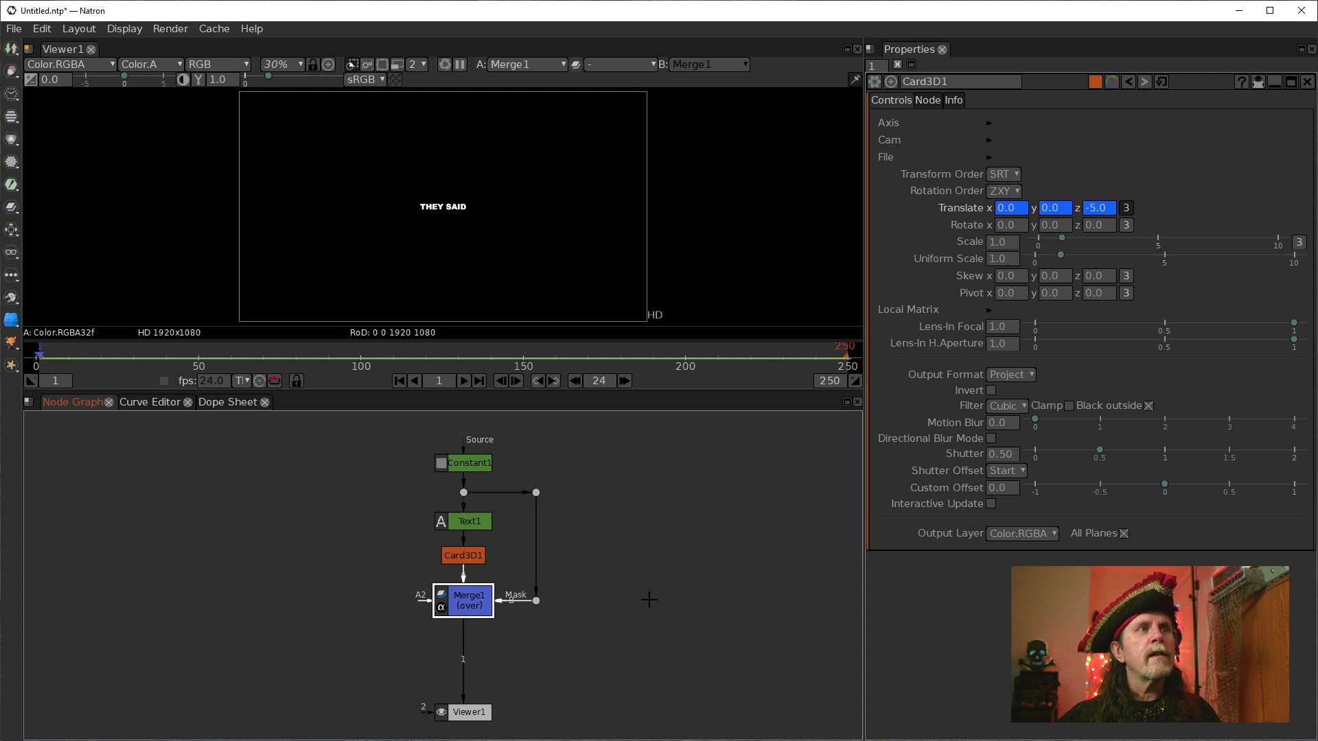
{"action": "scroll", "coordinate": [638, 600], "scroll_direction": "up", "scroll_amount": 2}
{"action": "left_click_drag", "start_coordinate": [429, 679], "coordinate": [432, 713]}
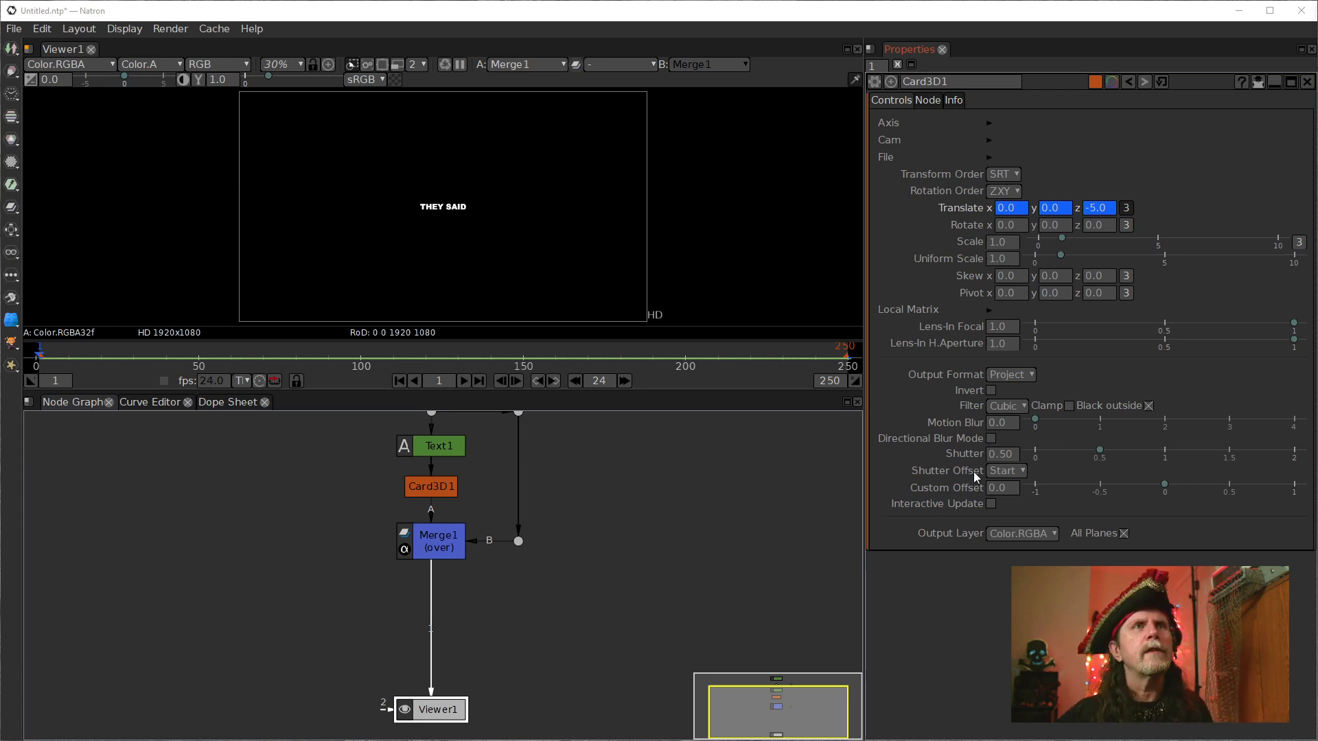
{"action": "left_click", "coordinate": [589, 520]}
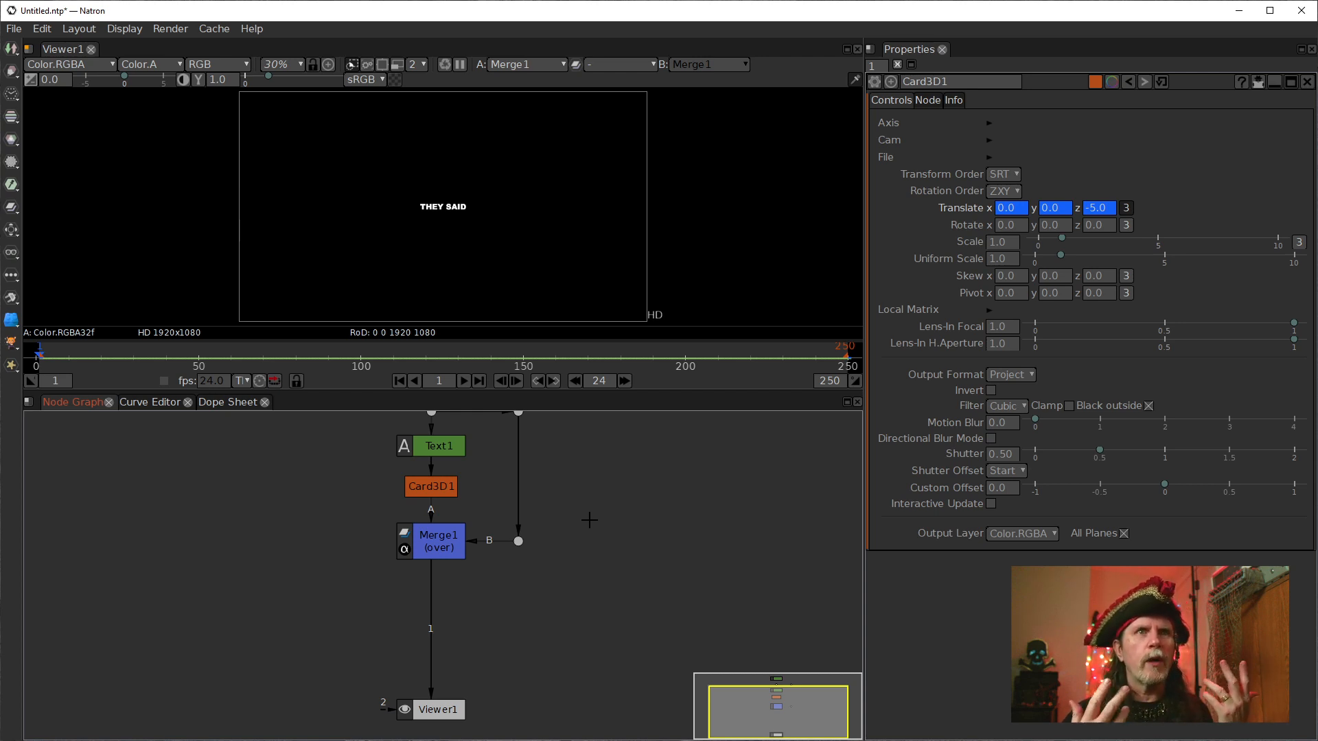
- Add a Shadertoy node after Merge1, feeding Viewer1
{"action": "left_click", "coordinate": [423, 547]}
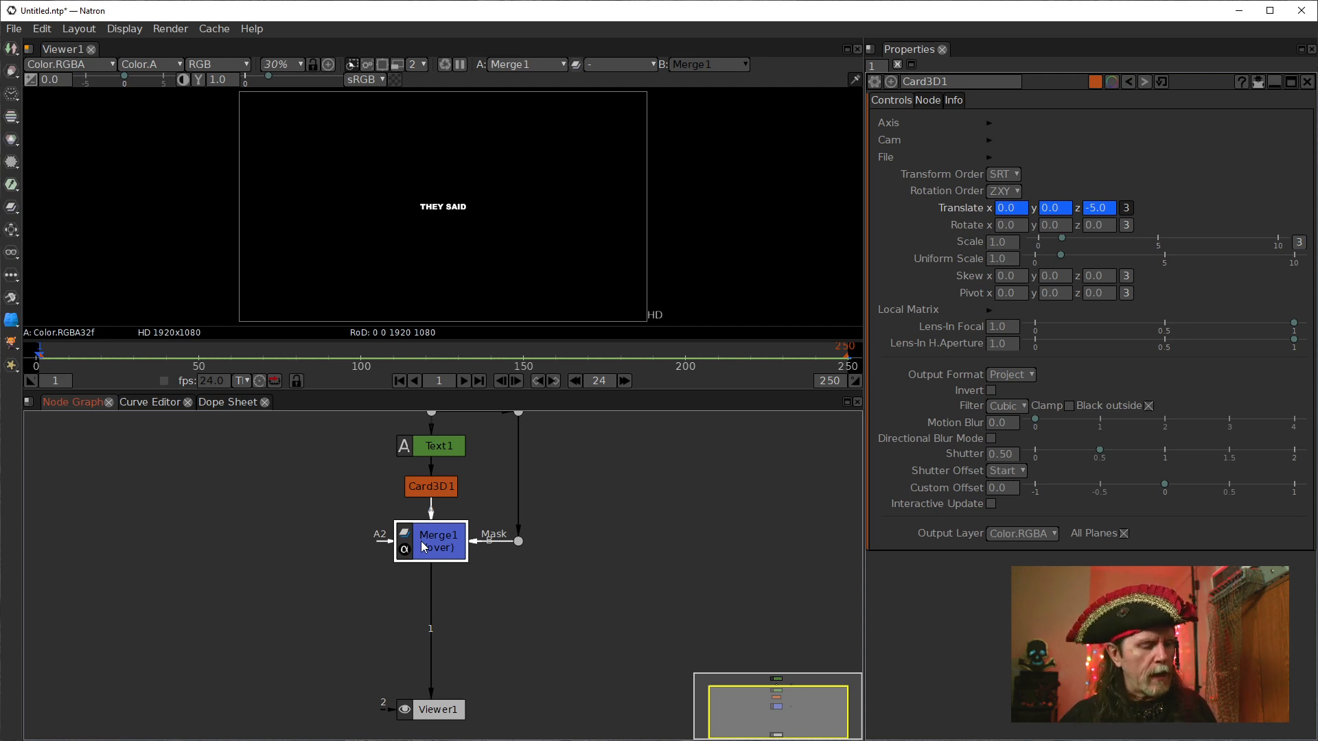
{"action": "key", "text": "Tab"}
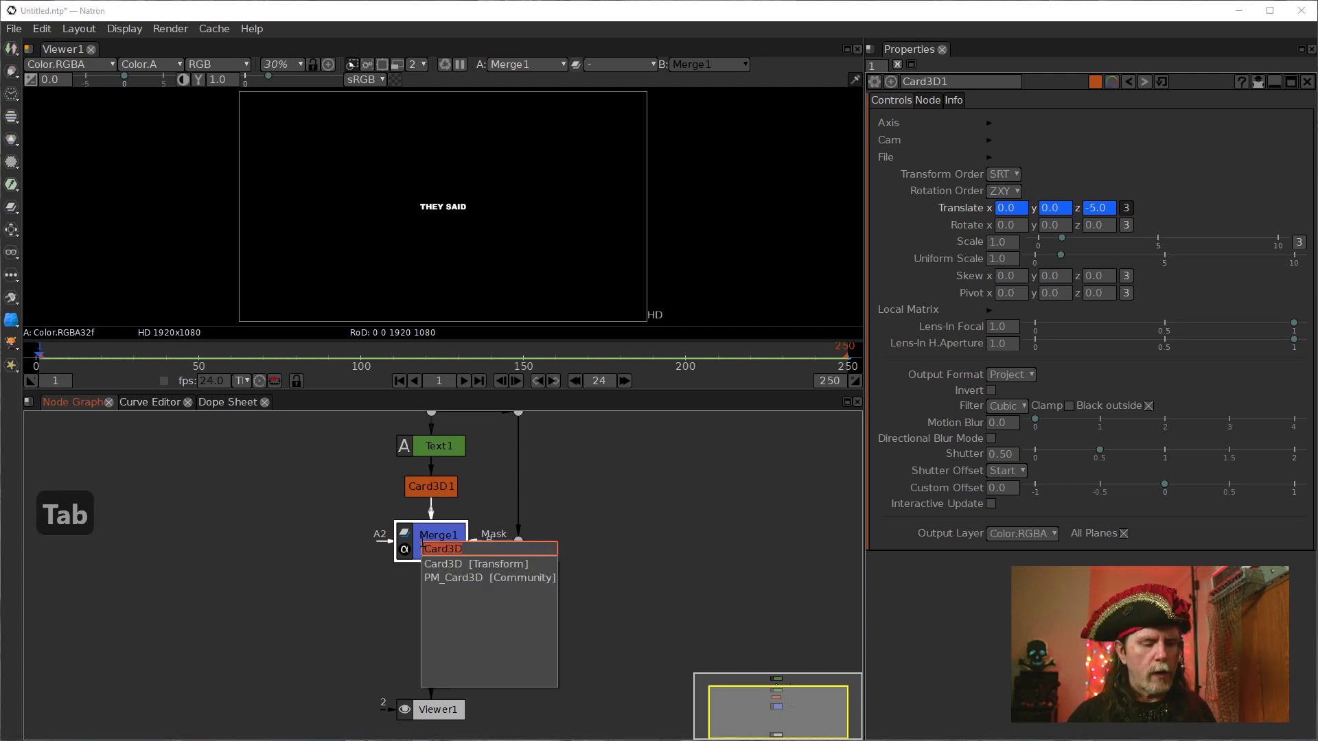
{"action": "type", "text": "shader"}
{"action": "key", "text": "Down"}
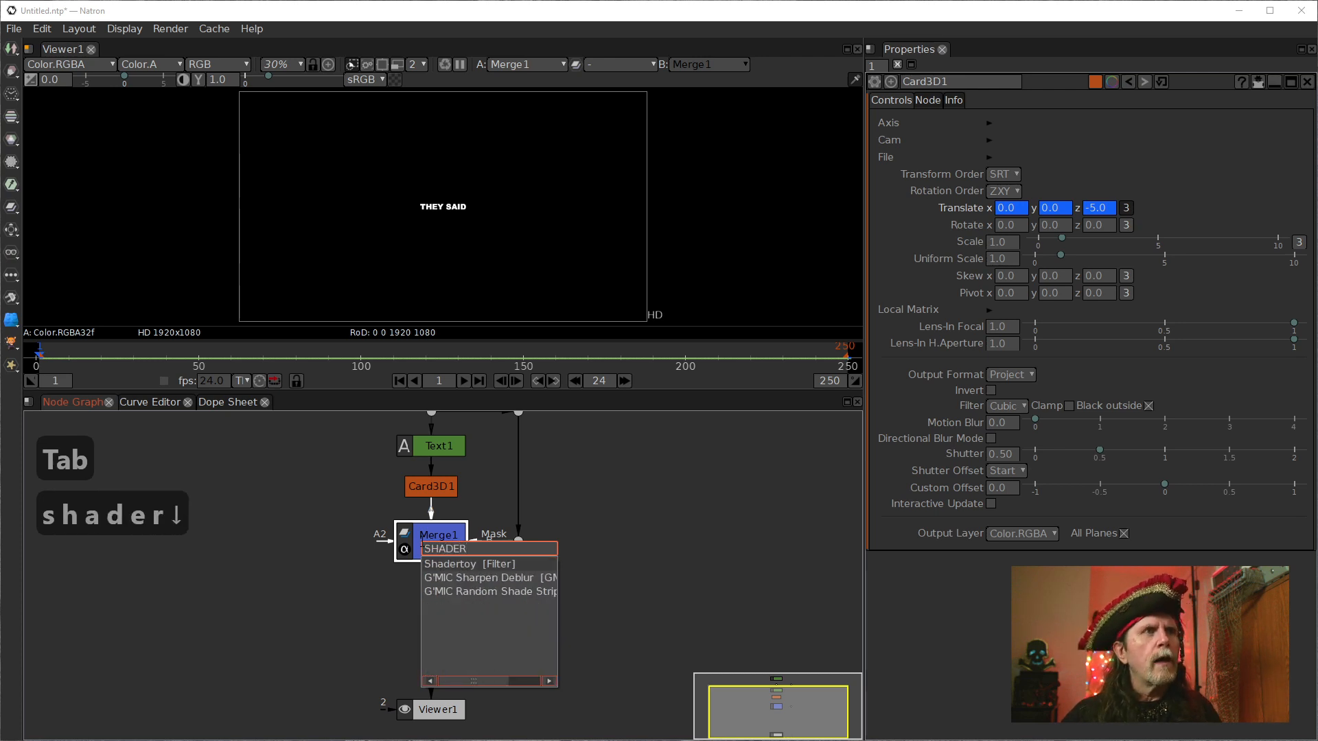
{"action": "key", "text": "Return"}
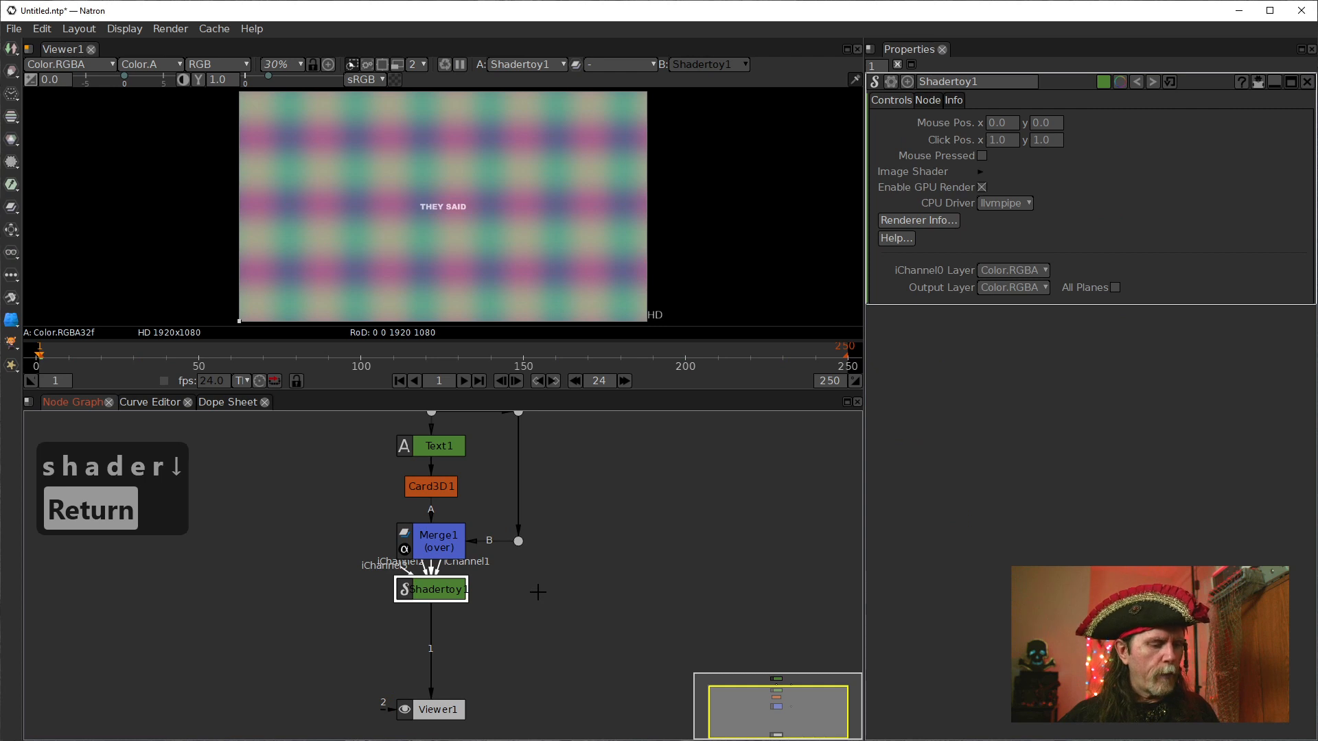
{"action": "key", "text": "Caps_Lock"}
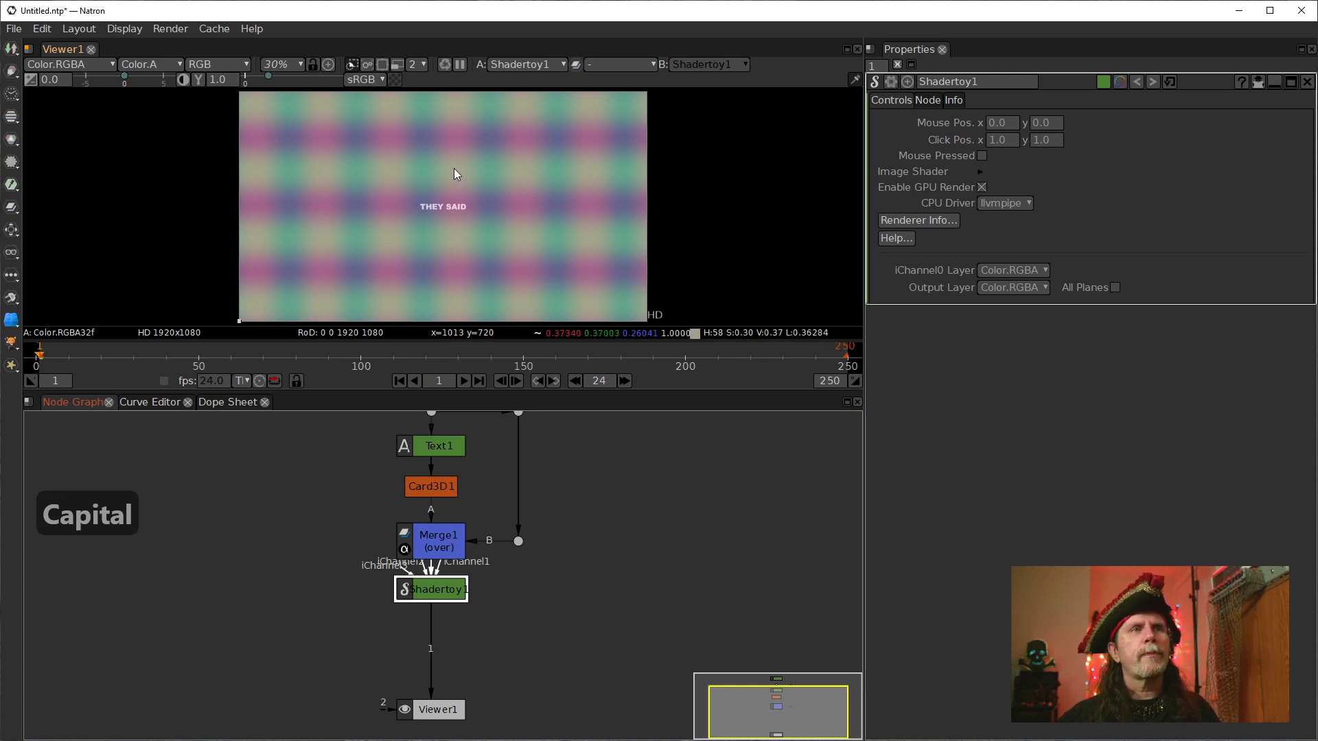
- Expand Shadertoy1's Image Shader settings and load the Glitch 02 preset from the Effect category
{"action": "left_click", "coordinate": [980, 171]}
{"action": "left_click", "coordinate": [989, 172]}
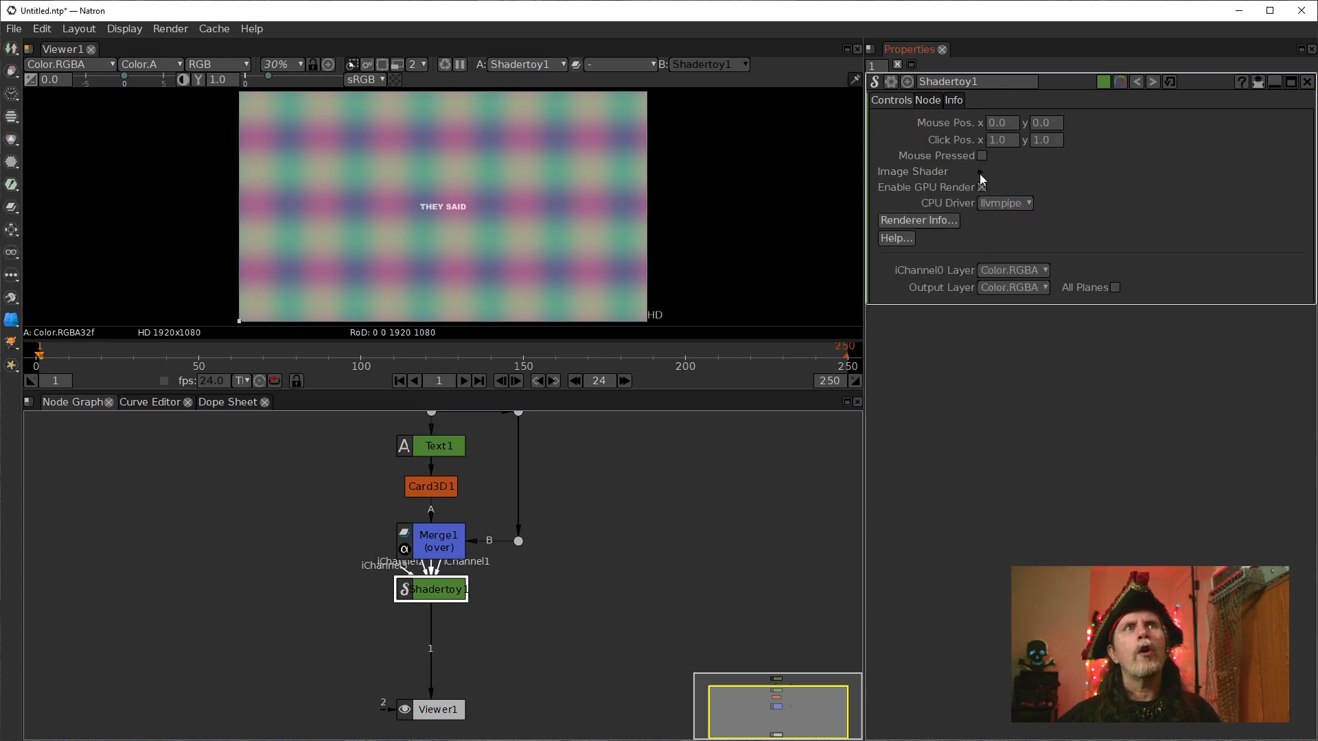
{"action": "left_click", "coordinate": [980, 173]}
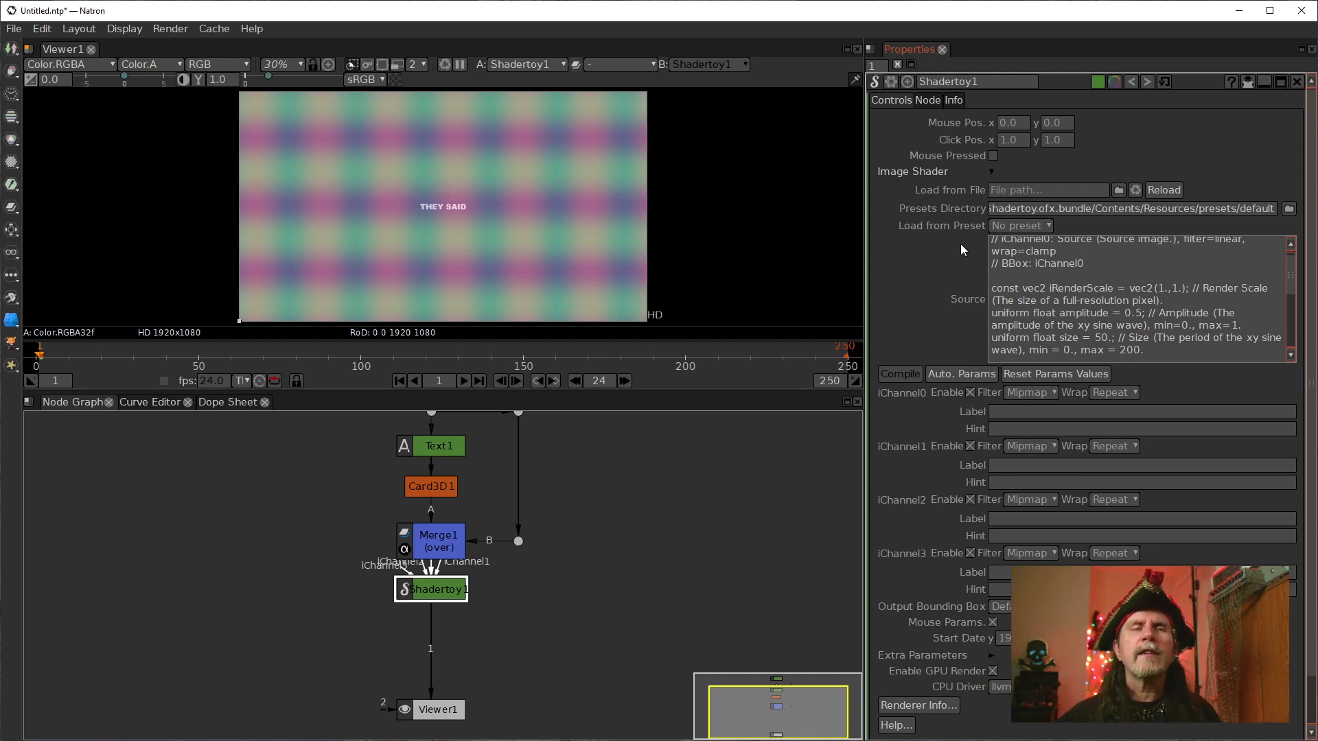
{"action": "mouse_move", "coordinate": [961, 245]}
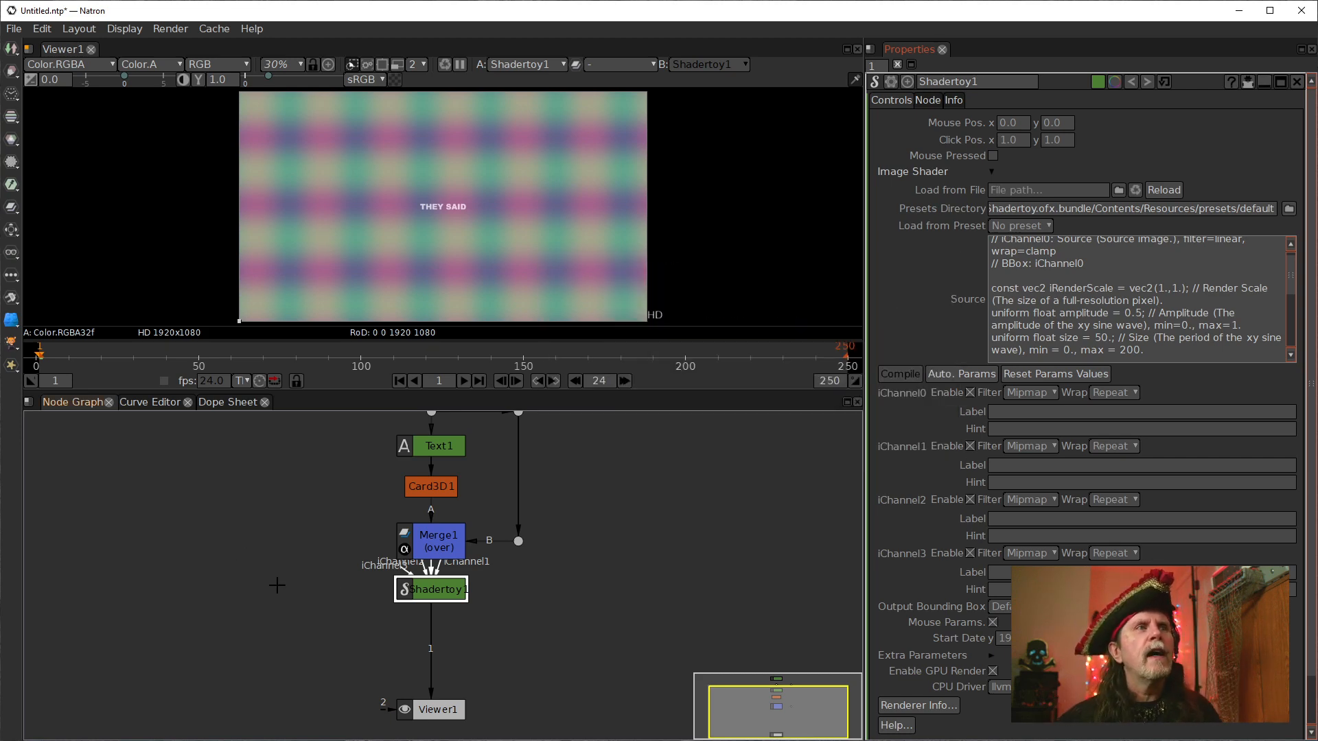
{"action": "left_click", "coordinate": [429, 583]}
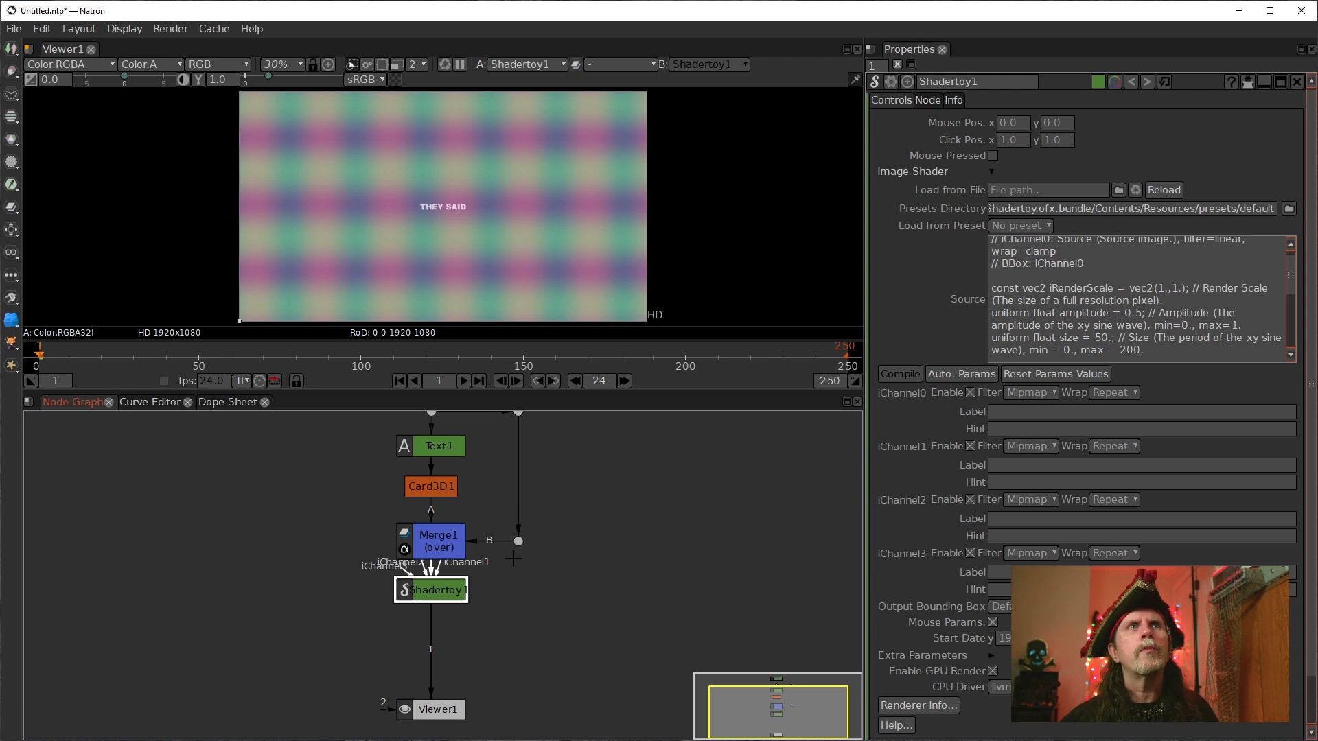
{"action": "left_click", "coordinate": [995, 248]}
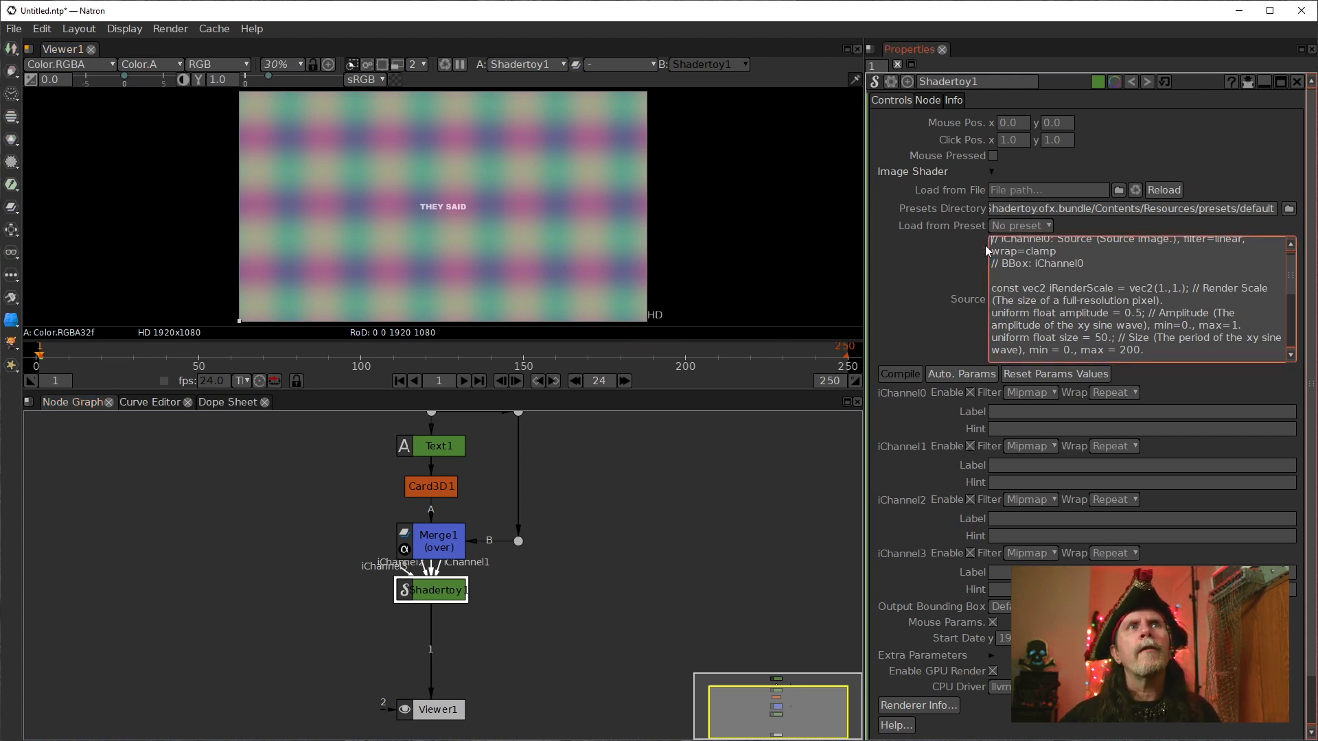
{"action": "left_click", "coordinate": [1044, 227]}
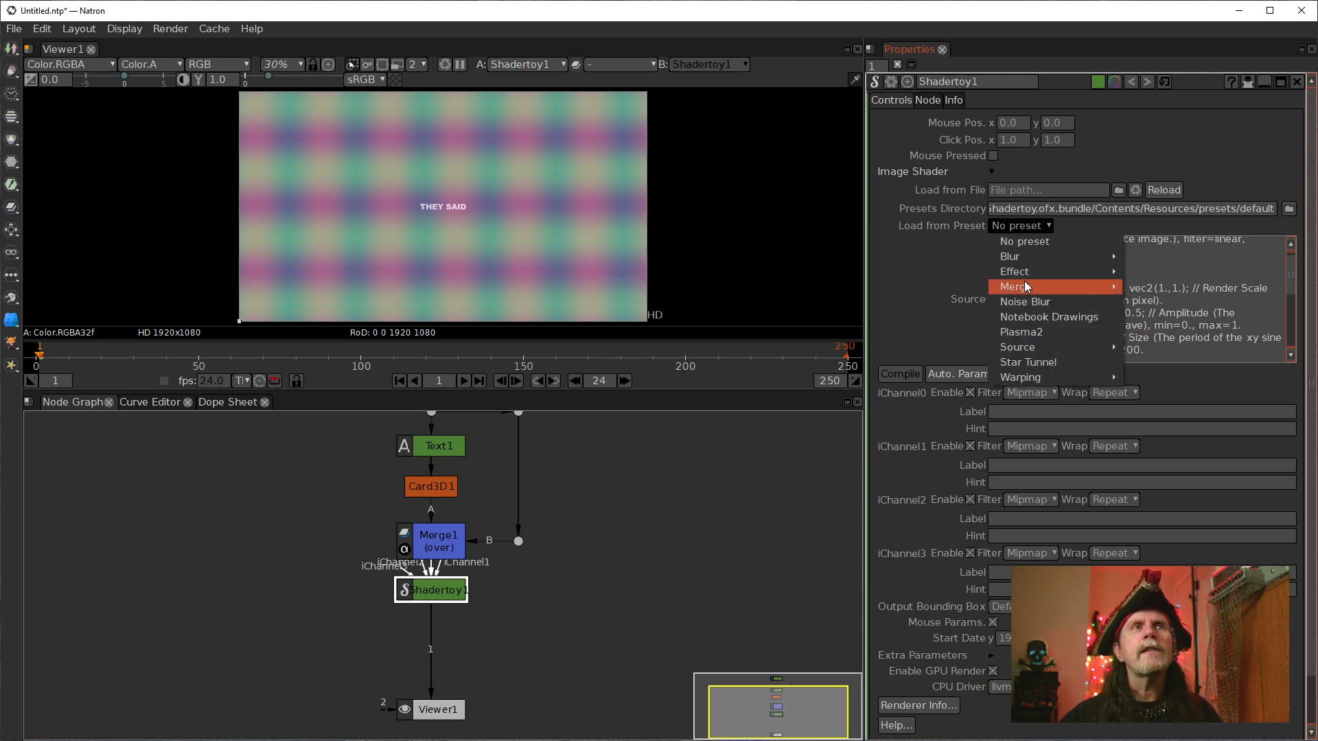
{"action": "mouse_move", "coordinate": [995, 256]}
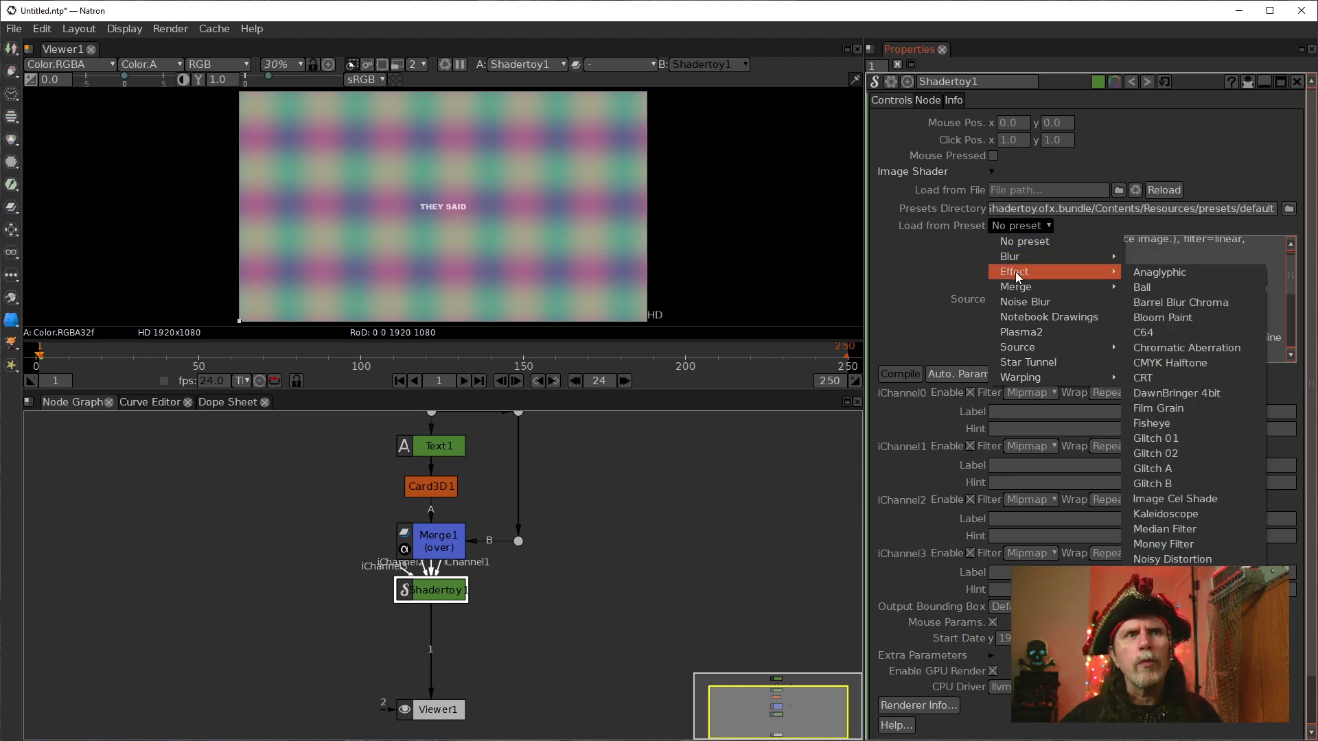
{"action": "left_click", "coordinate": [1169, 455]}
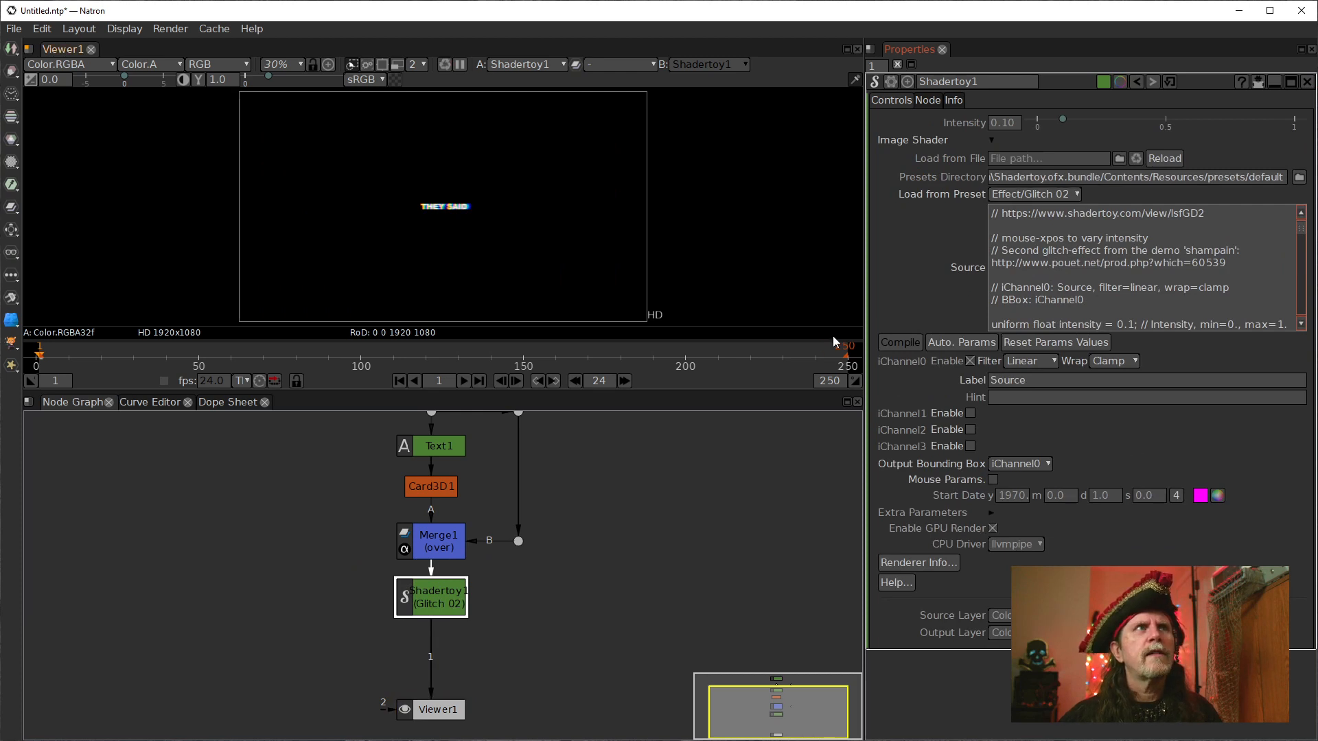
- Play the sequence through to frame 215 to preview the glitch, and apply Auto. Params to Shadertoy1
{"action": "left_click", "coordinate": [463, 380]}
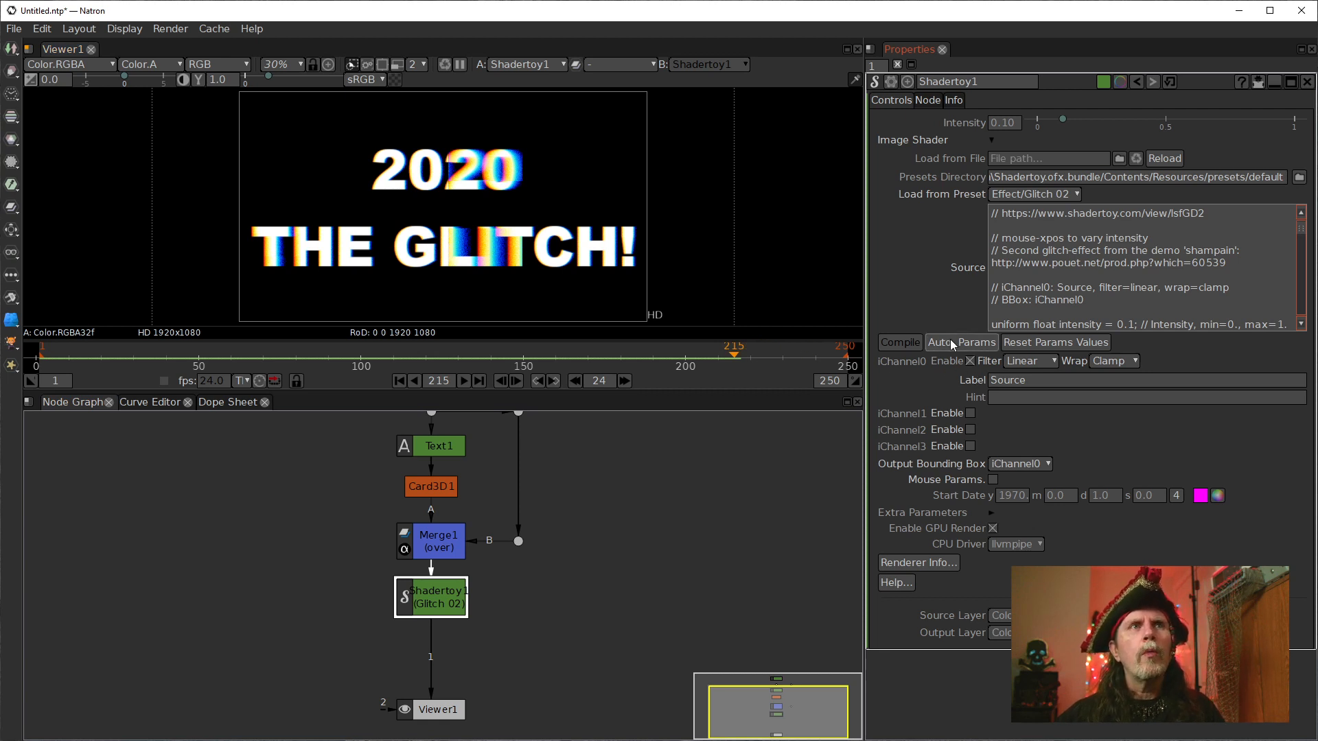
{"action": "left_click", "coordinate": [1062, 261]}
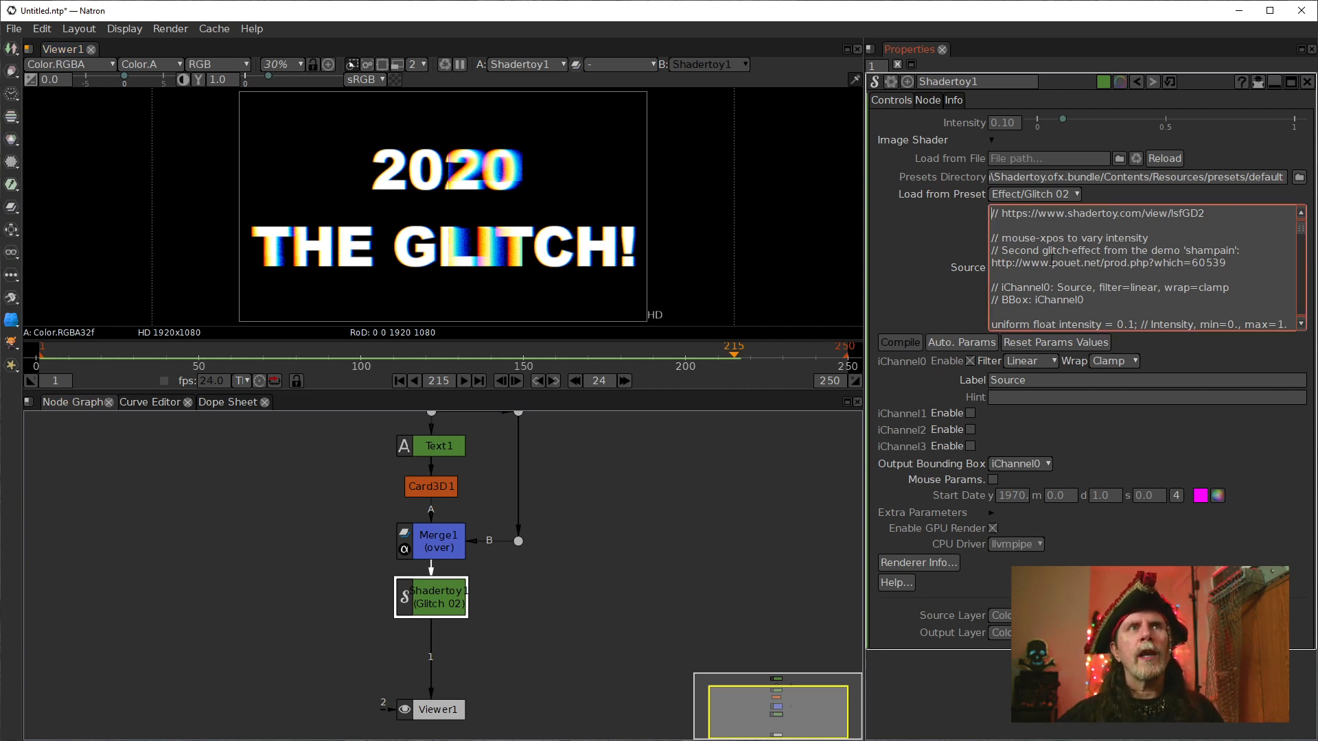
{"action": "left_click", "coordinate": [950, 344]}
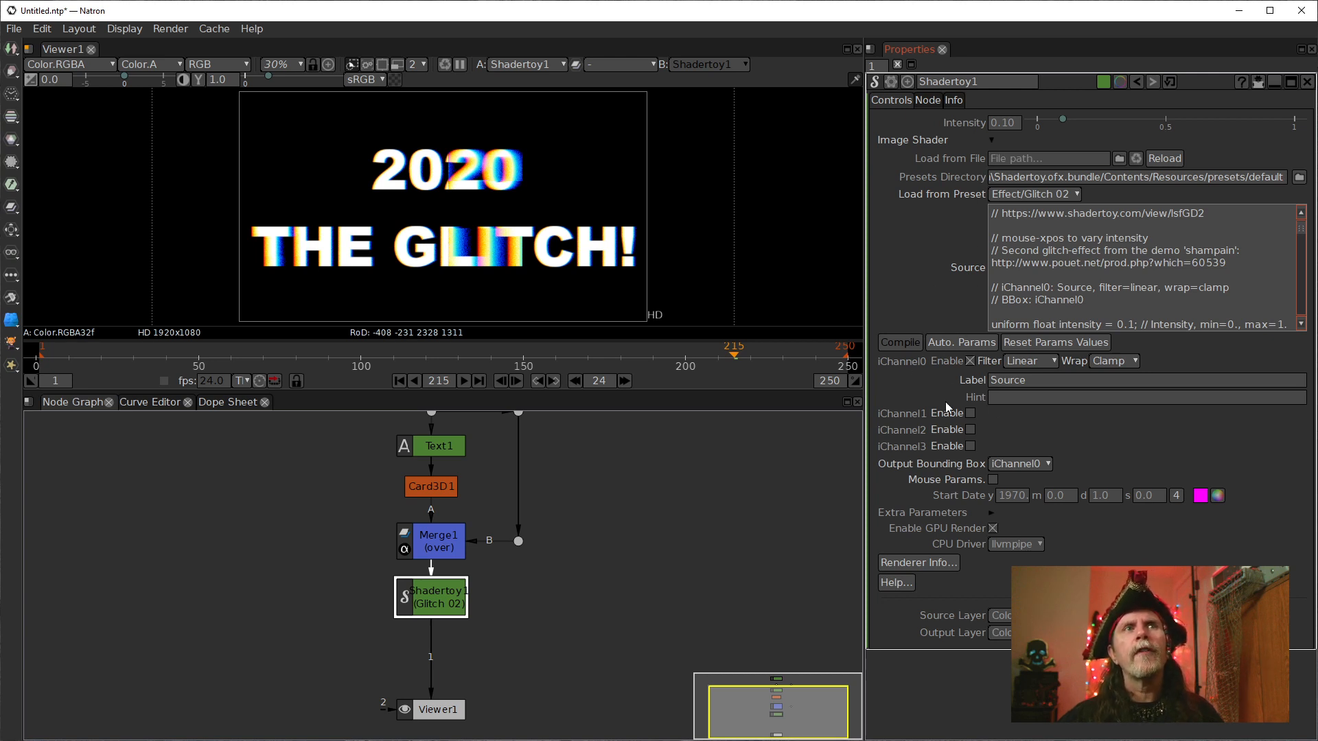
- Move Shadertoy1 slightly lower beneath Merge1 in the node graph and collapse its Image Shader settings
{"action": "left_click_drag", "start_coordinate": [439, 586], "coordinate": [445, 604]}
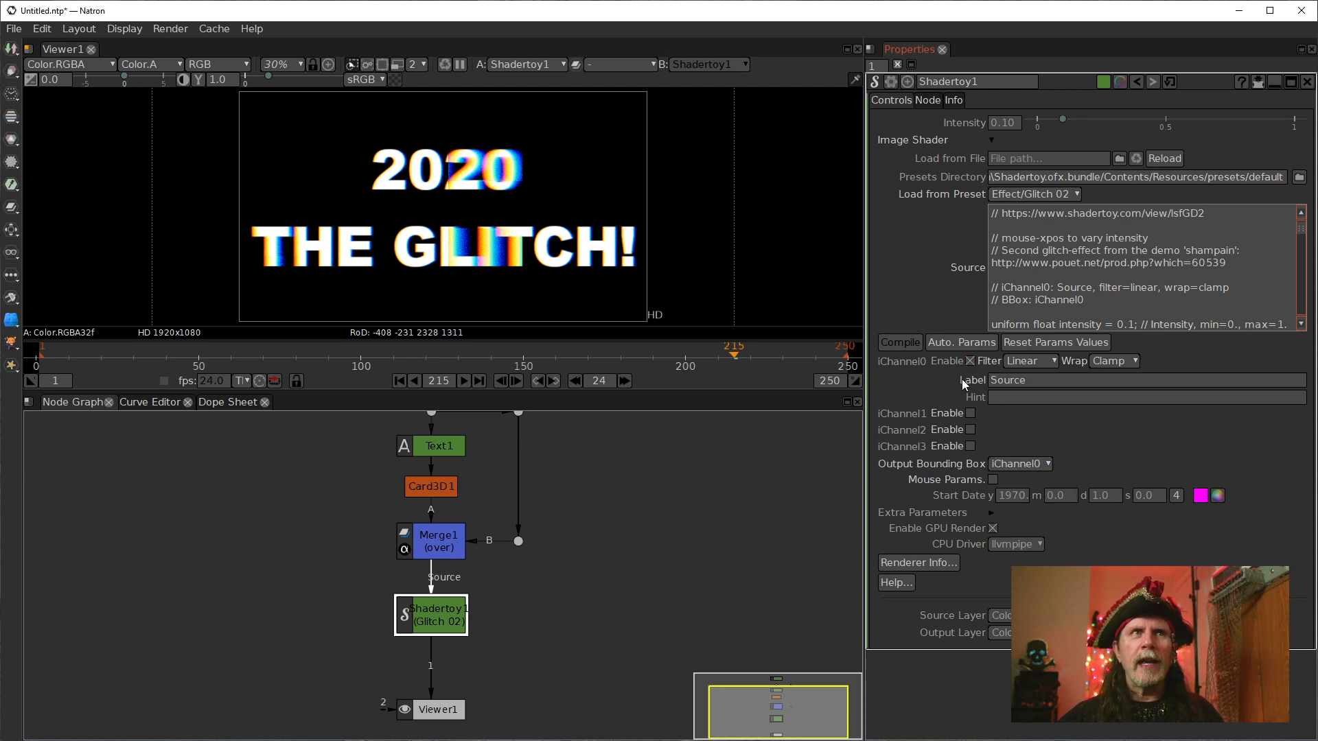
{"action": "left_click", "coordinate": [992, 382]}
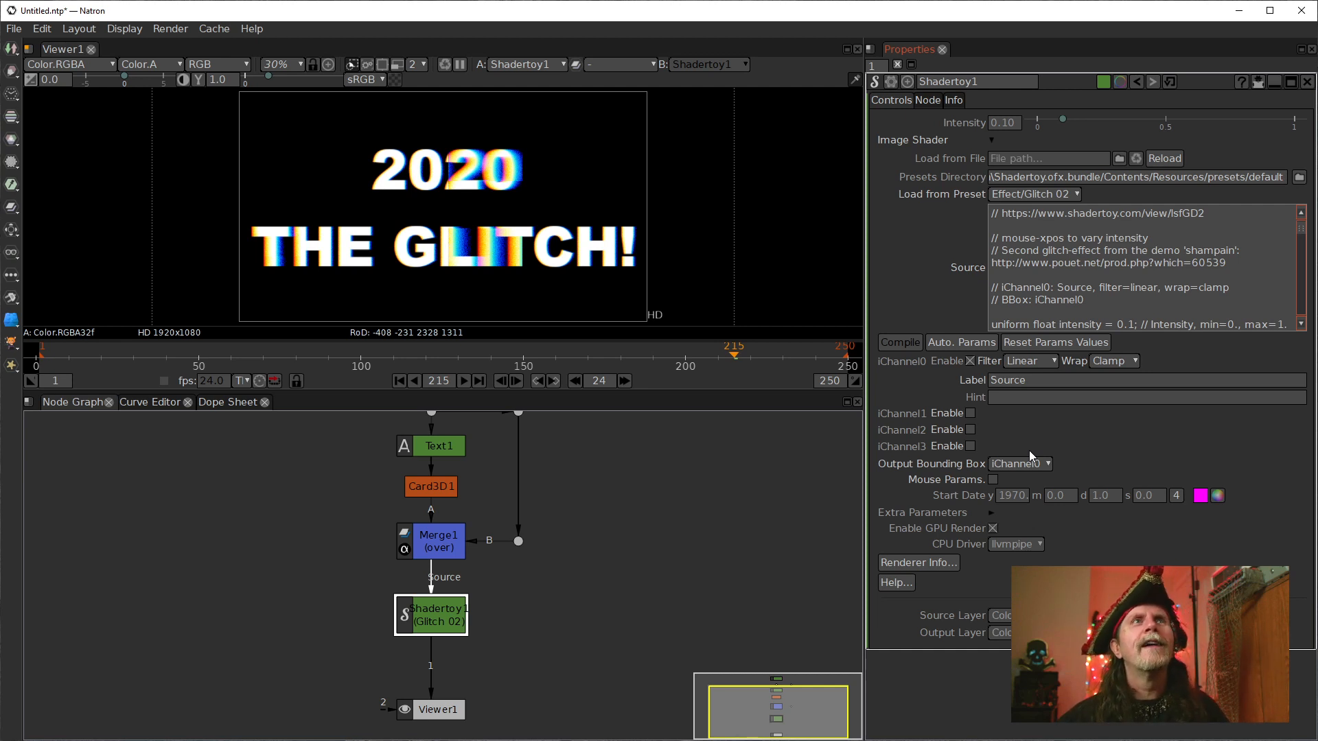
{"action": "left_click", "coordinate": [990, 141]}
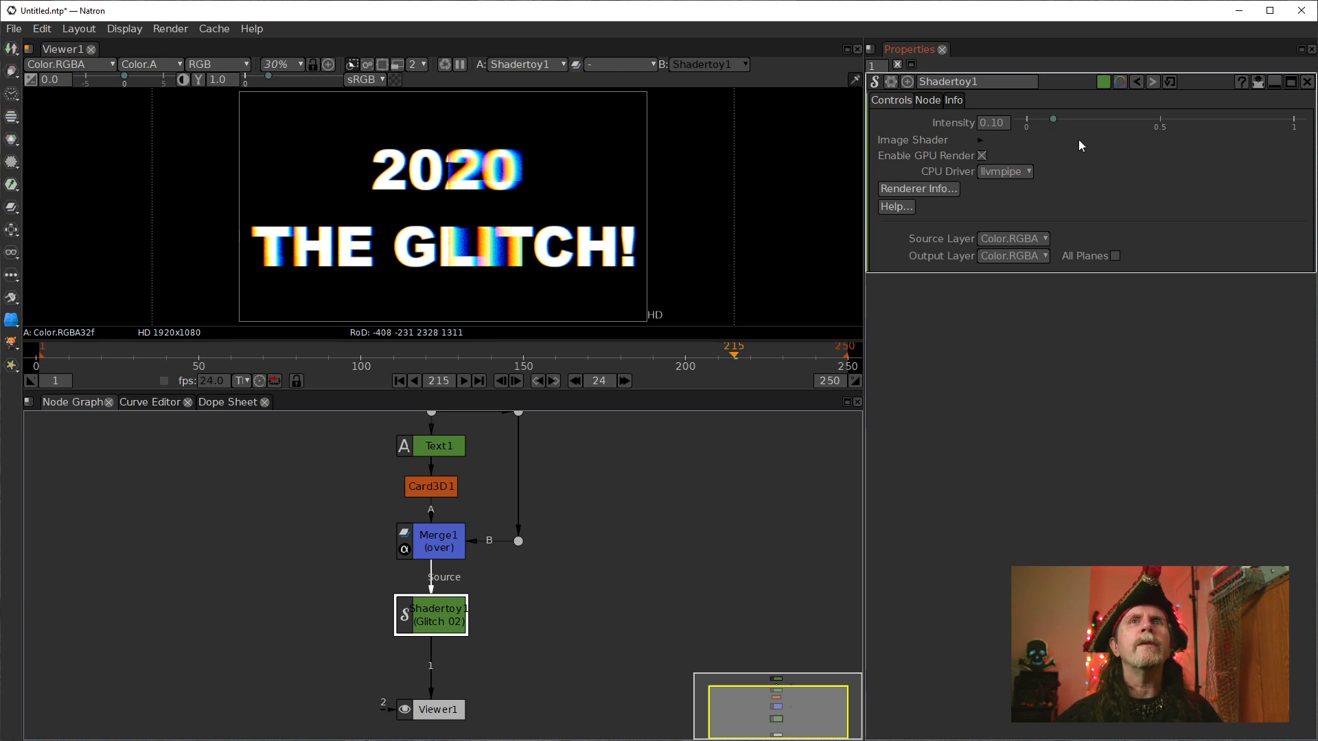
{"action": "left_click", "coordinate": [925, 140]}
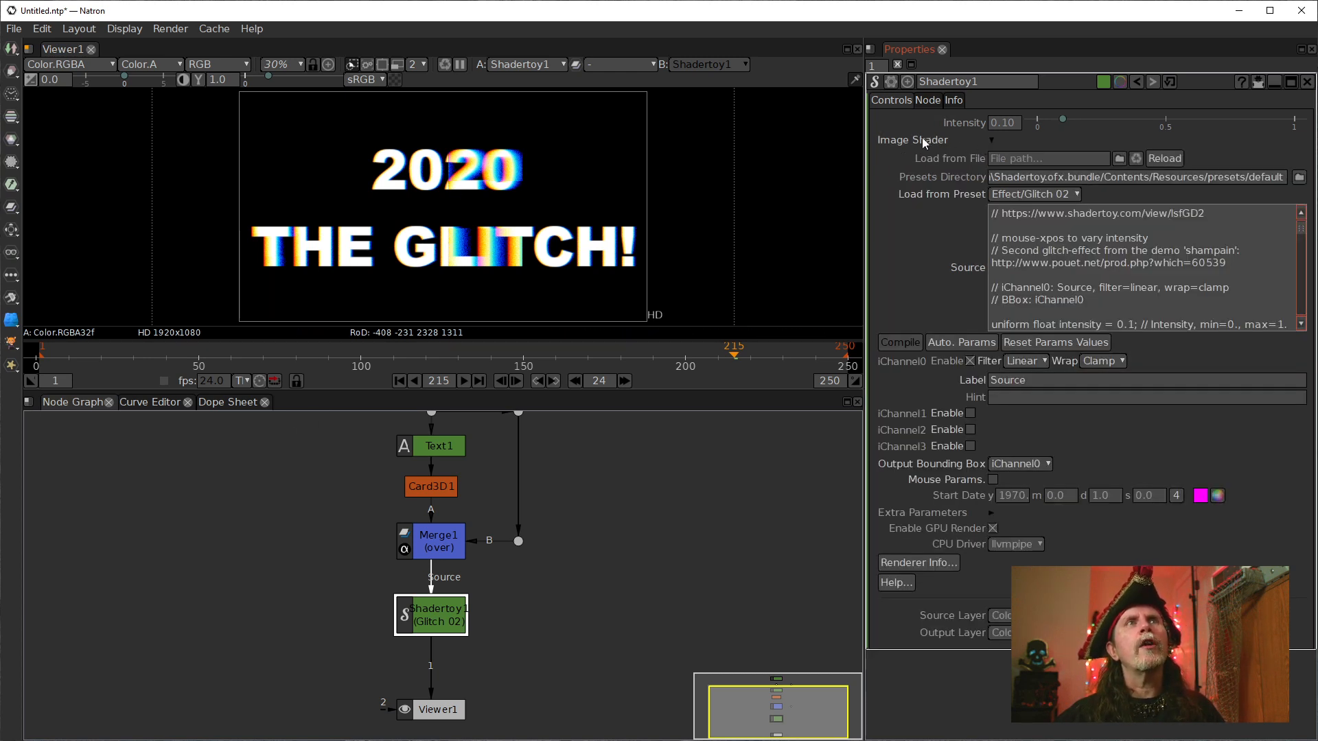
{"action": "left_click", "coordinate": [990, 139]}
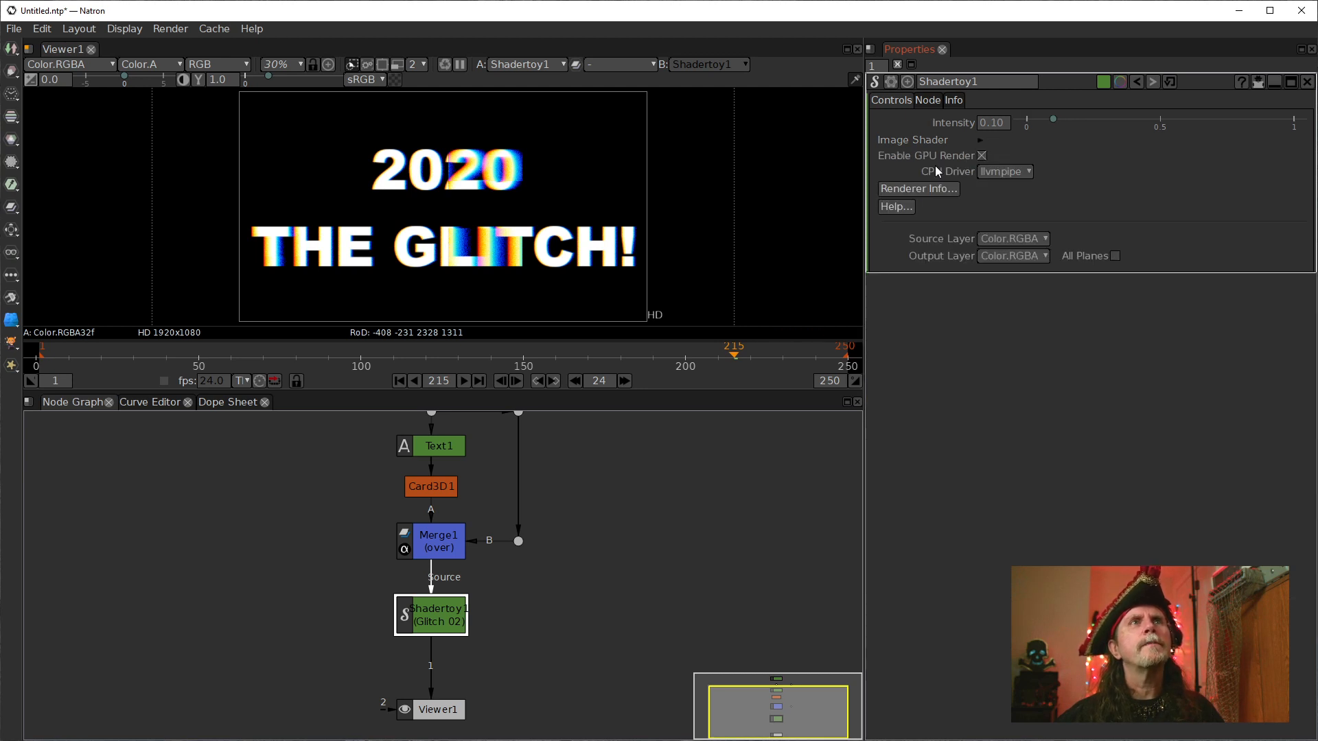
- Try Shadertoy1's Intensity at 0 and at 1.0 to compare the glitch on the final message
{"action": "left_click", "coordinate": [980, 156]}
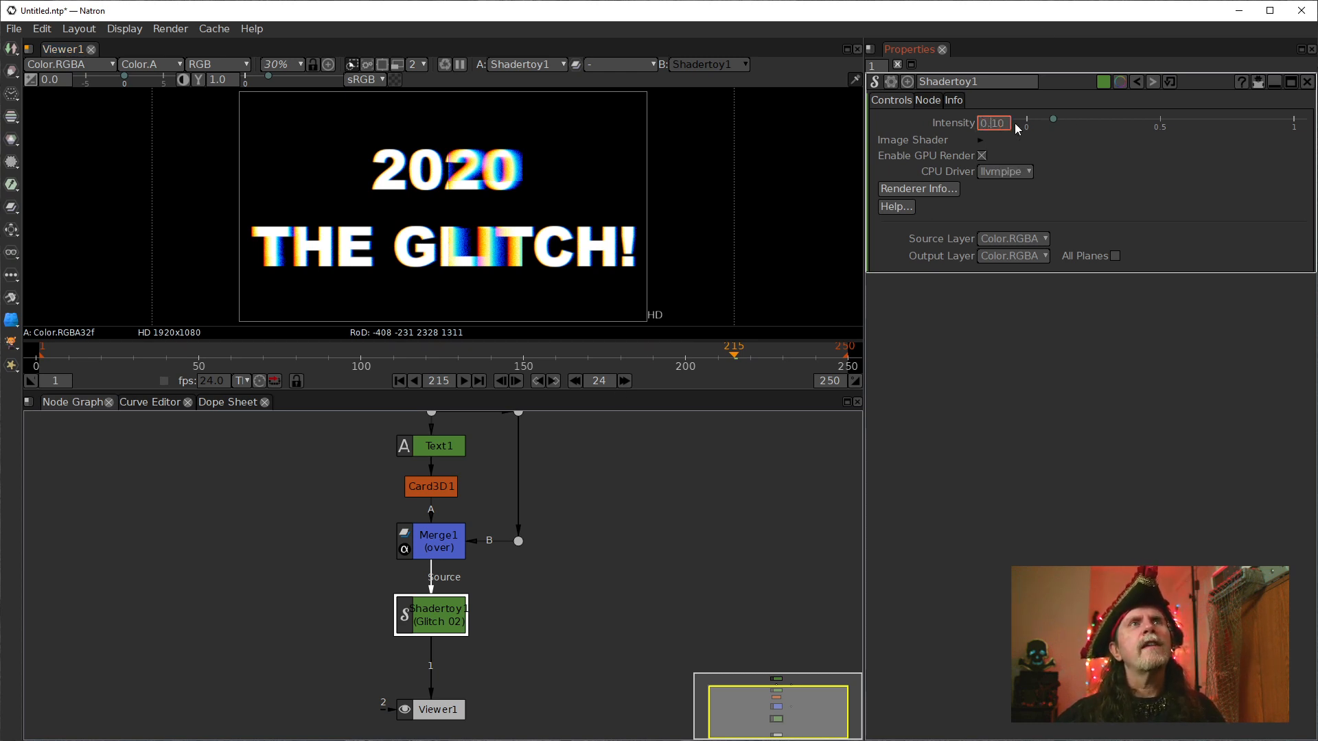
{"action": "left_click_drag", "start_coordinate": [1049, 119], "coordinate": [980, 122]}
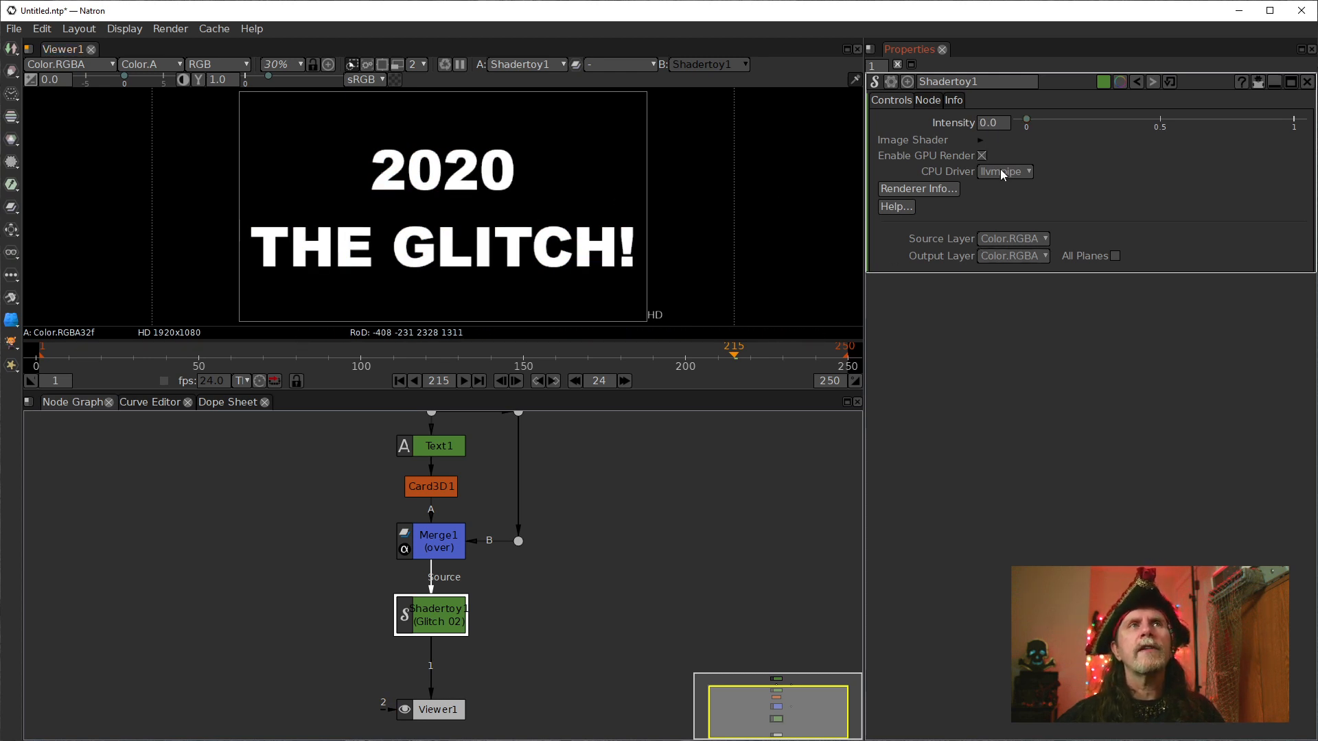
{"action": "left_click_drag", "start_coordinate": [1027, 121], "coordinate": [1294, 122]}
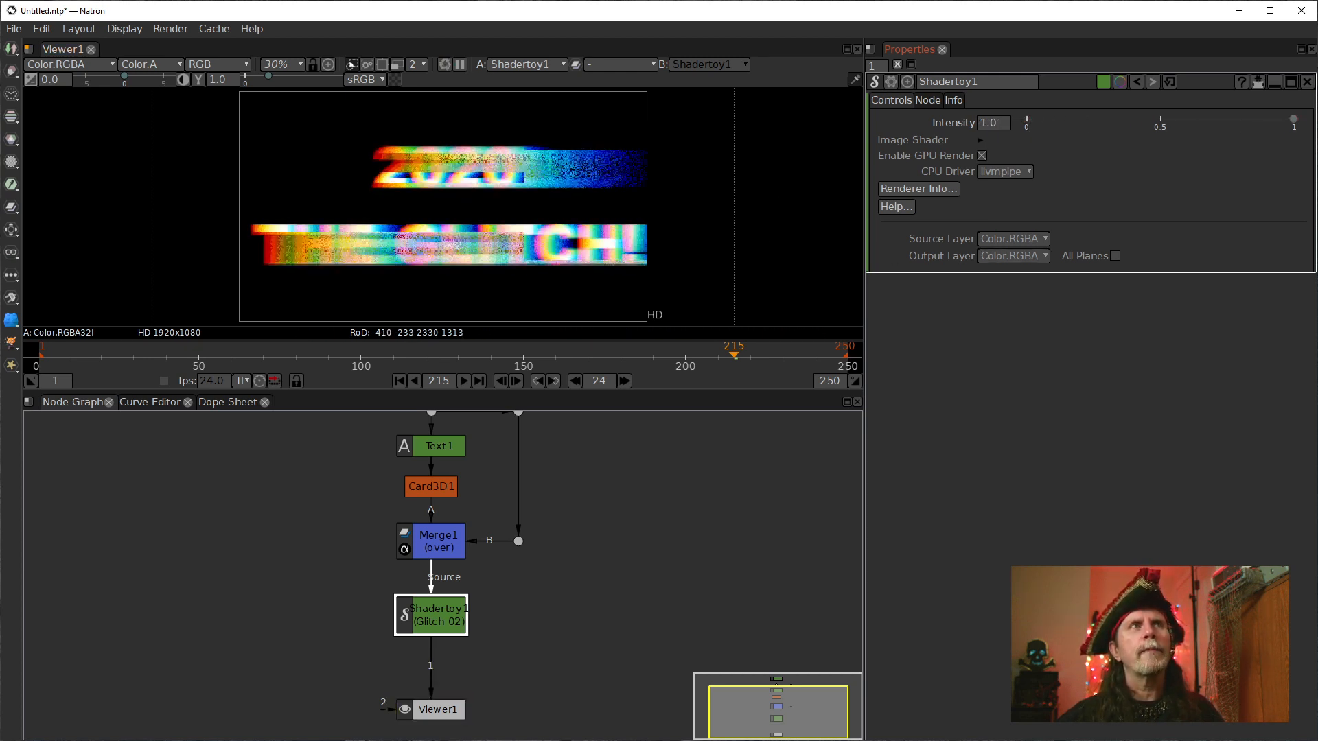
- Try a Shadertoy1 Intensity of 10, and reset the parameter to its default
{"action": "double_click", "coordinate": [983, 123]}
{"action": "type", "text": "4"}
{"action": "key", "text": "Return"}
{"action": "type", "text": "10"}
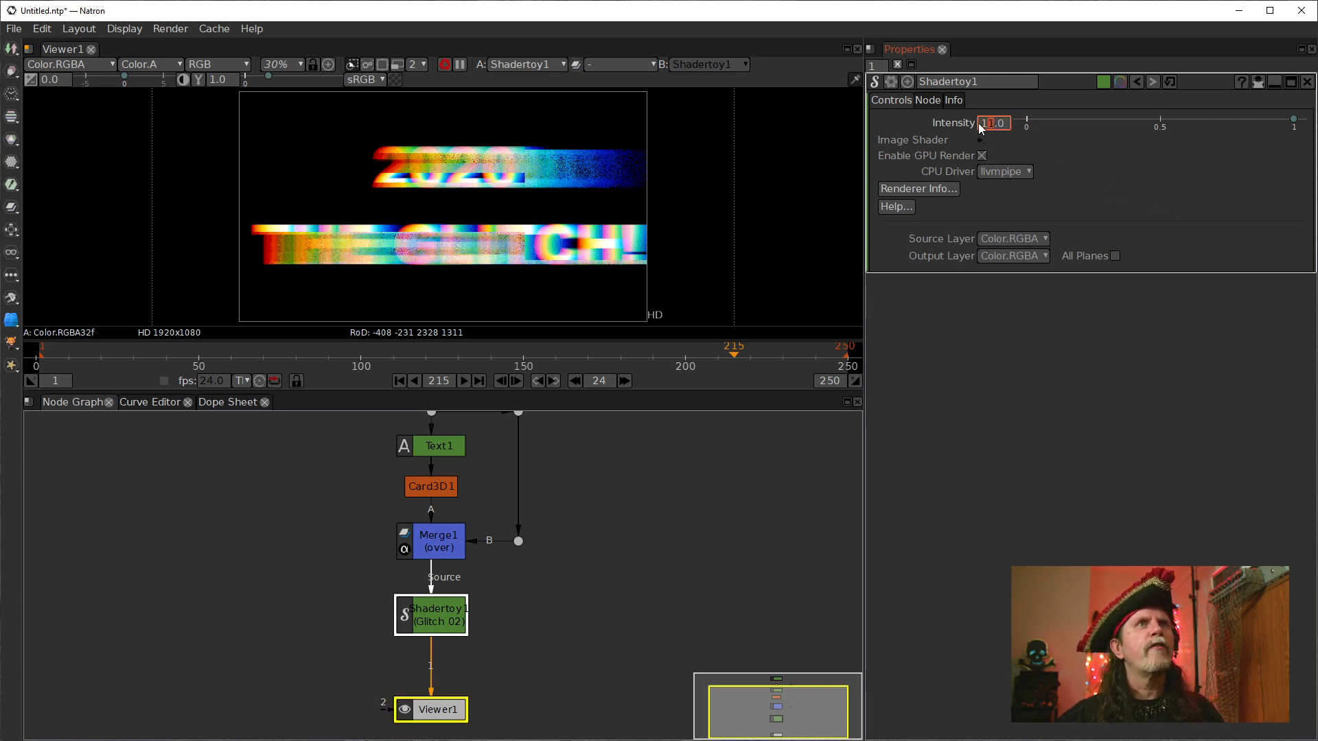
{"action": "scroll", "coordinate": [980, 124], "scroll_direction": "down", "scroll_amount": 2}
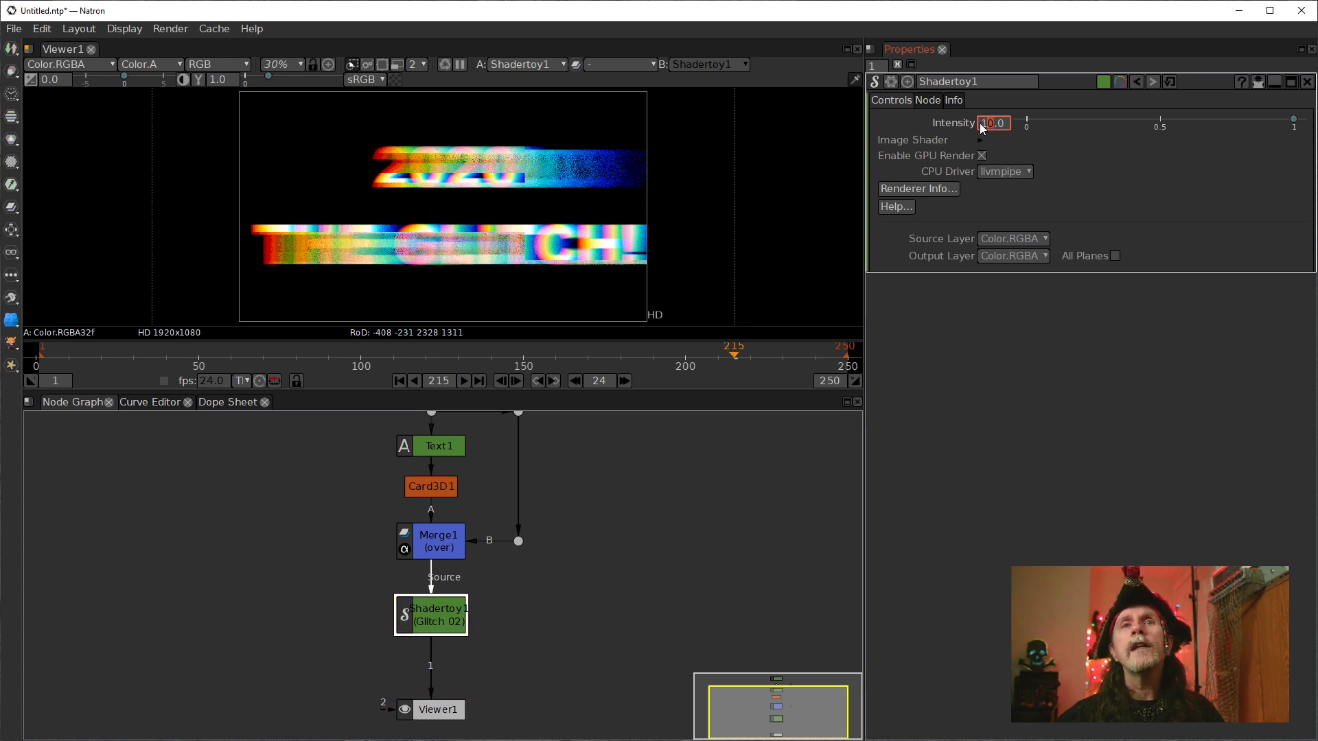
{"action": "right_click", "coordinate": [982, 125]}
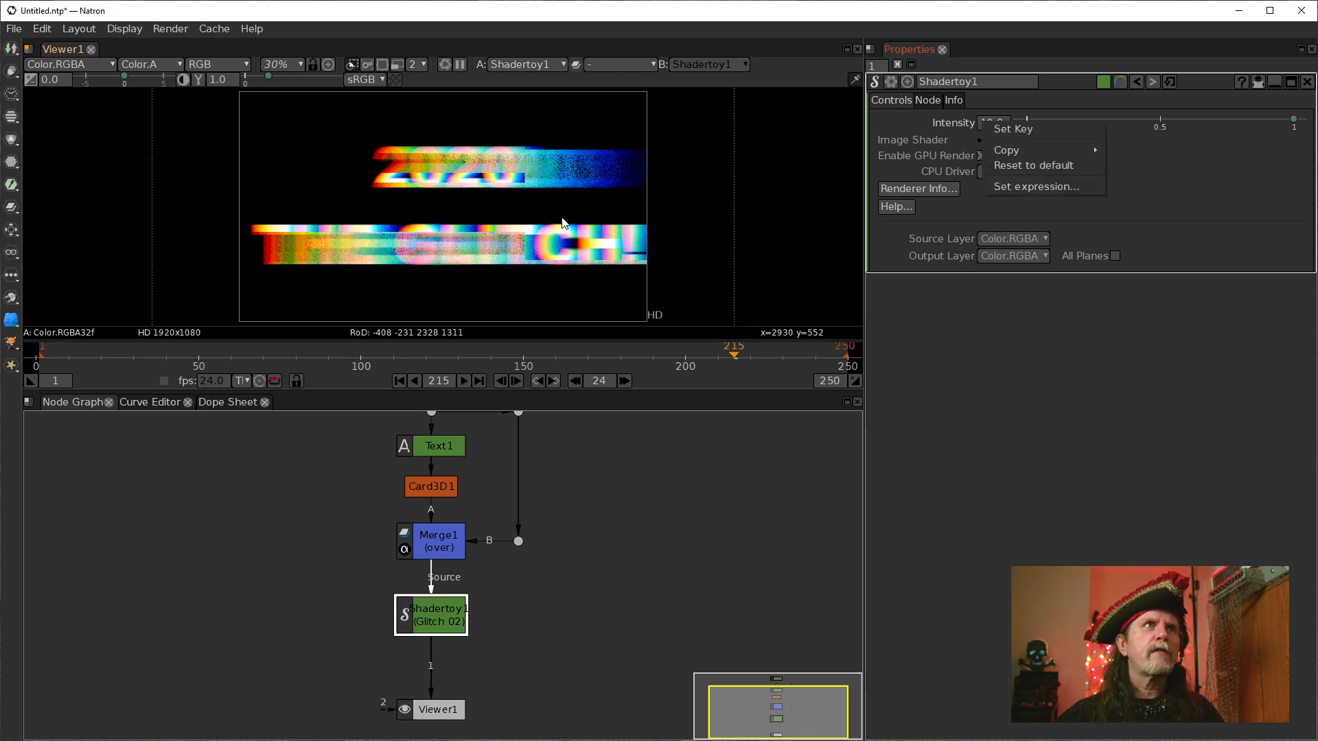
{"action": "left_click", "coordinate": [926, 125]}
{"action": "right_click", "coordinate": [989, 117]}
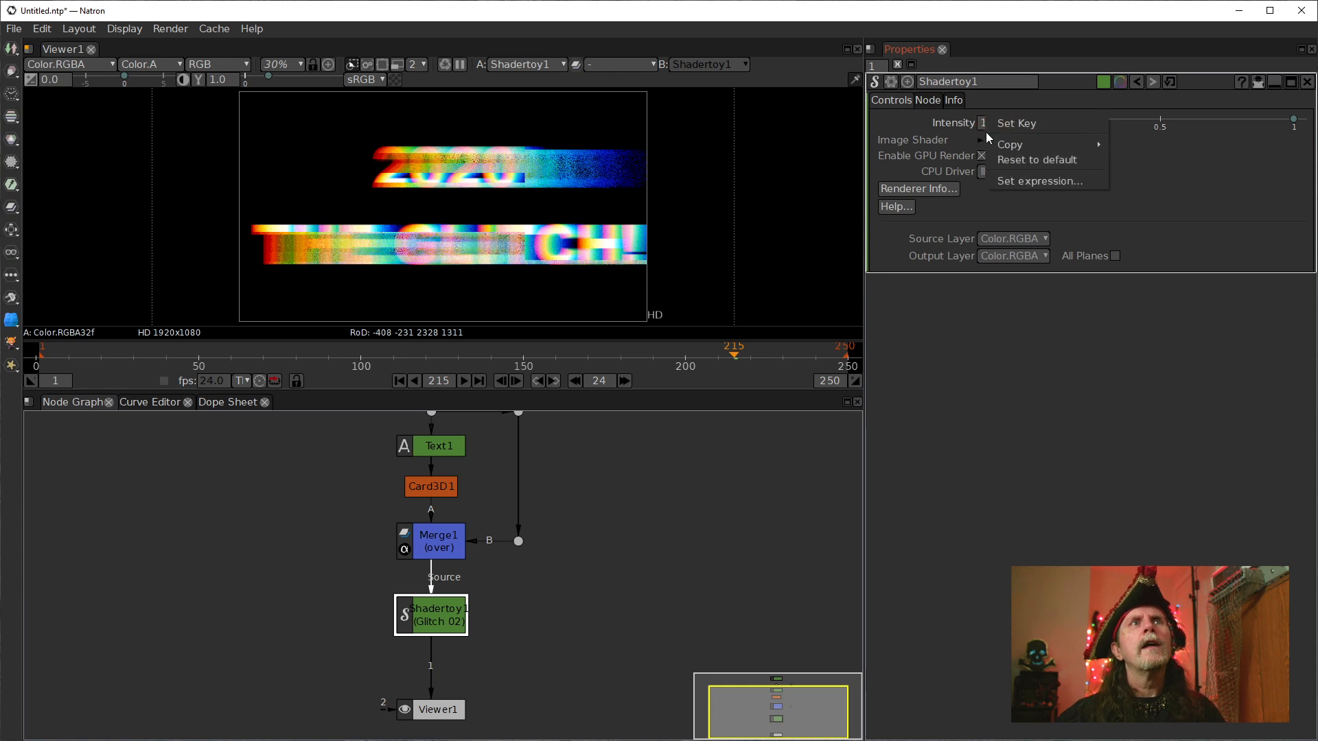
{"action": "left_click", "coordinate": [1035, 161]}
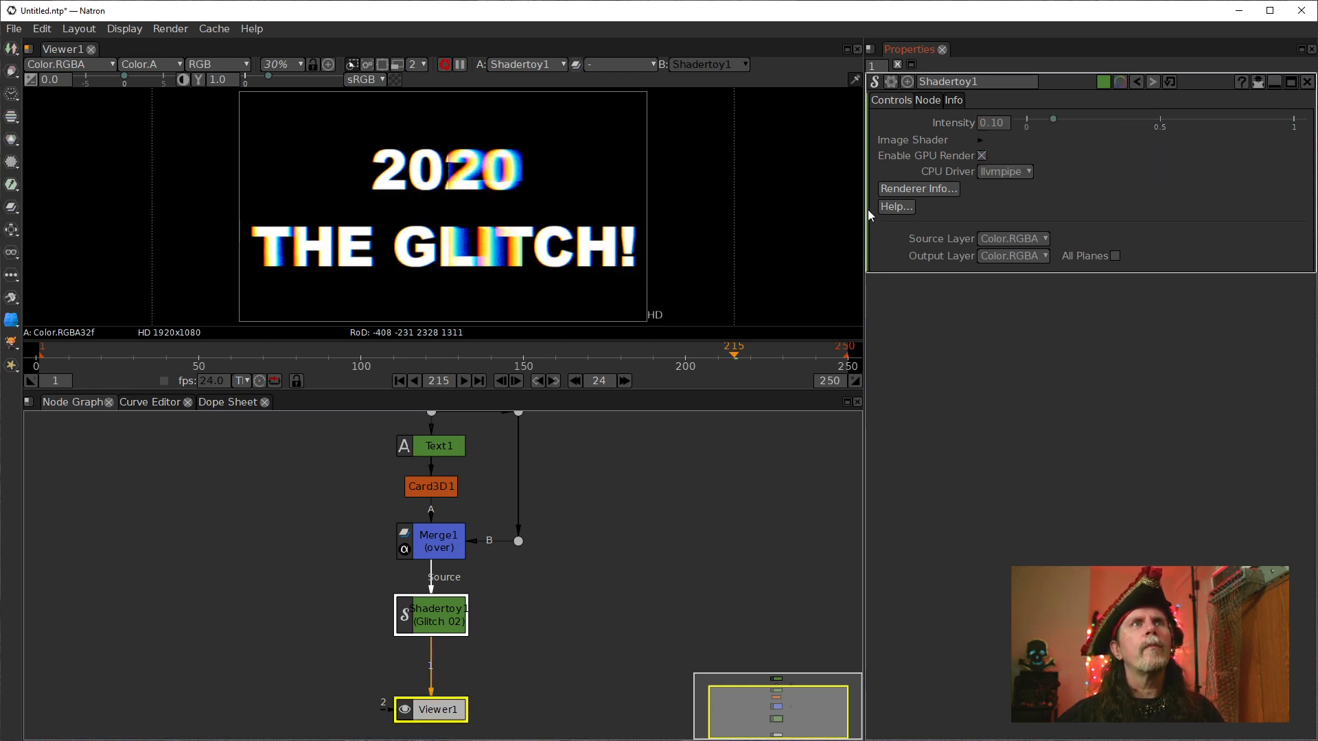
- Set Shadertoy1's Intensity to 0.50 at frame 1 and add a keyframe for it
{"action": "left_click", "coordinate": [399, 381]}
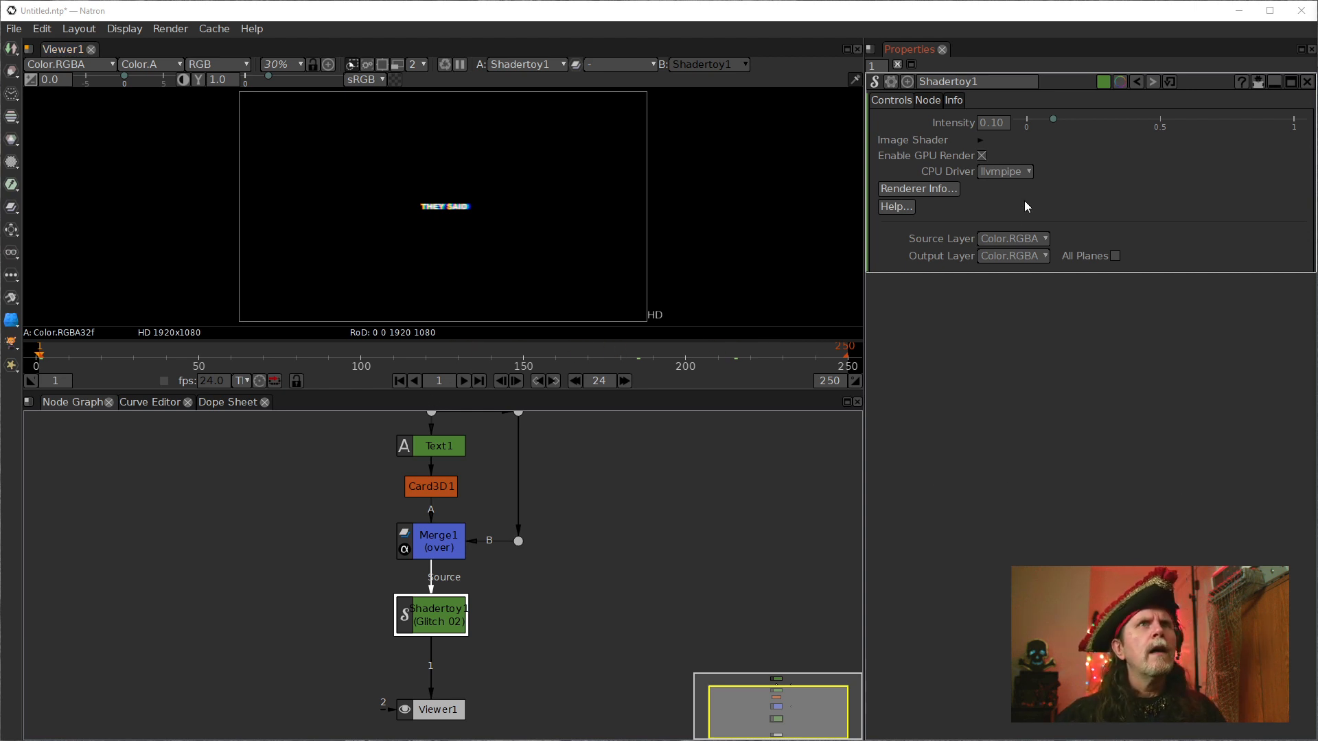
{"action": "left_click", "coordinate": [996, 127]}
{"action": "scroll", "coordinate": [996, 130], "scroll_direction": "up", "scroll_amount": 3}
{"action": "scroll", "coordinate": [997, 130], "scroll_direction": "up", "scroll_amount": 1}
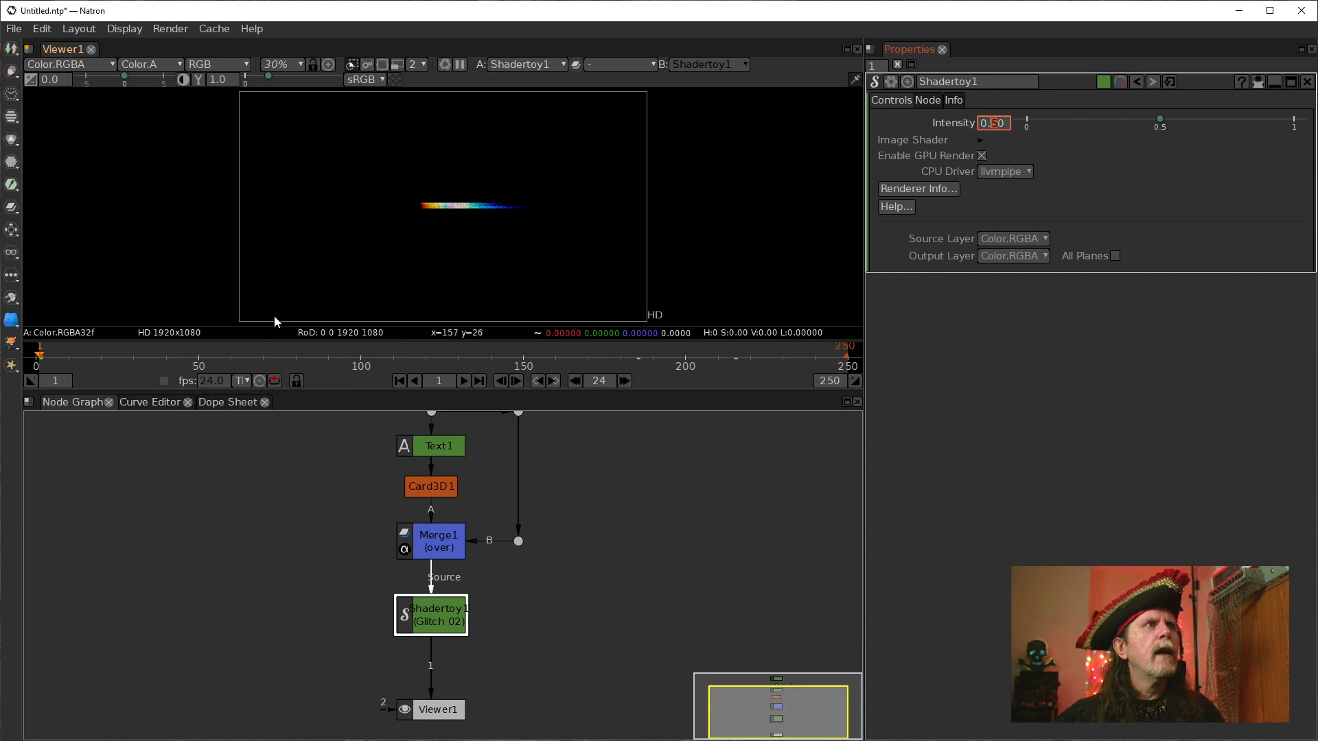
{"action": "right_click", "coordinate": [991, 124]}
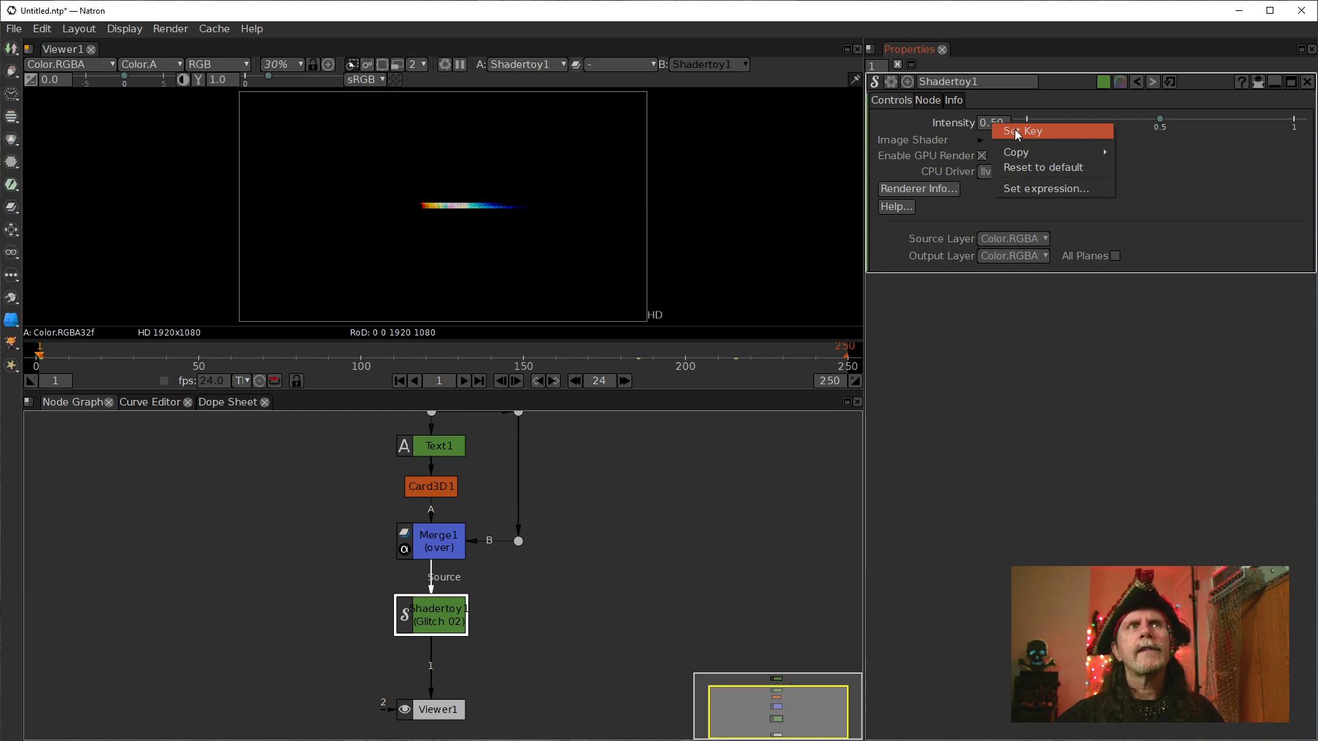
{"action": "left_click", "coordinate": [1016, 132]}
{"action": "mouse_move", "coordinate": [970, 176]}
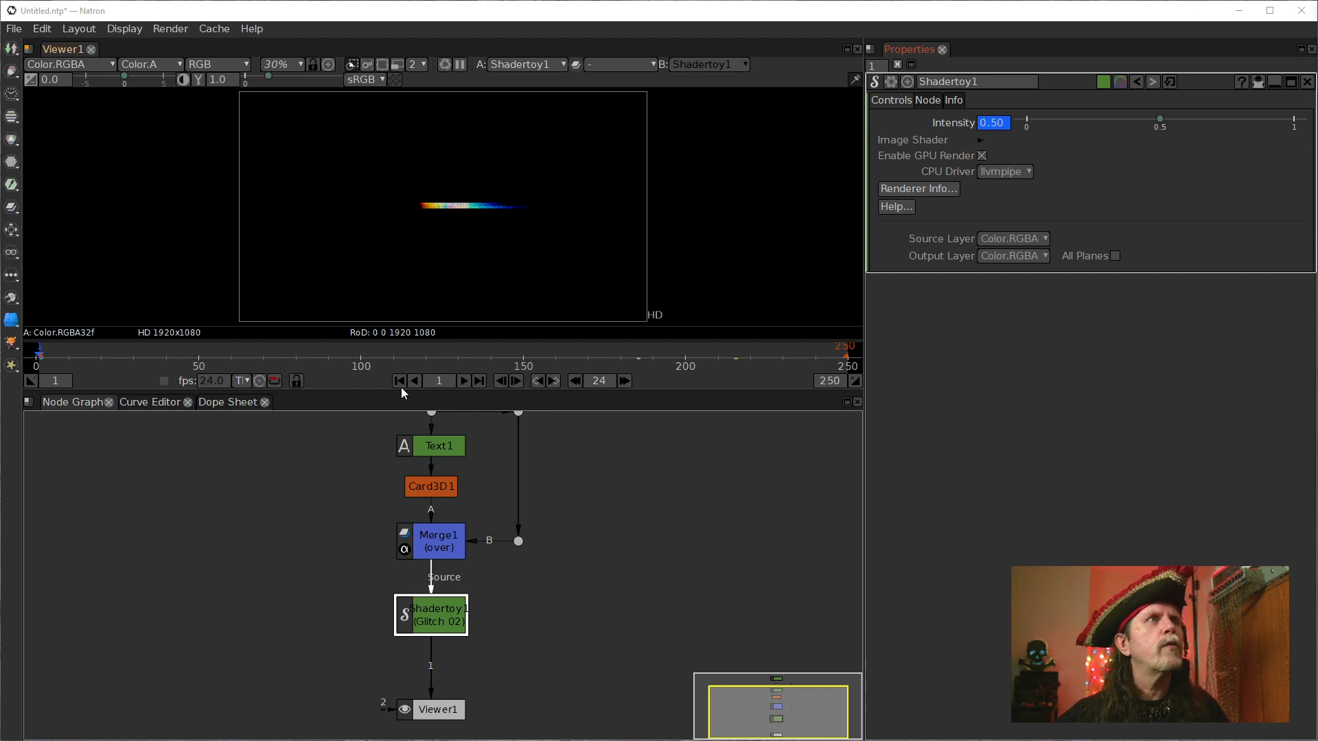
- Keyframe Shadertoy1's Intensity at 0.365 on frame 36
{"action": "left_click", "coordinate": [625, 381]}
{"action": "left_click", "coordinate": [625, 381]}
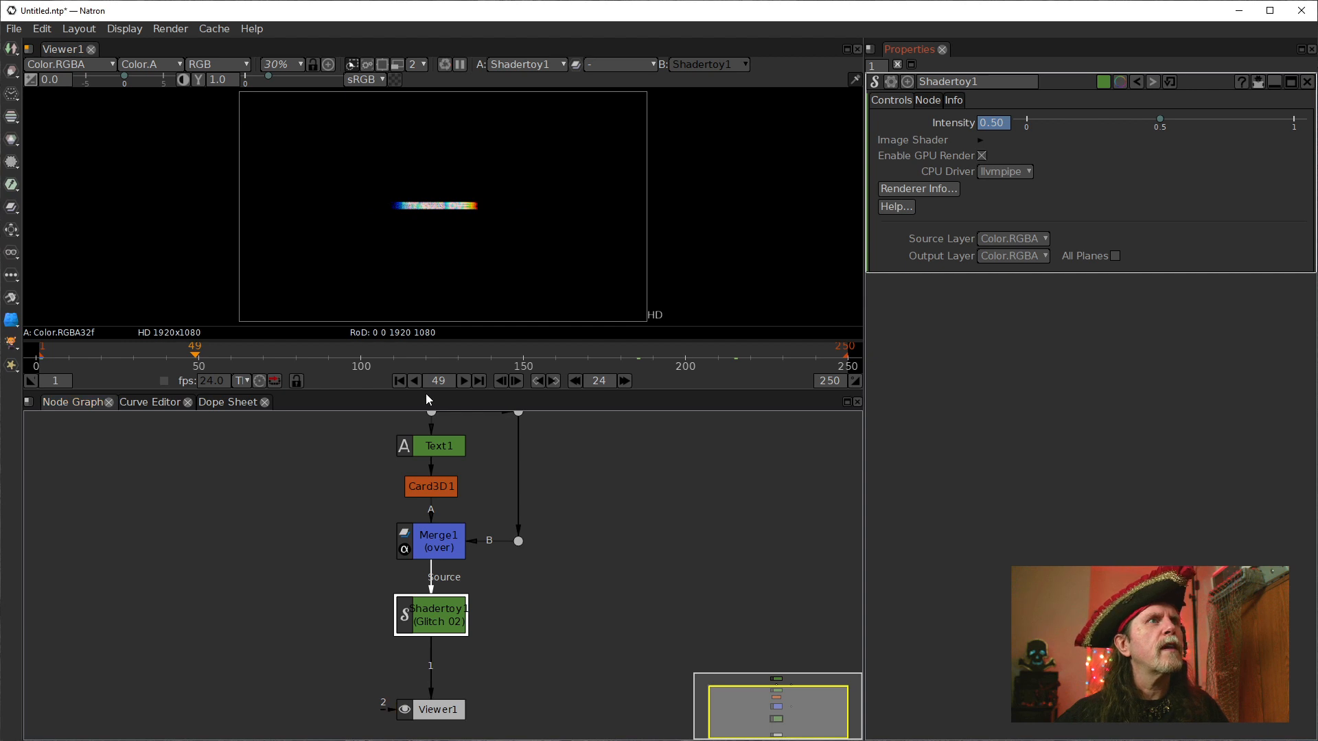
{"action": "left_click_drag", "start_coordinate": [182, 367], "coordinate": [159, 365]}
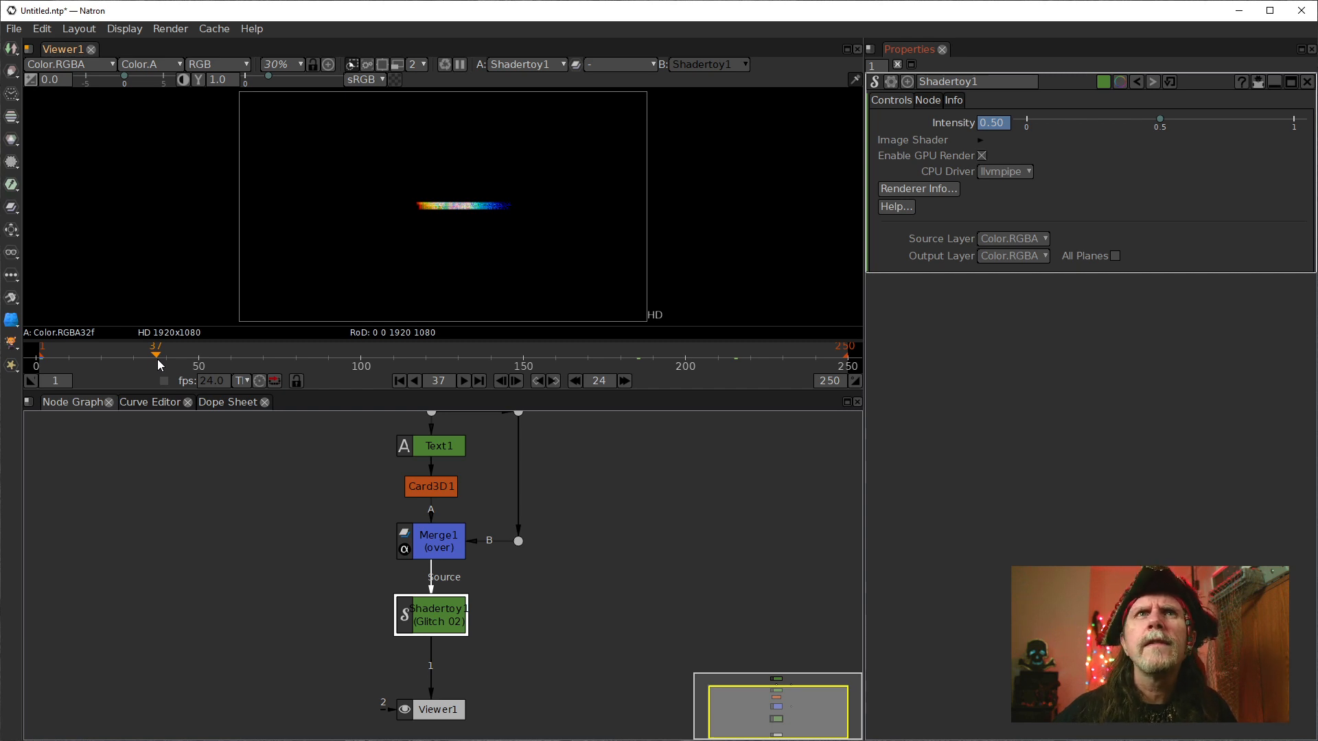
{"action": "left_click", "coordinate": [154, 365]}
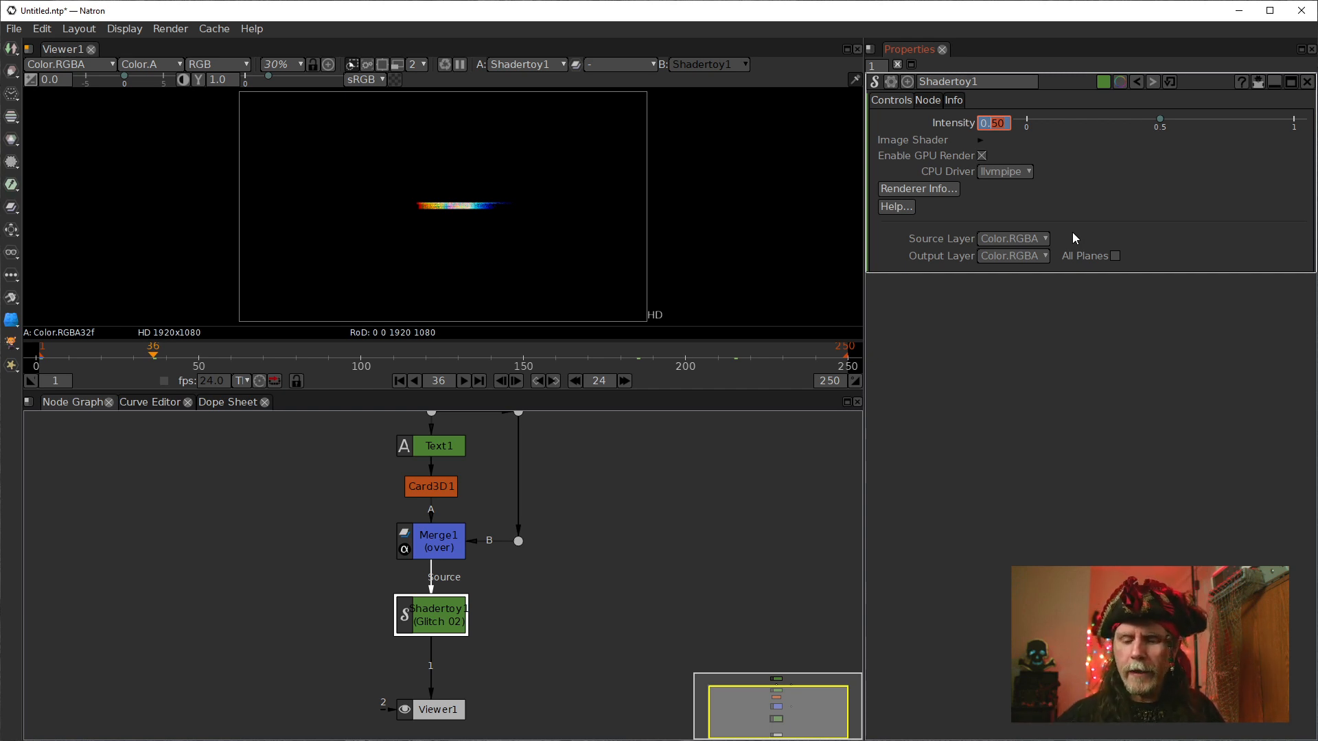
{"action": "type", "text": "365"}
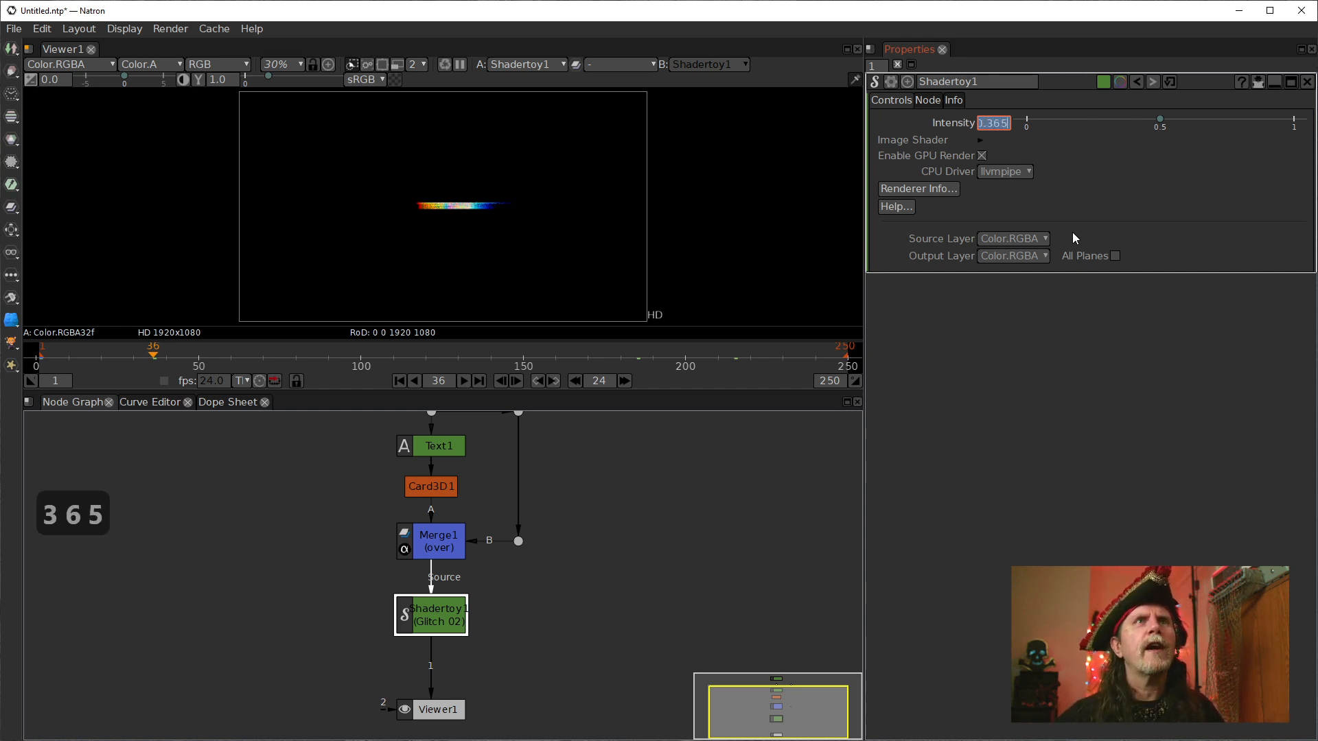
{"action": "key", "text": "Return"}
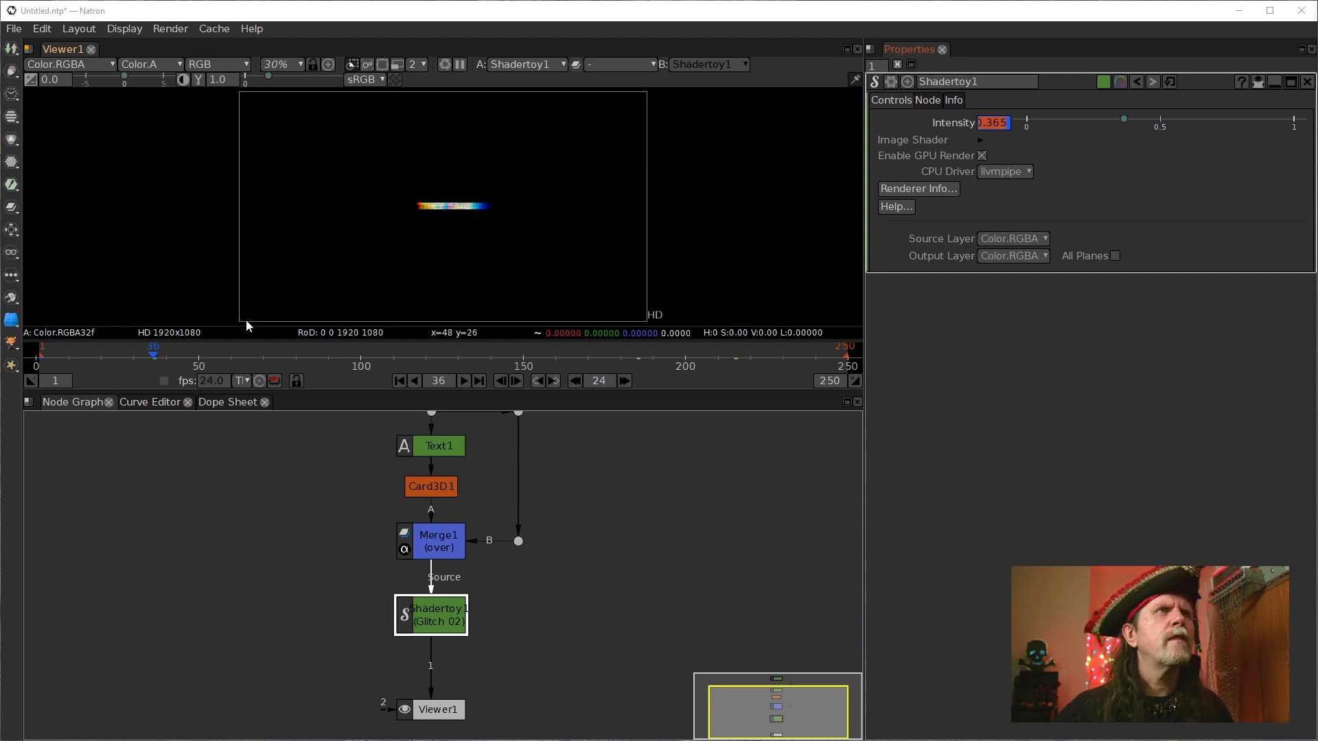
- Keyframe Shadertoy1's Intensity at 0 on frame 45 and inspect the "THEY SAID" text up close
{"action": "left_click", "coordinate": [183, 364]}
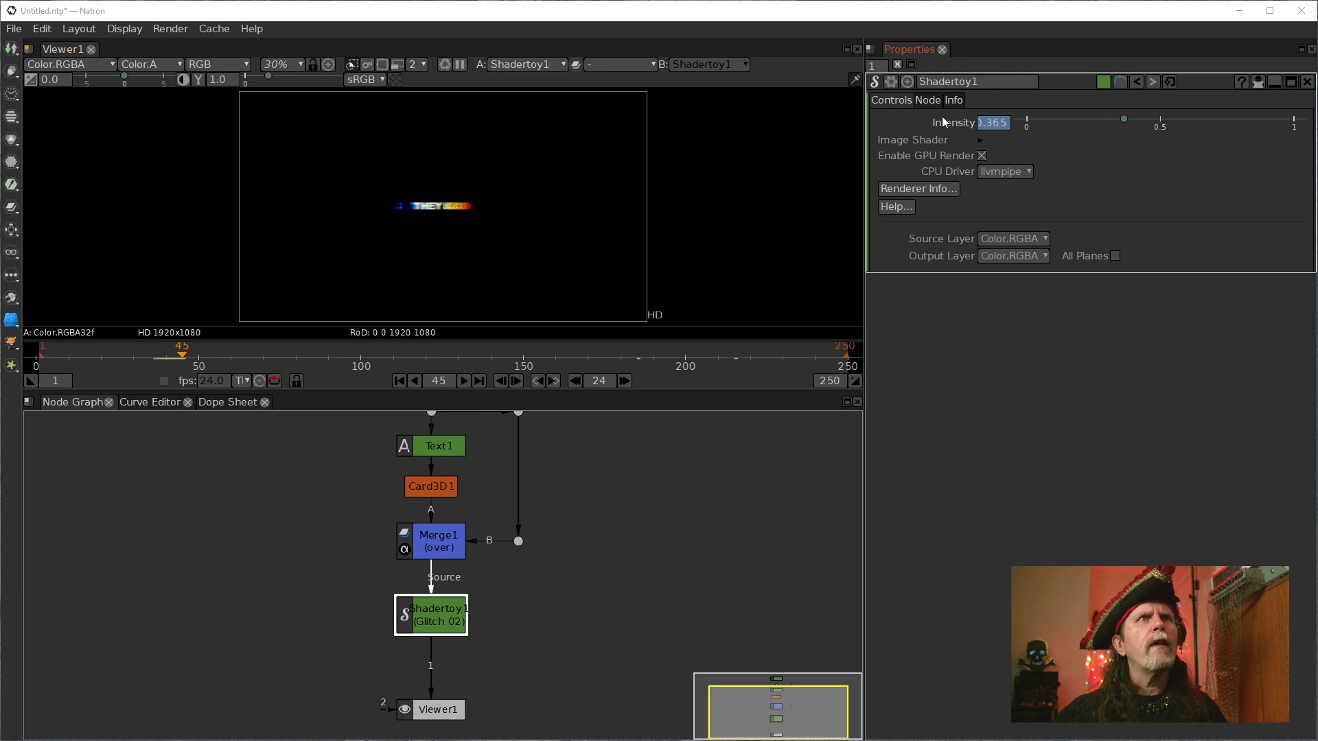
{"action": "double_click", "coordinate": [989, 125]}
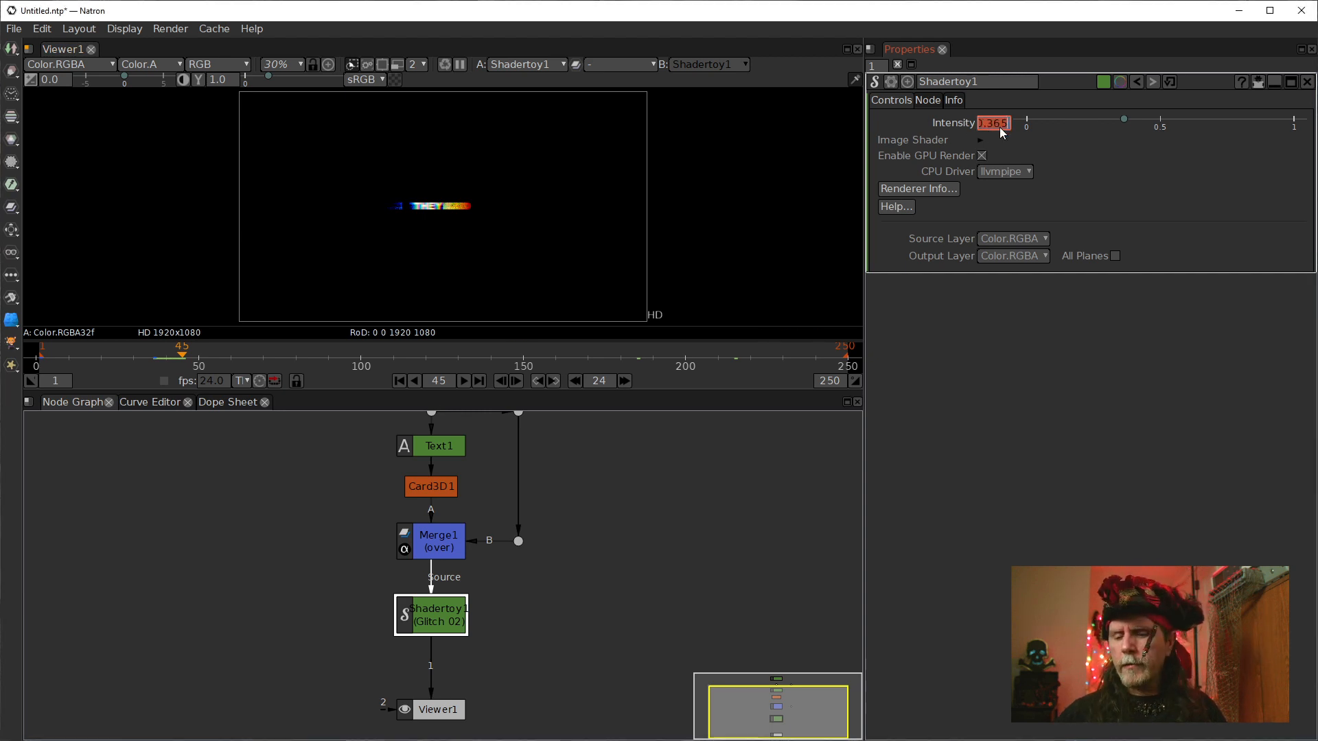
{"action": "type", "text": "0"}
{"action": "key", "text": "Return"}
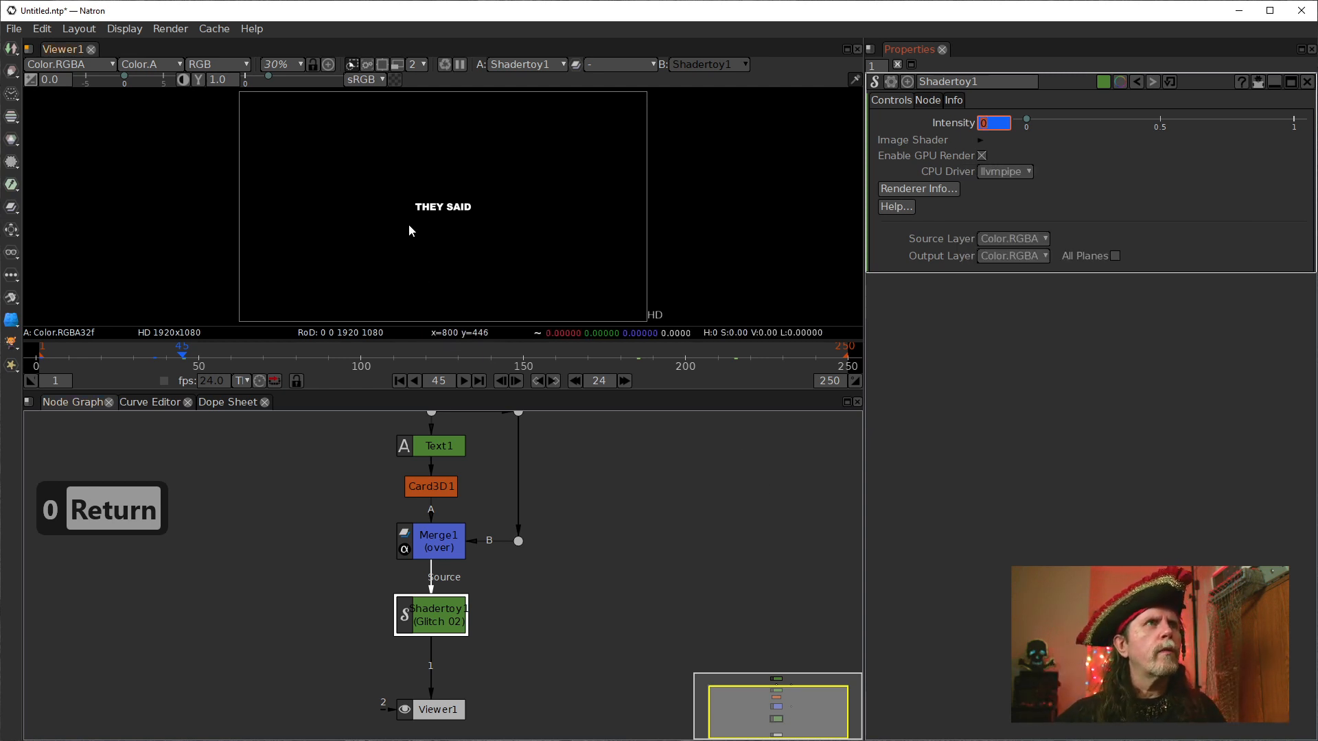
{"action": "scroll", "coordinate": [397, 247], "scroll_direction": "up", "scroll_amount": 6}
{"action": "scroll", "coordinate": [422, 230], "scroll_direction": "up", "scroll_amount": 1}
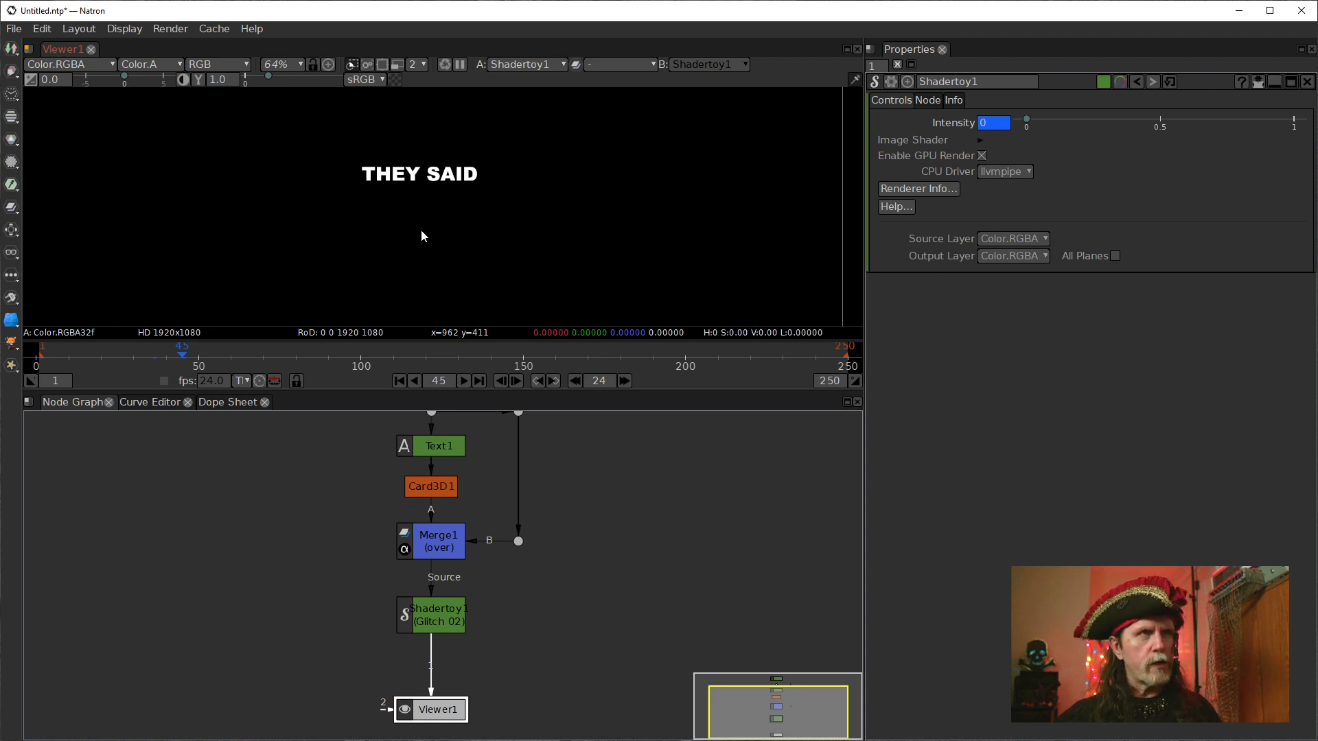
{"action": "key", "text": "f"}
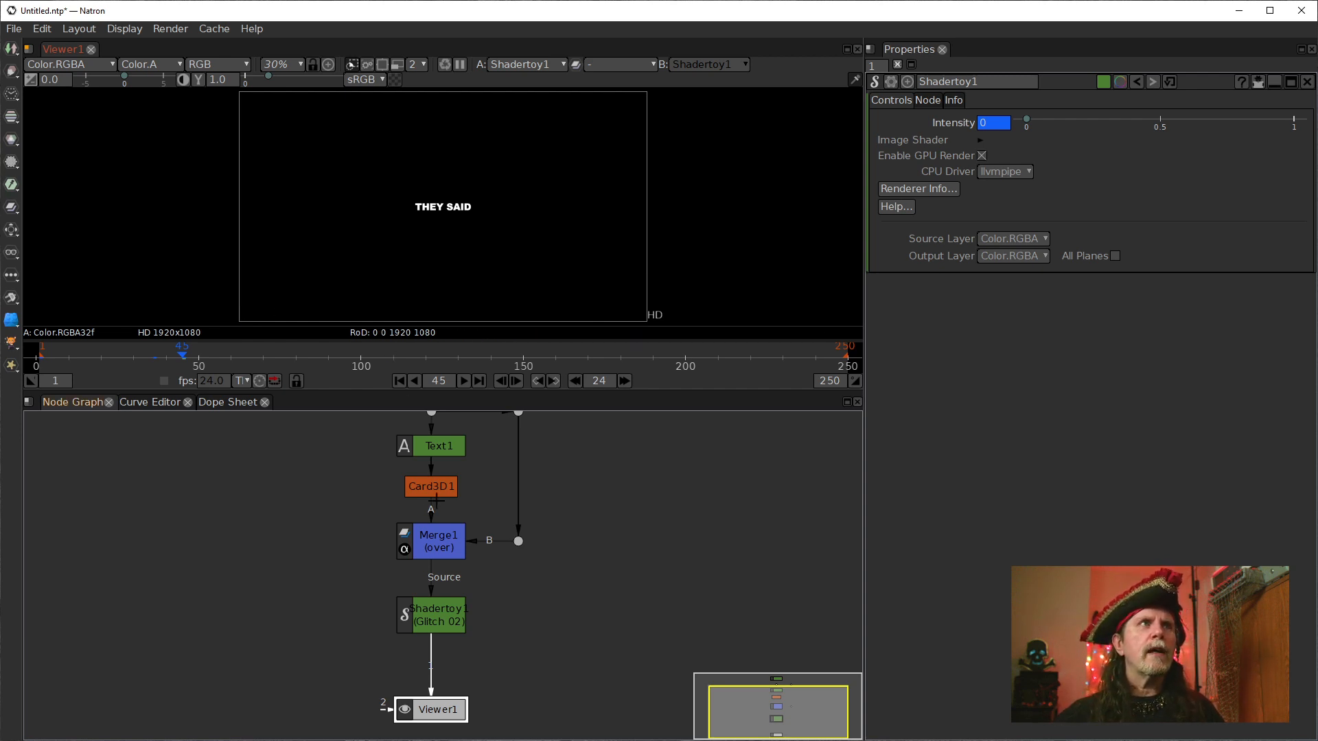
- Try Merge1's Bounding Box option B, and restore it to Union
{"action": "left_click", "coordinate": [434, 542]}
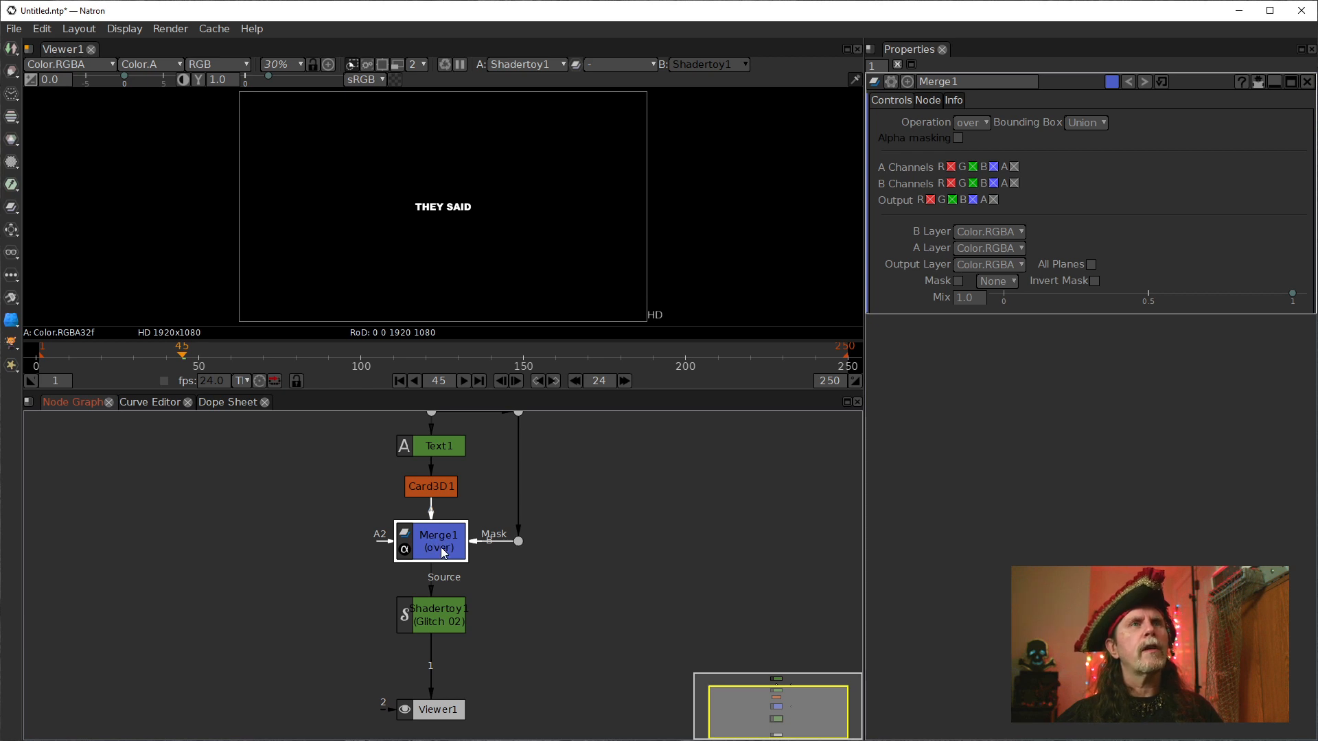
{"action": "left_click", "coordinate": [1095, 123]}
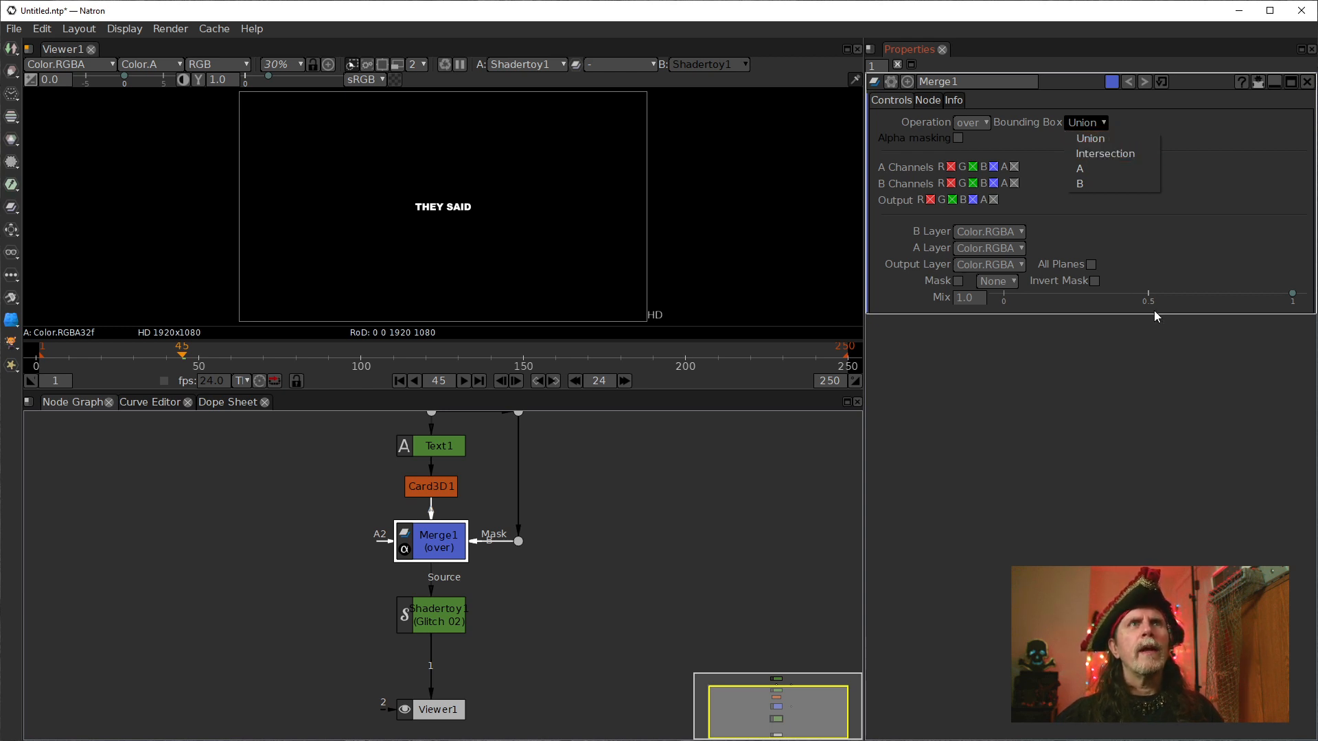
{"action": "left_click", "coordinate": [1137, 240]}
{"action": "left_click", "coordinate": [1089, 122]}
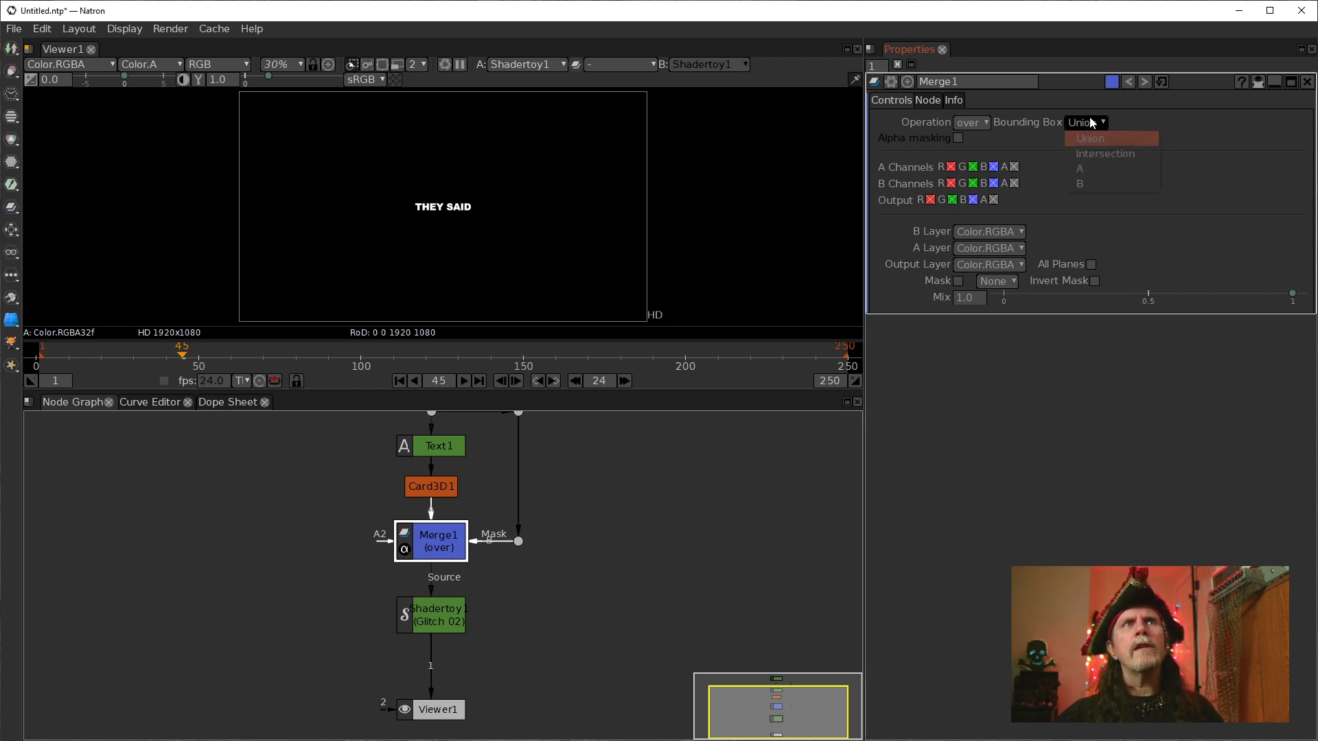
{"action": "left_click", "coordinate": [1092, 183]}
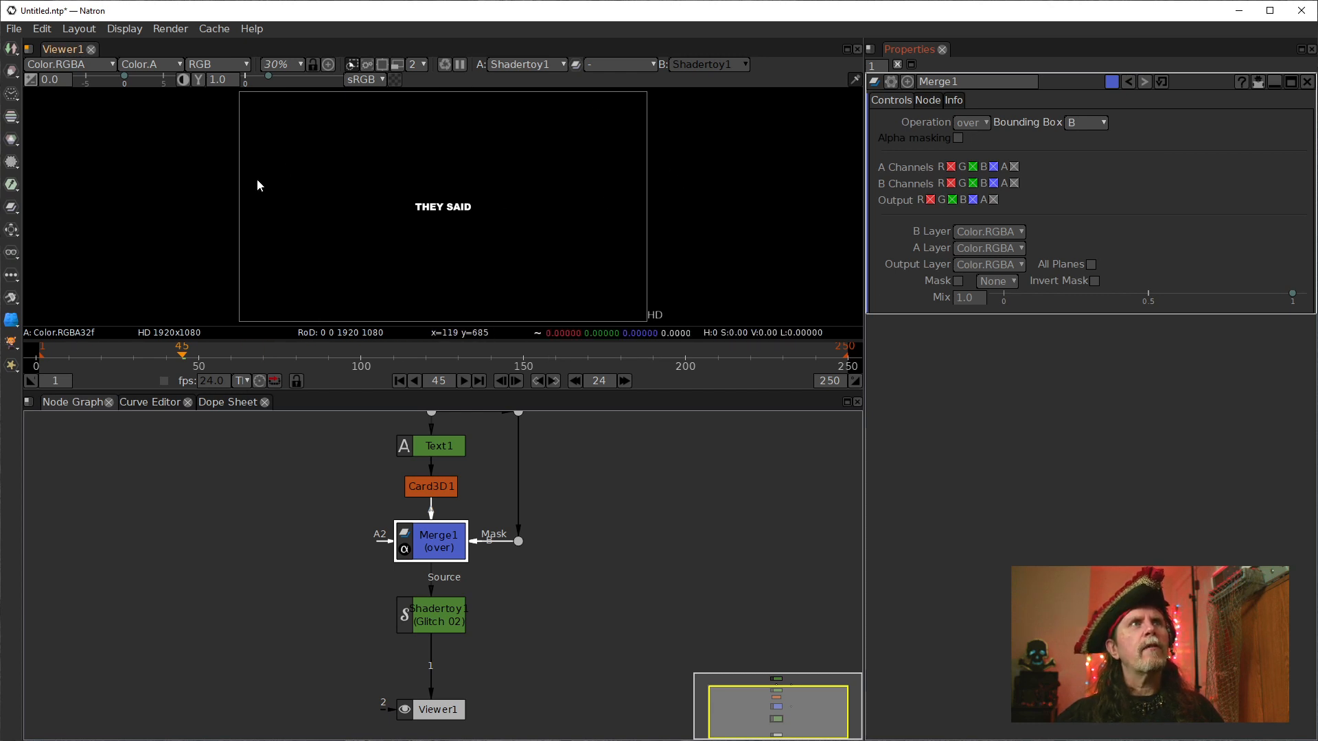
{"action": "left_click", "coordinate": [1079, 123]}
{"action": "left_click", "coordinate": [1088, 144]}
- Examine how far the image extent spreads around the HD frame at frame 245 with Merge1's Union bounding box
{"action": "left_click", "coordinate": [832, 355]}
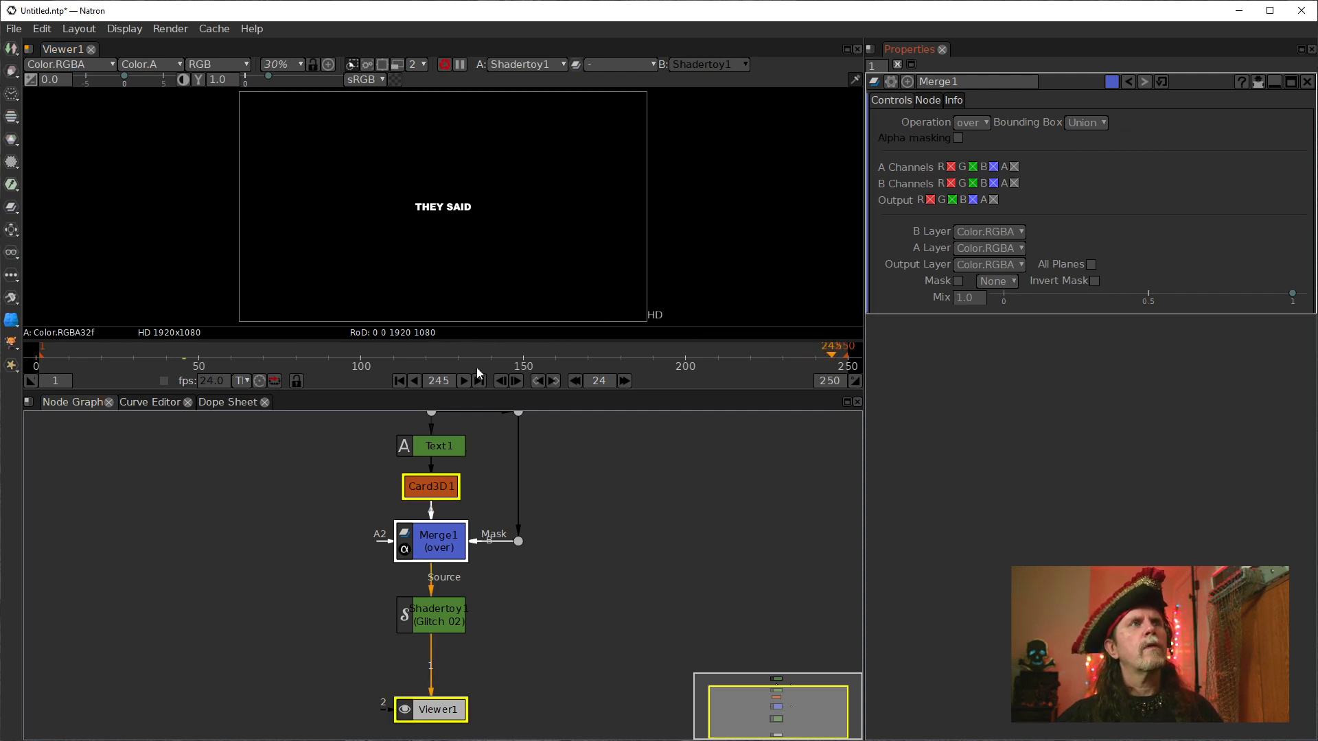
{"action": "scroll", "coordinate": [465, 256], "scroll_direction": "down", "scroll_amount": 3}
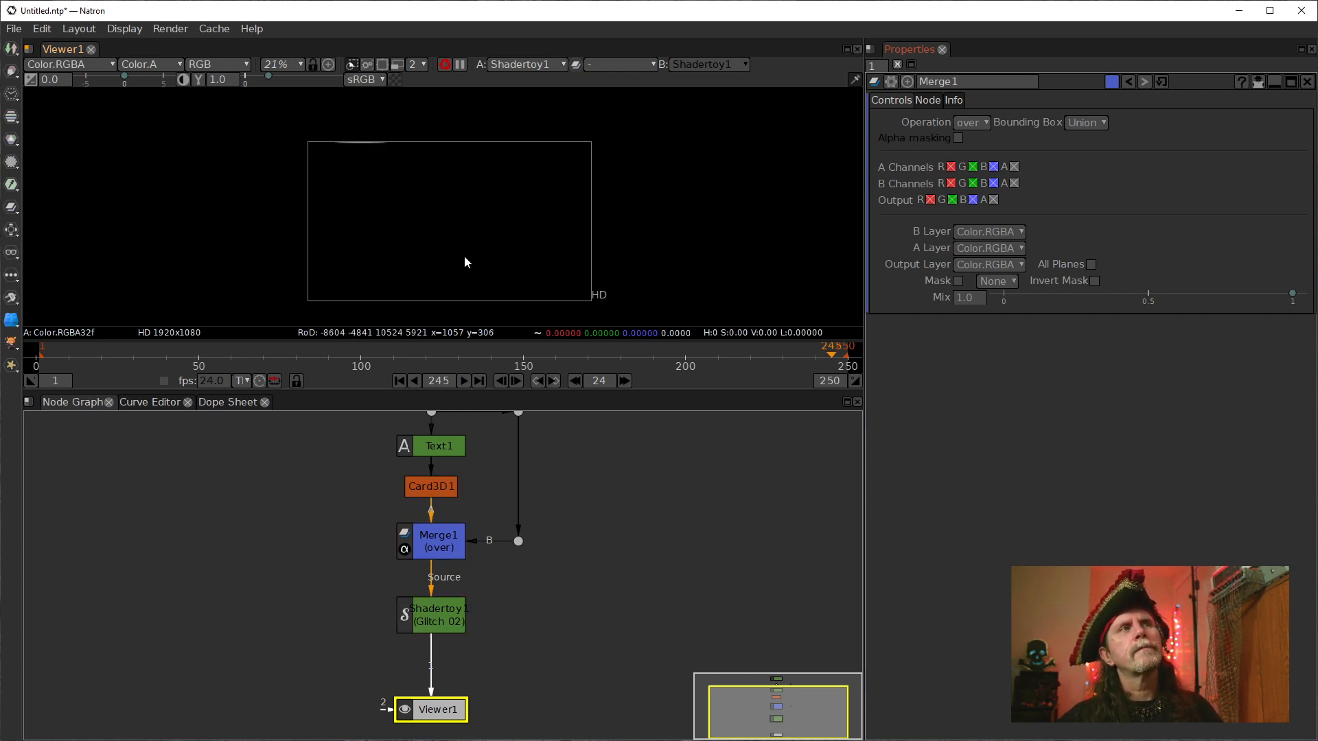
{"action": "scroll", "coordinate": [543, 280], "scroll_direction": "down", "scroll_amount": 4}
{"action": "mouse_move", "coordinate": [542, 280]}
{"action": "left_mouse_down"}
{"action": "mouse_move", "coordinate": [537, 212]}
{"action": "mouse_move", "coordinate": [528, 258]}
{"action": "left_mouse_up"}
{"action": "left_click", "coordinate": [431, 484]}
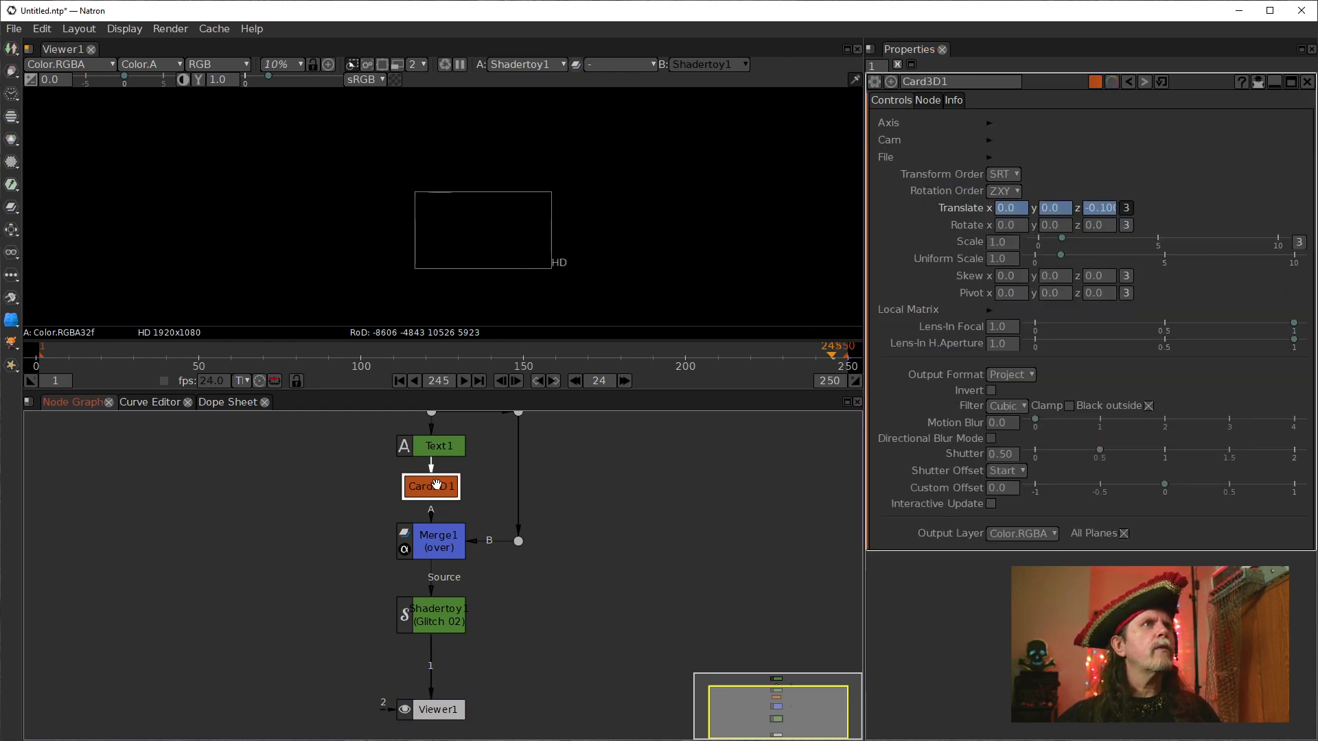
{"action": "left_click", "coordinate": [451, 529]}
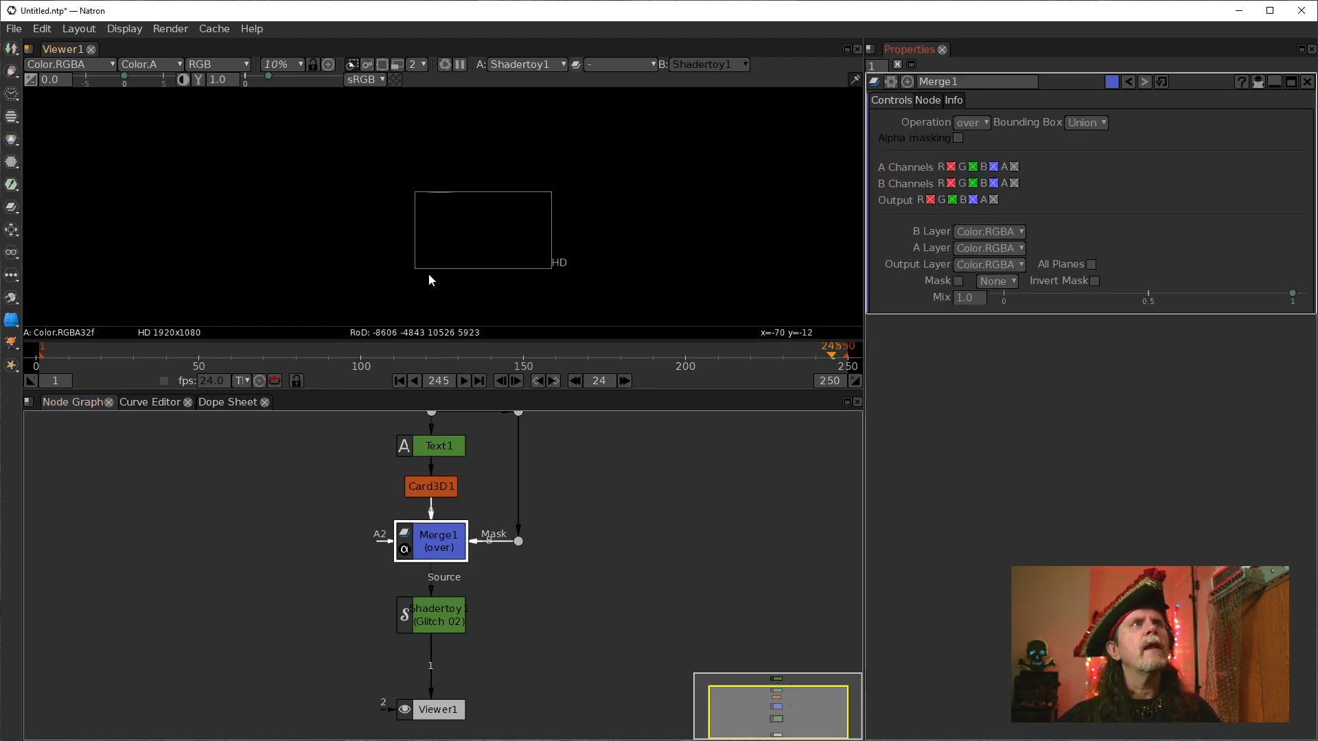
{"action": "scroll", "coordinate": [492, 273], "scroll_direction": "down", "scroll_amount": 5}
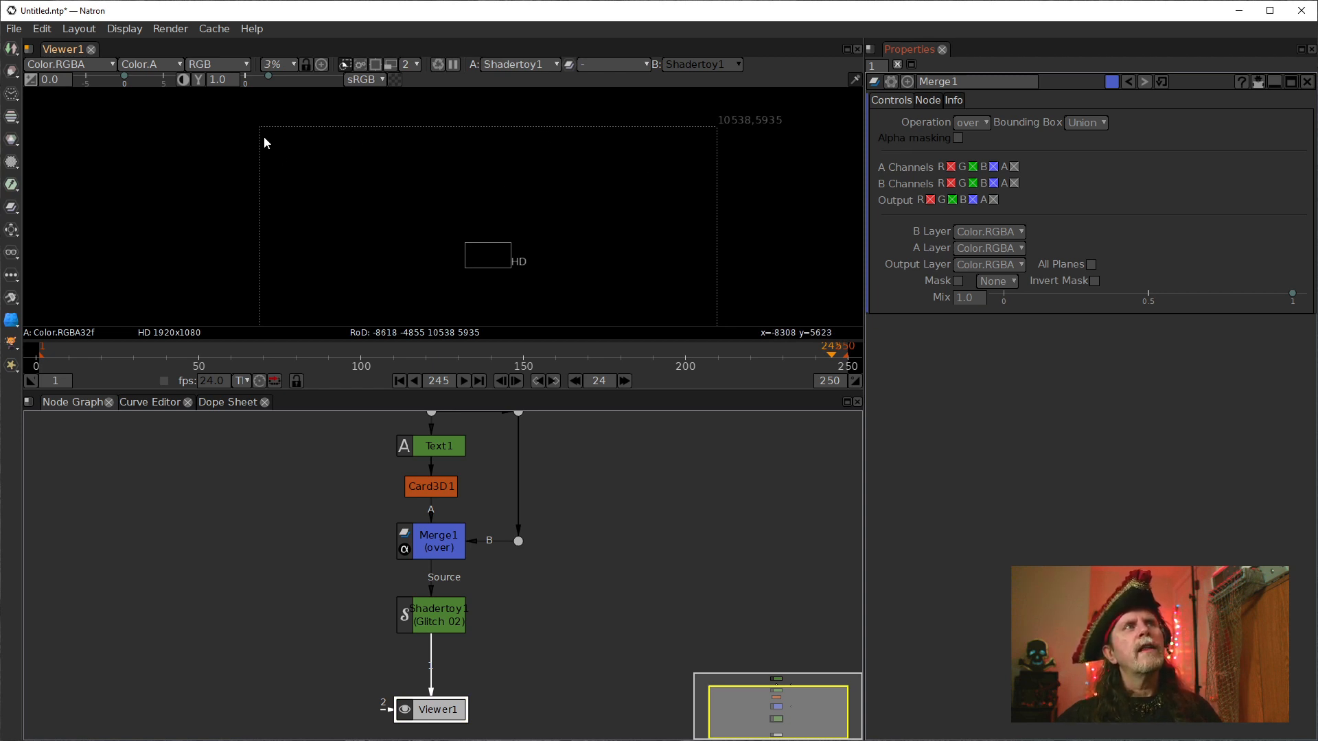
{"action": "left_click_drag", "start_coordinate": [636, 246], "coordinate": [631, 194]}
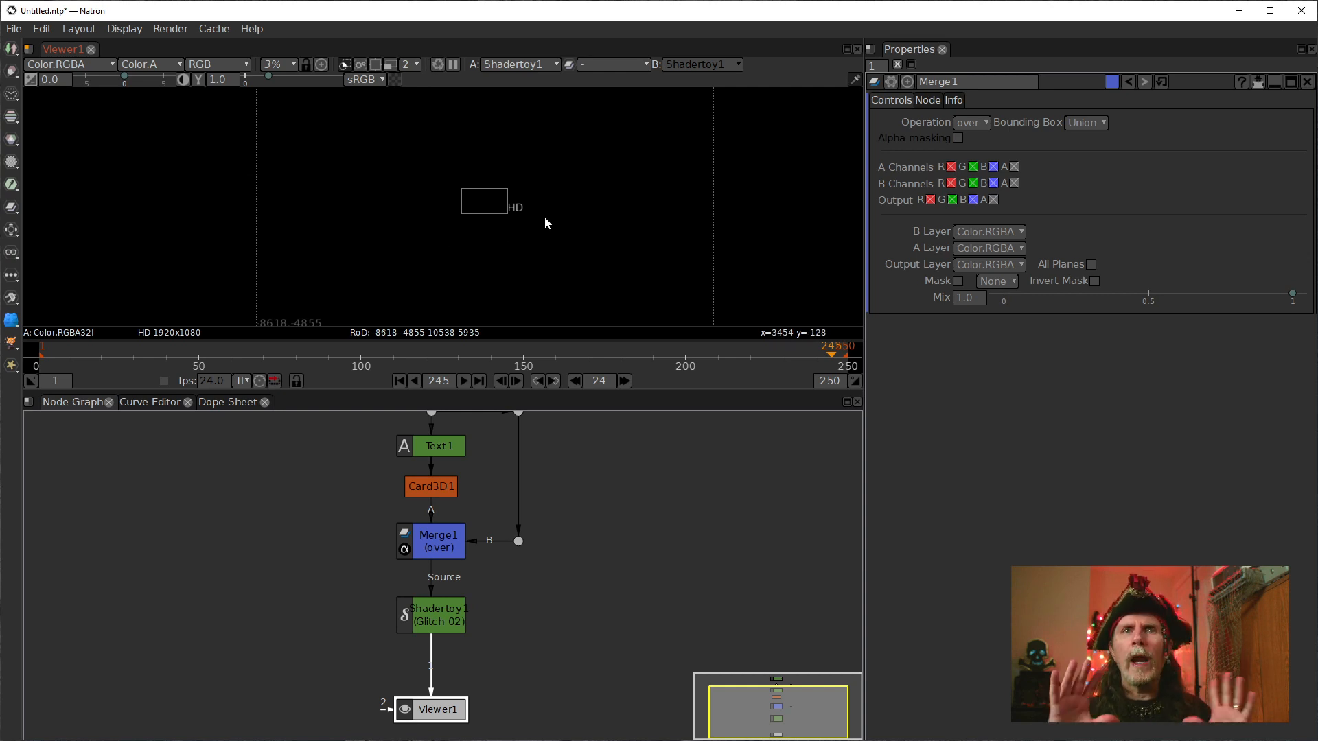
- Set Merge1's Bounding Box to B and check the result at frame 245
{"action": "left_click", "coordinate": [1101, 124]}
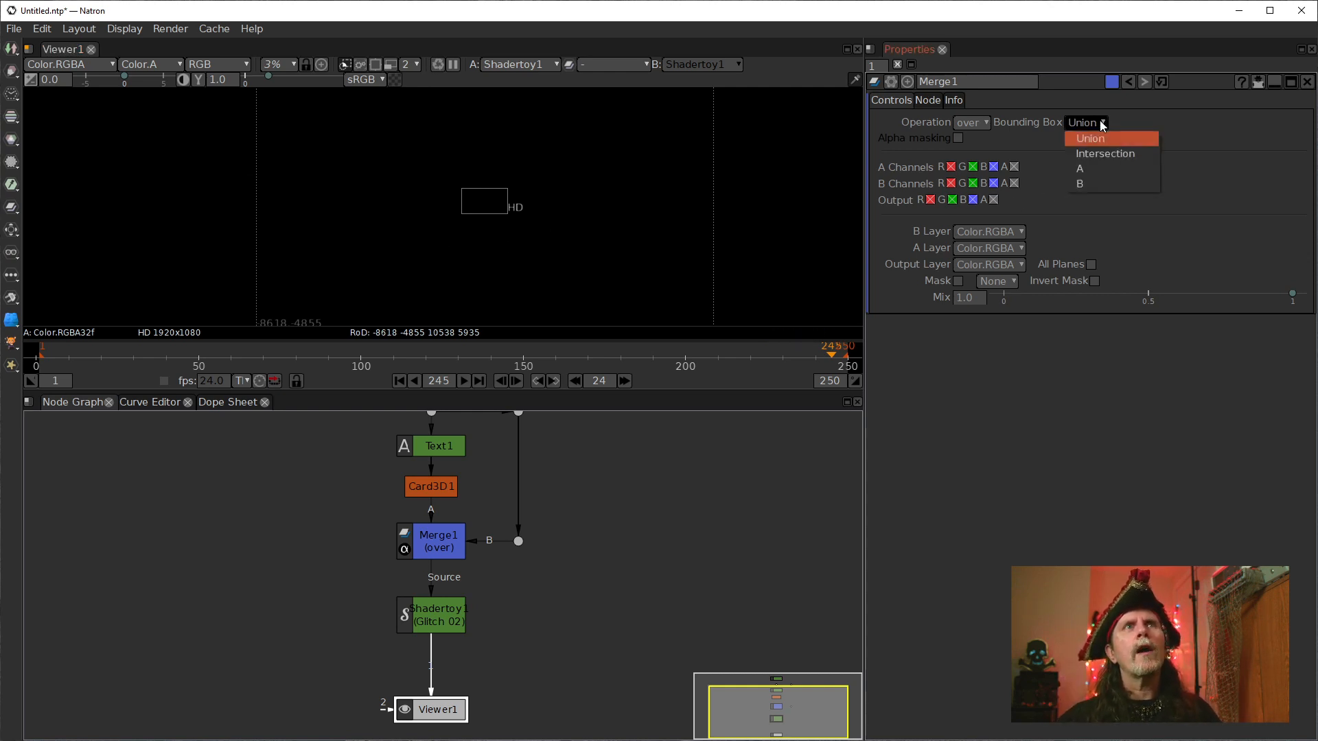
{"action": "left_click", "coordinate": [1100, 183]}
{"action": "scroll", "coordinate": [468, 228], "scroll_direction": "up", "scroll_amount": 8}
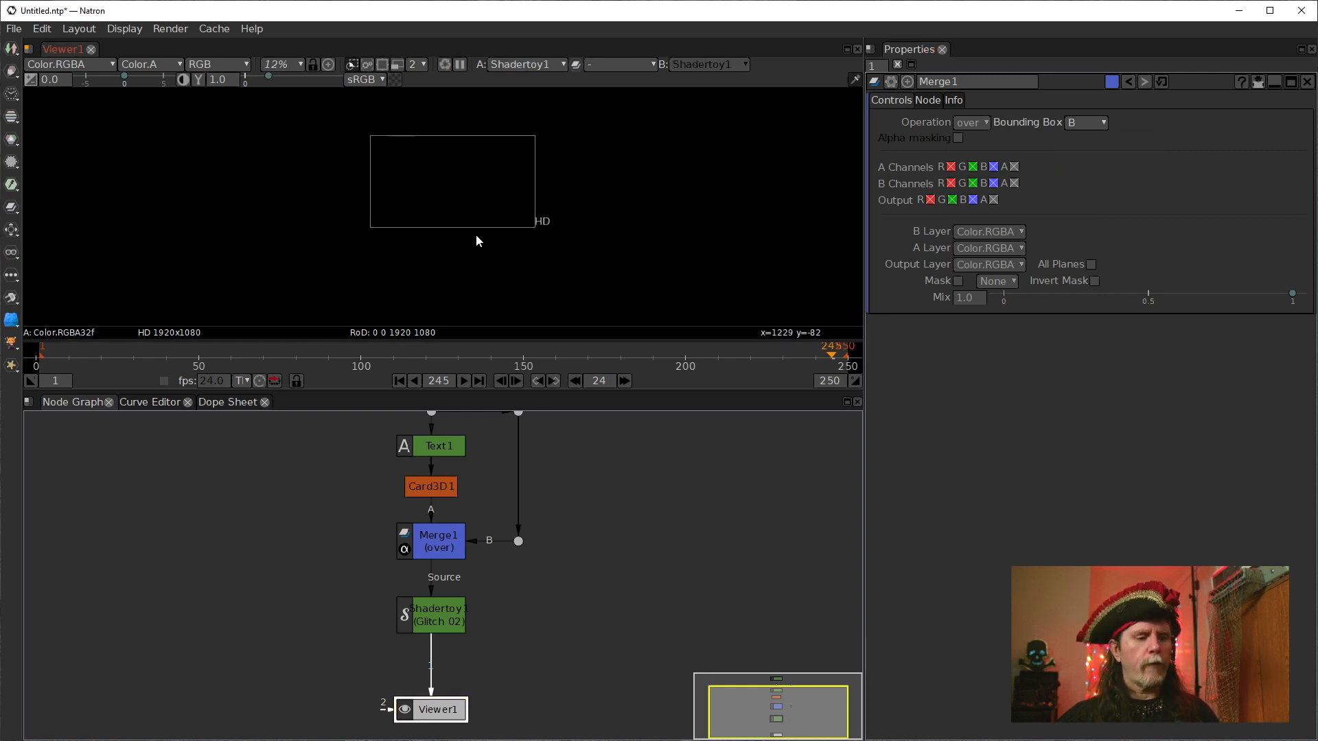
{"action": "scroll", "coordinate": [477, 233], "scroll_direction": "up", "scroll_amount": 5}
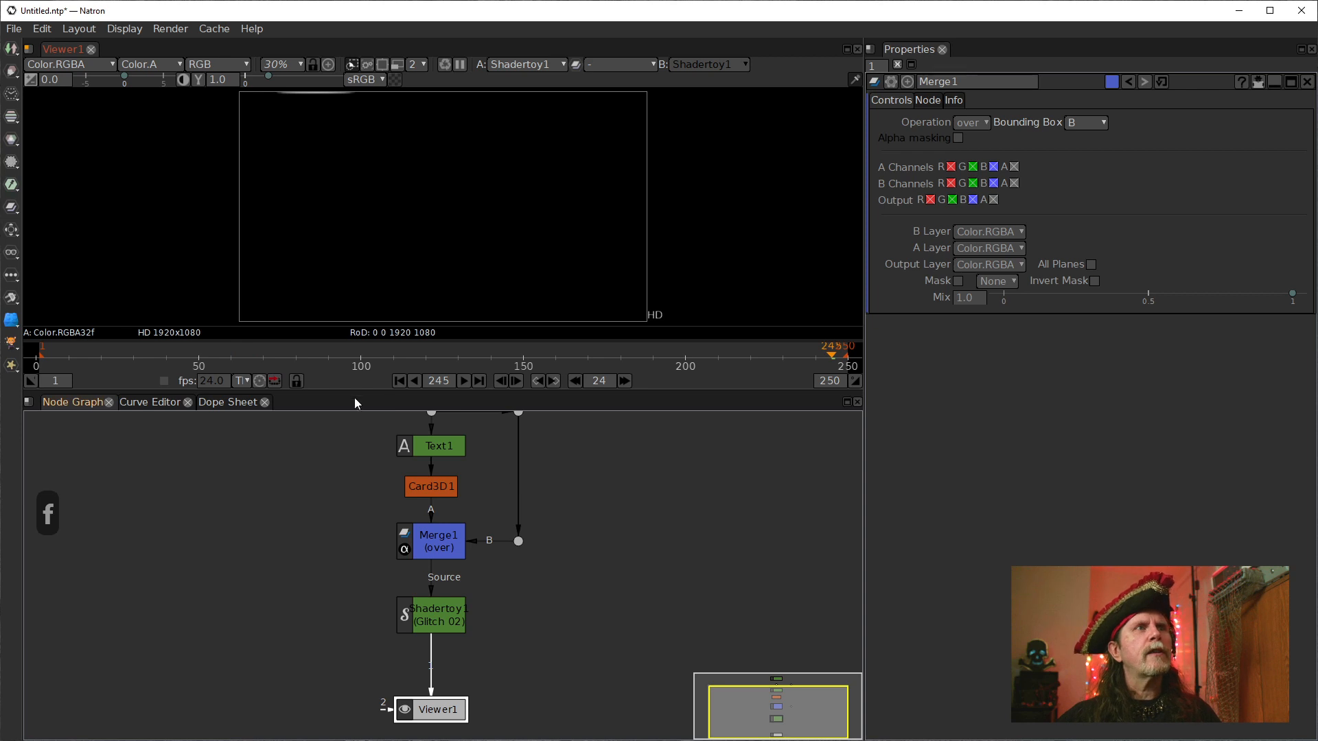
- Open Shadertoy1's settings and examine the frames after 45 where the "IT WAS OVER" message begins, stopping at frame 53
{"action": "left_click", "coordinate": [430, 487]}
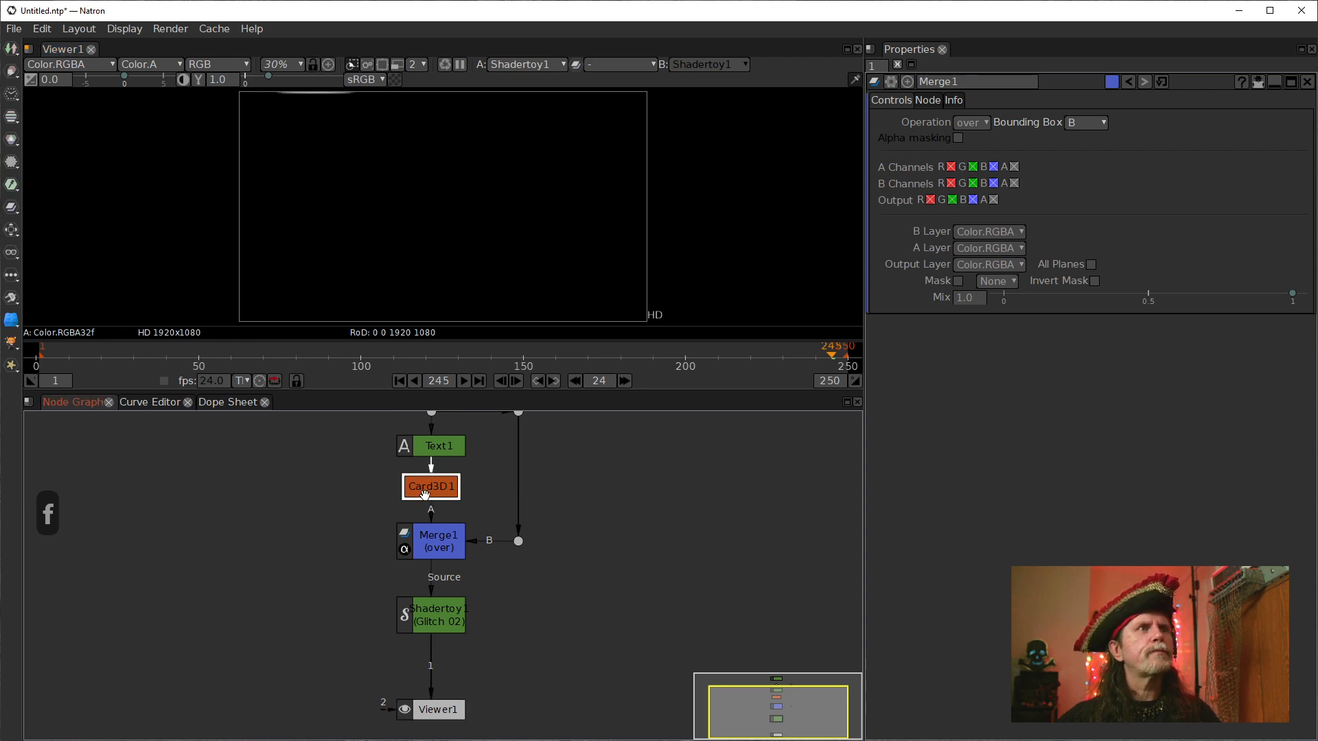
{"action": "left_click", "coordinate": [439, 615]}
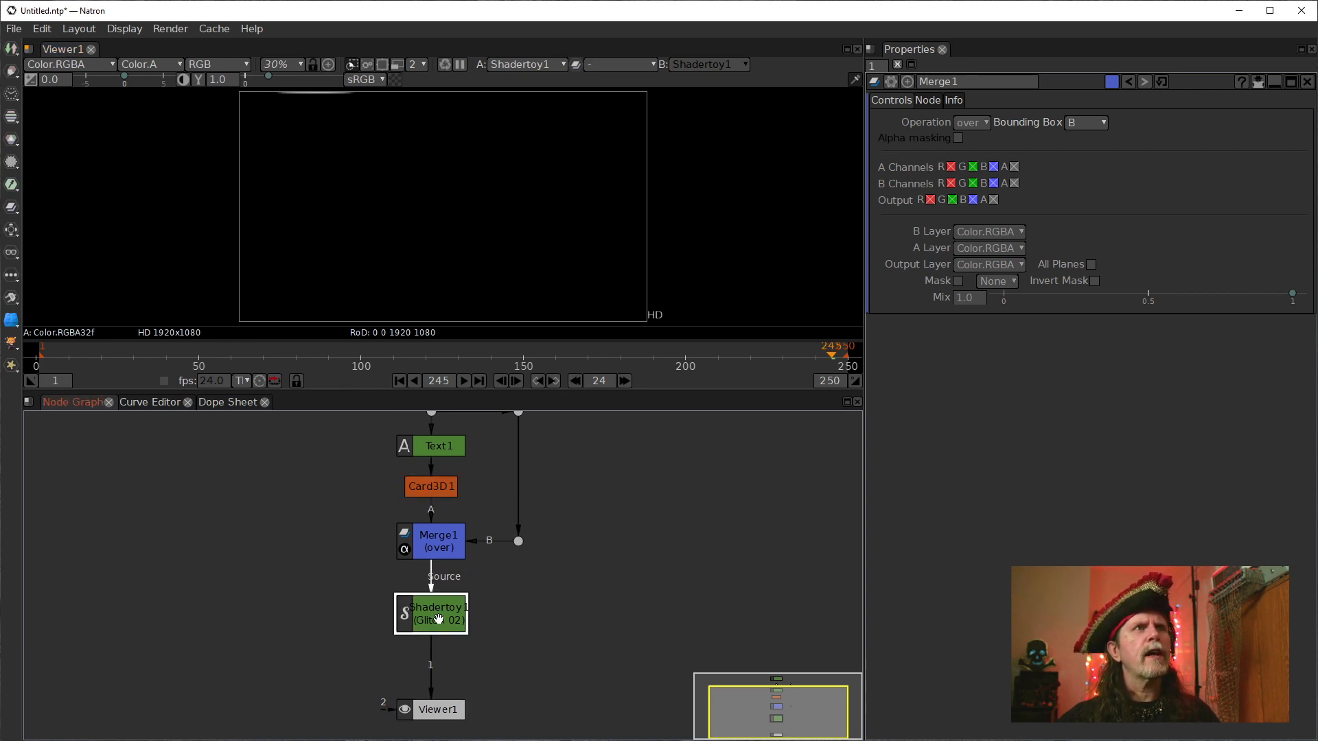
{"action": "left_click", "coordinate": [539, 380]}
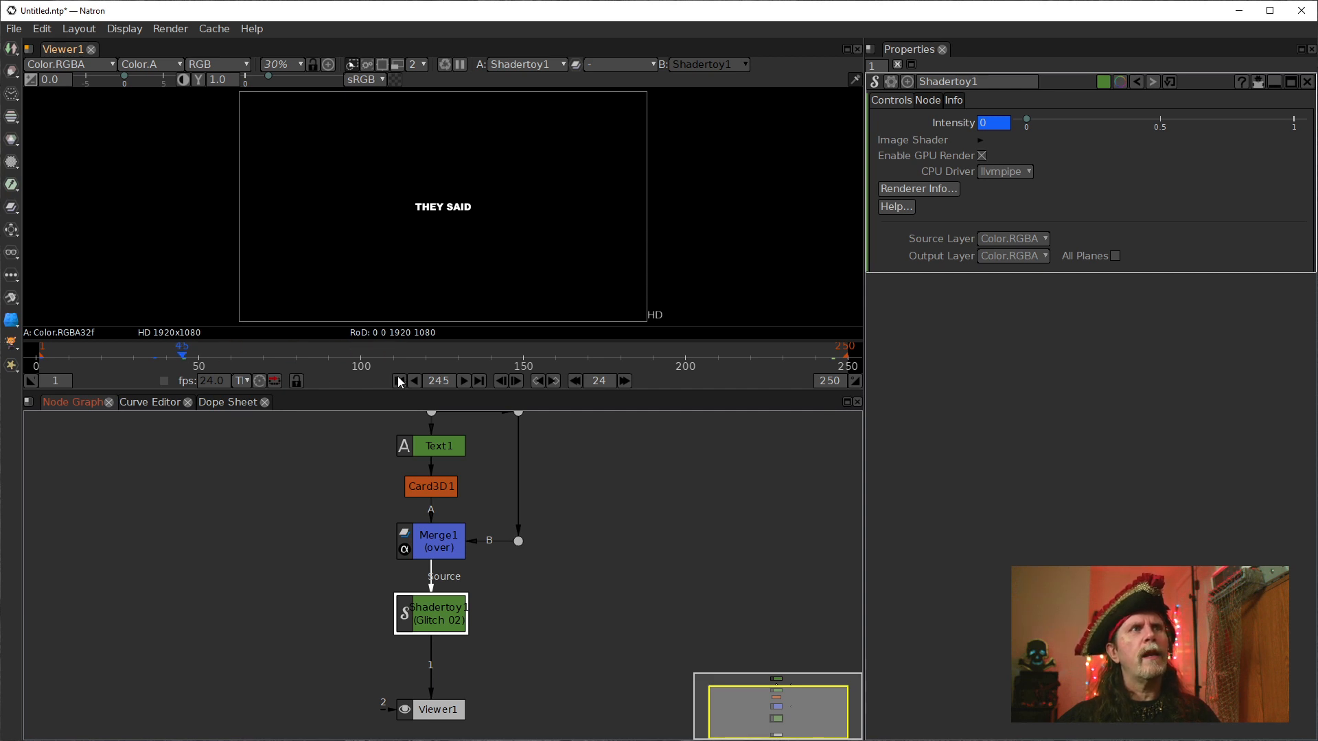
{"action": "left_click", "coordinate": [438, 381]}
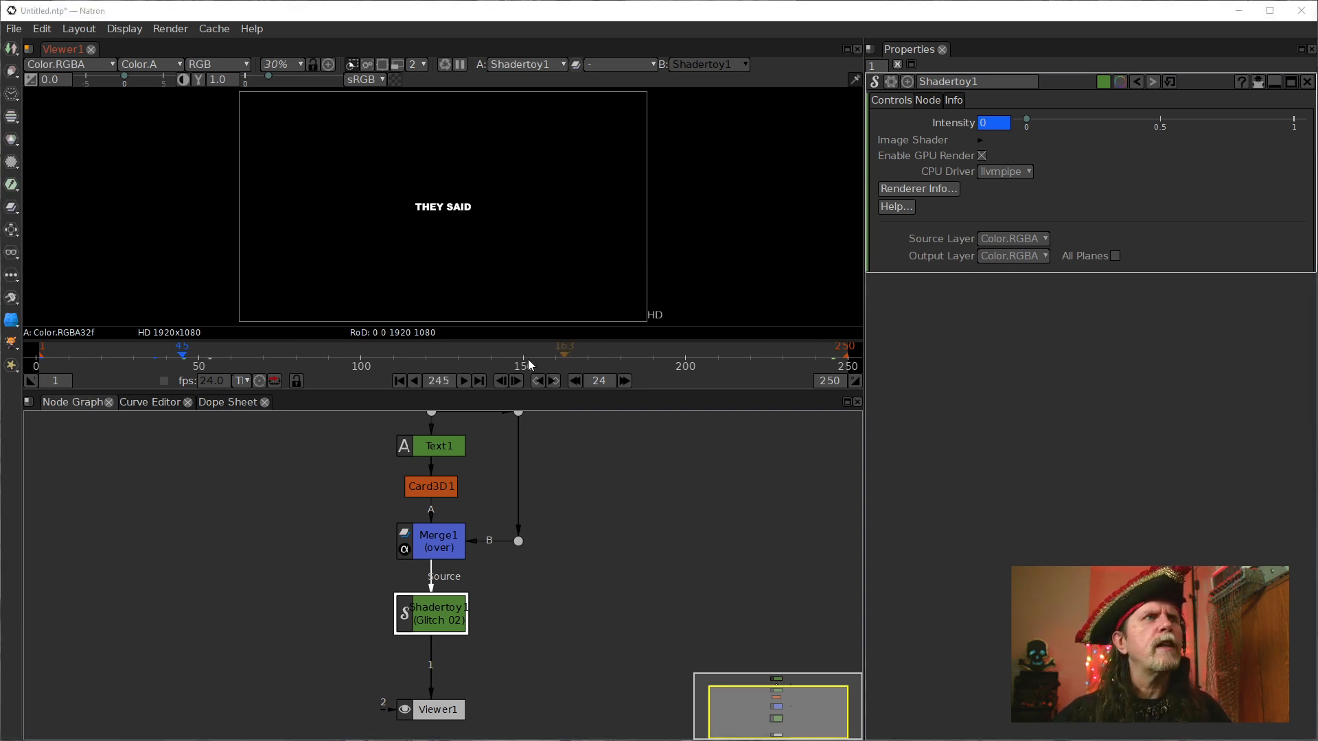
{"action": "left_click", "coordinate": [516, 381]}
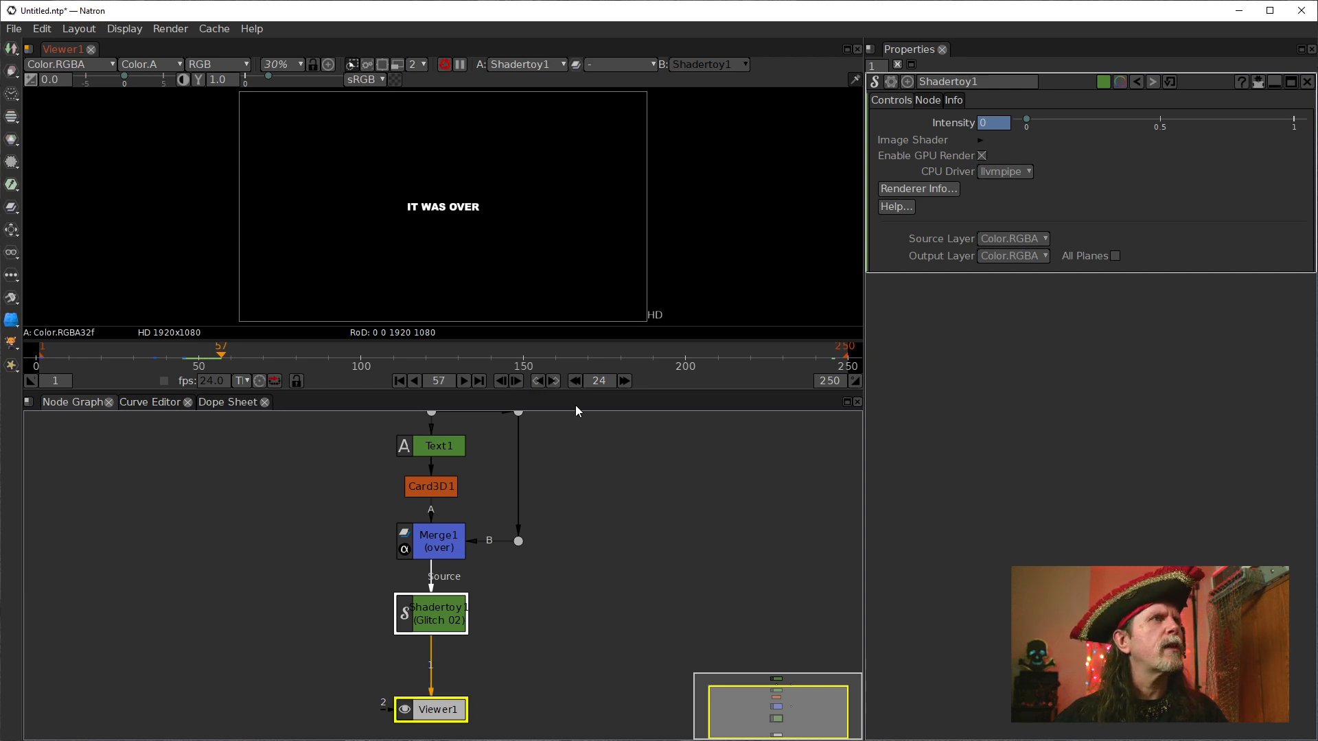
{"action": "left_click", "coordinate": [501, 381]}
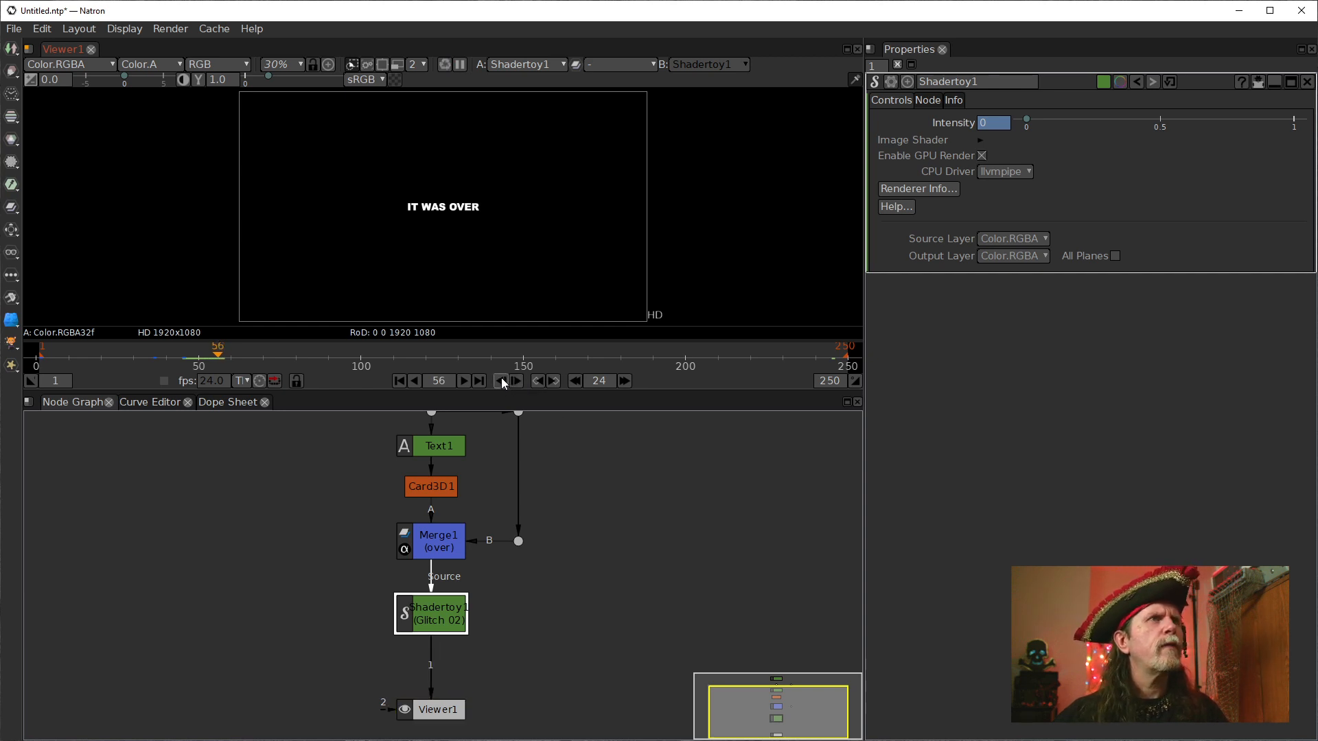
{"action": "left_click", "coordinate": [516, 380]}
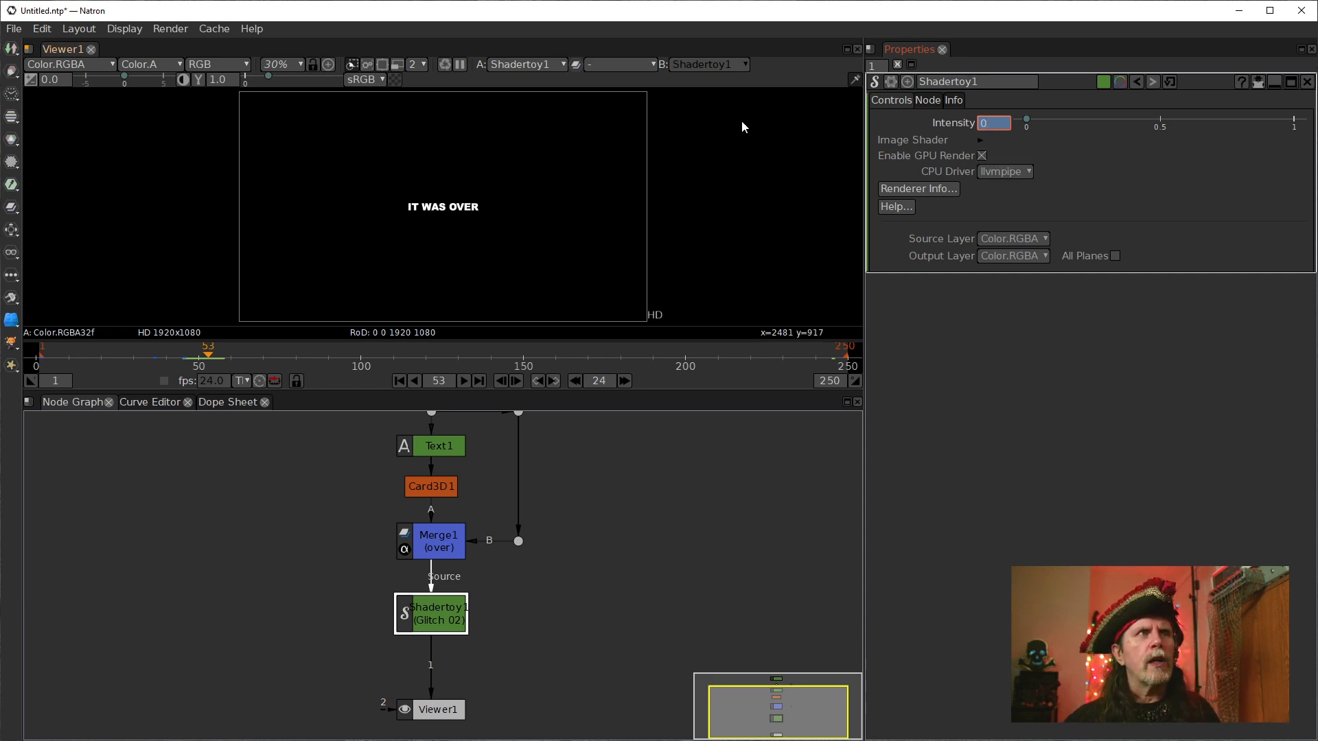
- Keyframe Shadertoy1's Intensity at 0 on frame 100 and again on frame 150
{"action": "left_click", "coordinate": [362, 361]}
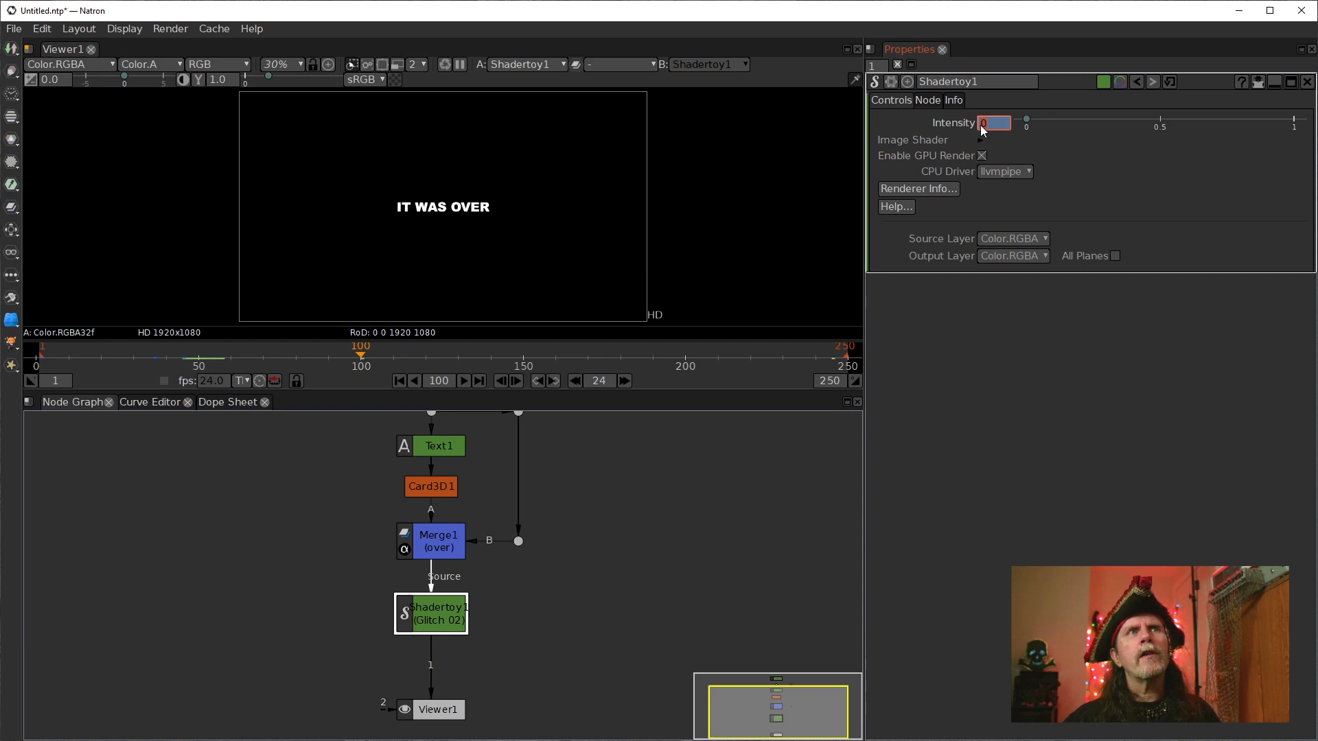
{"action": "scroll", "coordinate": [978, 125], "scroll_direction": "up", "scroll_amount": 1}
{"action": "scroll", "coordinate": [979, 125], "scroll_direction": "down", "scroll_amount": 1}
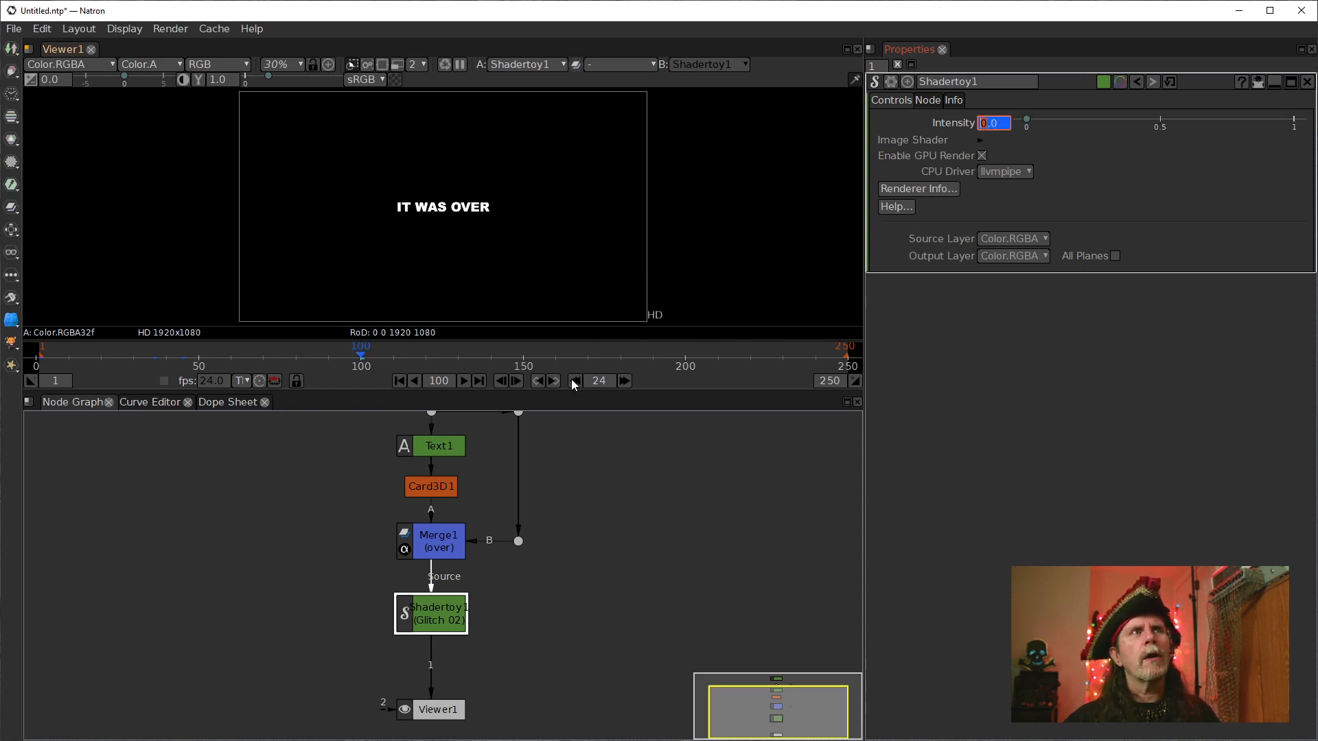
{"action": "left_click", "coordinate": [523, 366]}
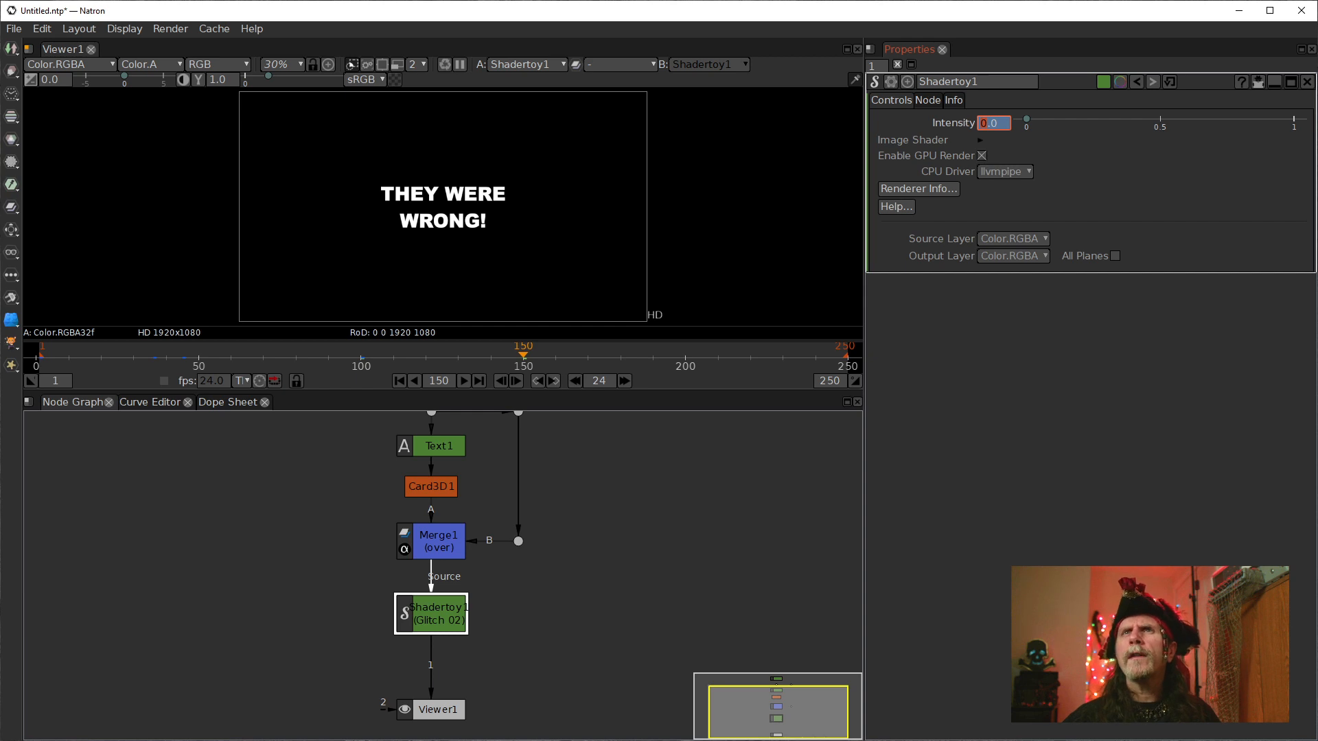
{"action": "key", "text": "Return"}
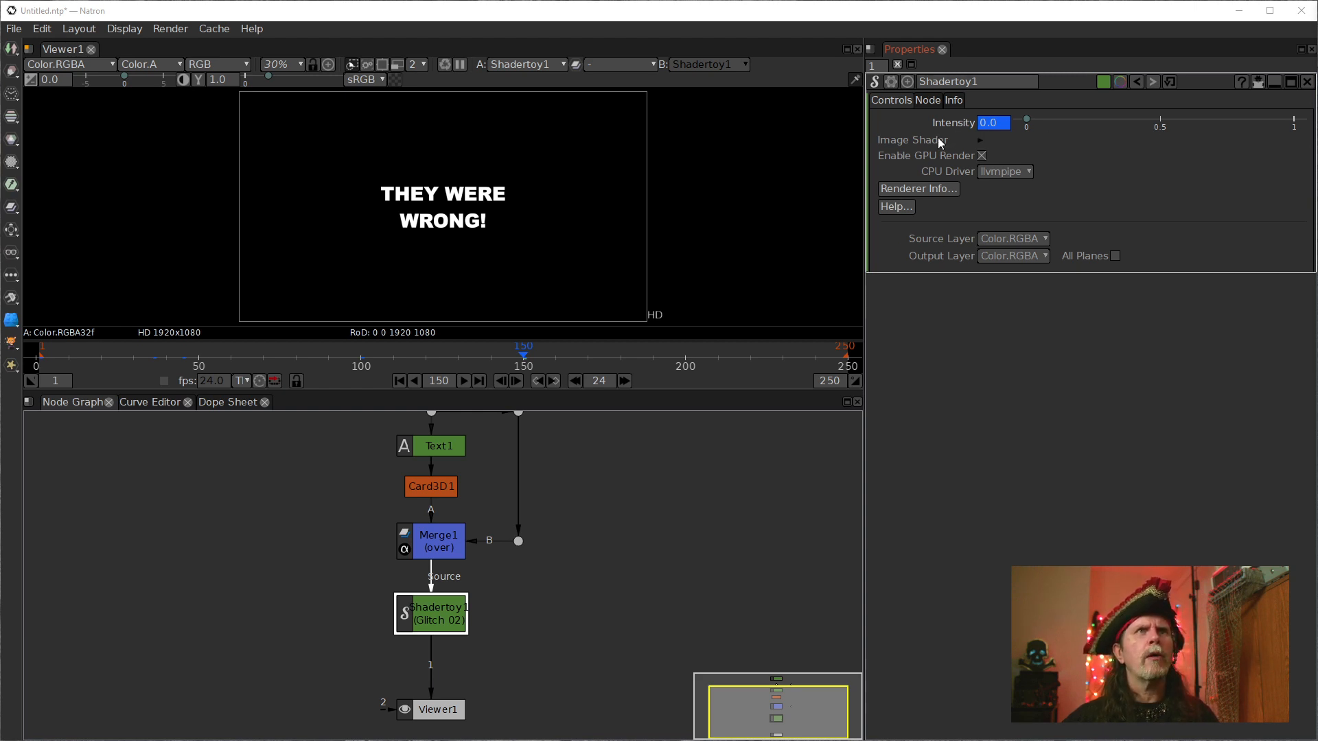
- Return to frame 53 and keyframe Shadertoy1's Intensity at 0.174 there
{"action": "left_click", "coordinate": [539, 381]}
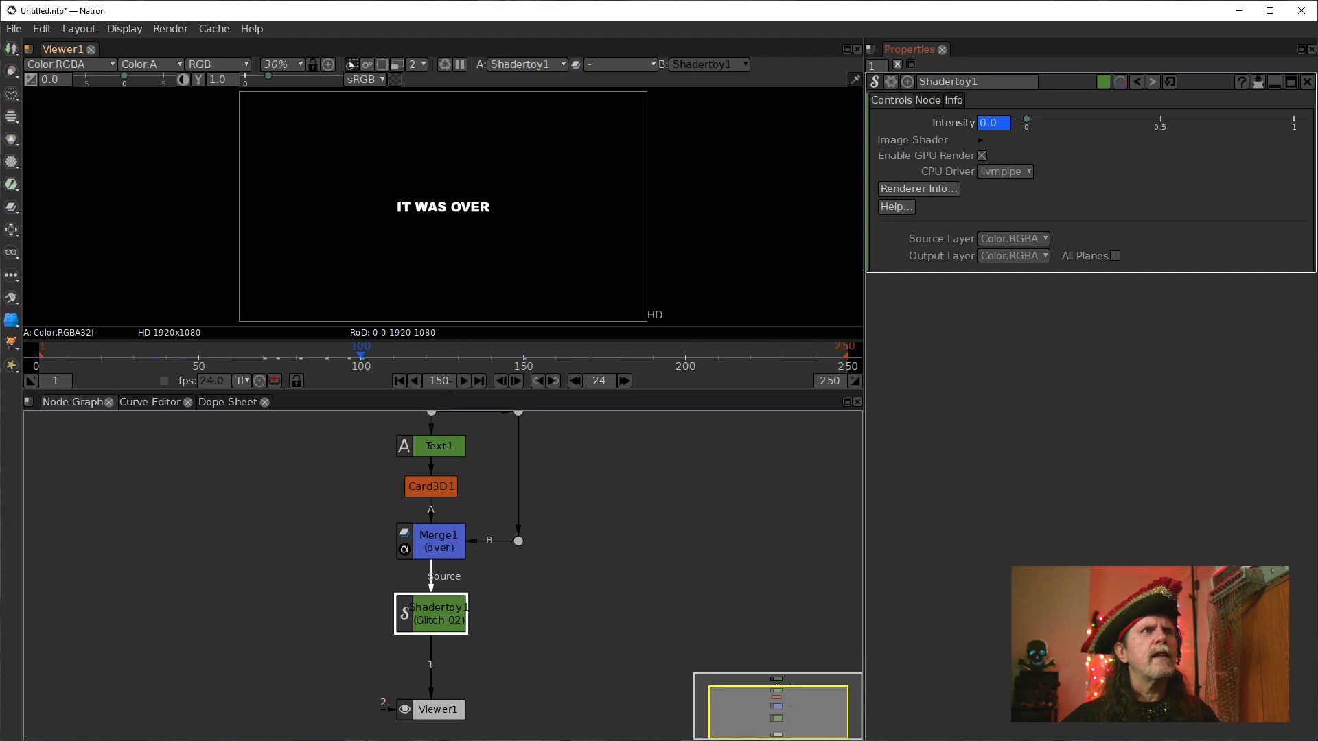
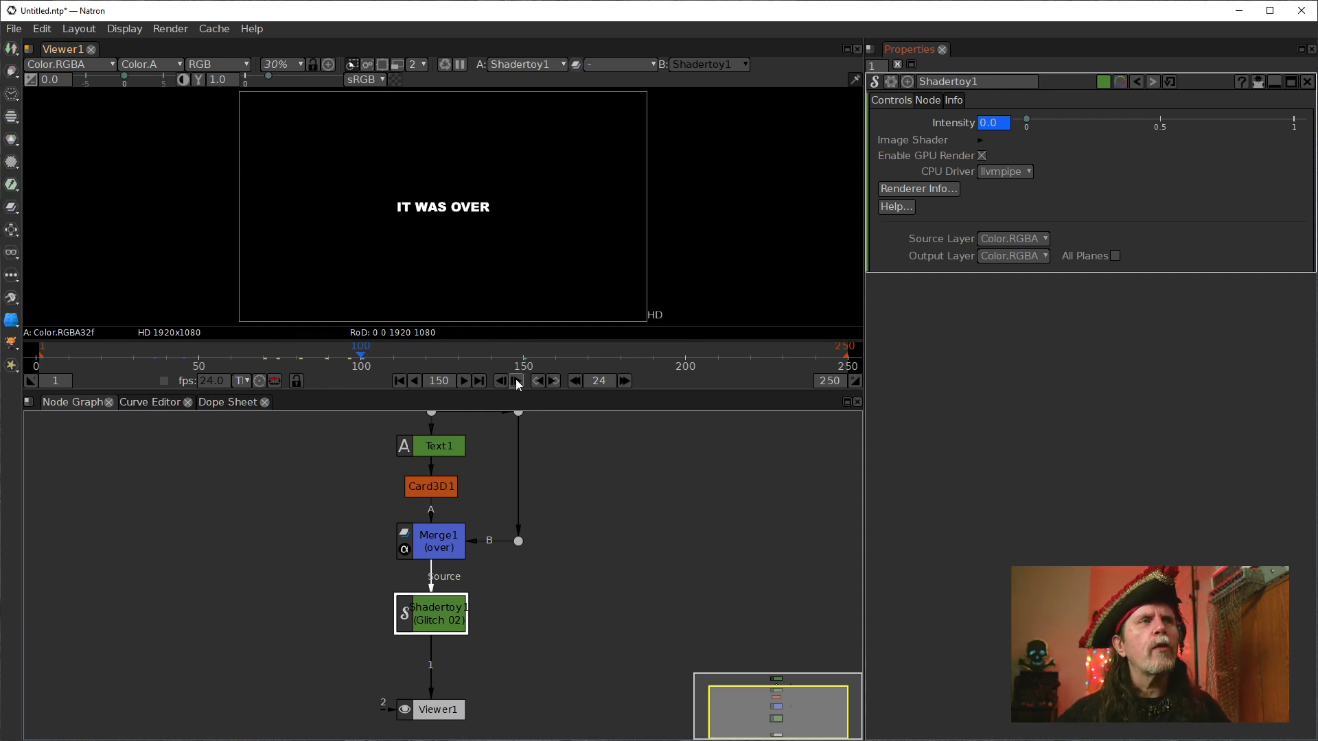
{"action": "left_click_drag", "start_coordinate": [362, 358], "coordinate": [211, 369]}
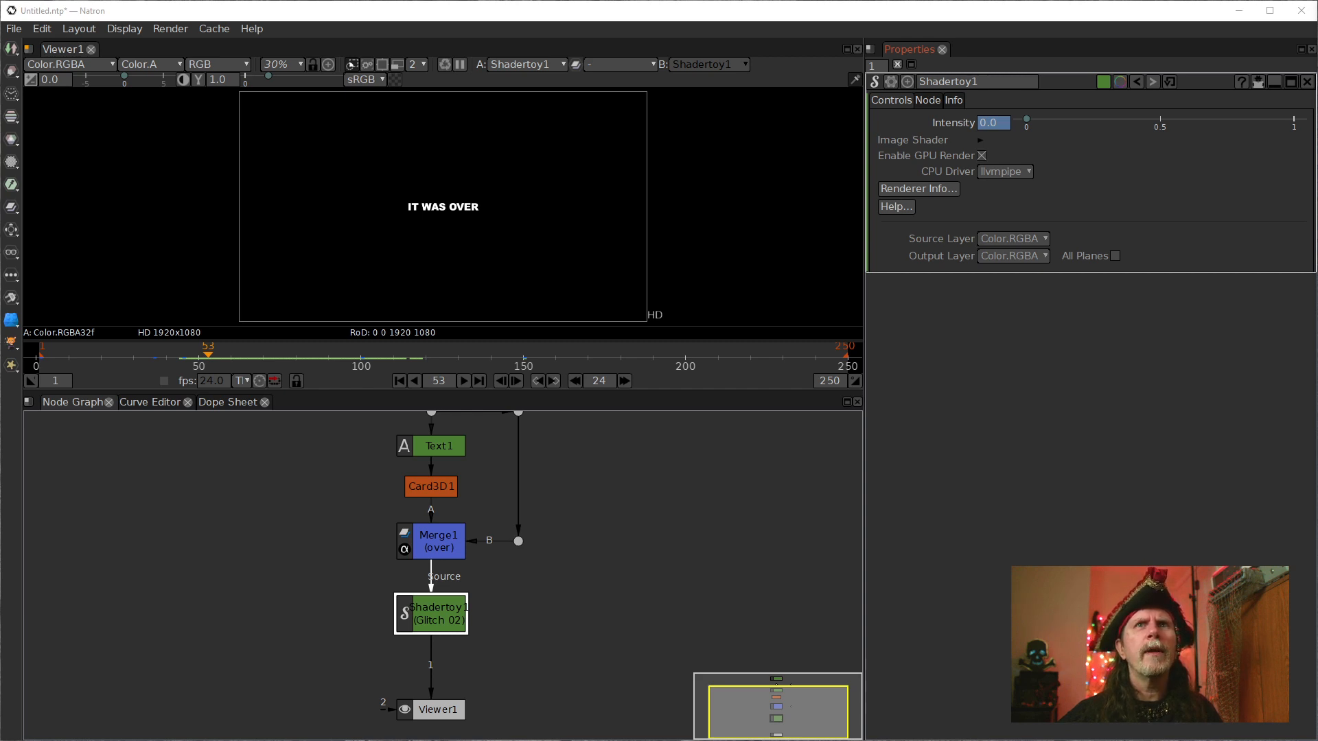
{"action": "left_click", "coordinate": [991, 127]}
{"action": "type", "text": "1"}
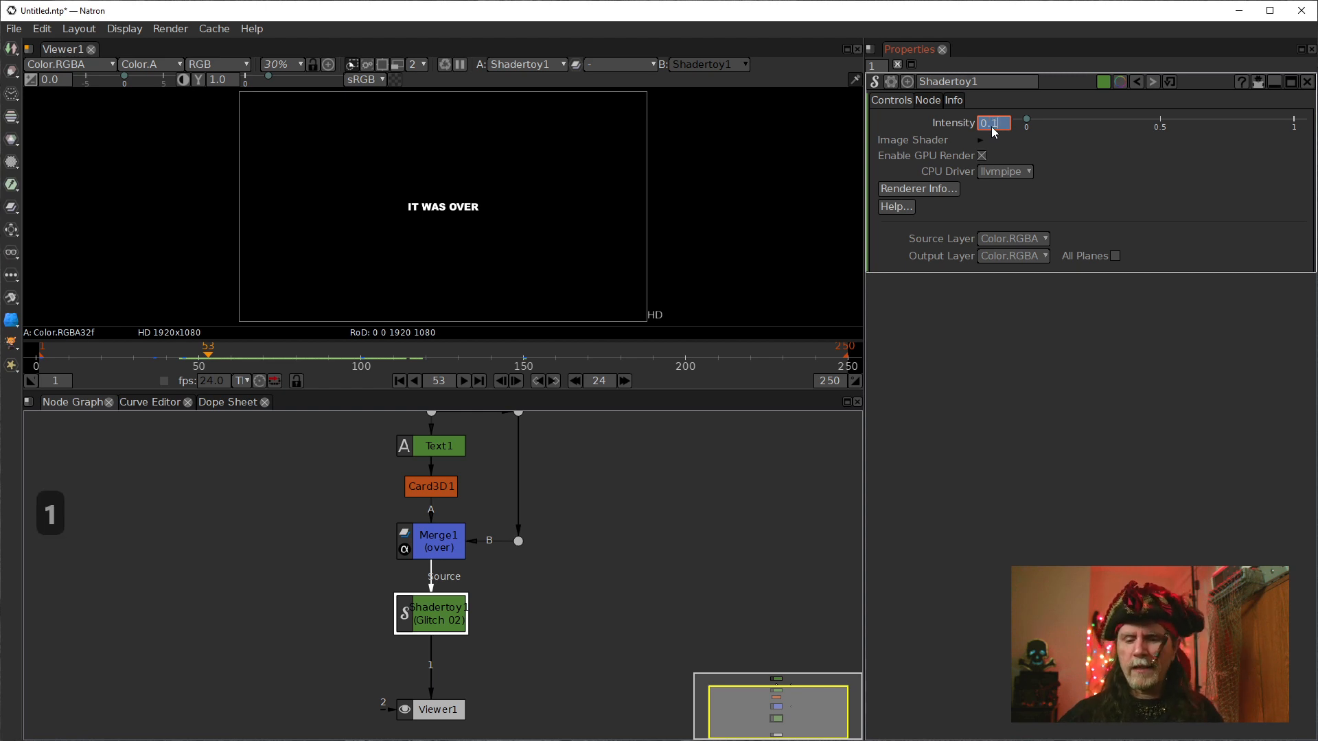
{"action": "type", "text": "74"}
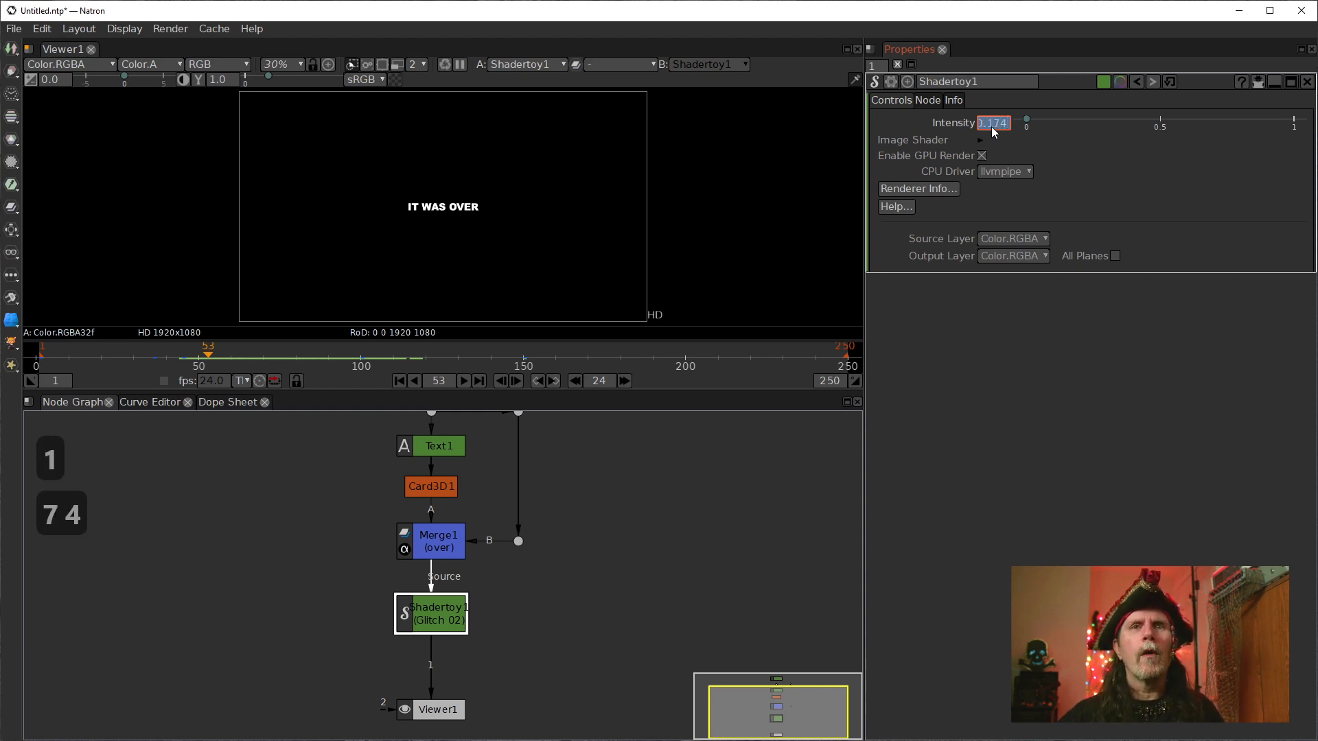
{"action": "key", "text": "Return"}
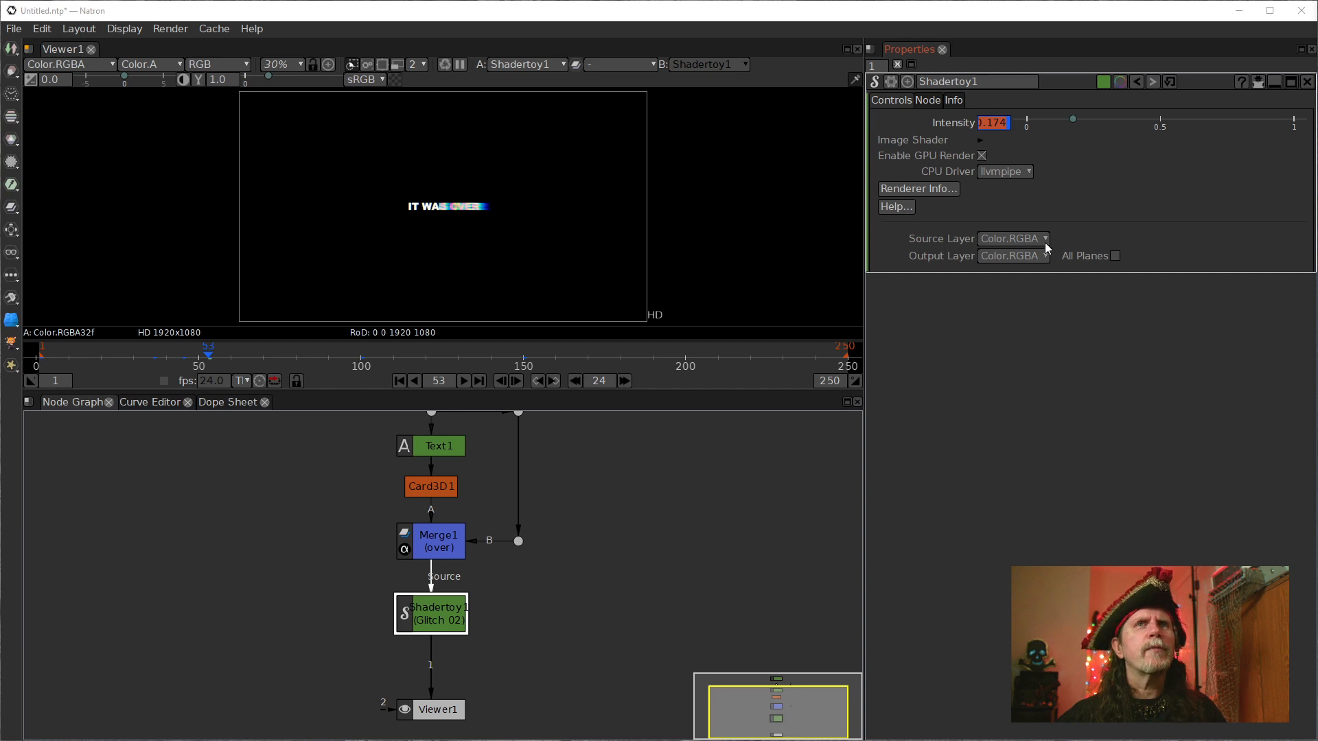
- Keyframe Shadertoy1's Intensity at 0.125 on frame 70
{"action": "double_click", "coordinate": [447, 381]}
{"action": "type", "text": "70"}
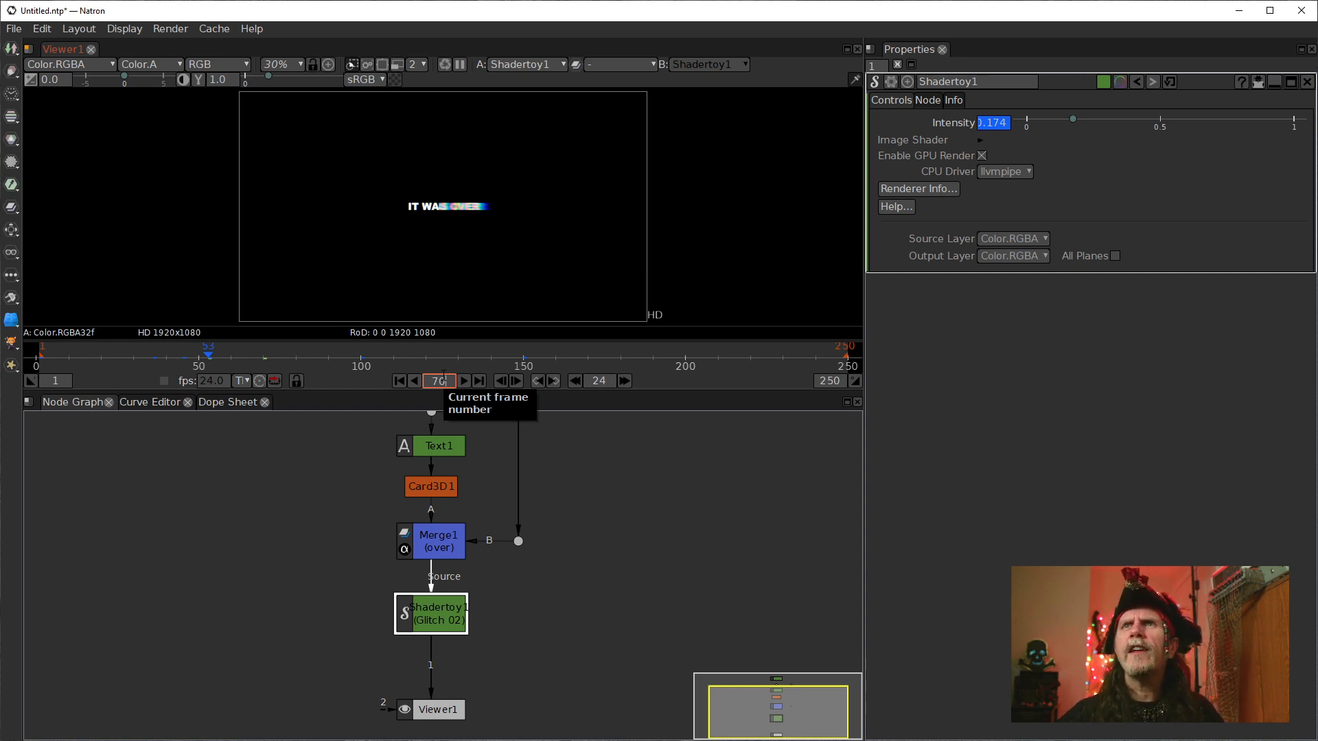
{"action": "key", "text": "Return"}
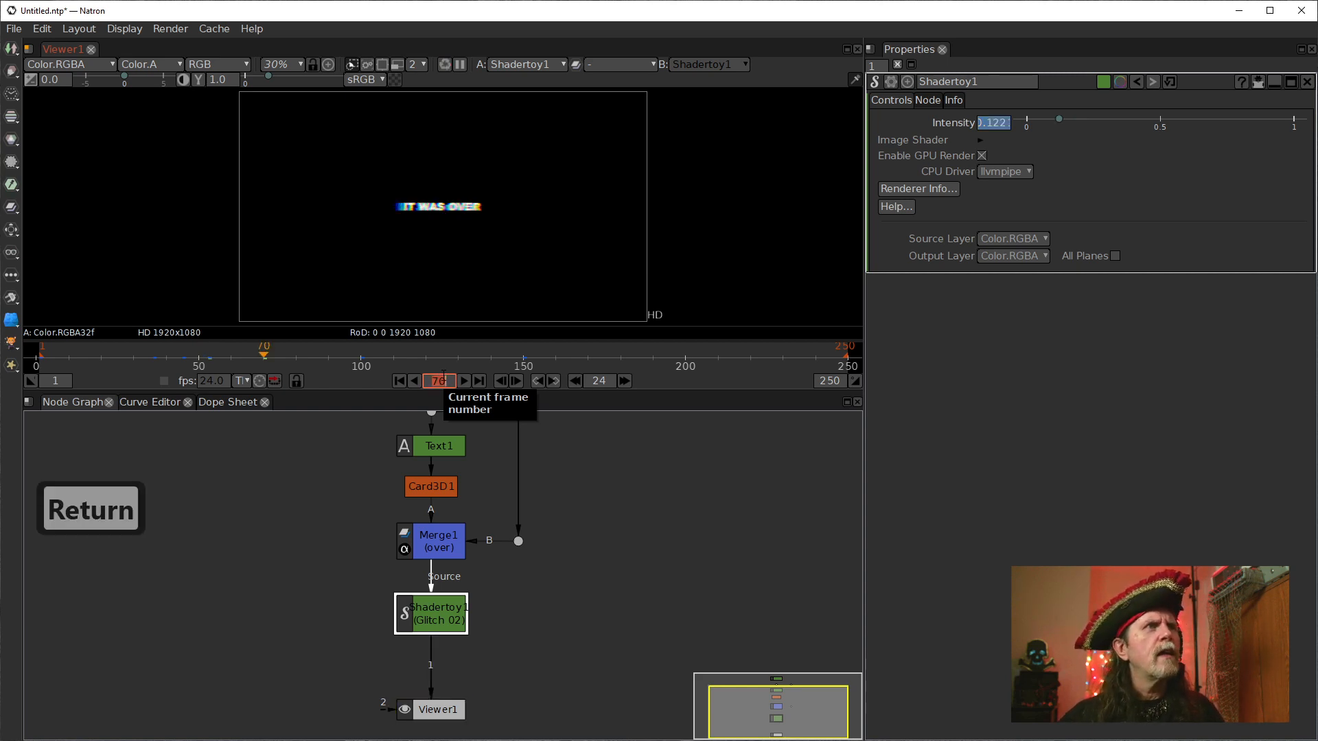
{"action": "left_click", "coordinate": [995, 127]}
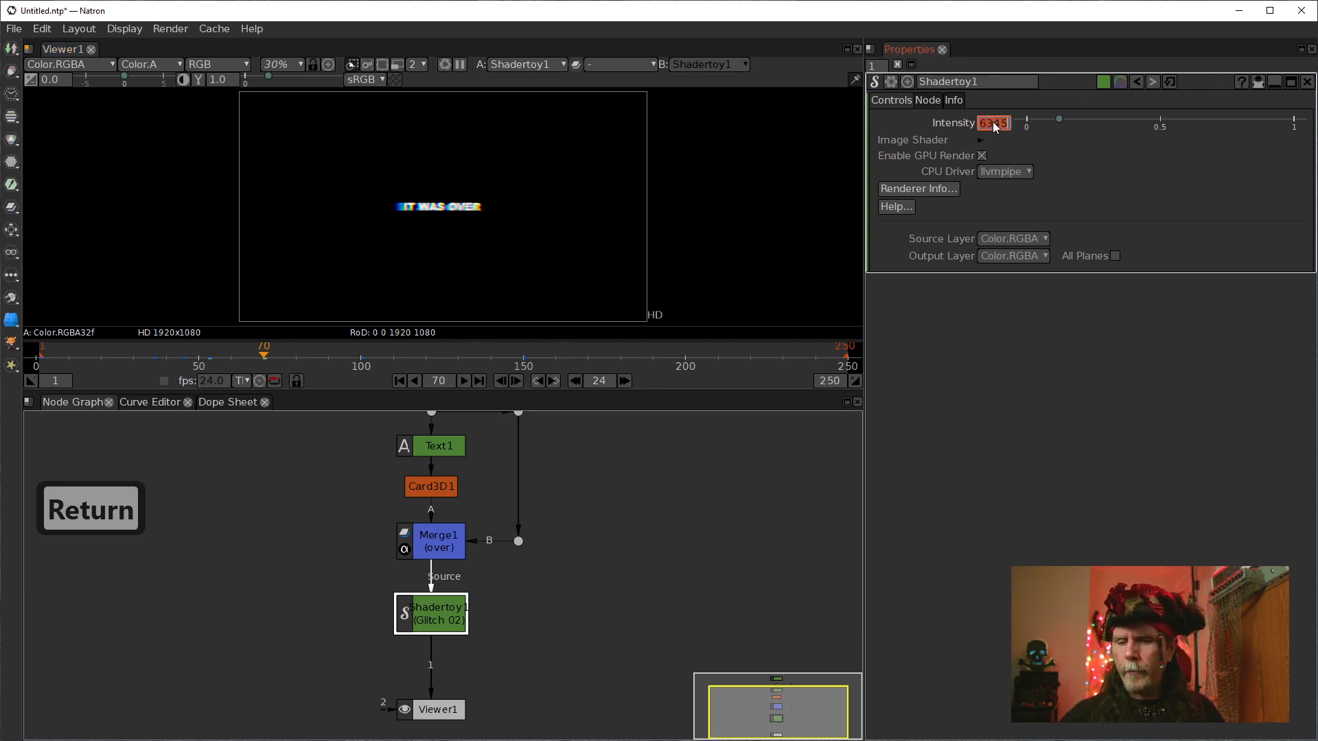
{"action": "type", "text": "125"}
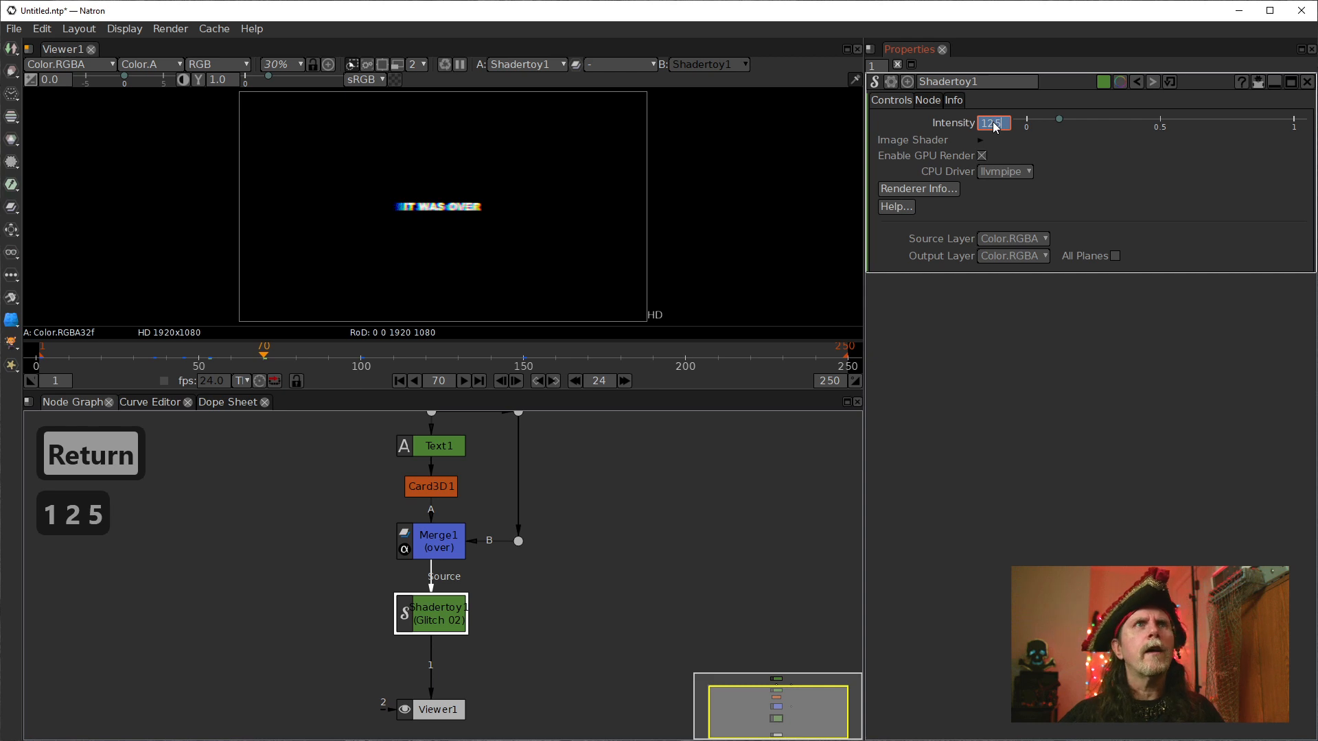
{"action": "key", "text": "Return"}
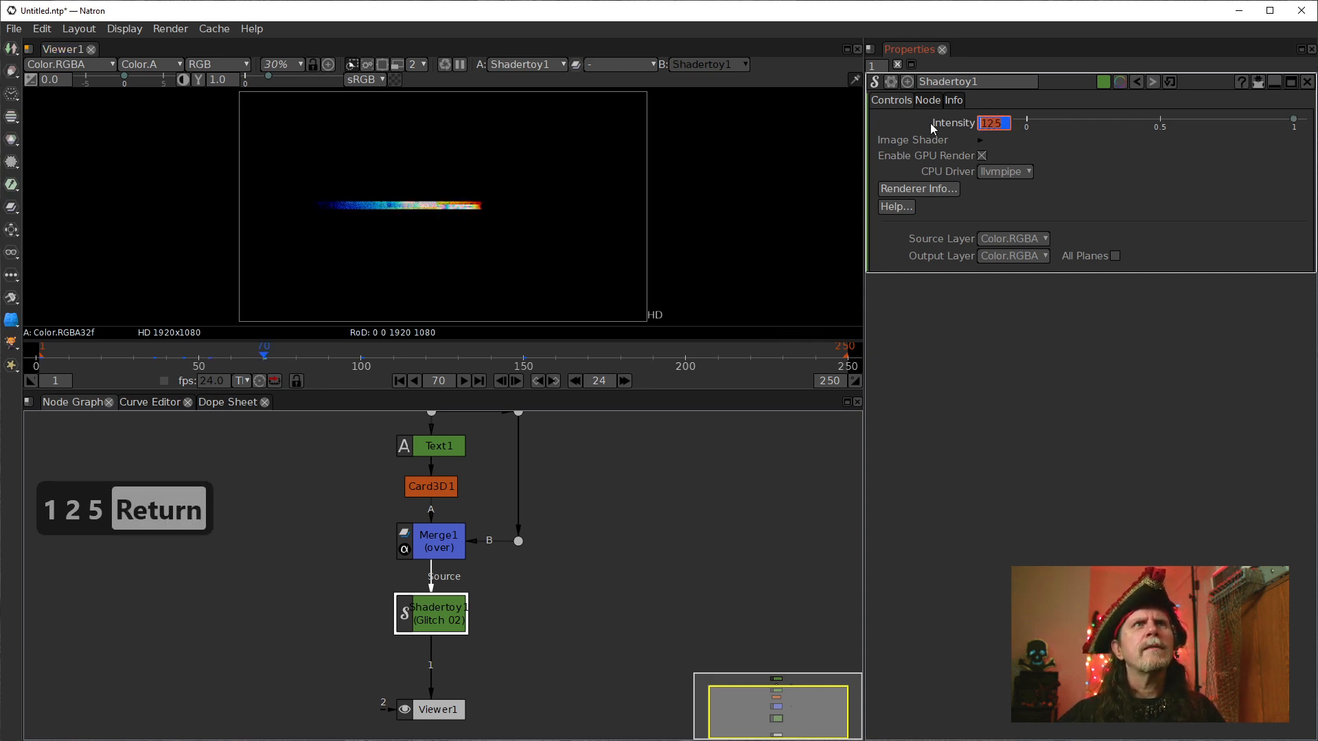
{"action": "type", "text": ".125"}
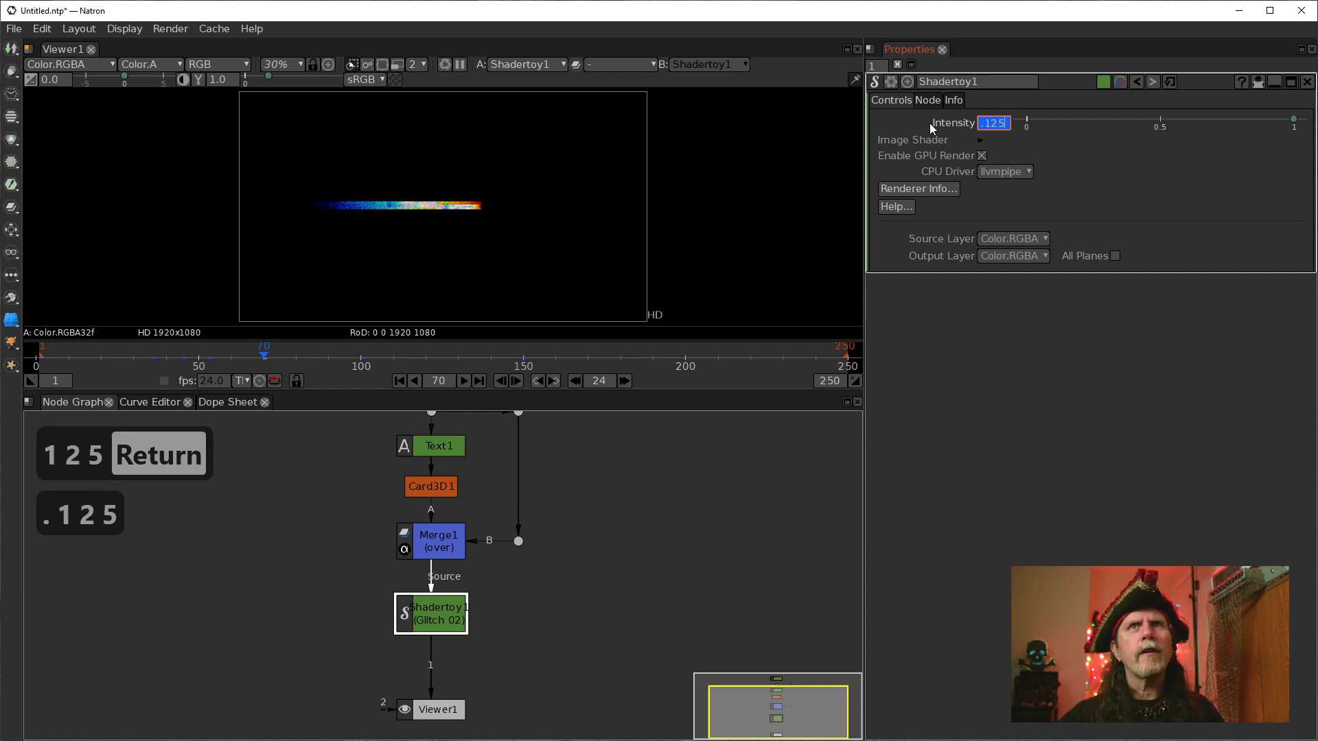
{"action": "key", "text": "Return"}
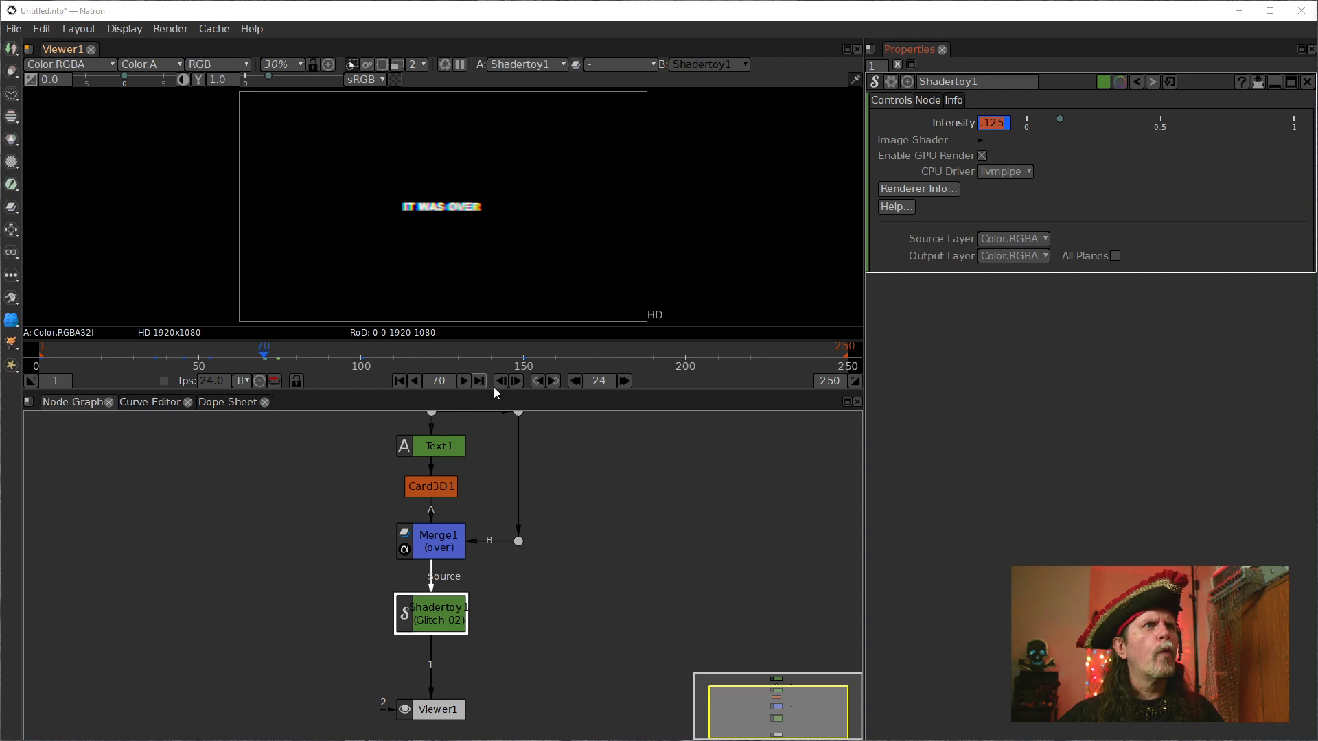
- Keyframe Shadertoy1's Intensity at 0.111 on frame 74
{"action": "left_click", "coordinate": [516, 381]}
{"action": "left_click", "coordinate": [517, 381]}
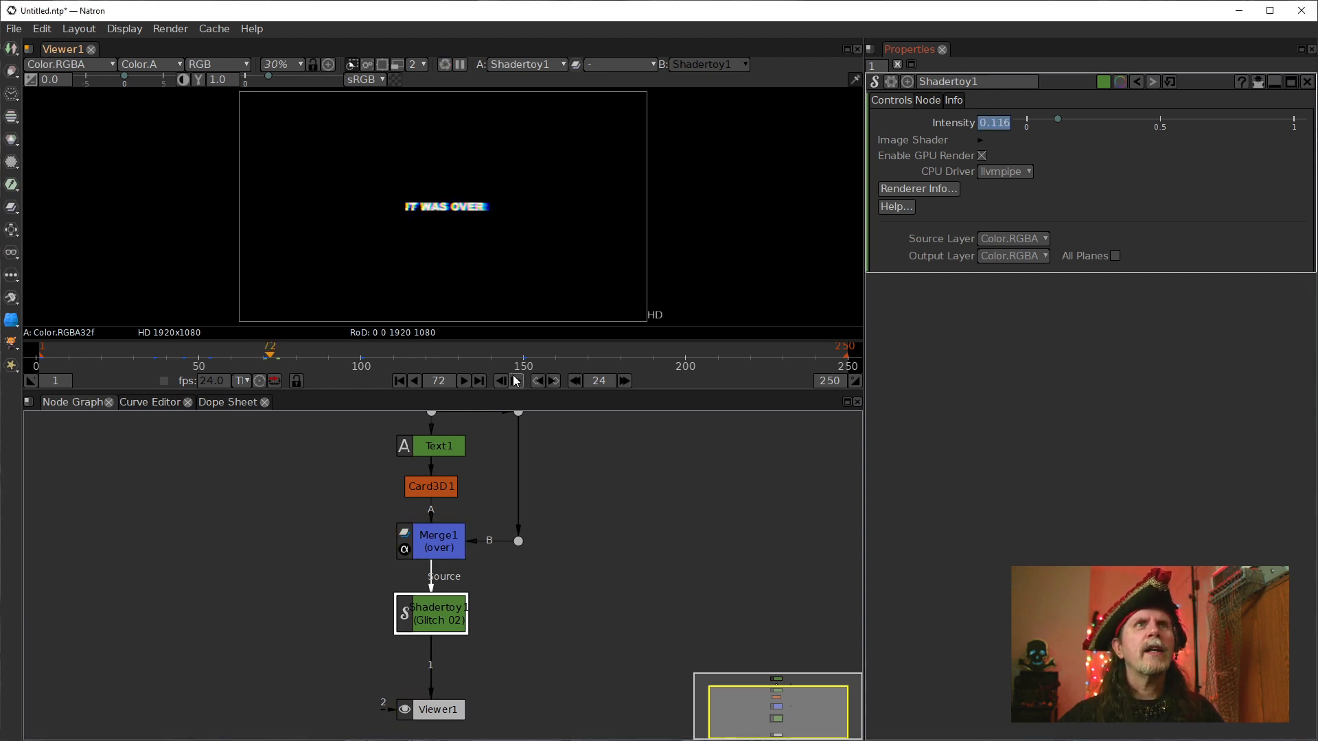
{"action": "left_click", "coordinate": [516, 381]}
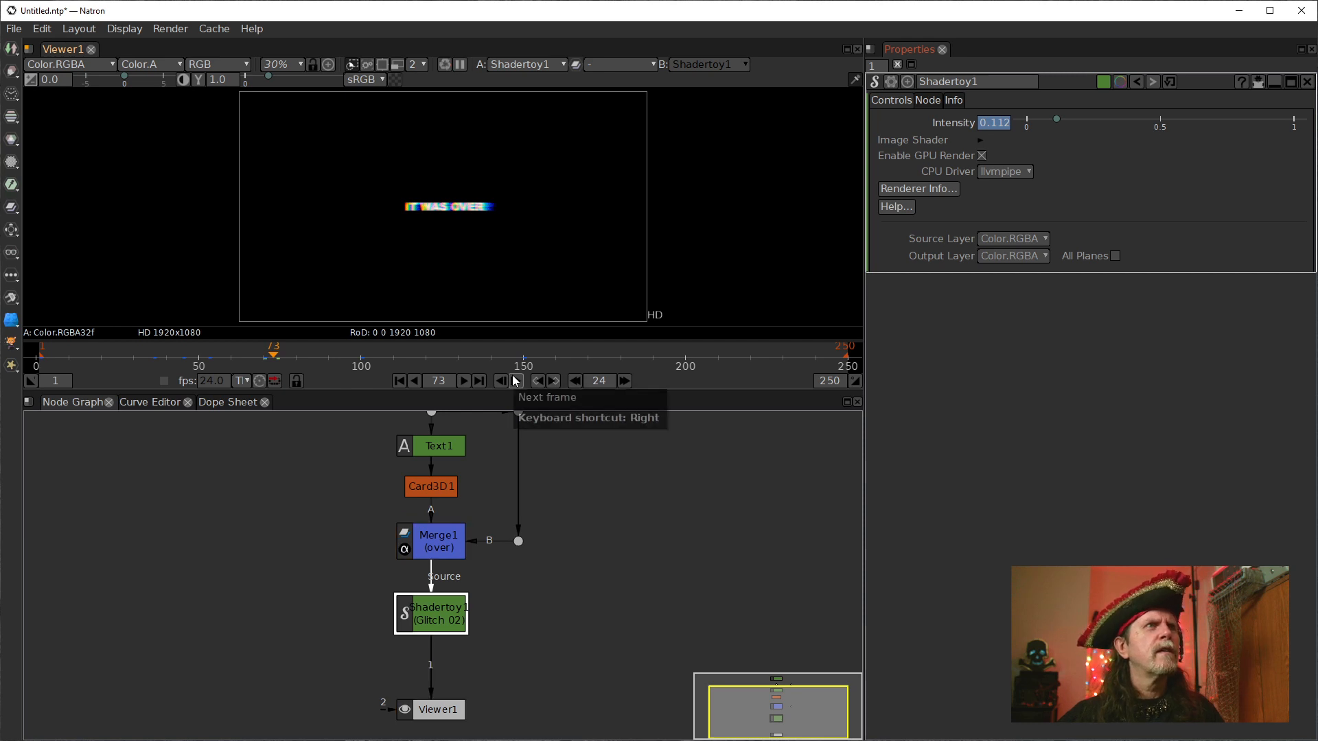
{"action": "left_click", "coordinate": [516, 381]}
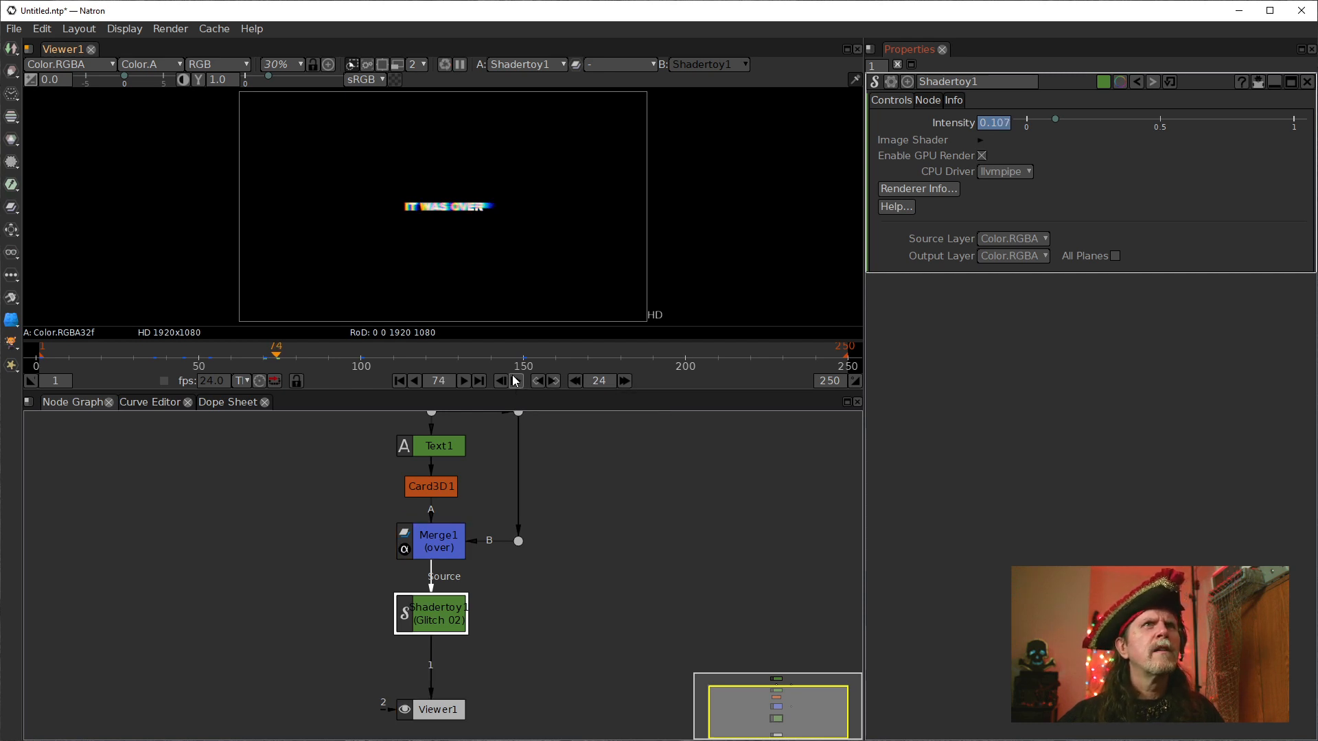
{"action": "left_click", "coordinate": [1001, 124]}
{"action": "type", "text": "4933"}
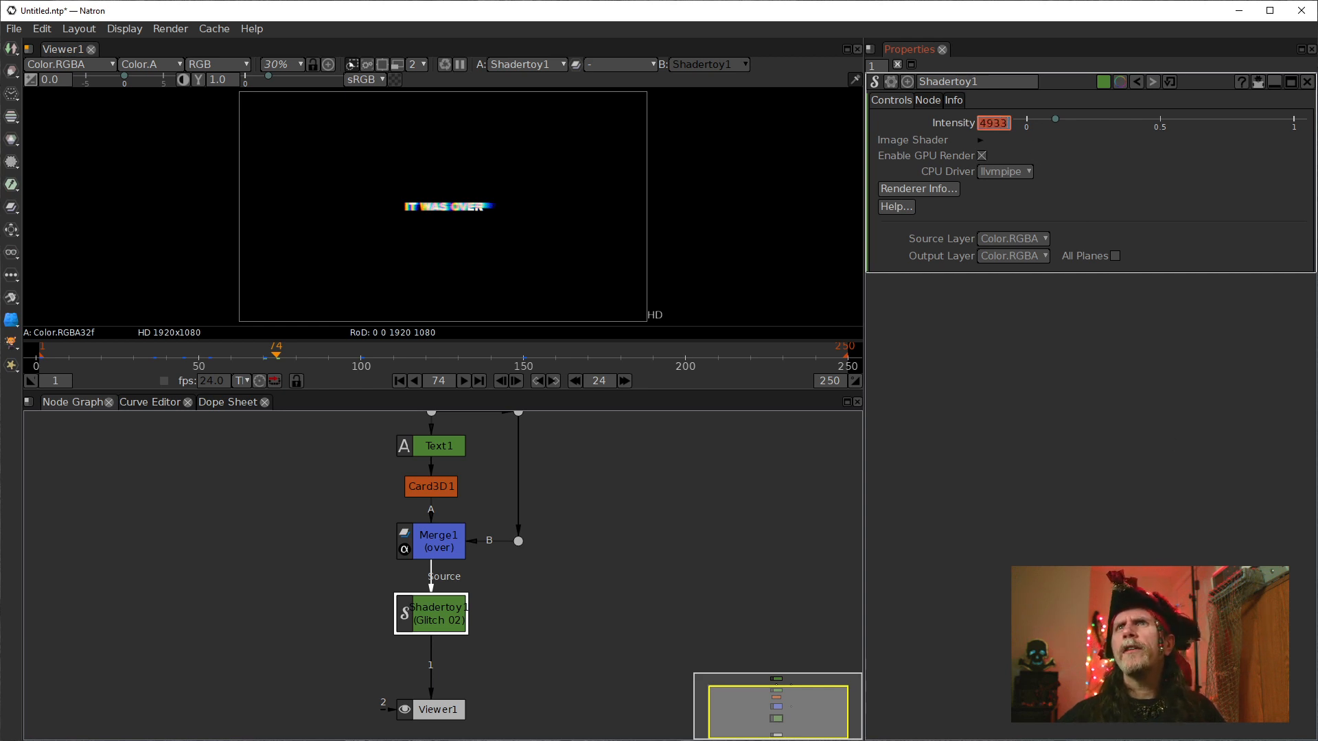
{"action": "type", "text": "111"}
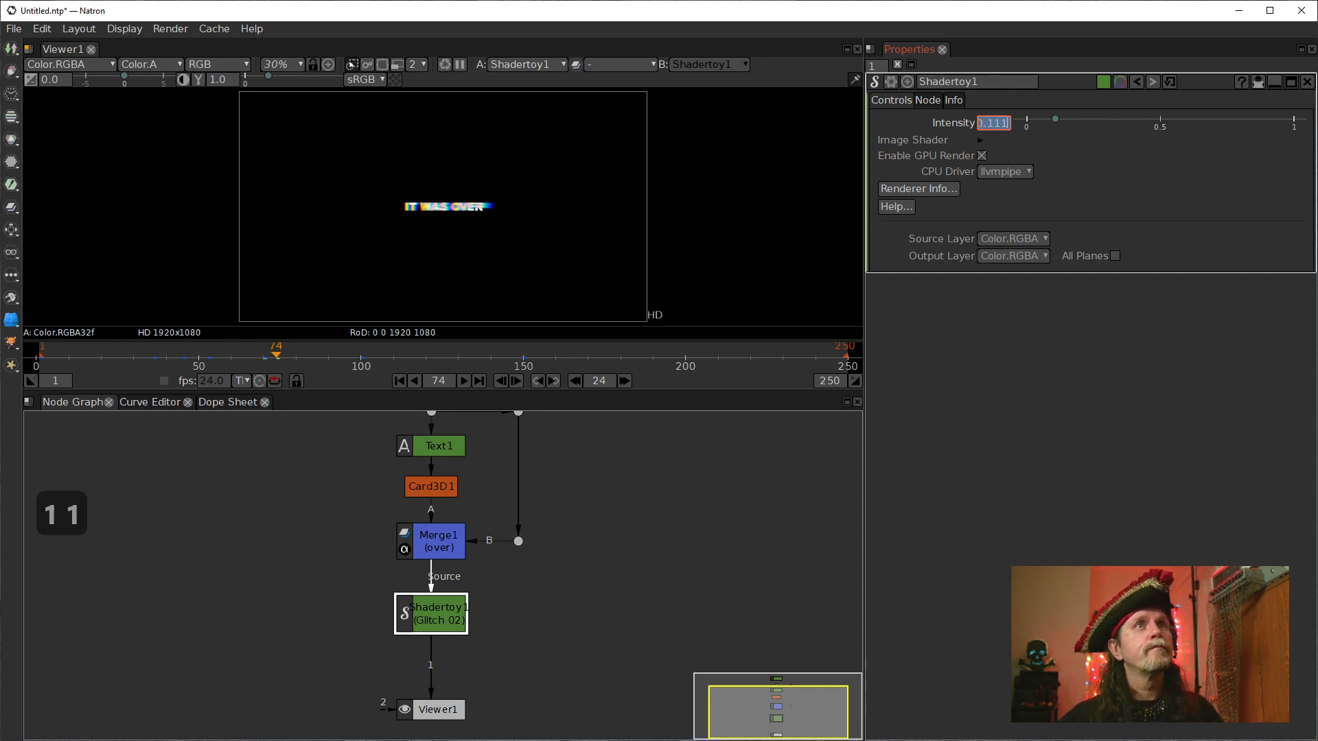
{"action": "key", "text": "Return"}
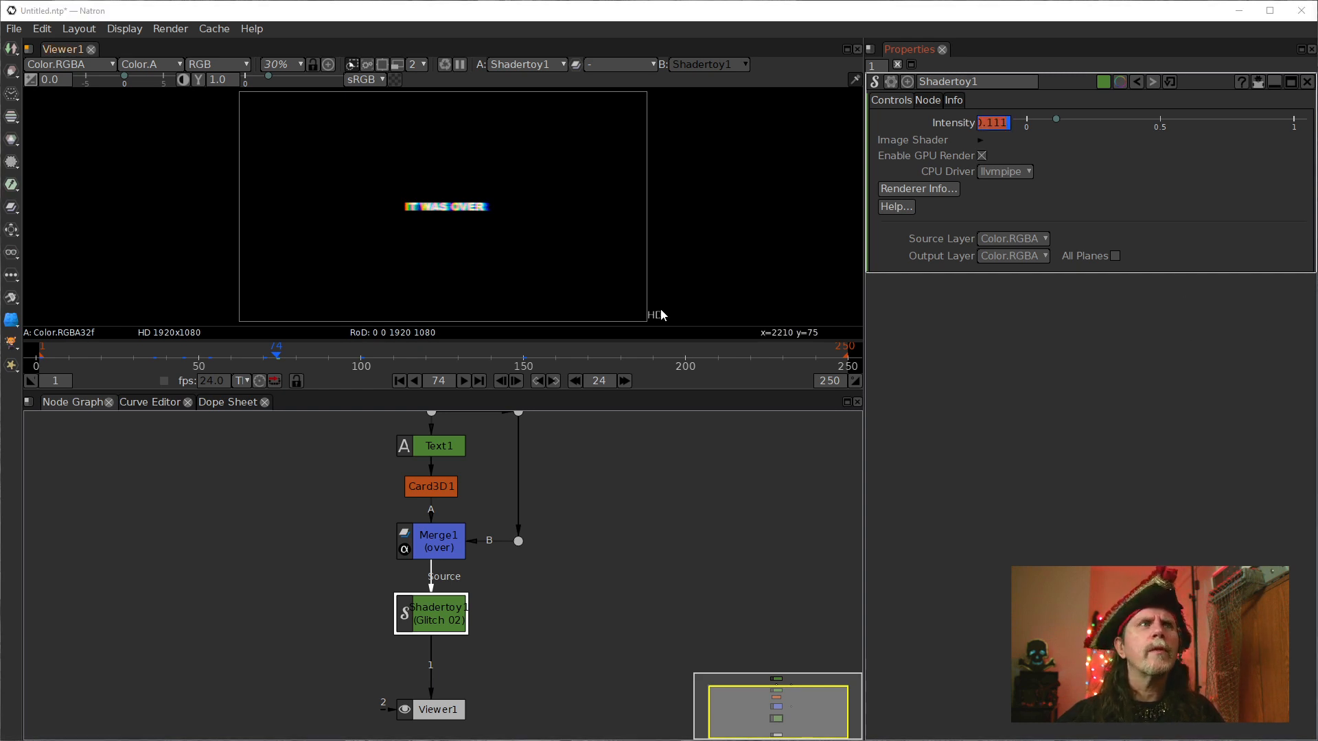
- Keyframe Shadertoy1's Intensity at 0 on frame 80
{"action": "left_click", "coordinate": [444, 380]}
{"action": "left_click", "coordinate": [440, 380]}
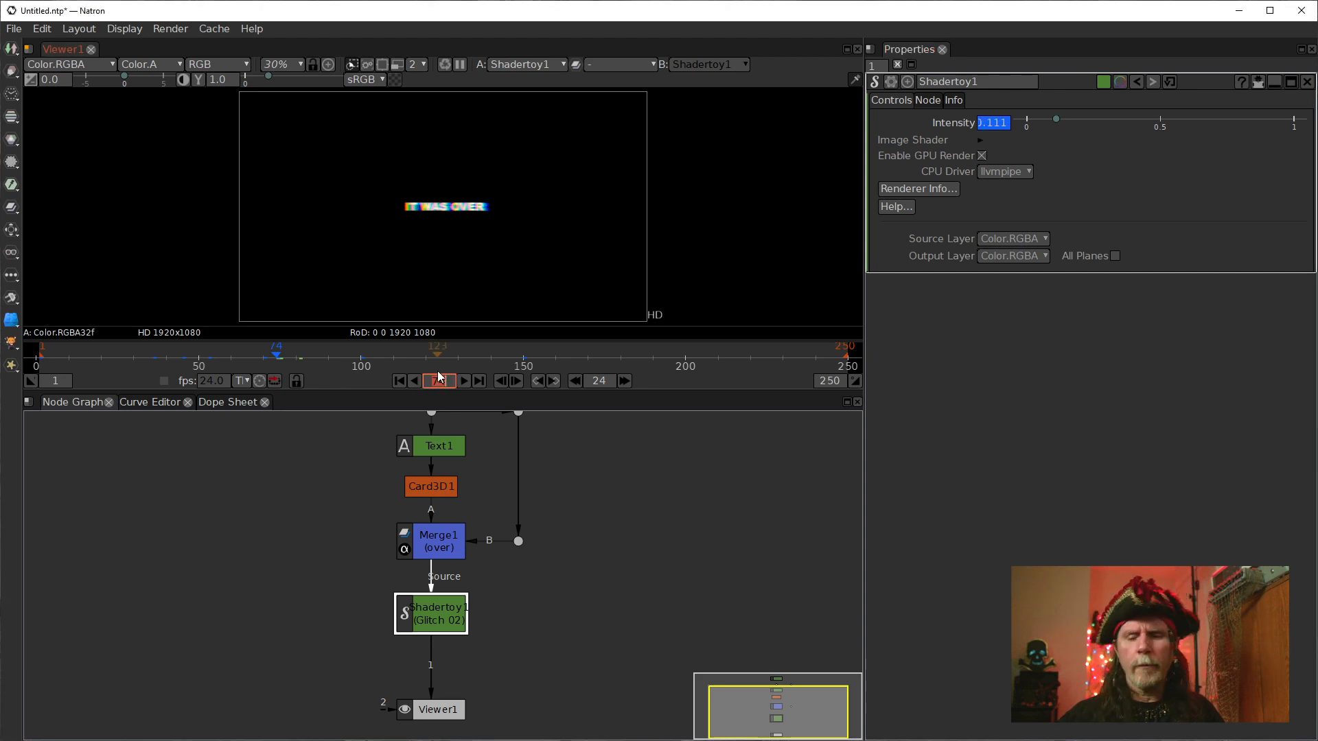
{"action": "type", "text": "80"}
{"action": "key", "text": "Return"}
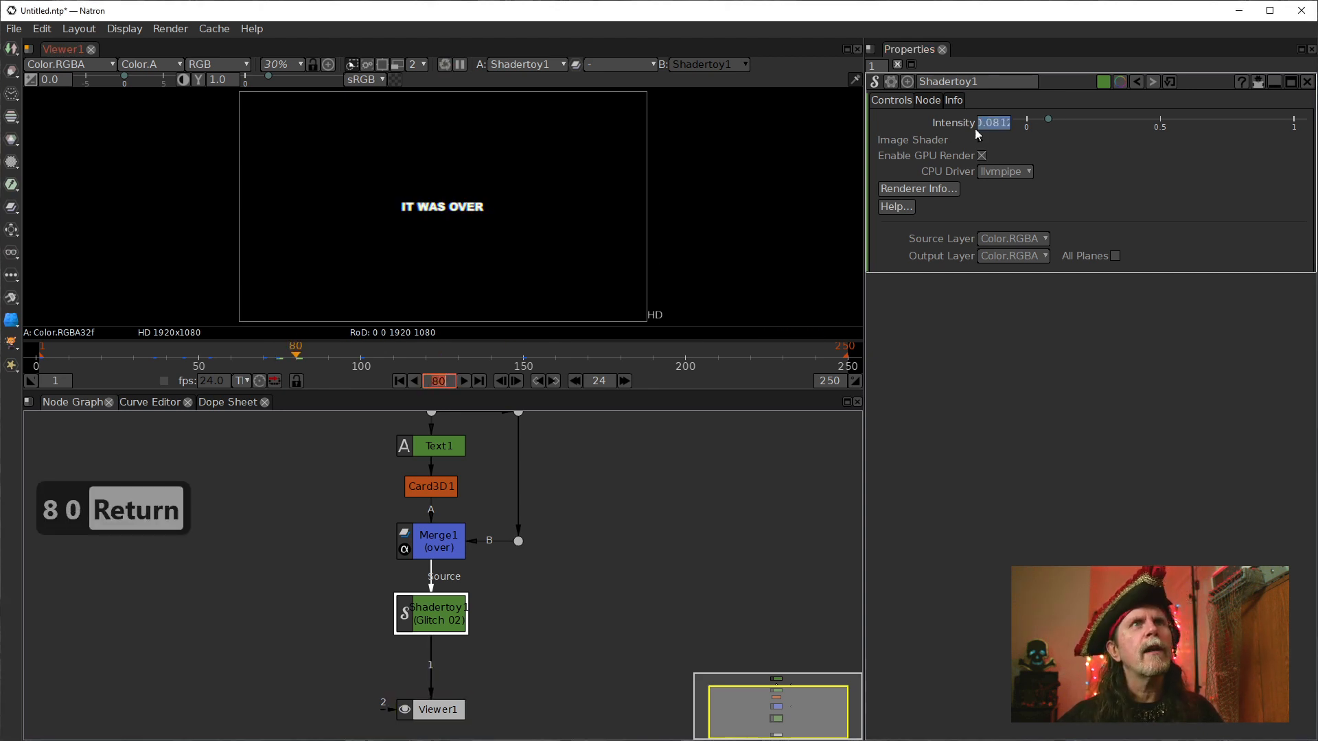
{"action": "left_click", "coordinate": [982, 126]}
{"action": "type", "text": "0"}
{"action": "key", "text": "Return"}
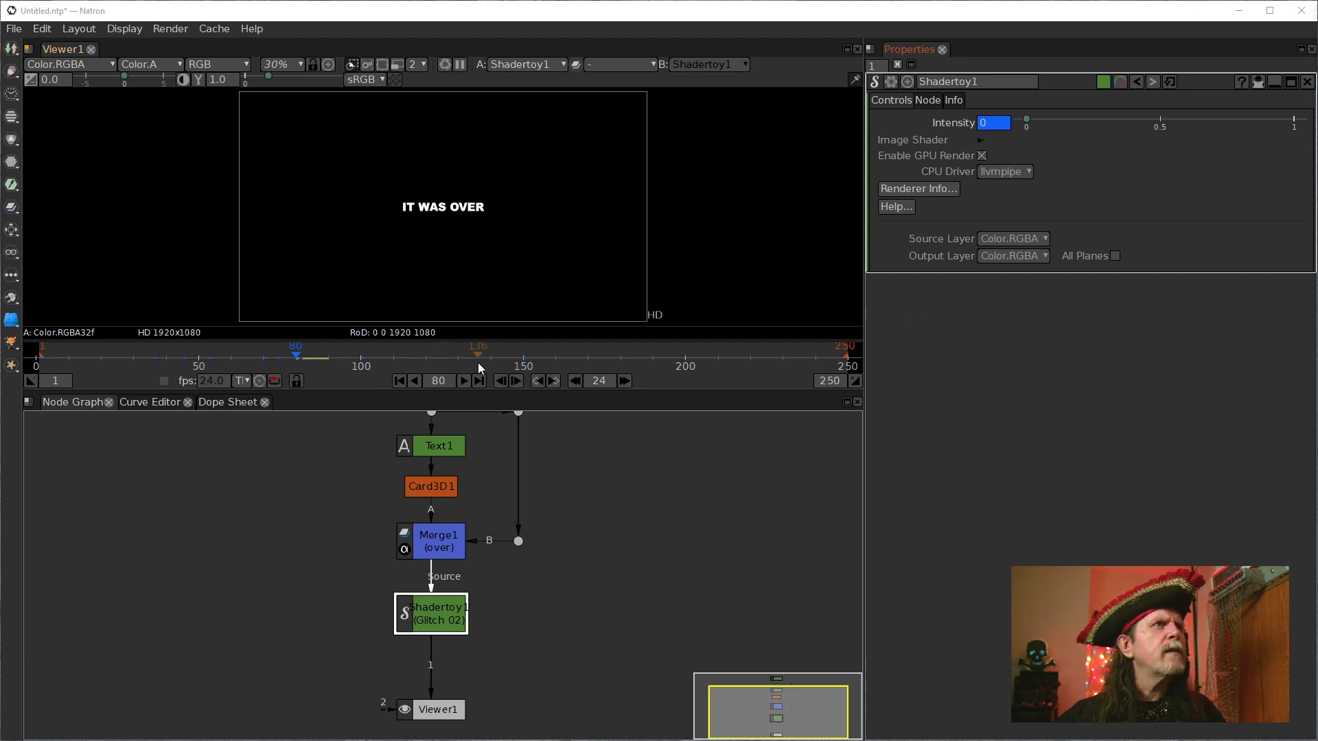
- Keyframe Shadertoy1's Intensity at 0.094 on frame 89
{"action": "left_click", "coordinate": [439, 381]}
{"action": "key", "text": "BackSpace"}
{"action": "type", "text": "9"}
{"action": "key", "text": "Return"}
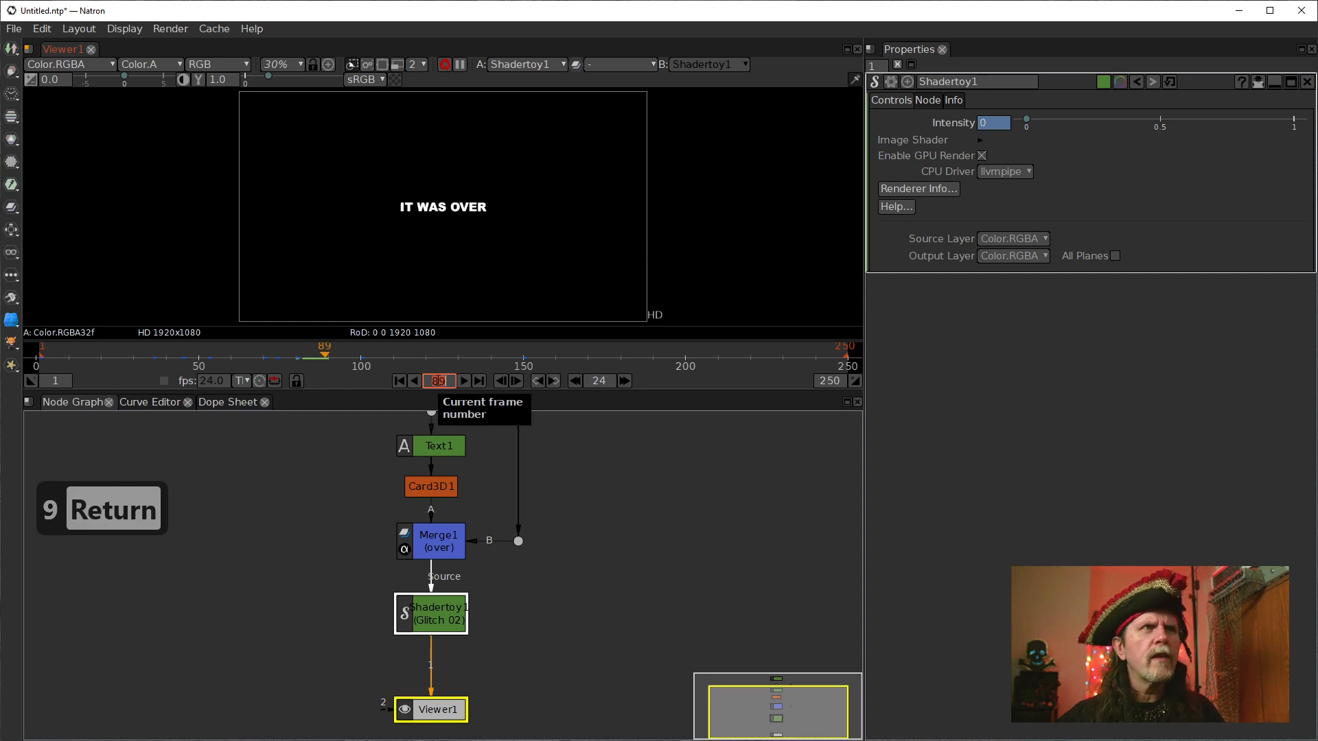
{"action": "left_click", "coordinate": [999, 123]}
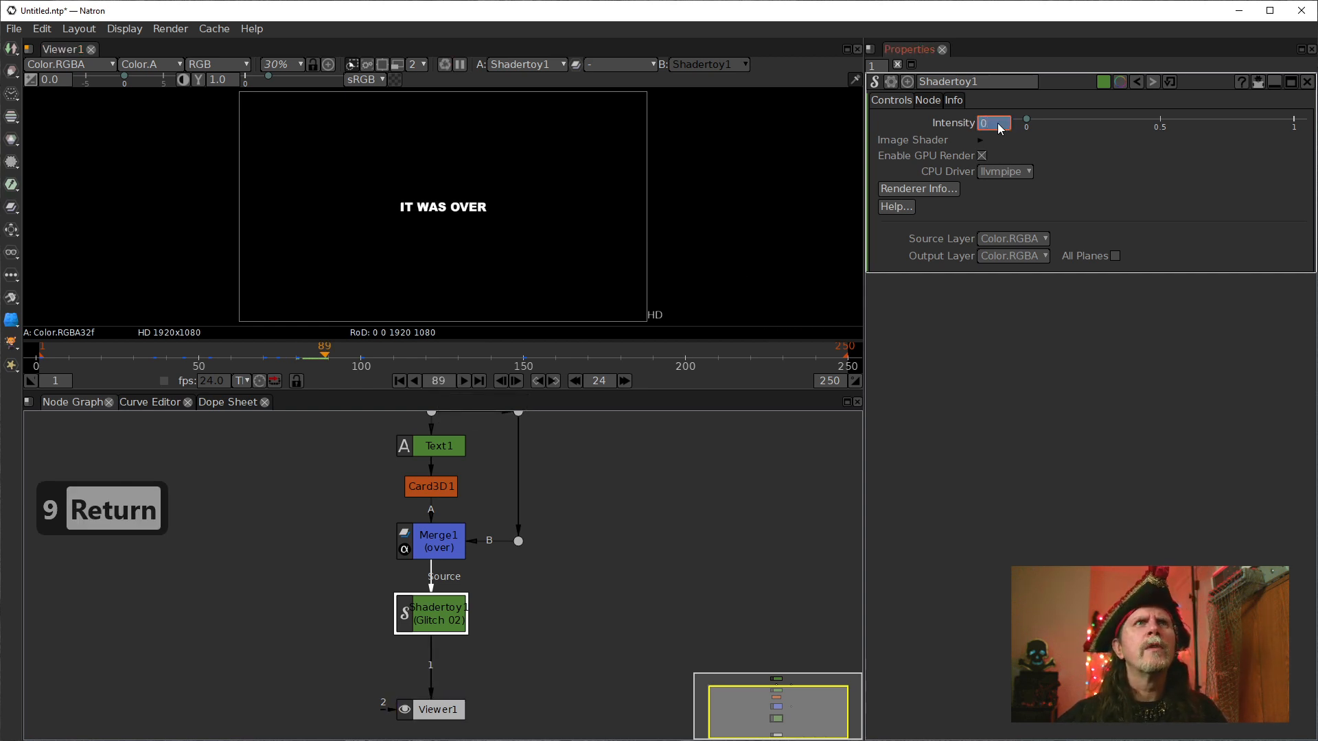
{"action": "type", "text": ".0"}
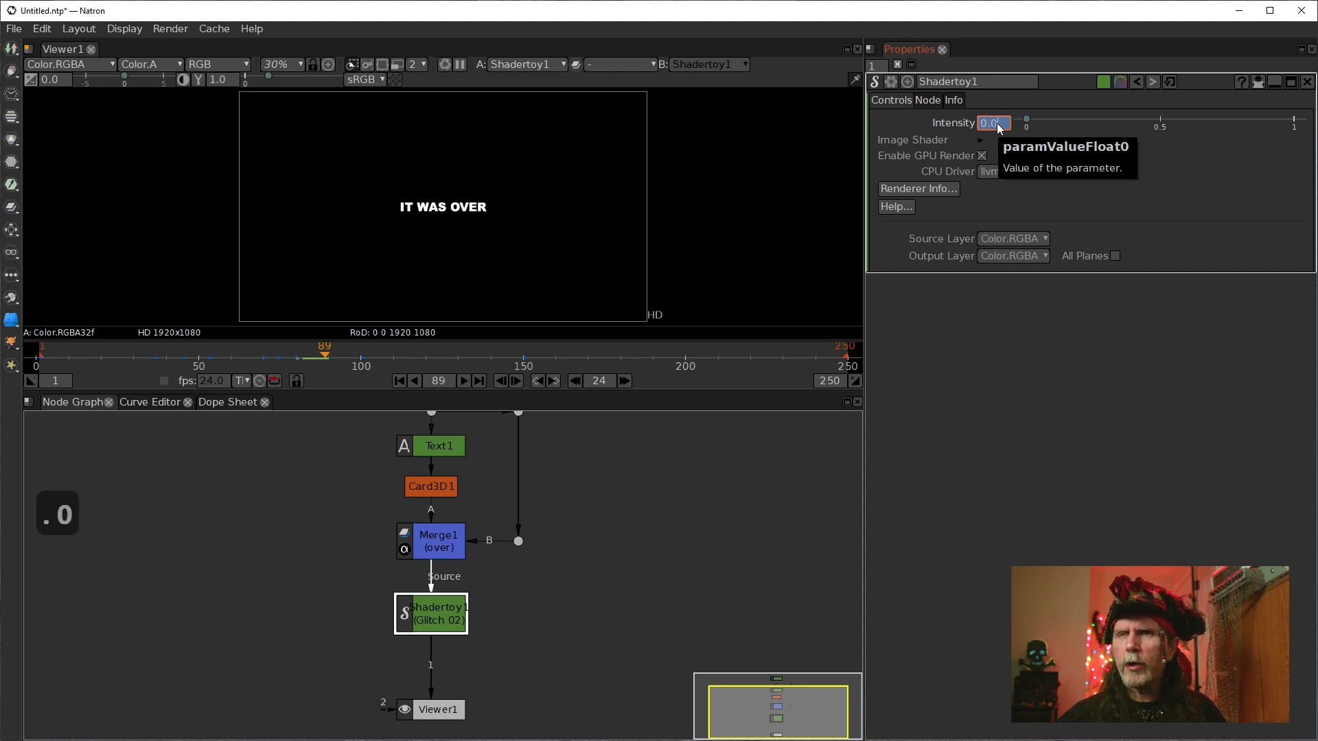
{"action": "type", "text": "94"}
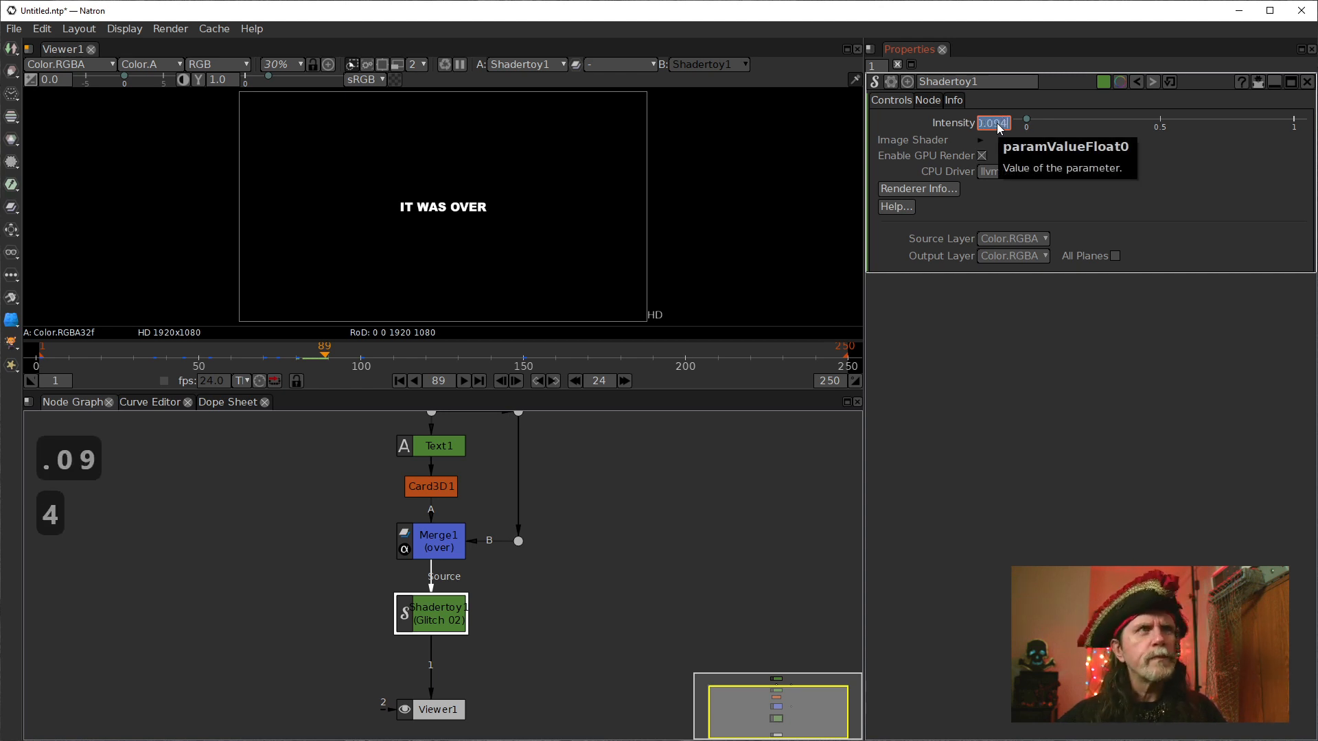
{"action": "key", "text": "Return"}
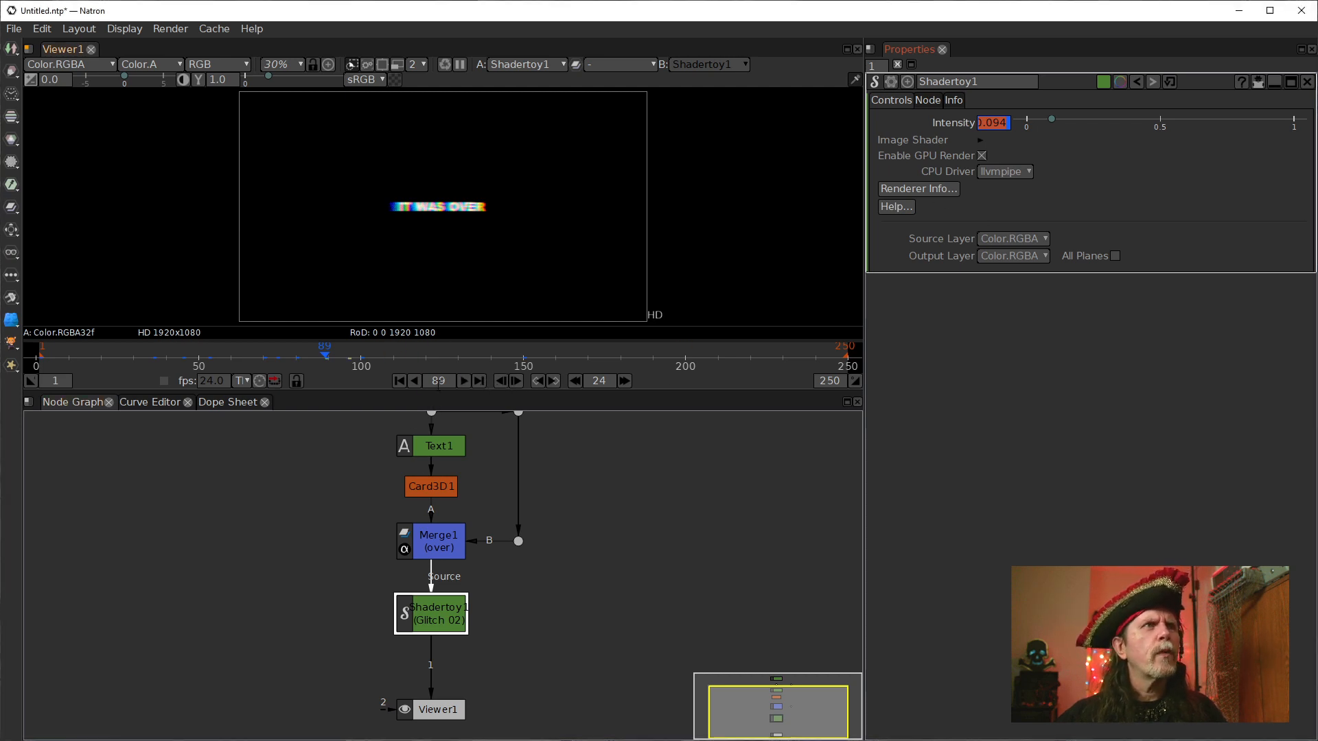
- Keyframe Shadertoy1's Intensity at 0.1 on frame 96
{"action": "type", "text": "96"}
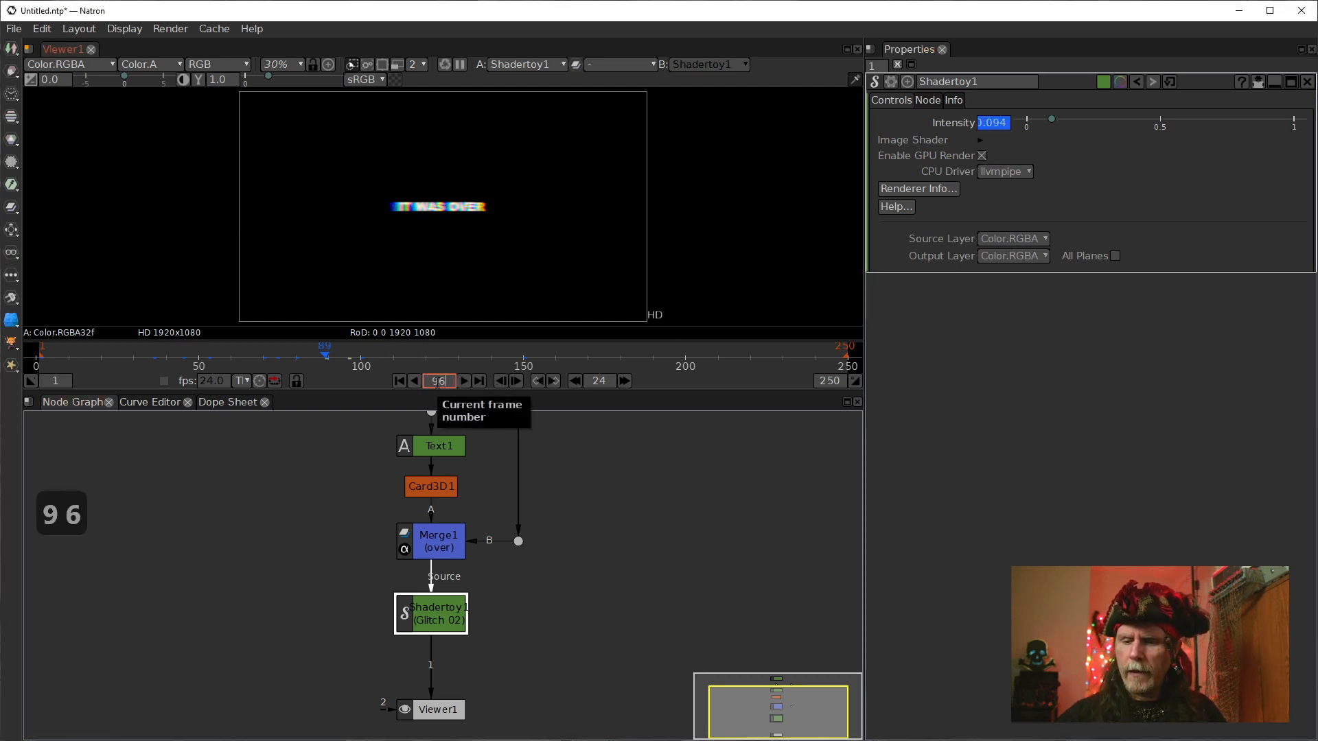
{"action": "key", "text": "Return"}
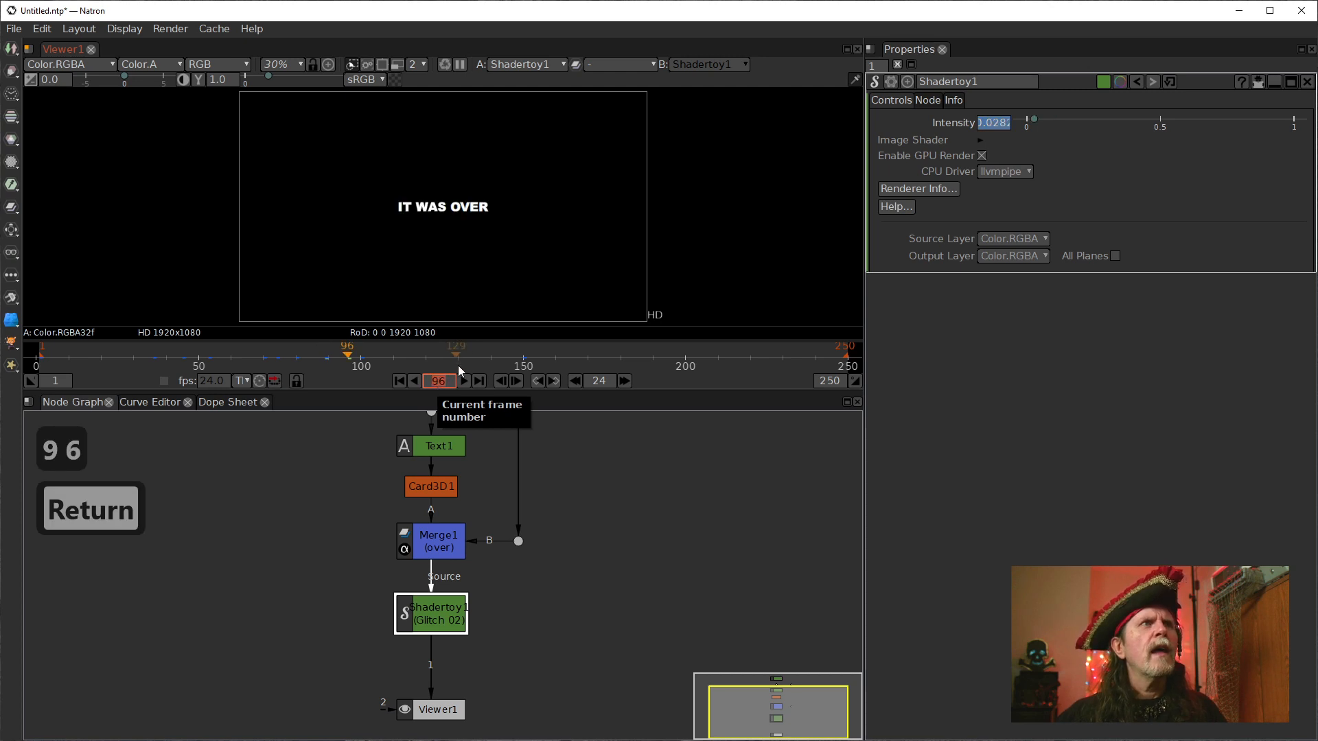
{"action": "double_click", "coordinate": [992, 128]}
{"action": "double_click", "coordinate": [1005, 128]}
{"action": "mouse_move", "coordinate": [1006, 128]}
{"action": "left_mouse_down"}
{"action": "mouse_move", "coordinate": [975, 133]}
{"action": "mouse_move", "coordinate": [990, 133]}
{"action": "left_mouse_up"}
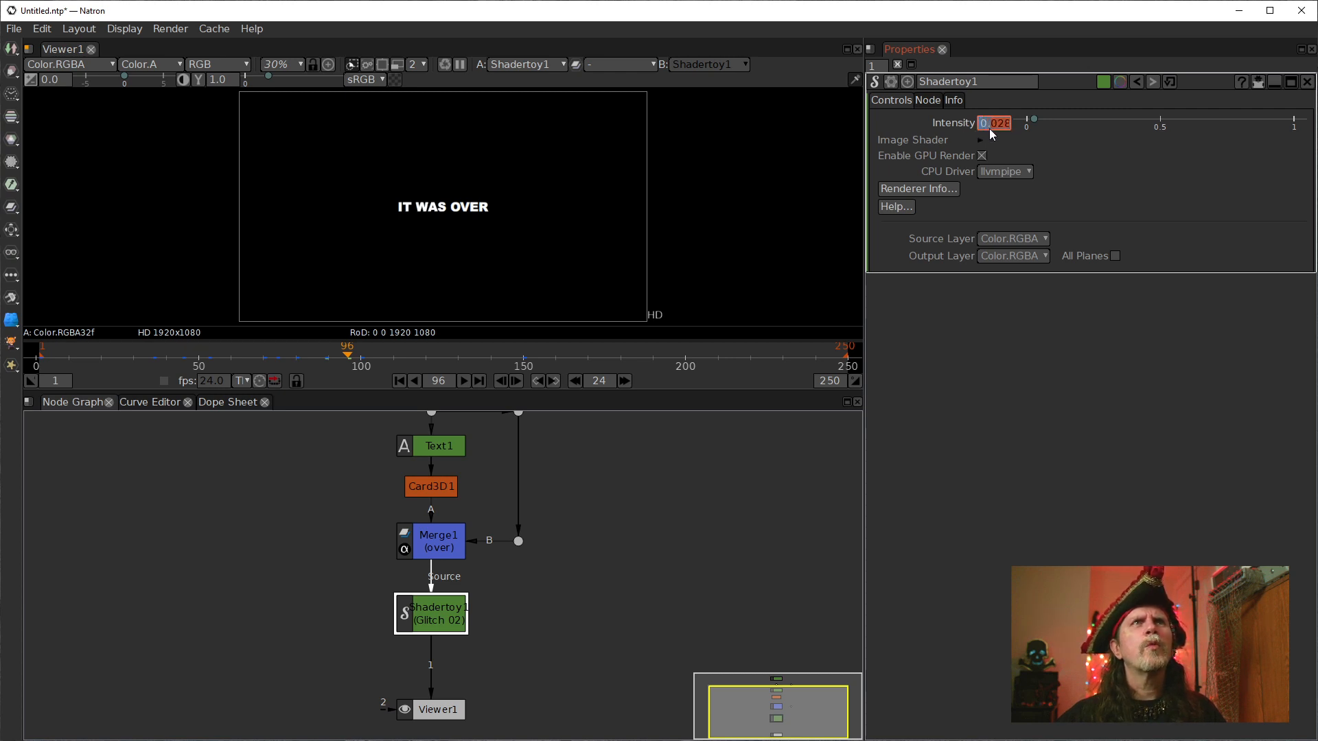
{"action": "type", "text": "1"}
{"action": "key", "text": "Return"}
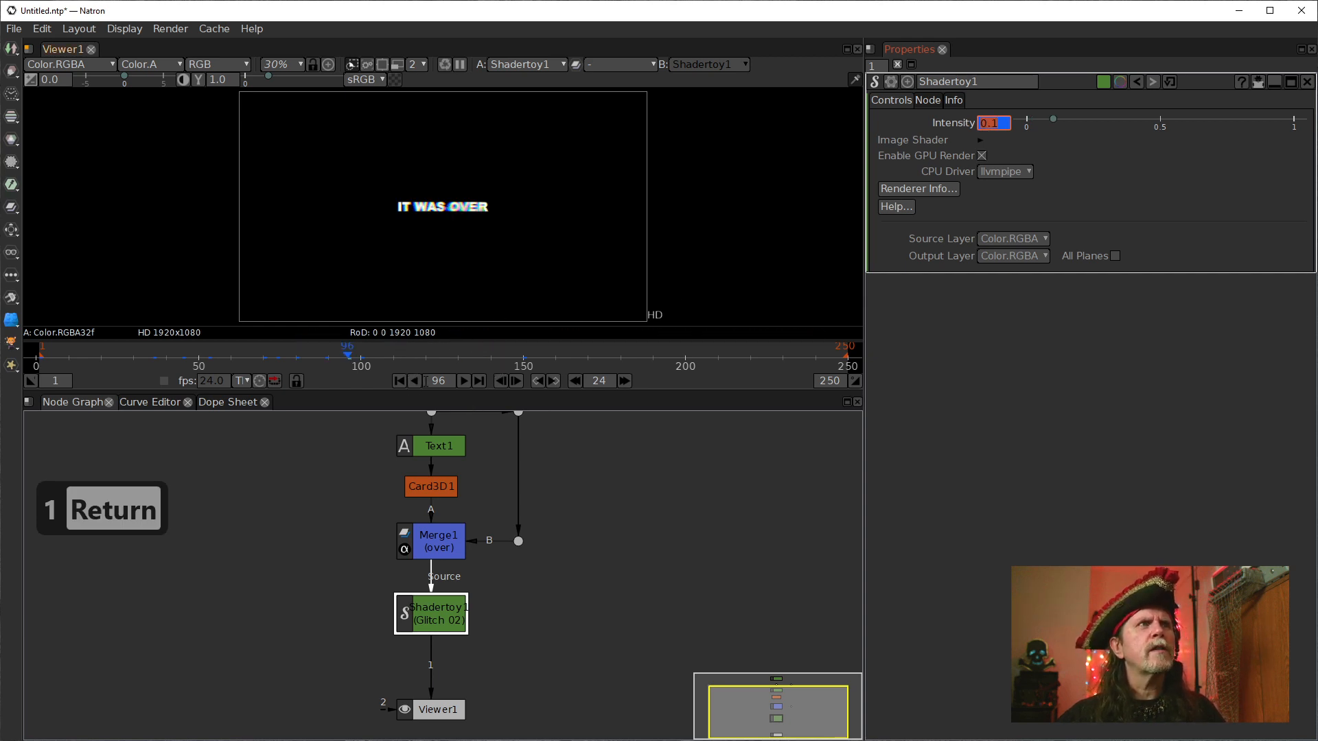
- Scrub through the timeline and play the animation back to review the glitch, stopping on the "THEY WERE WRONG!" message at frame 141
{"action": "left_click", "coordinate": [554, 382]}
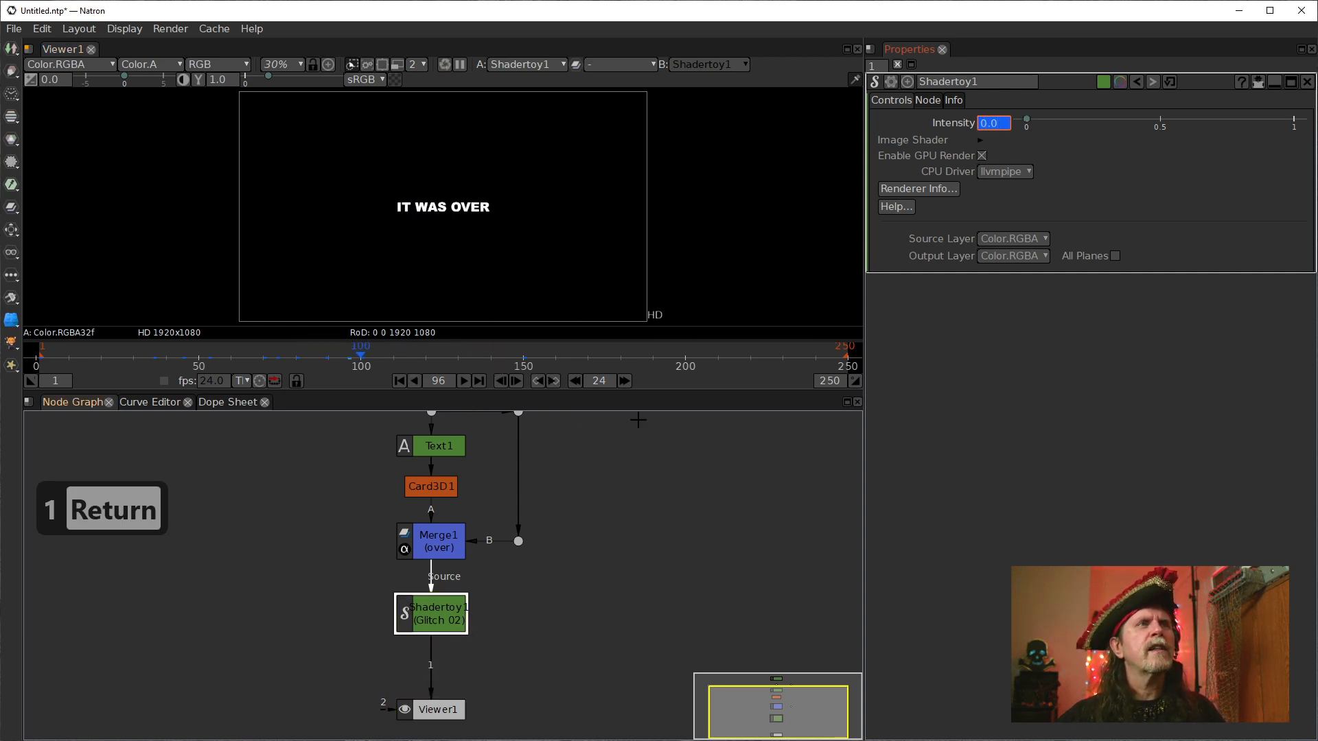
{"action": "mouse_move", "coordinate": [294, 358]}
{"action": "left_mouse_down"}
{"action": "mouse_move", "coordinate": [57, 359]}
{"action": "mouse_move", "coordinate": [327, 366]}
{"action": "mouse_move", "coordinate": [295, 366]}
{"action": "mouse_move", "coordinate": [308, 368]}
{"action": "left_mouse_up"}
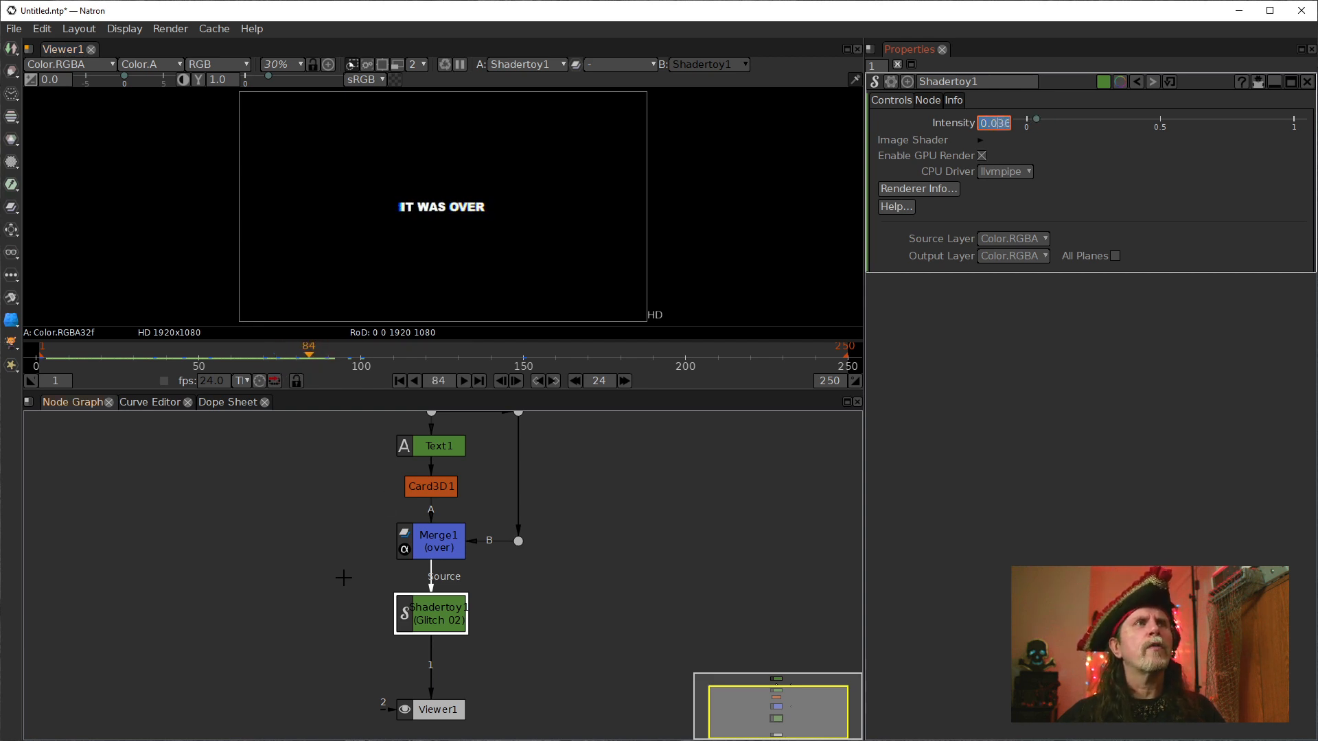
{"action": "right_click", "coordinate": [329, 480]}
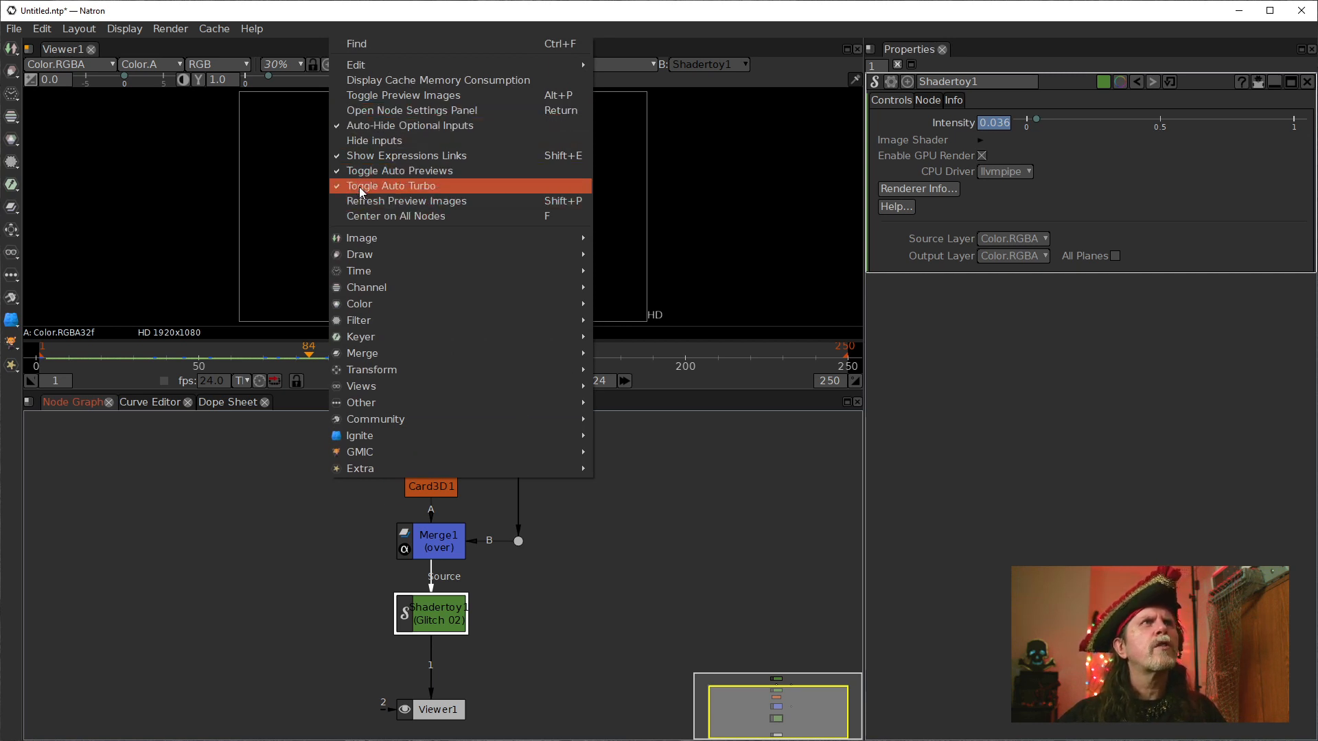
{"action": "left_click", "coordinate": [291, 512]}
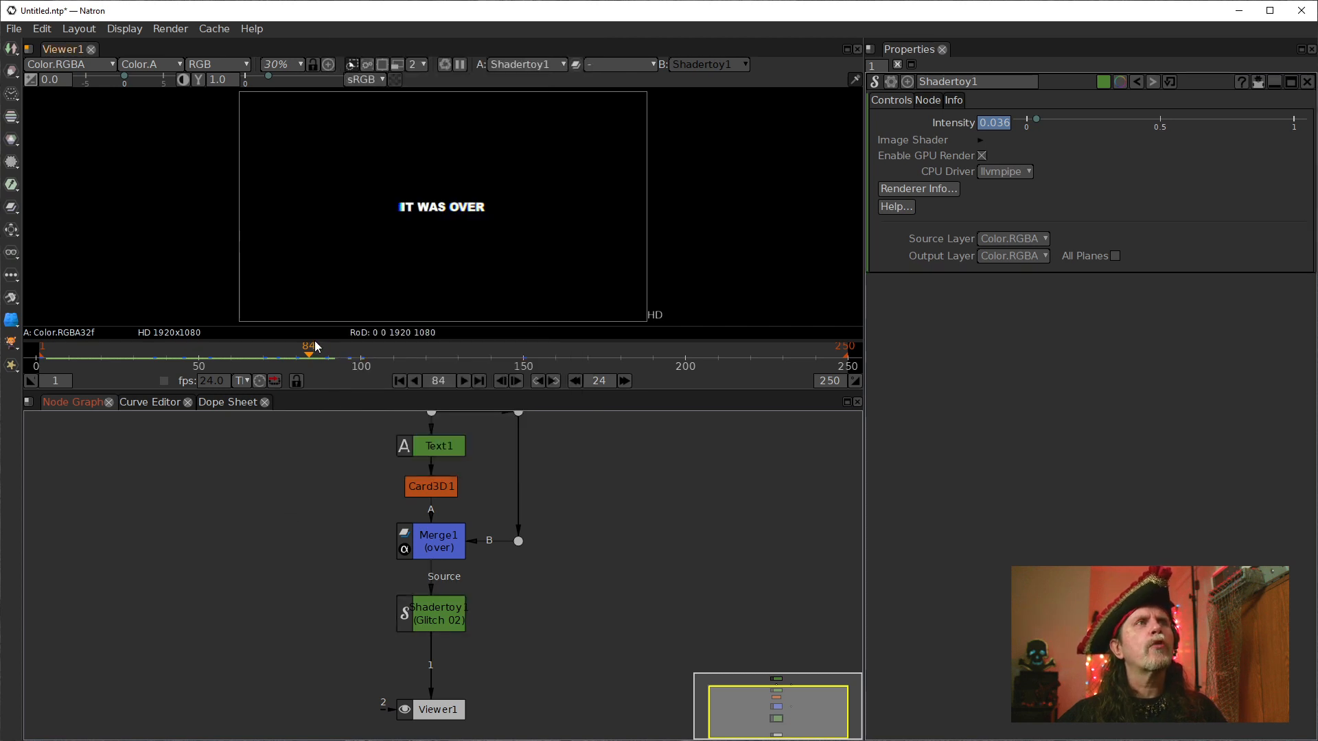
{"action": "left_click_drag", "start_coordinate": [309, 355], "coordinate": [782, 387]}
{"action": "left_click", "coordinate": [464, 381]}
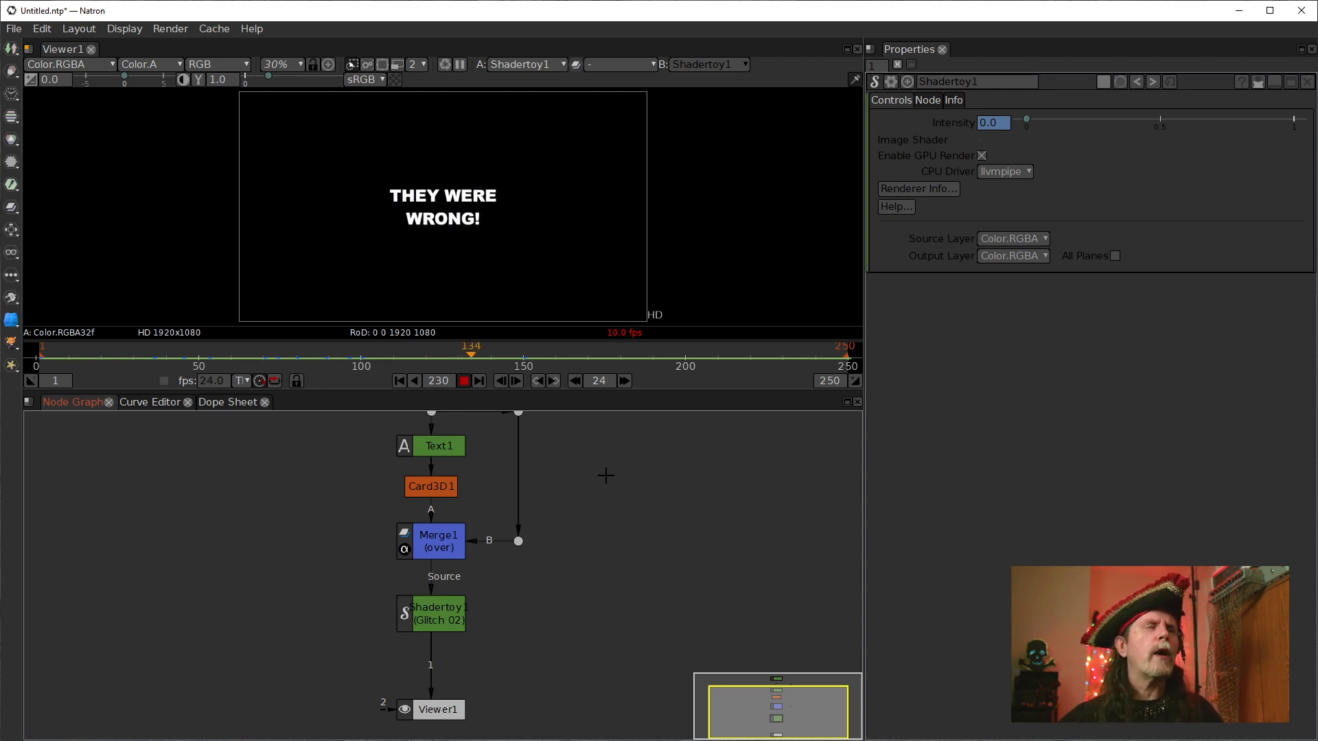
{"action": "left_click", "coordinate": [464, 381]}
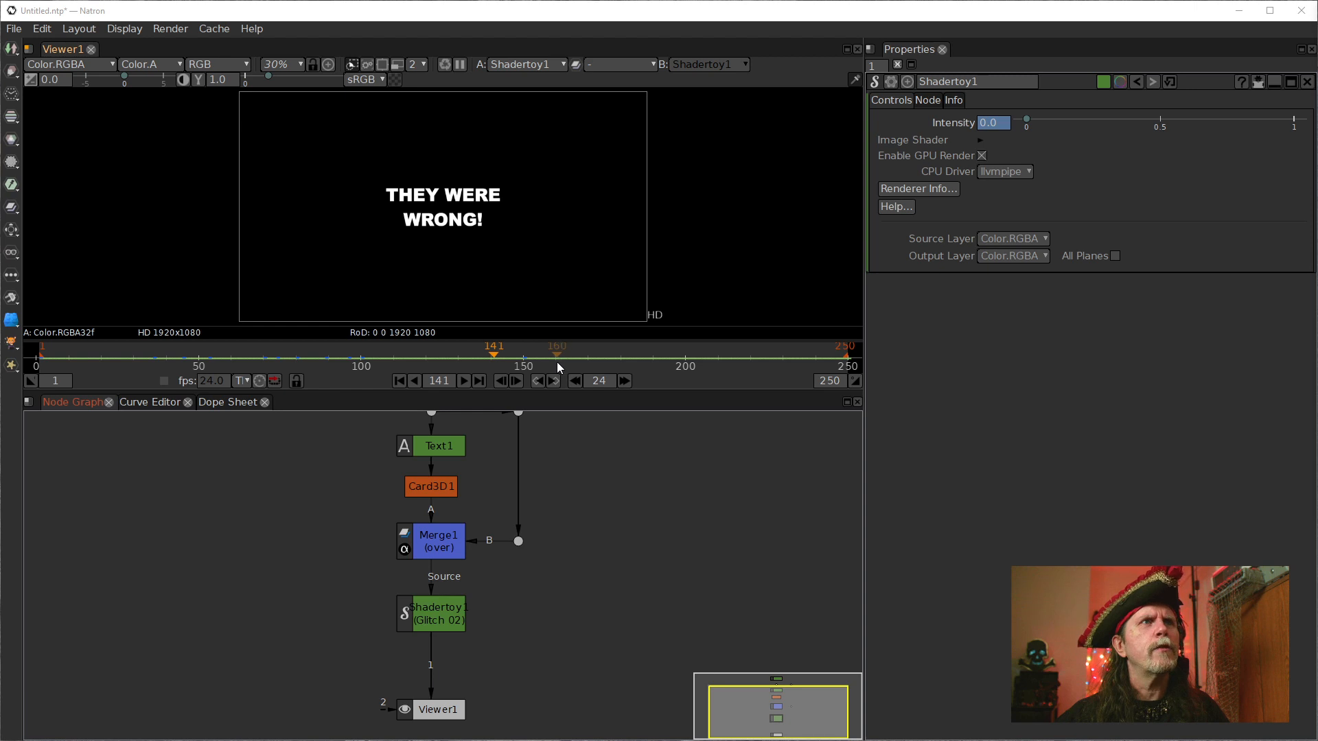
- Keyframe Shadertoy1's Intensity at 0.2 on frame 162 for the "THEY WERE WRONG!" message
{"action": "left_click", "coordinate": [438, 381]}
{"action": "type", "text": "162"}
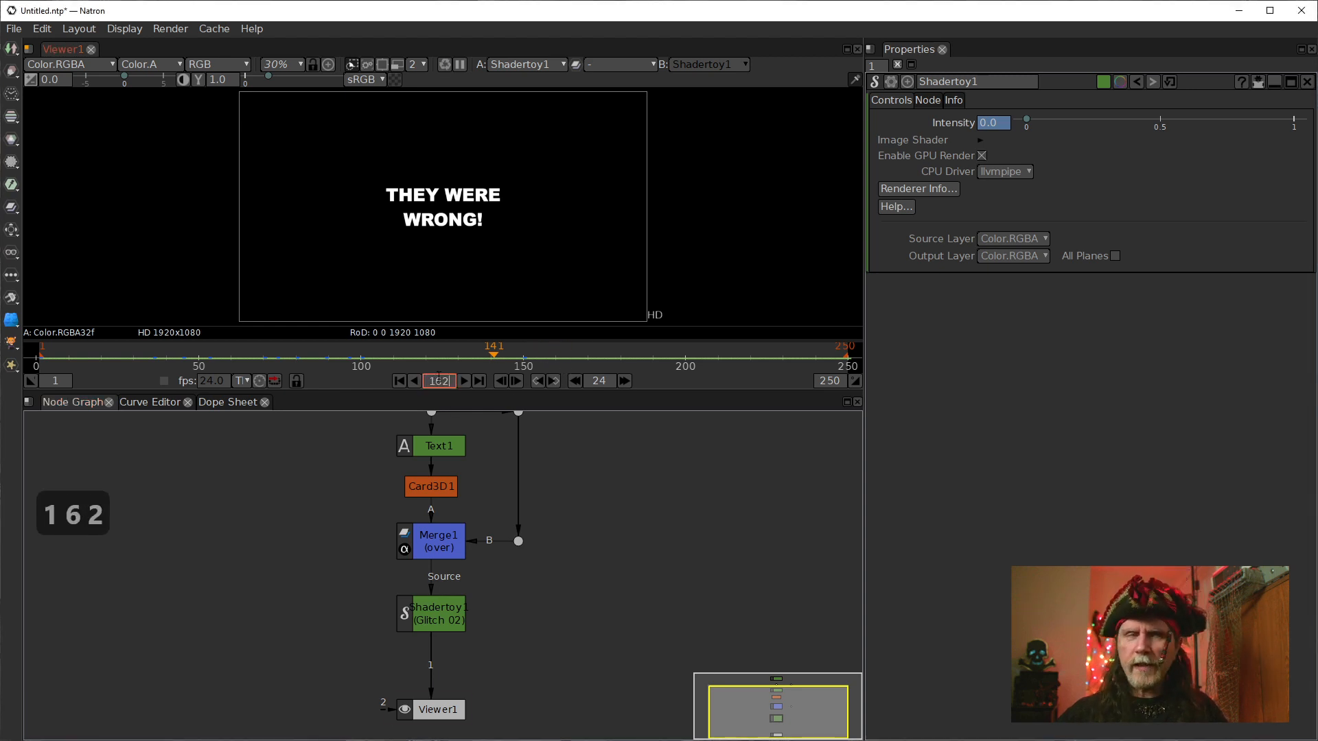
{"action": "key", "text": "Return"}
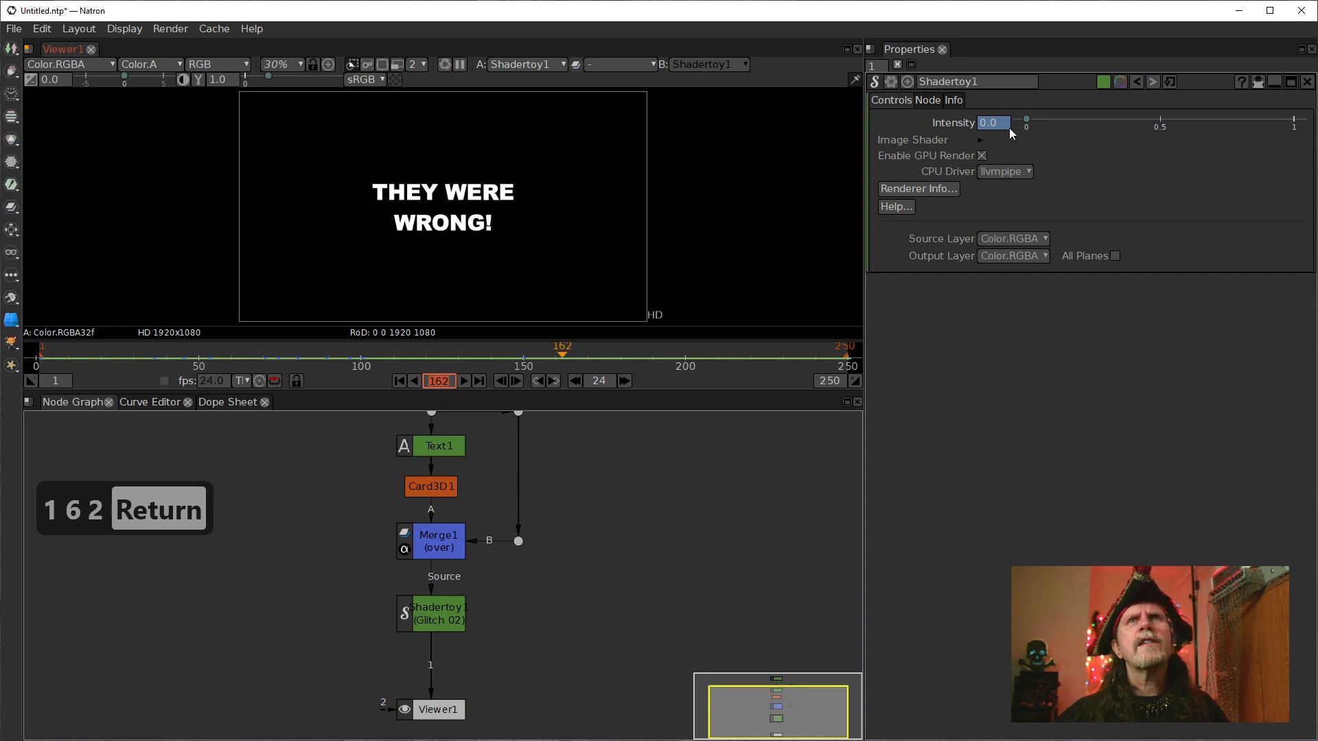
{"action": "left_click", "coordinate": [1002, 123]}
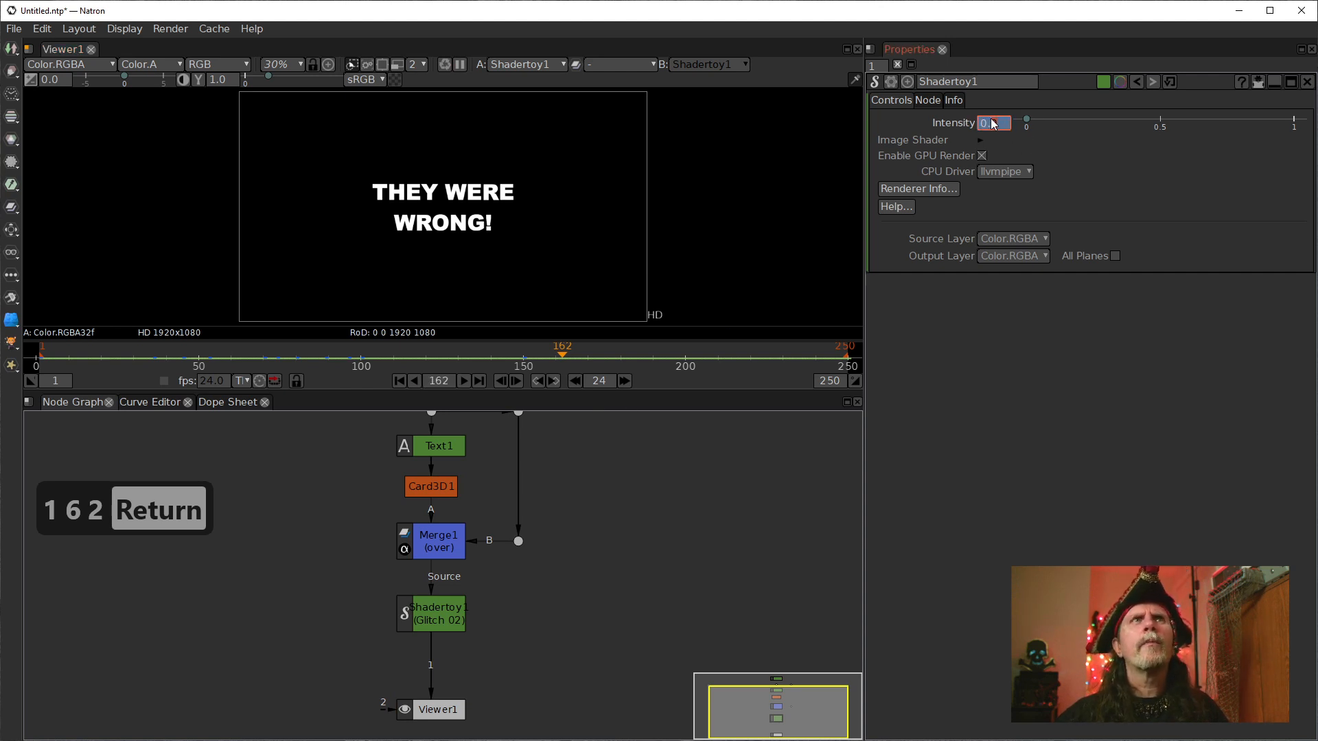
{"action": "type", "text": "2"}
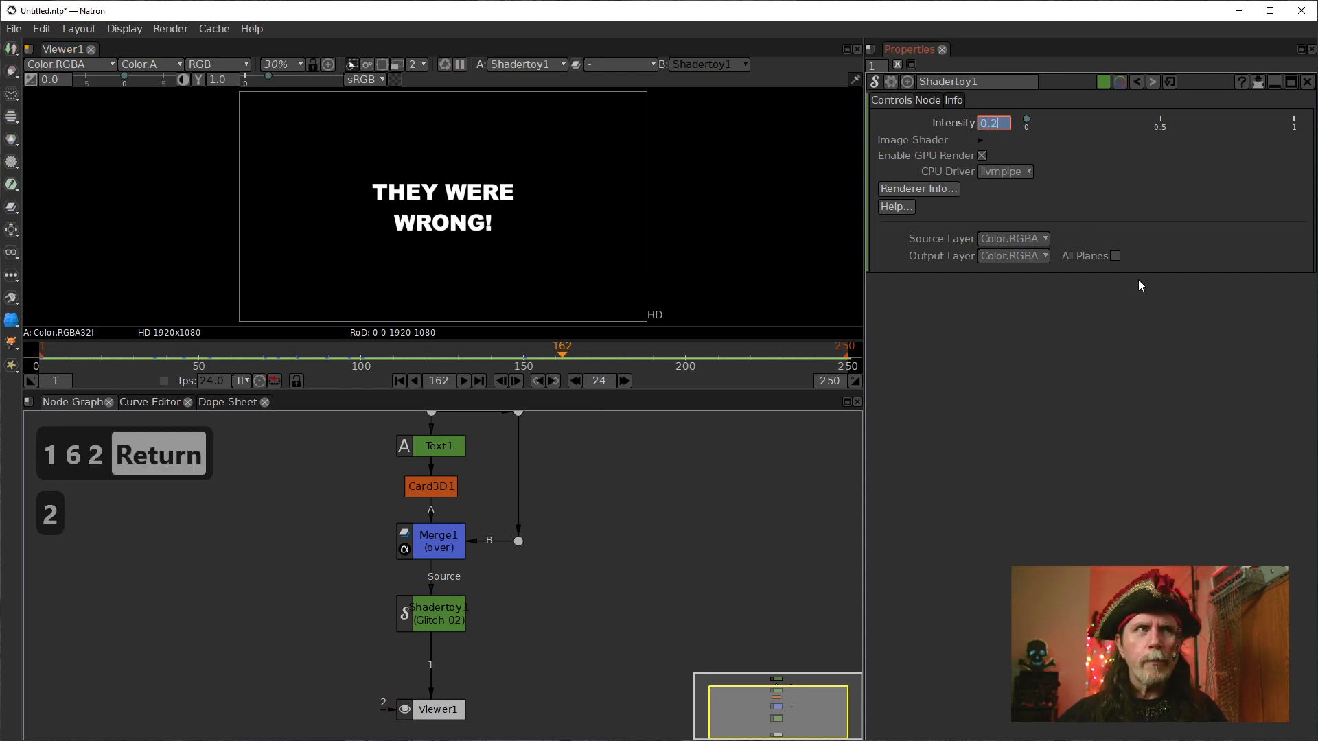
{"action": "key", "text": "Return"}
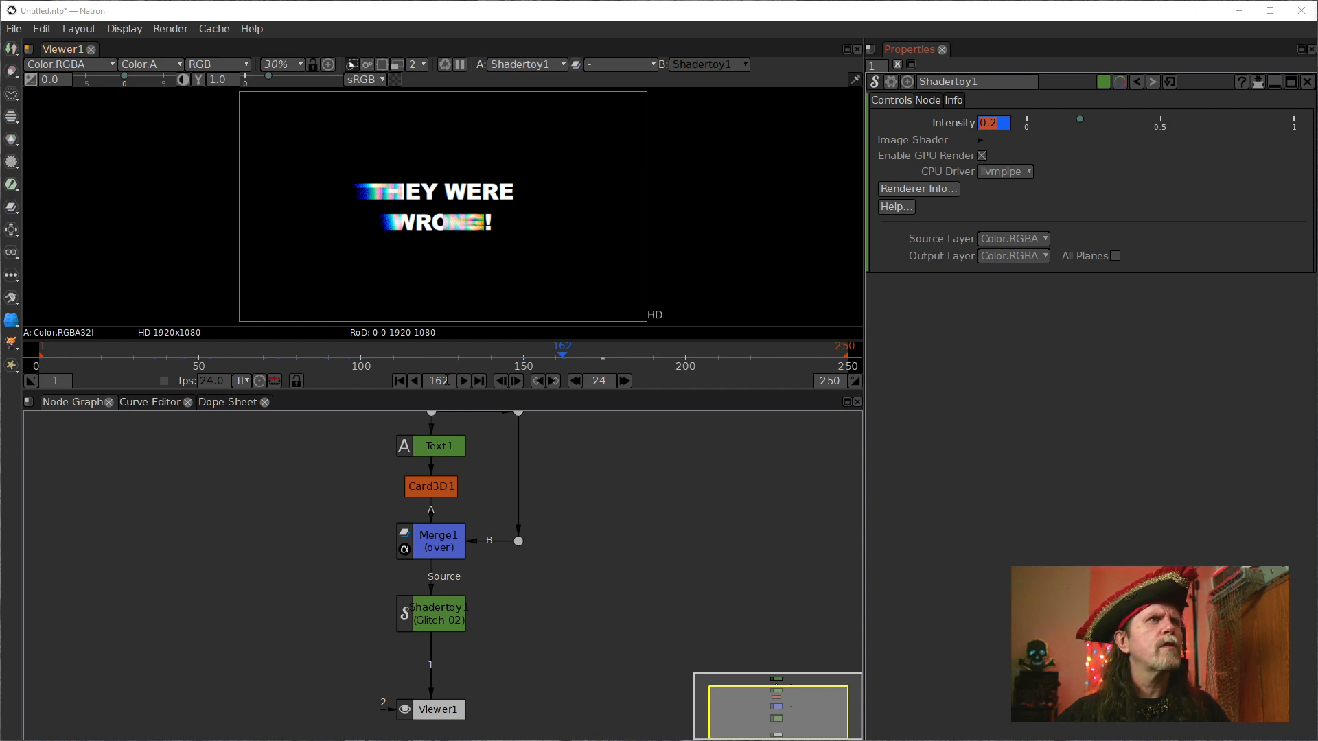
- Keyframe Shadertoy1's Intensity at 0.05 on frame 174
{"action": "left_click", "coordinate": [440, 380]}
{"action": "type", "text": "174"}
{"action": "key", "text": "Return"}
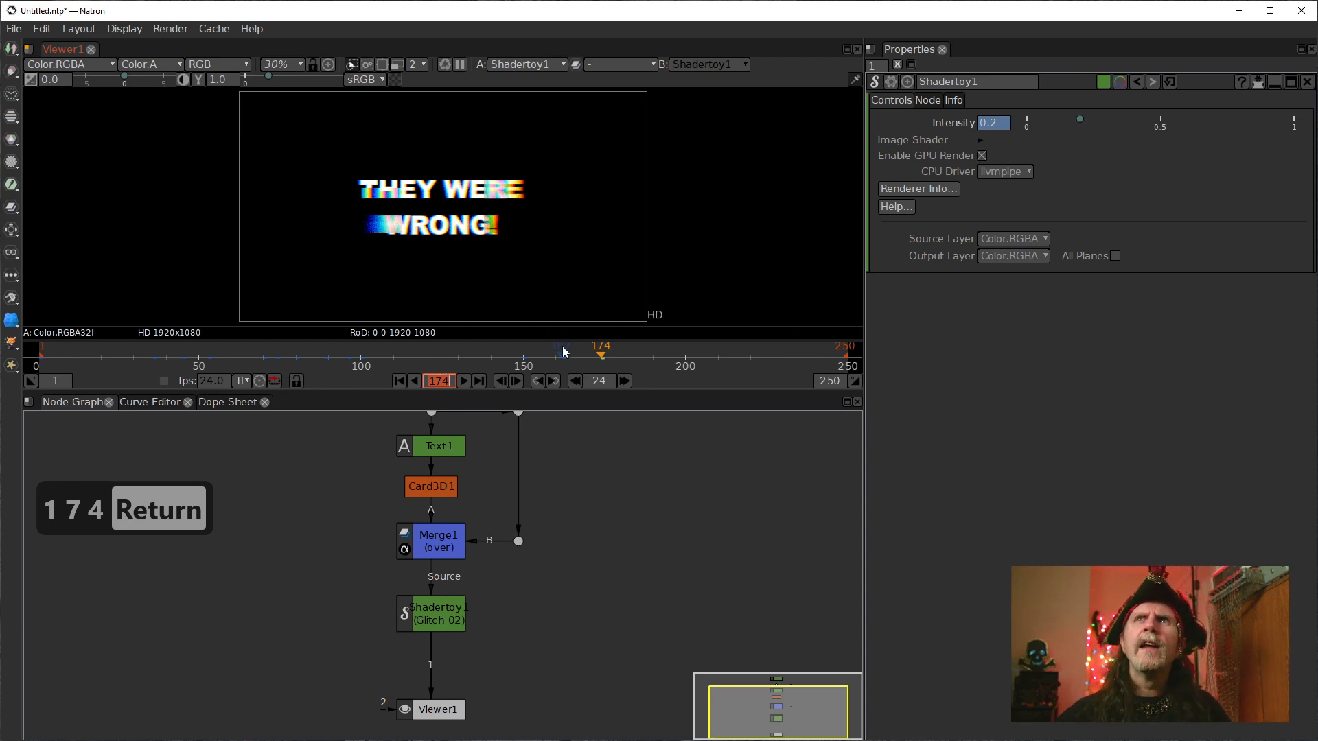
{"action": "left_click", "coordinate": [999, 123]}
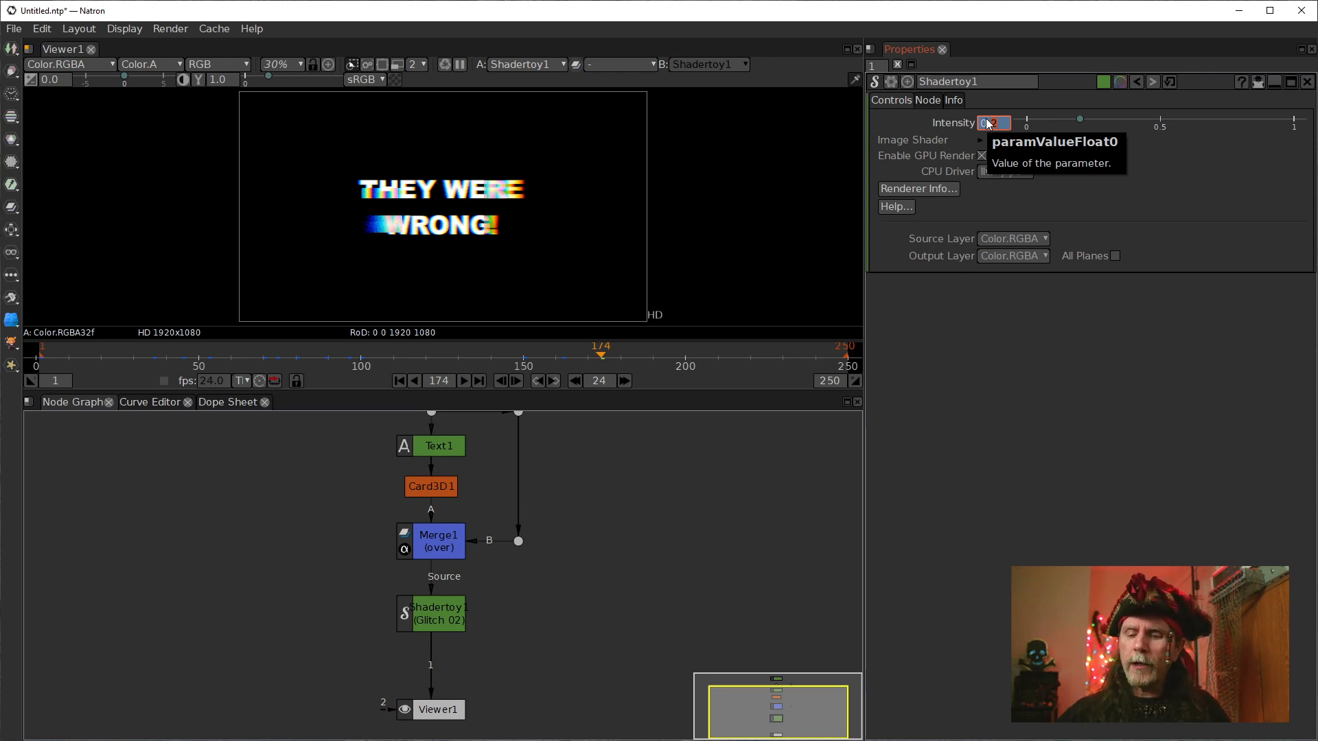
{"action": "type", "text": "0.05"}
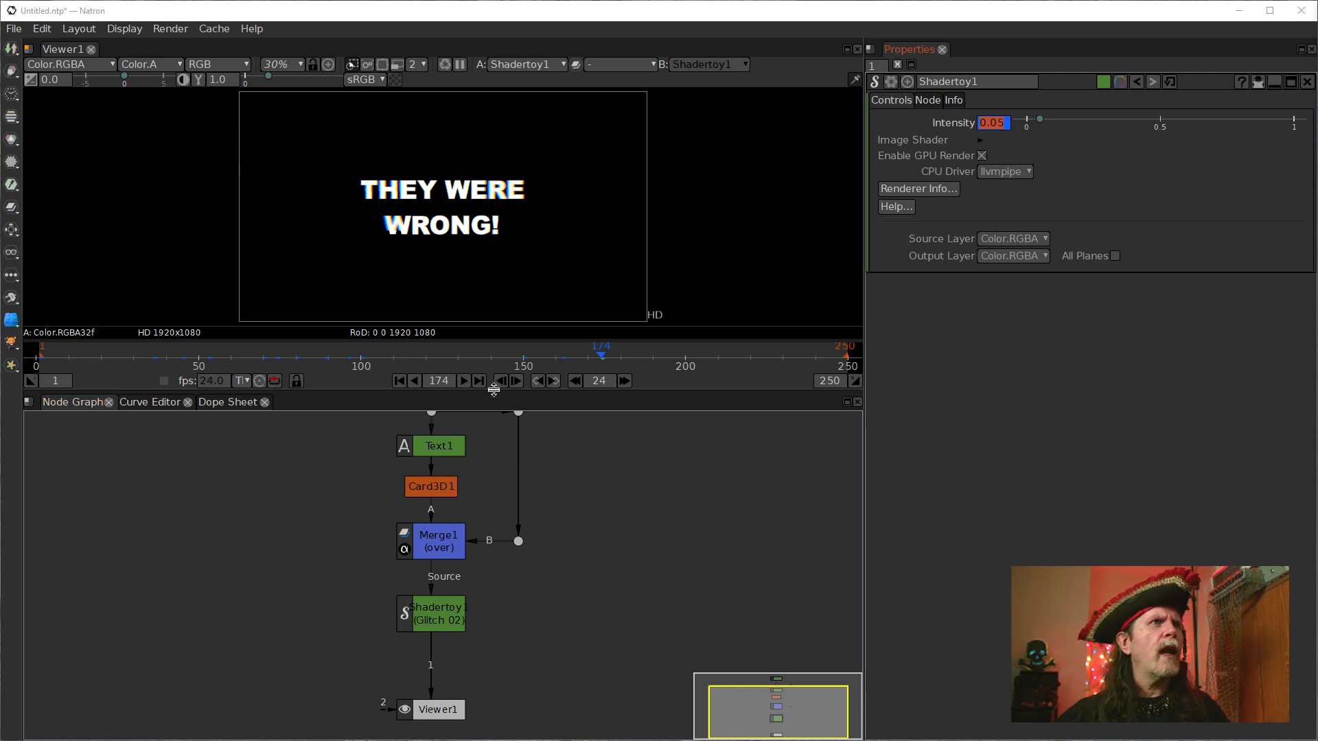
- Keyframe Shadertoy1's Intensity at 0.2 on frame 185 for the "THEY WERE WRONG!" message
{"action": "left_click", "coordinate": [440, 381]}
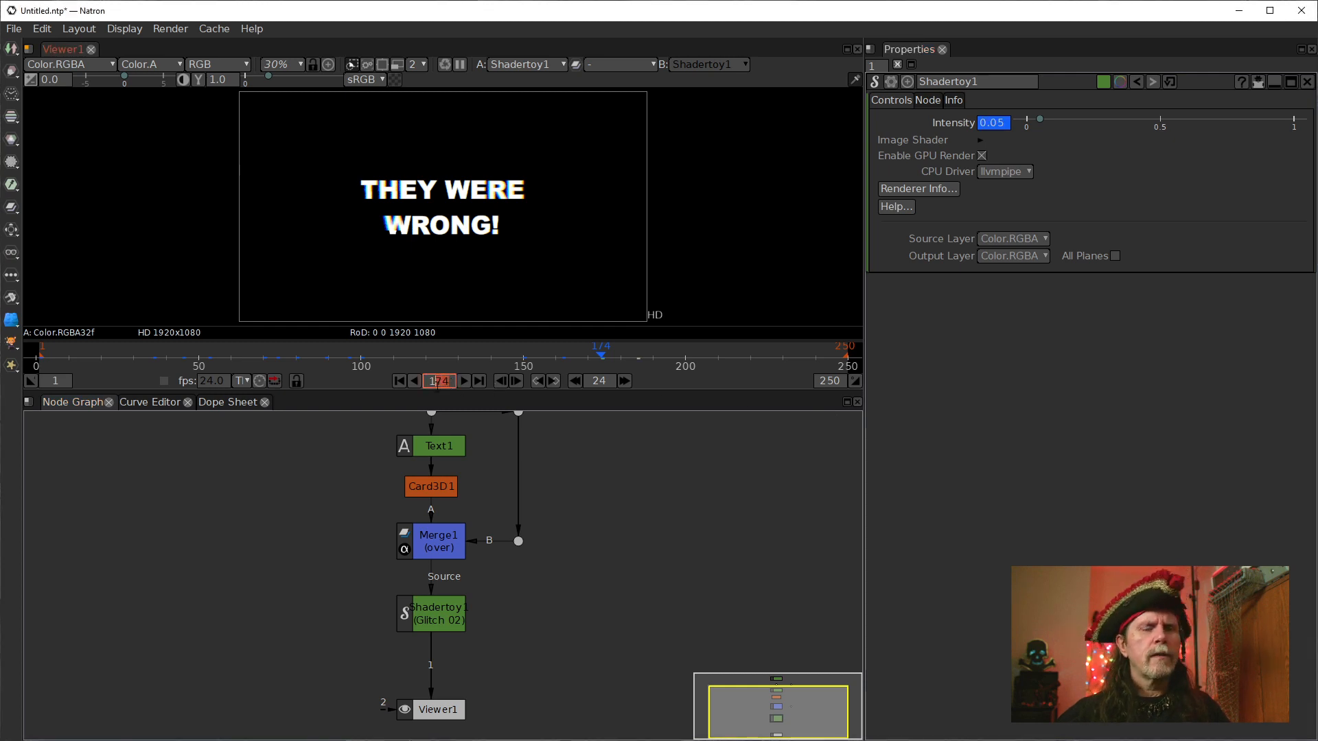
{"action": "type", "text": "85"}
{"action": "key", "text": "Return"}
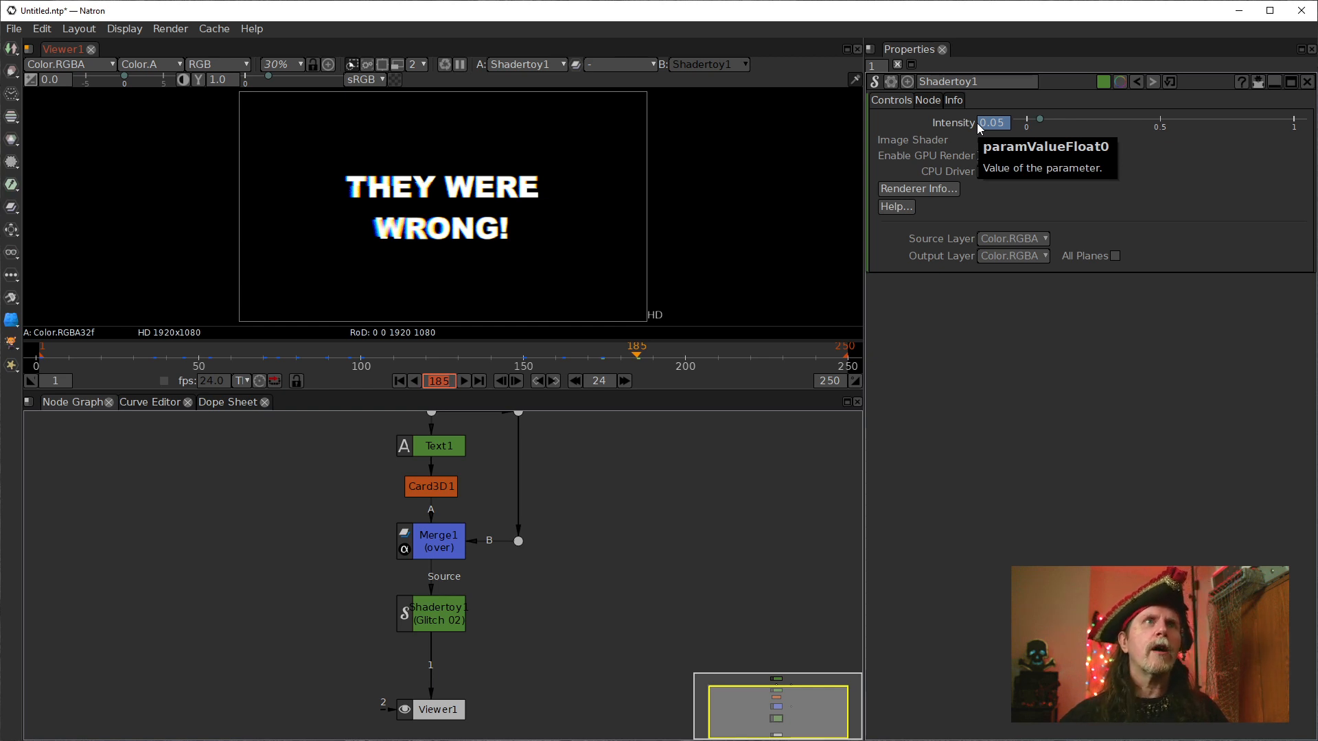
{"action": "left_click", "coordinate": [1004, 124]}
{"action": "left_click", "coordinate": [996, 127]}
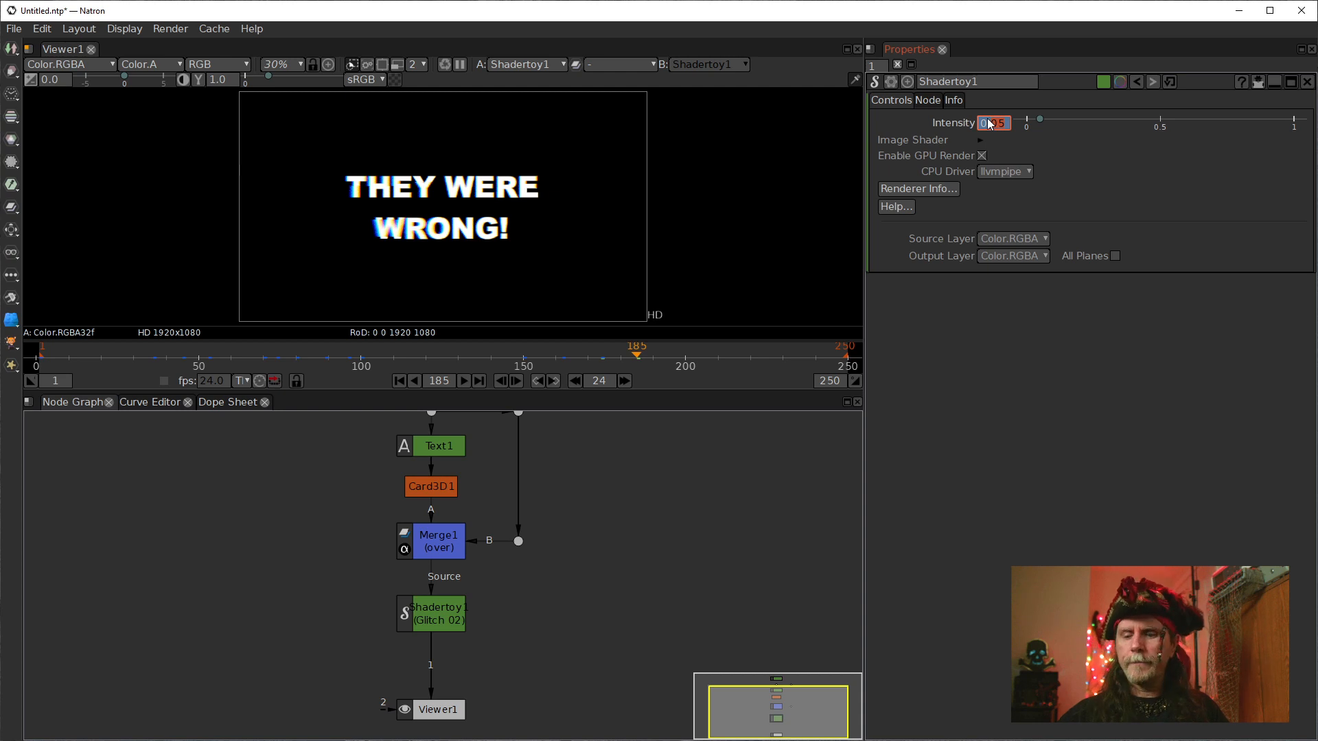
{"action": "type", "text": "2"}
{"action": "key", "text": "Return"}
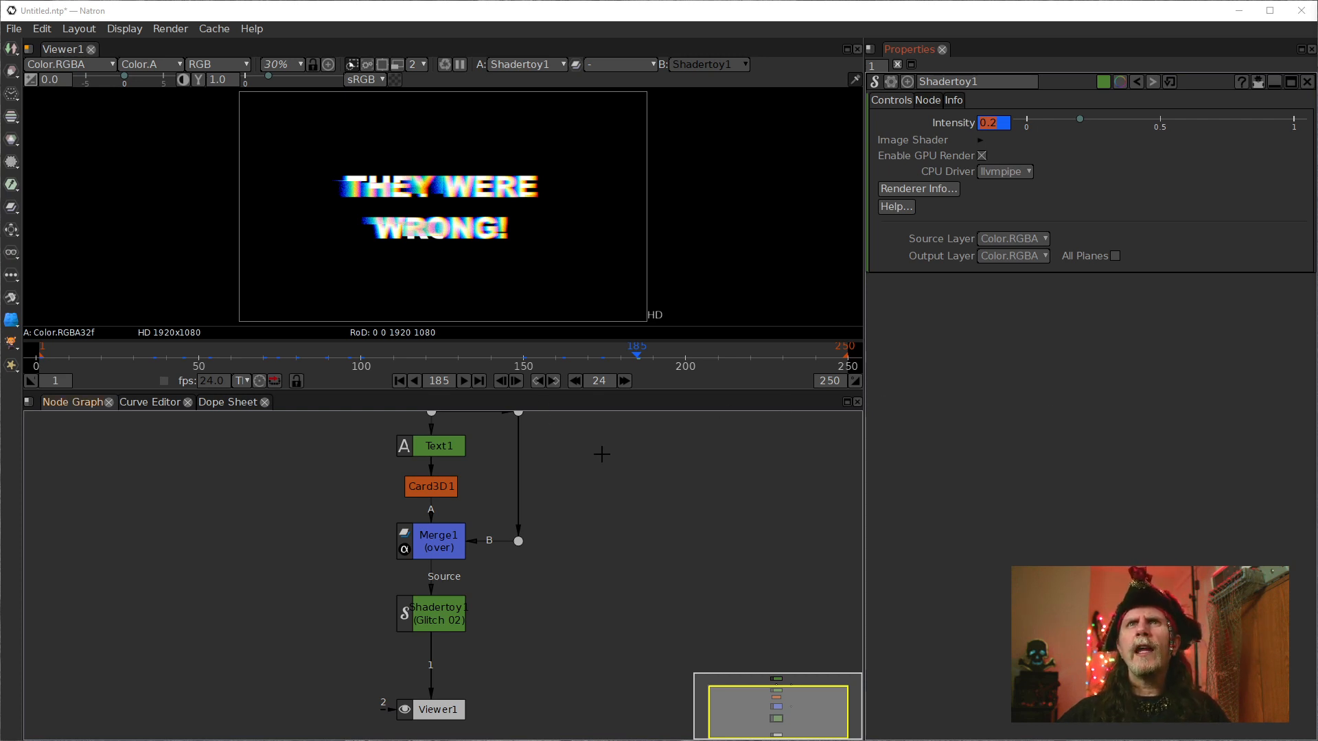
- Keyframe Shadertoy1's Intensity at 0.5 on frame 202 for the "2020 THE GLITCH!" message
{"action": "double_click", "coordinate": [434, 377]}
{"action": "type", "text": "202"}
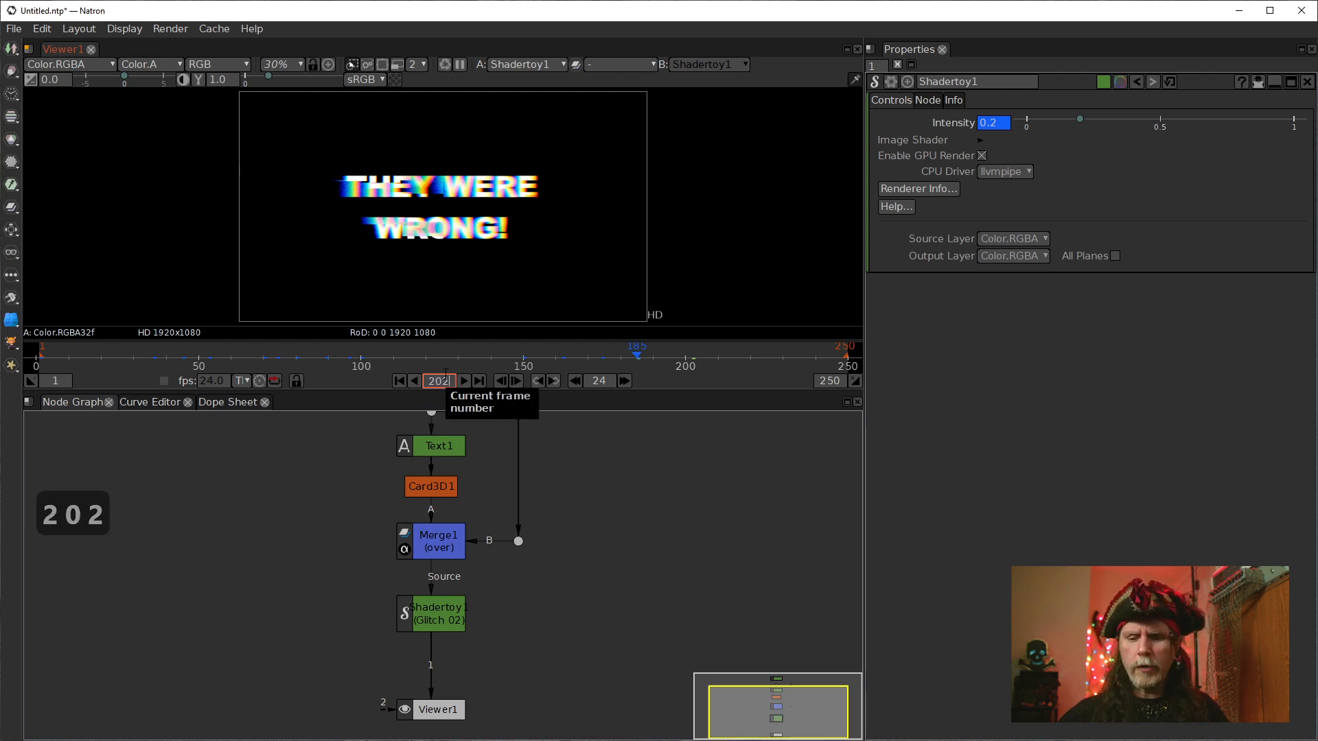
{"action": "key", "text": "Return"}
{"action": "left_click", "coordinate": [1001, 128]}
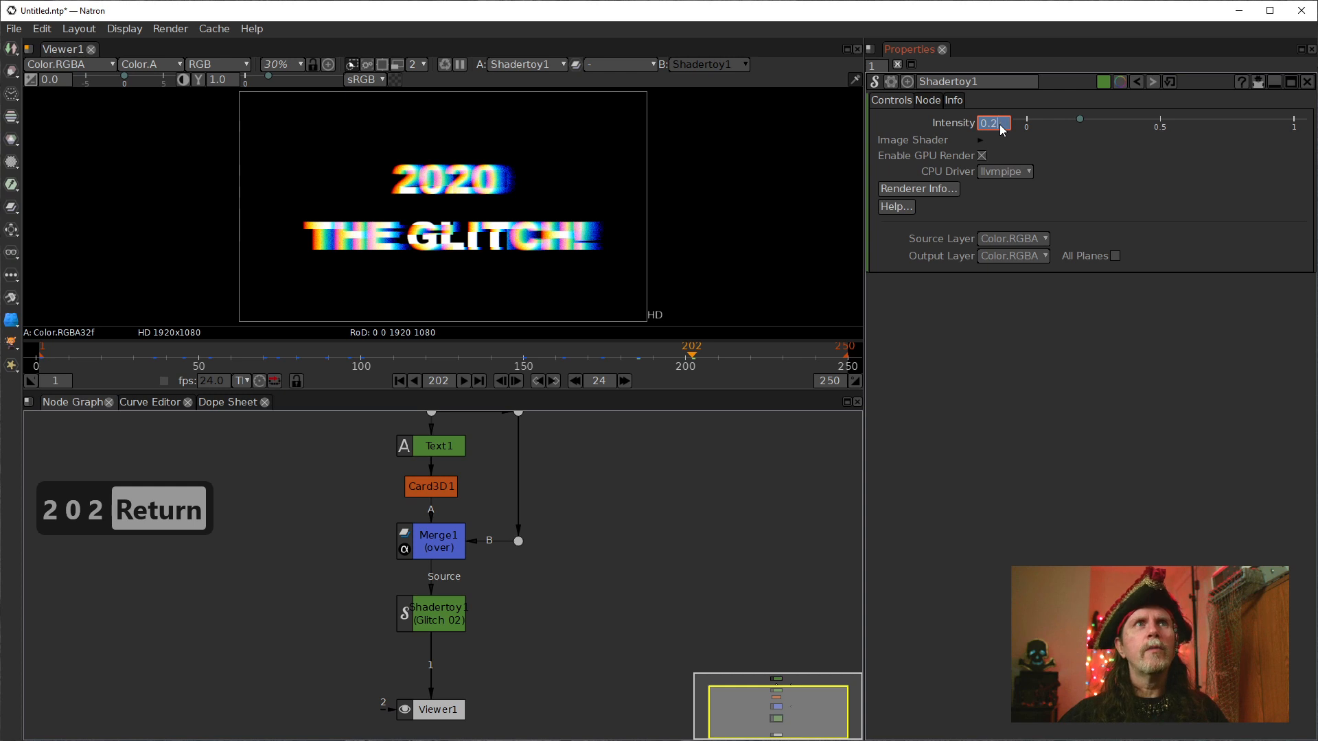
{"action": "type", "text": "5"}
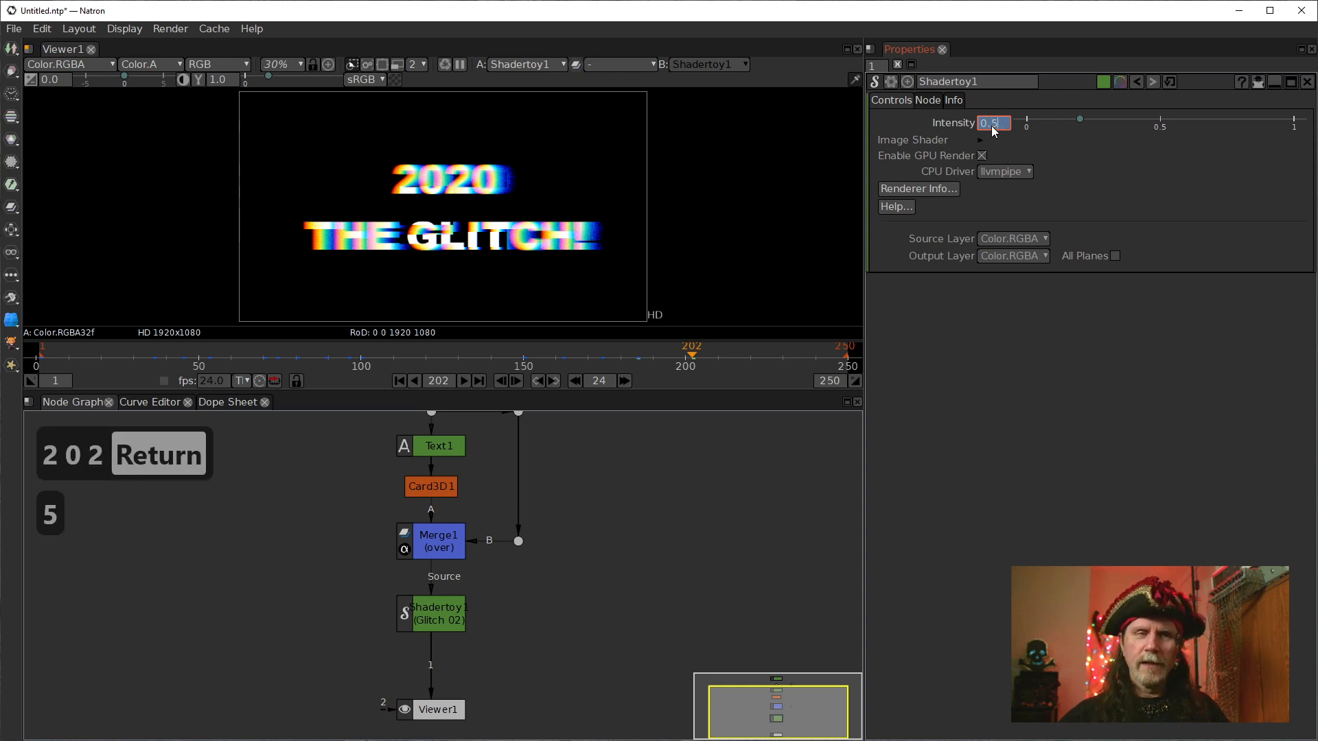
{"action": "key", "text": "Return"}
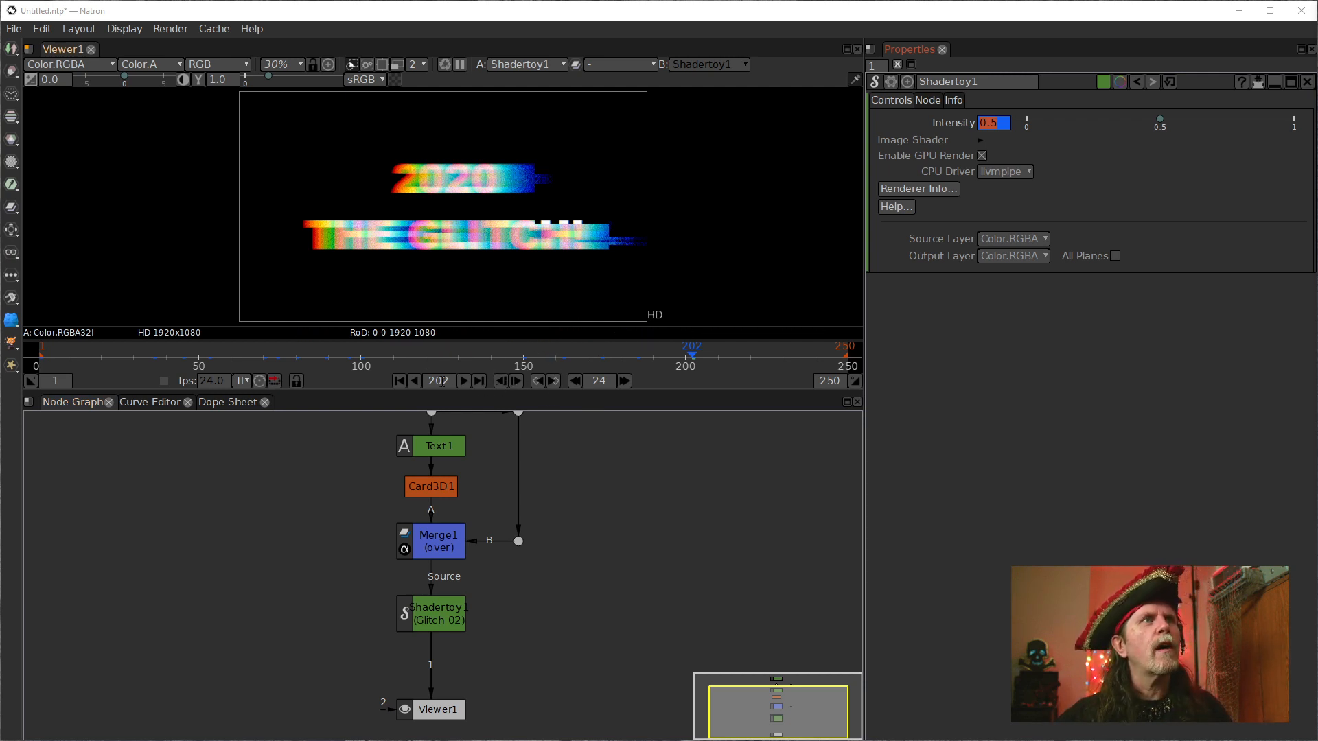
- Play the animation from the first frame to review the glitch on all messages, stopping on the "2020 THE GLITCH!" message at frame 227
{"action": "left_click_drag", "start_coordinate": [626, 353], "coordinate": [424, 343]}
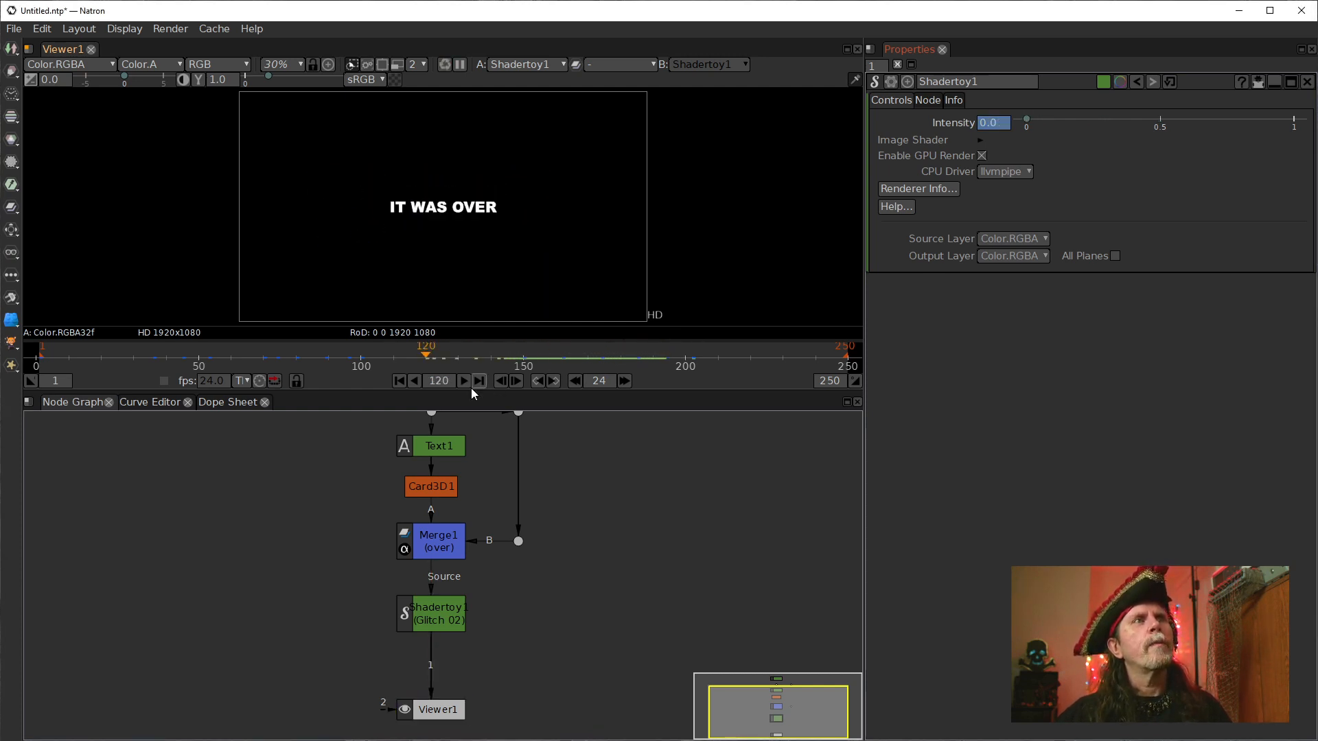
{"action": "left_click", "coordinate": [399, 381]}
{"action": "left_click", "coordinate": [464, 381]}
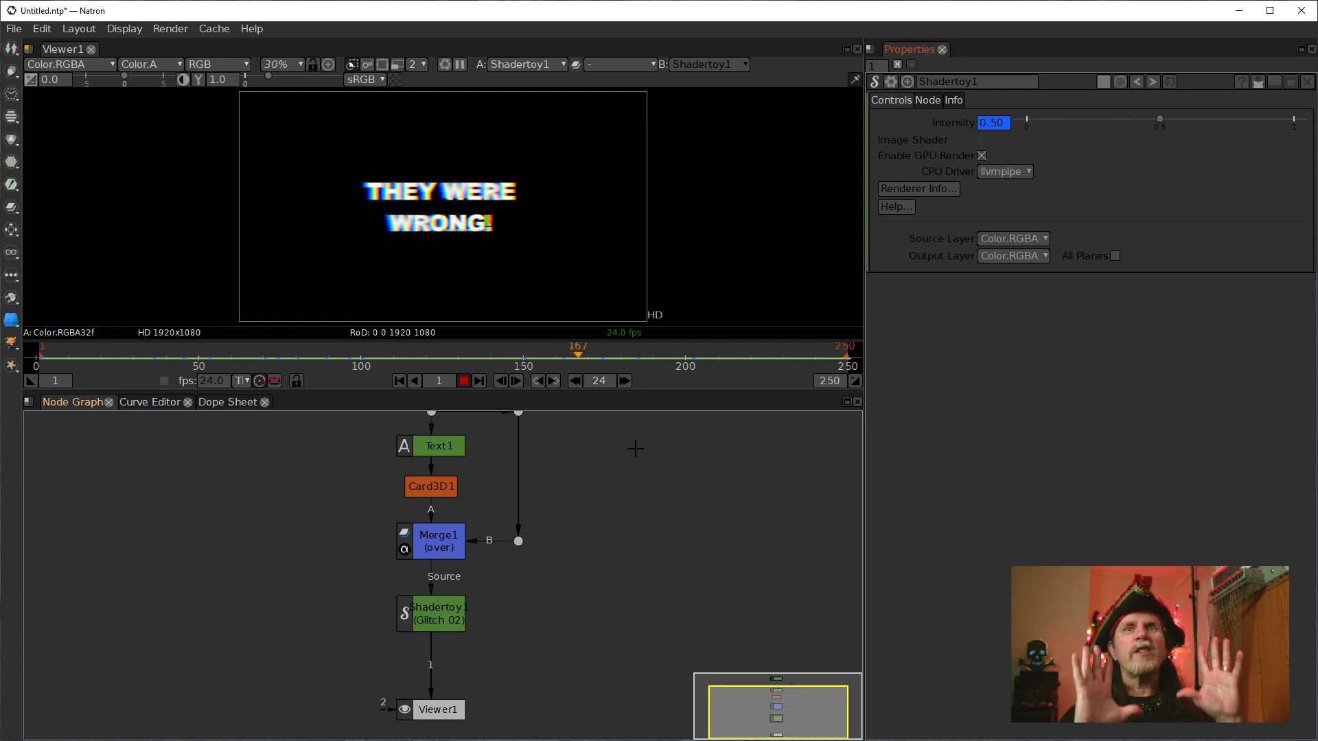
{"action": "left_click", "coordinate": [464, 380]}
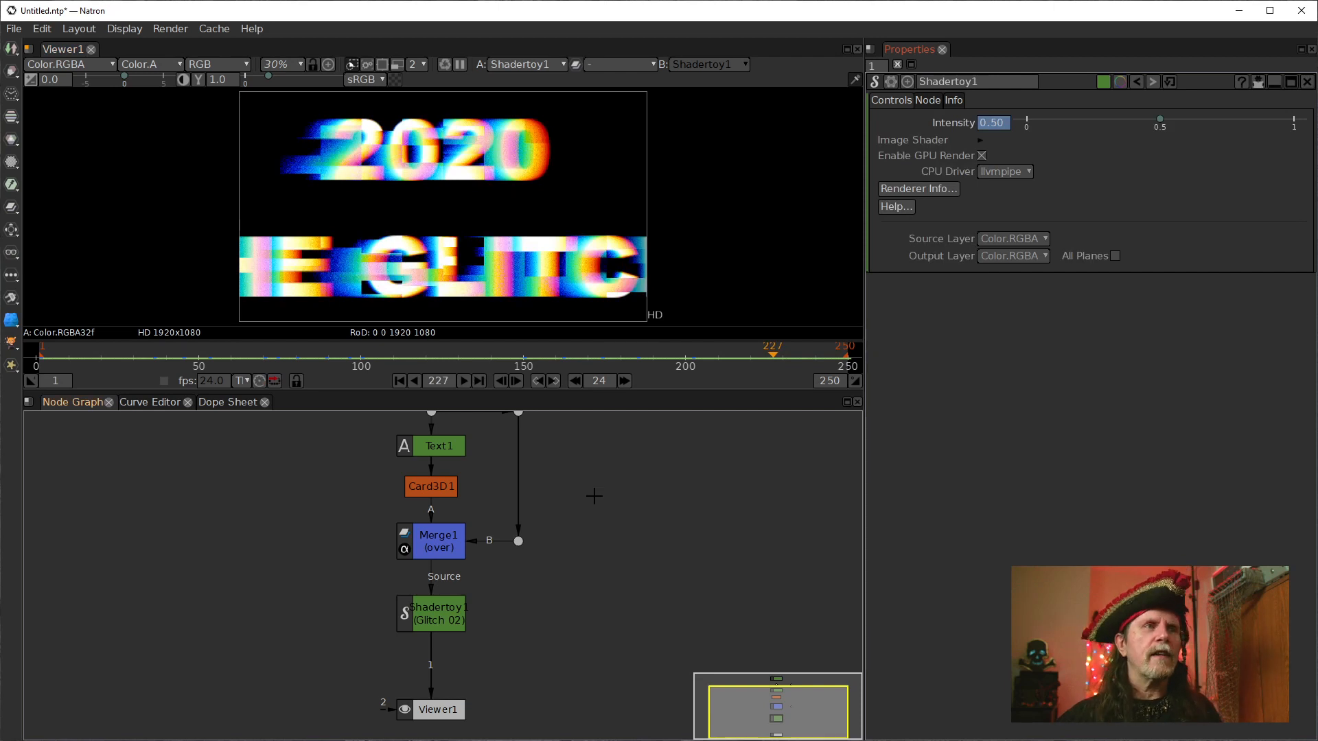
- Move Viewer1 and Shadertoy1 farther apart in the node graph to make room for another node between them
{"action": "left_click_drag", "start_coordinate": [616, 635], "coordinate": [612, 585]}
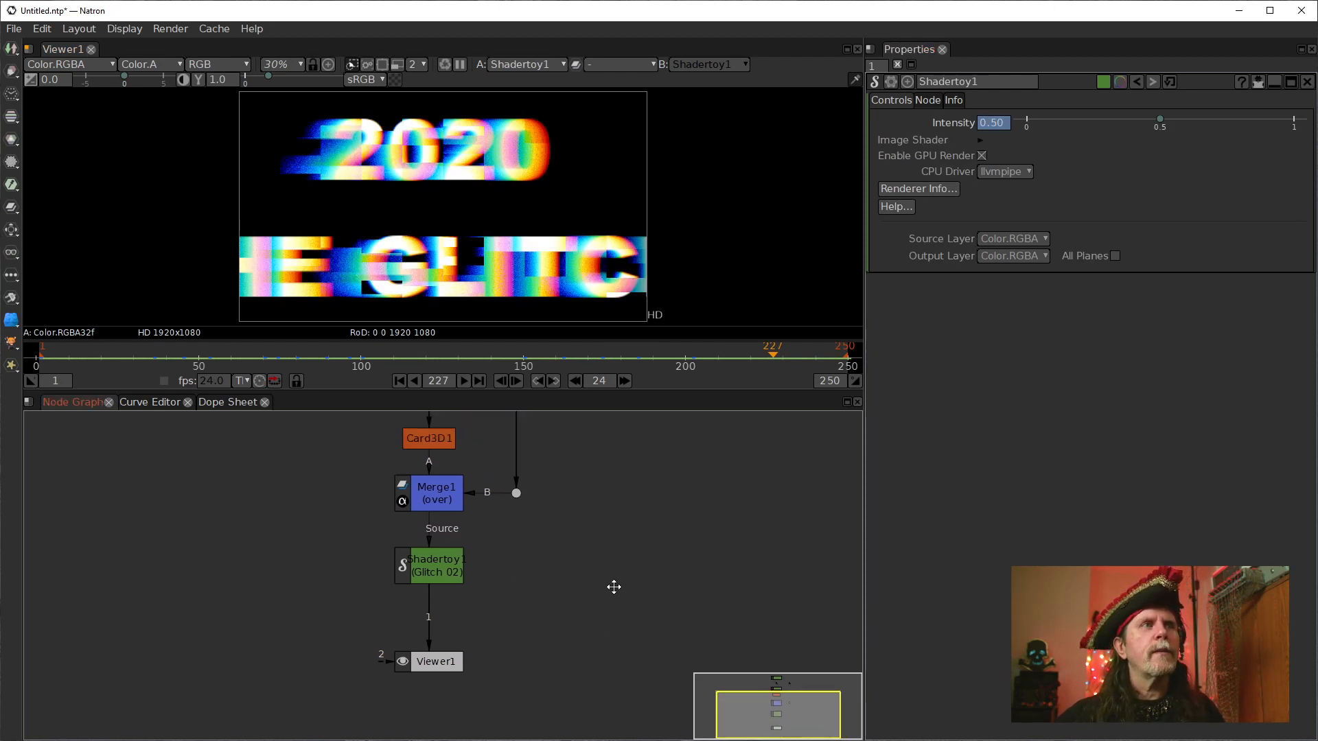
{"action": "left_click", "coordinate": [427, 708]}
{"action": "left_click_drag", "start_coordinate": [427, 687], "coordinate": [427, 695]}
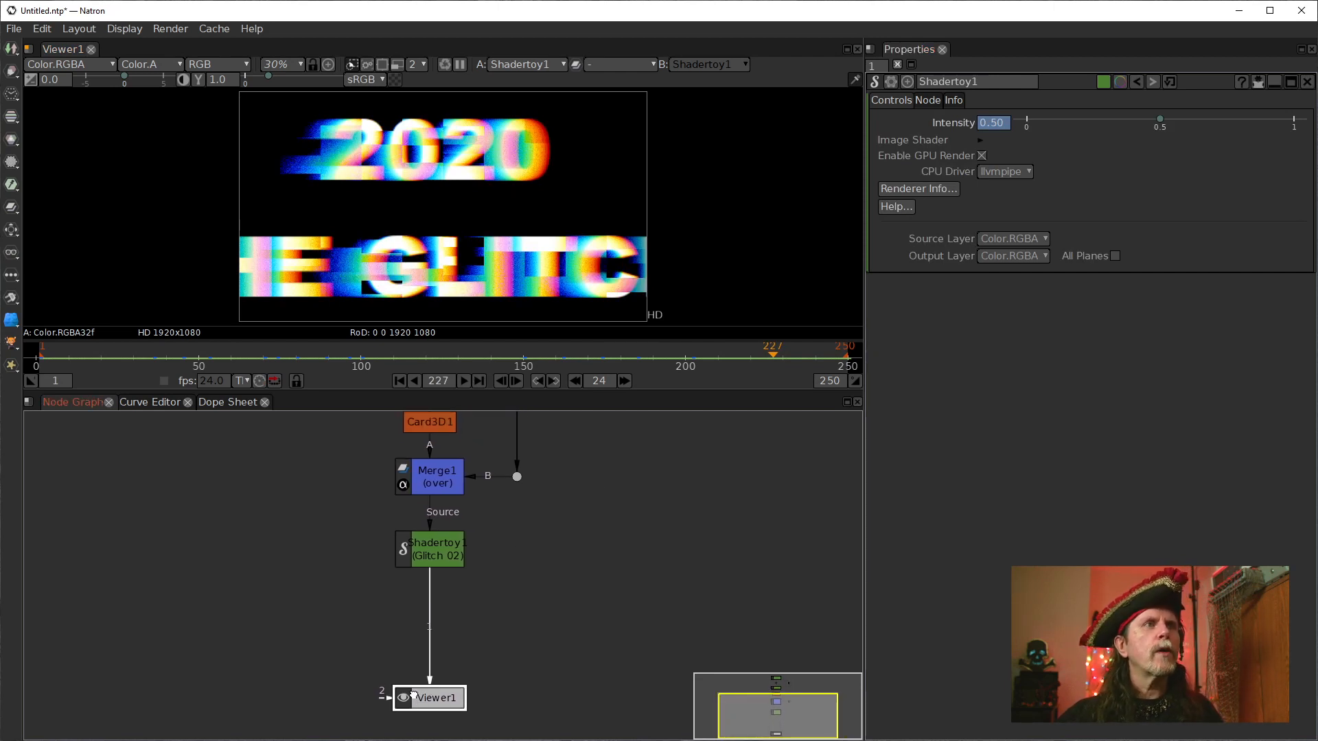
{"action": "left_click_drag", "start_coordinate": [441, 560], "coordinate": [440, 551]}
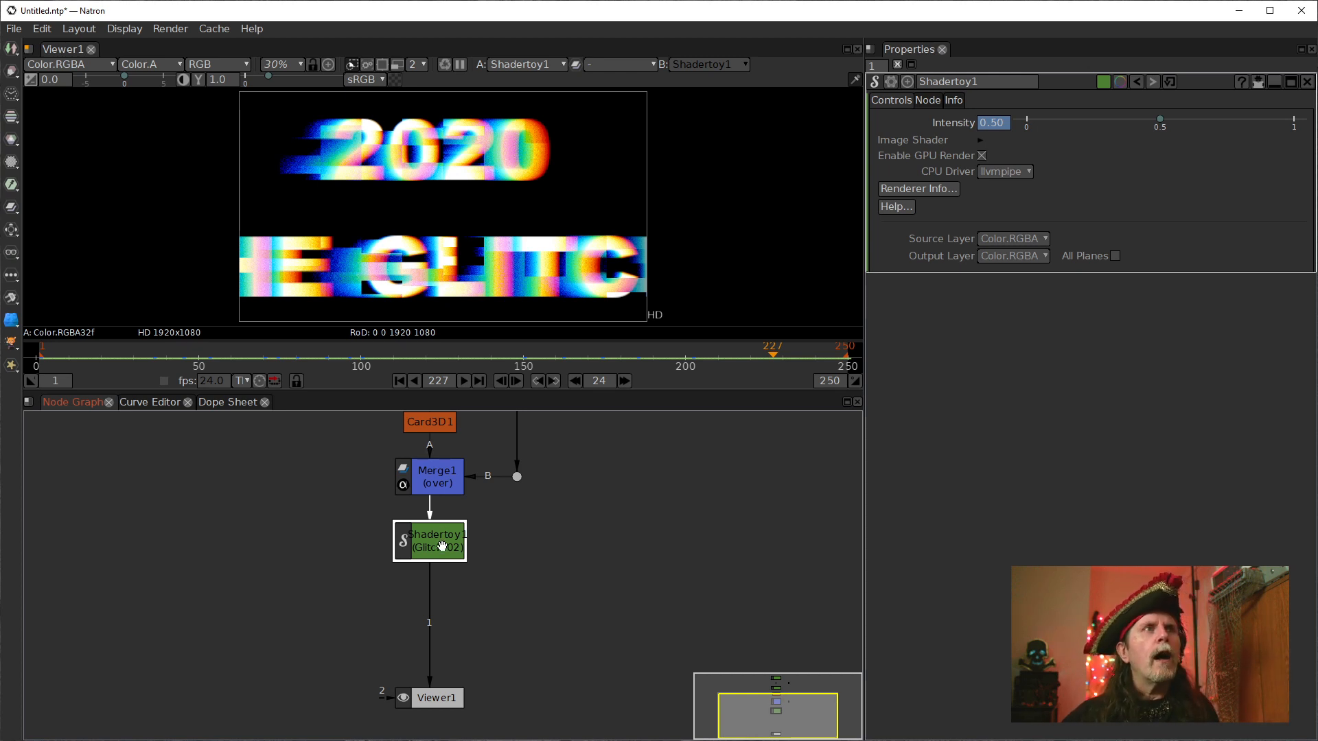
{"action": "right_click", "coordinate": [309, 440]}
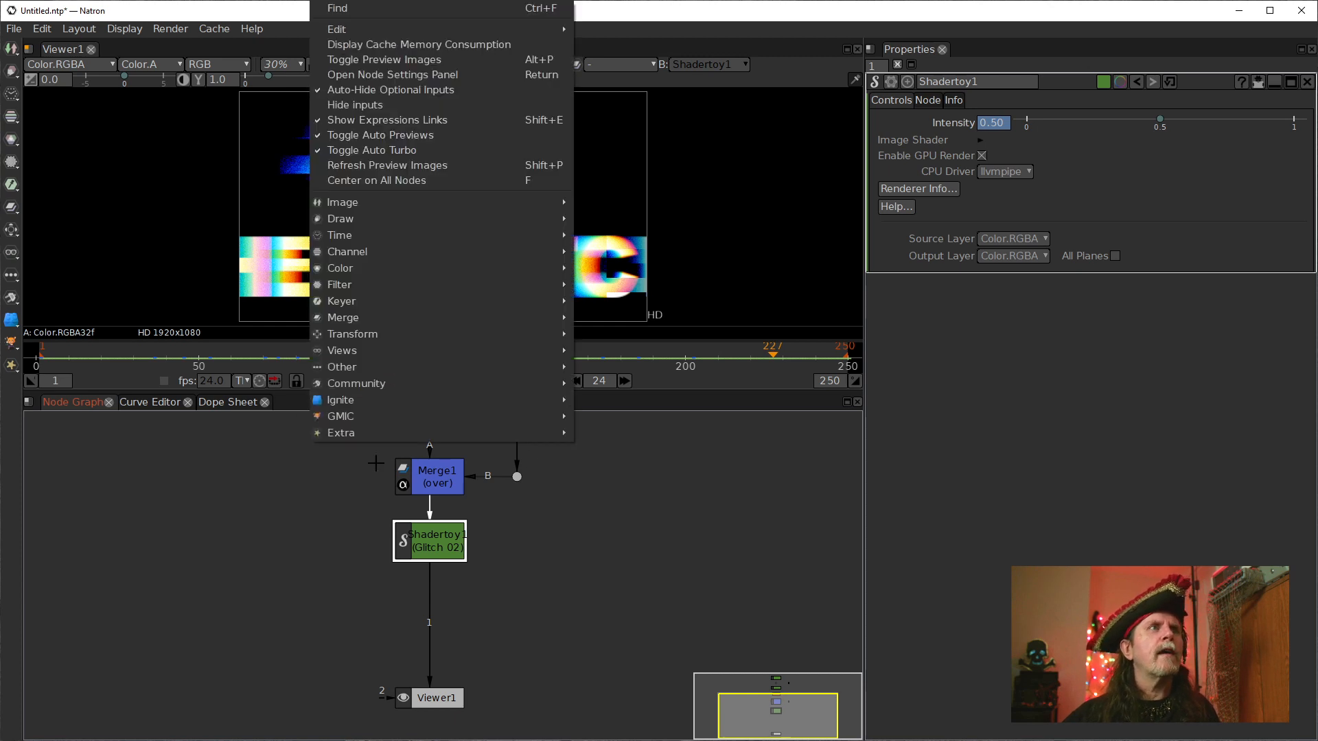
{"action": "mouse_move", "coordinate": [358, 382]}
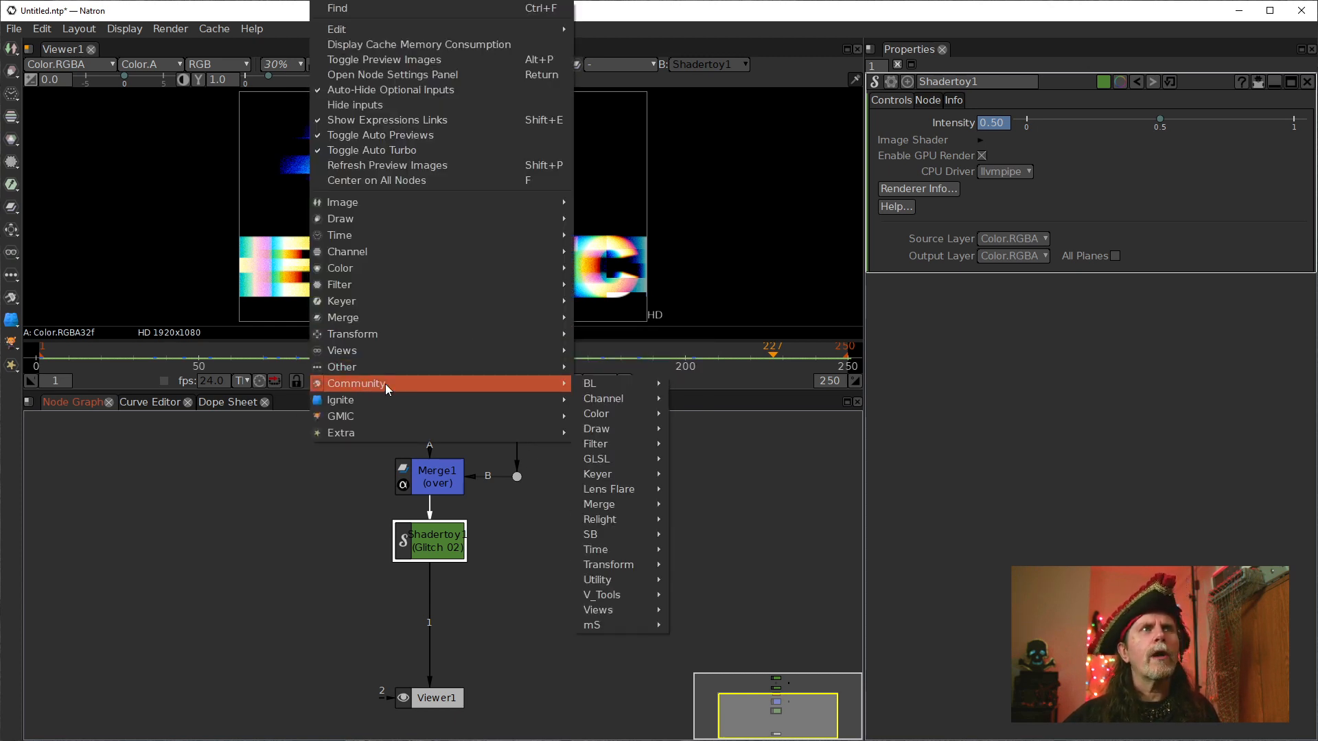
{"action": "mouse_move", "coordinate": [636, 463]}
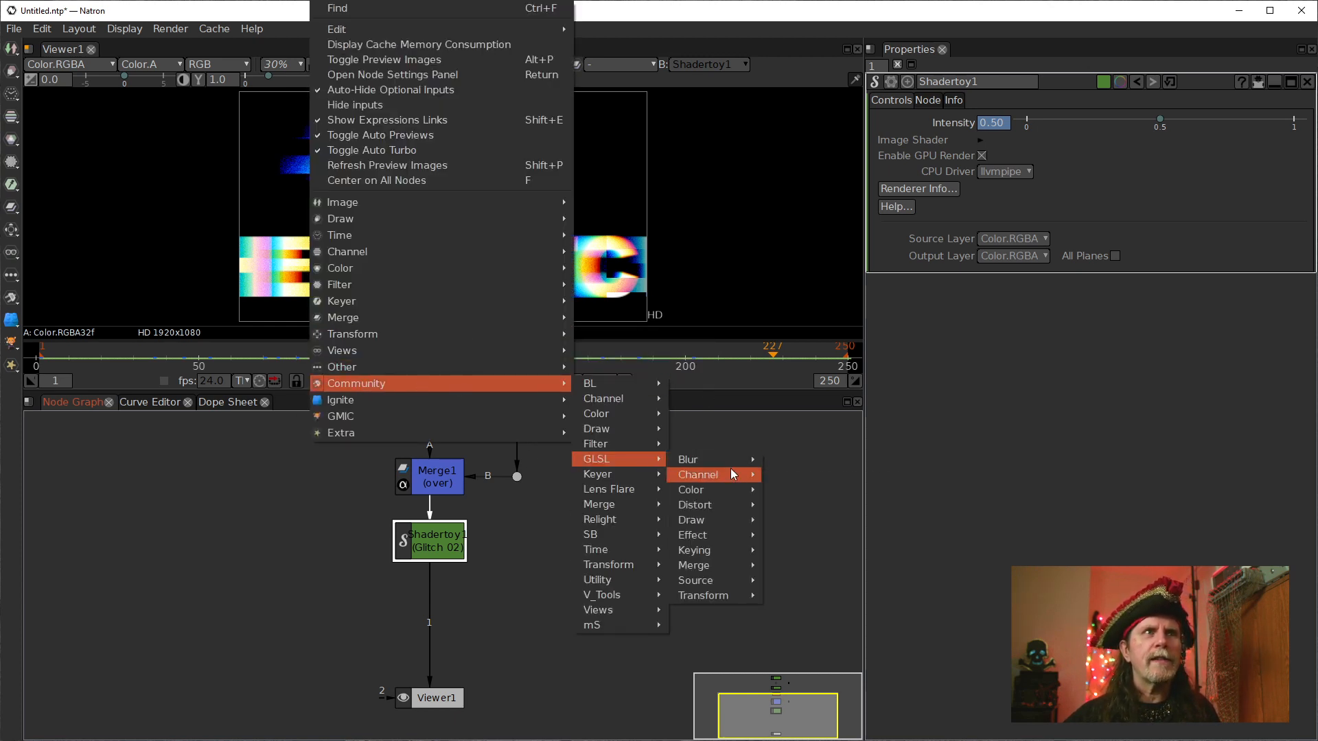
{"action": "mouse_move", "coordinate": [702, 534]}
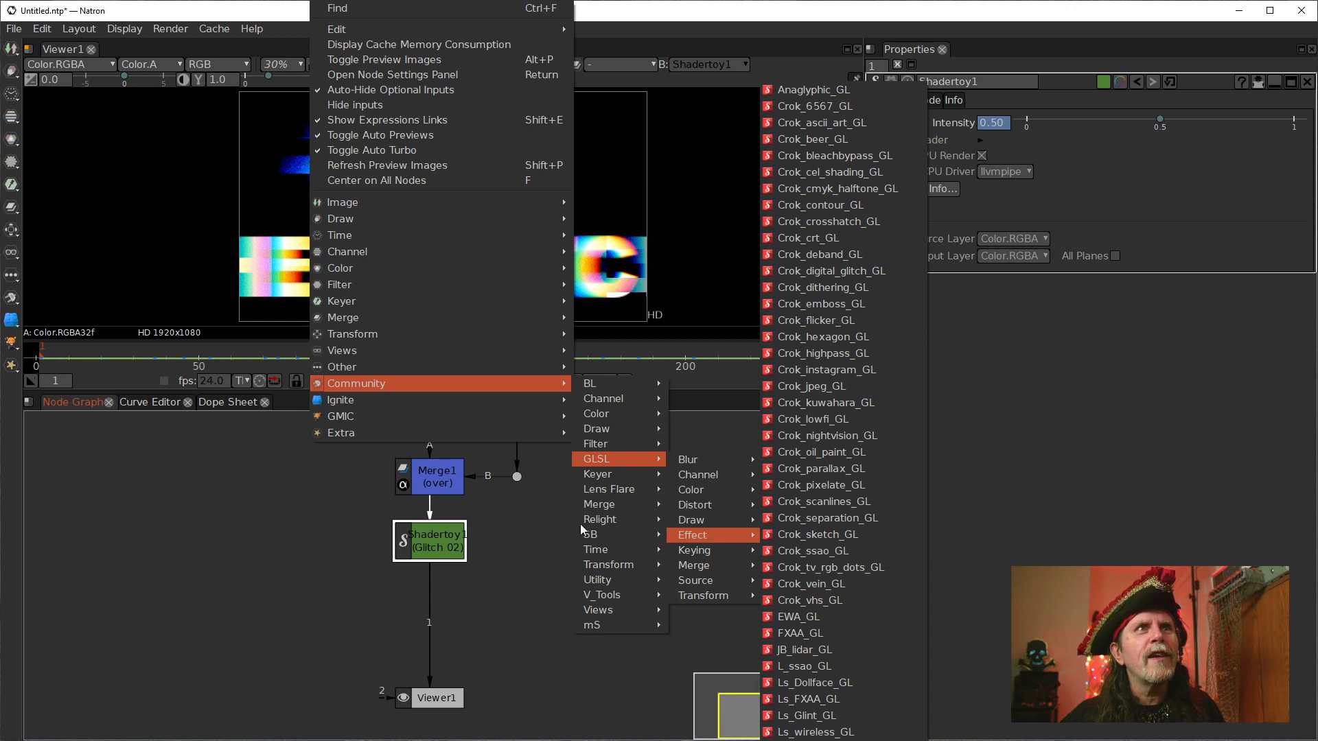
{"action": "left_click", "coordinate": [323, 484]}
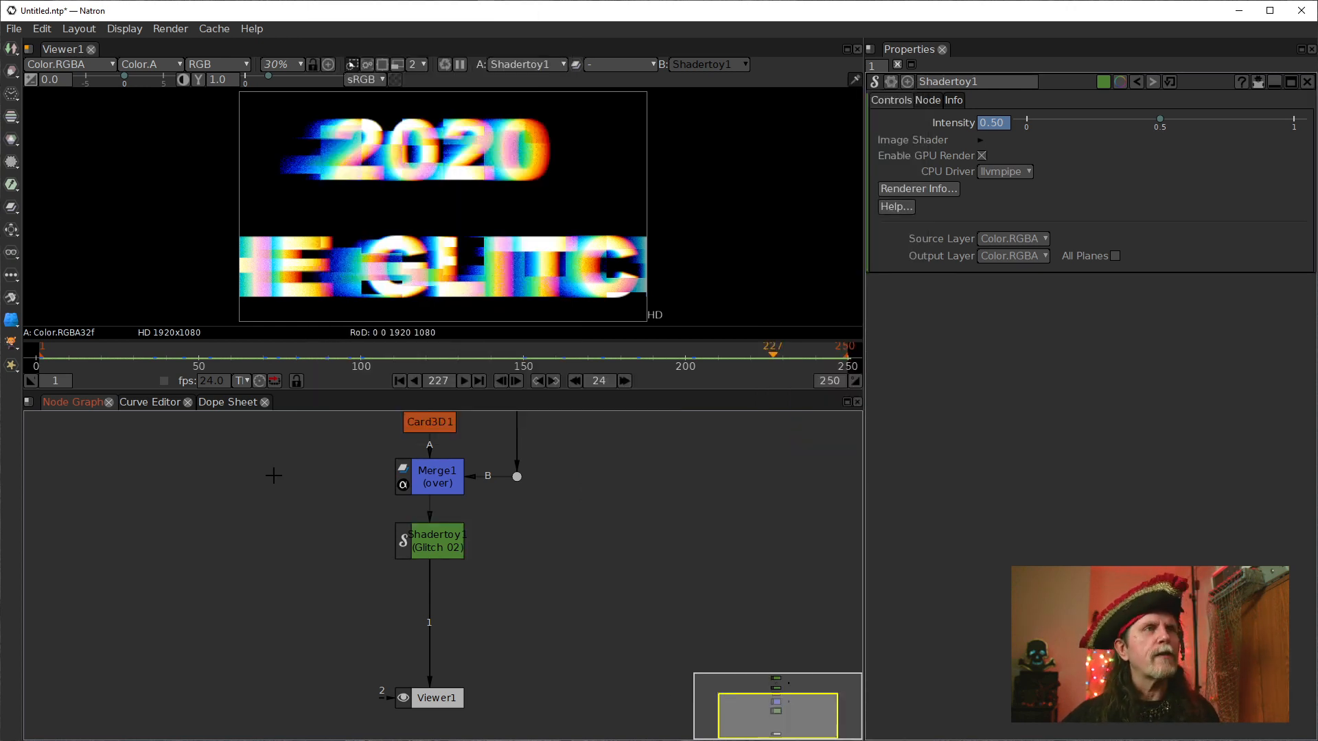
- Add a Crok_digital_glitch_GL node and insert it between Shadertoy1 and Viewer1
{"action": "key", "text": "Tab"}
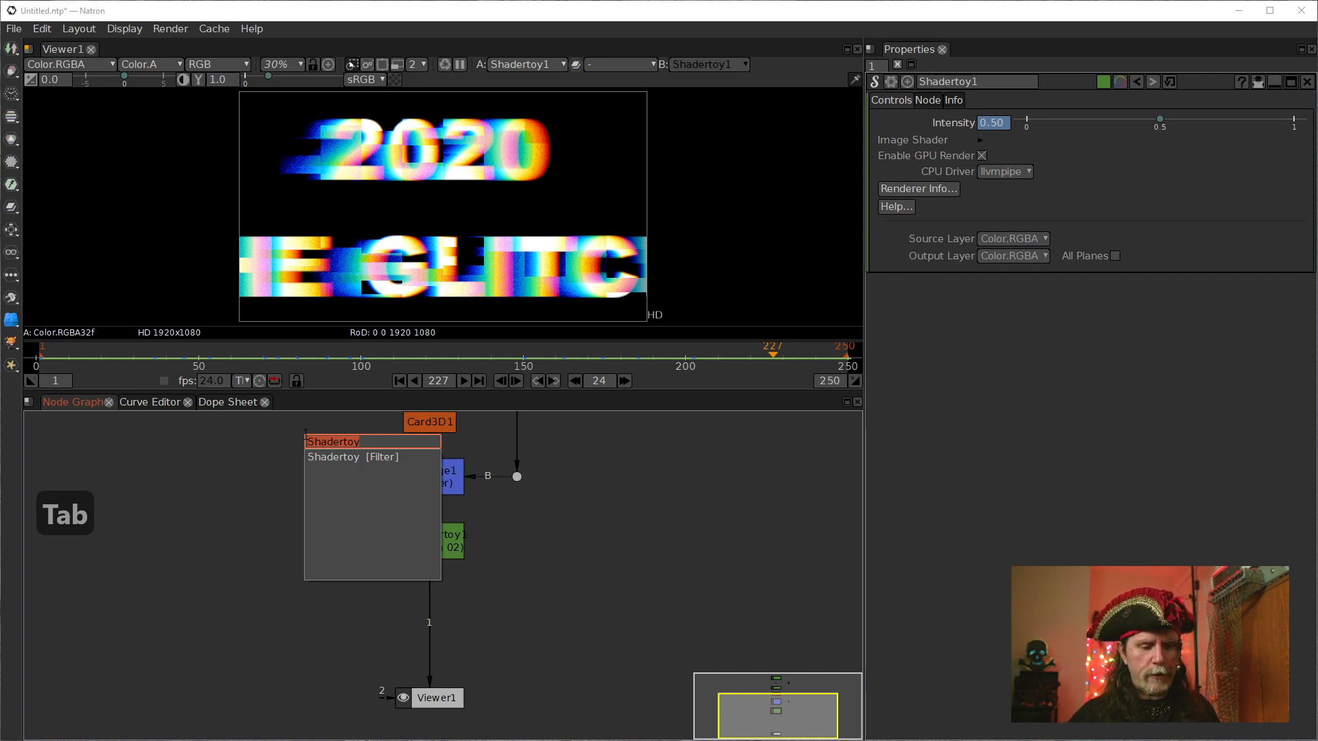
{"action": "type", "text": "glitch"}
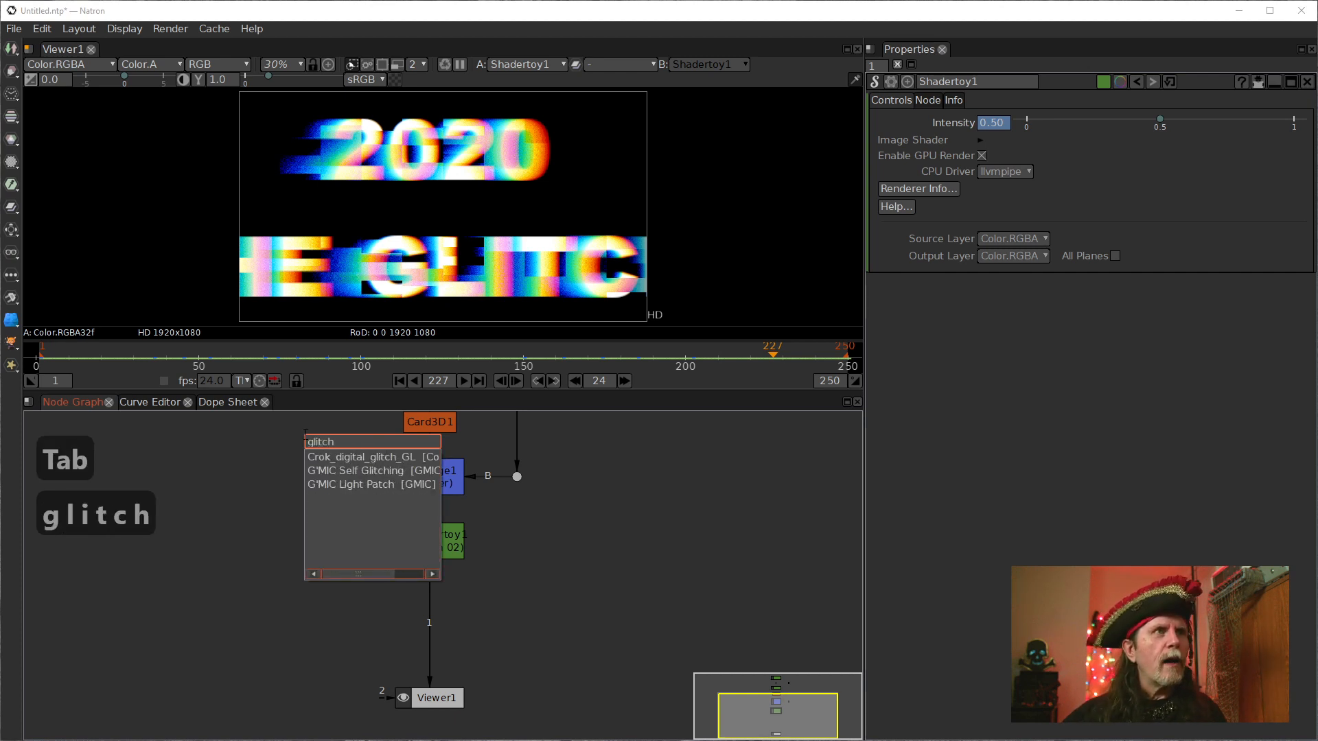
{"action": "left_click", "coordinate": [337, 460]}
{"action": "left_click_drag", "start_coordinate": [461, 595], "coordinate": [504, 589]}
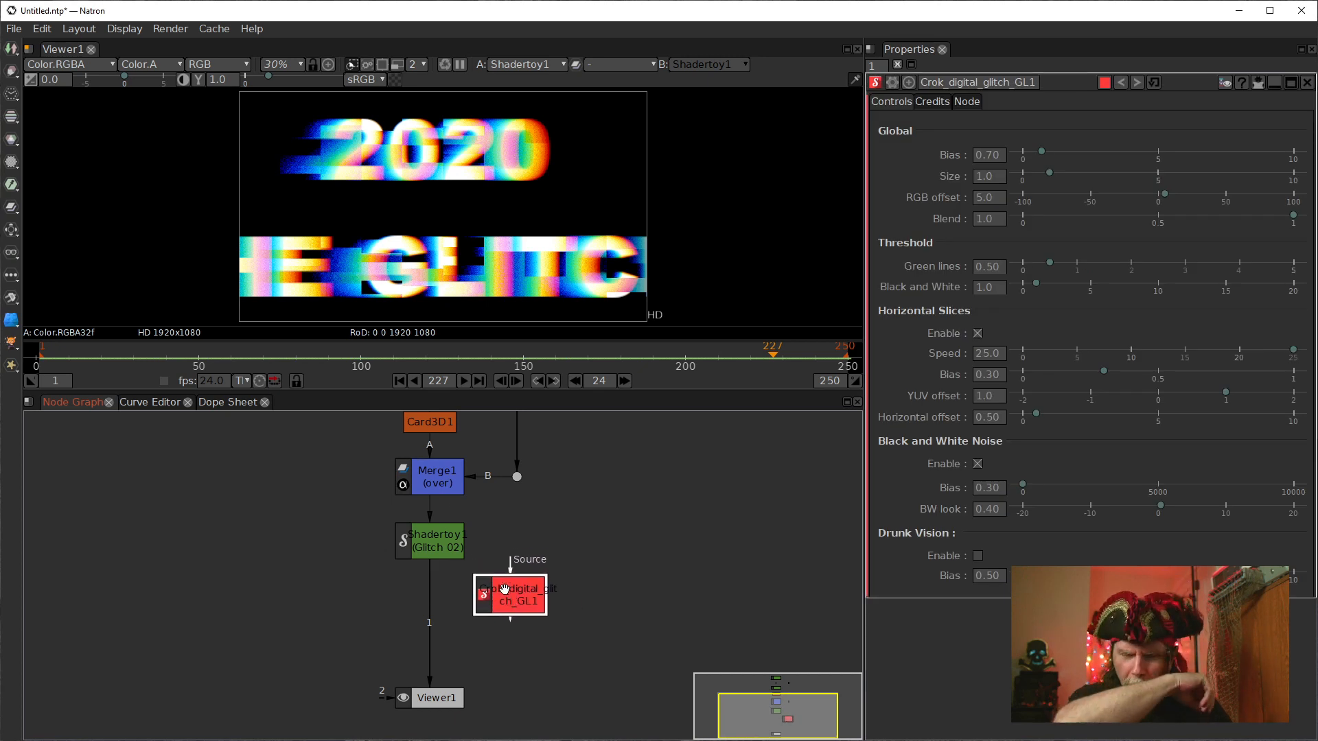
{"action": "left_click_drag", "start_coordinate": [511, 563], "coordinate": [449, 546]}
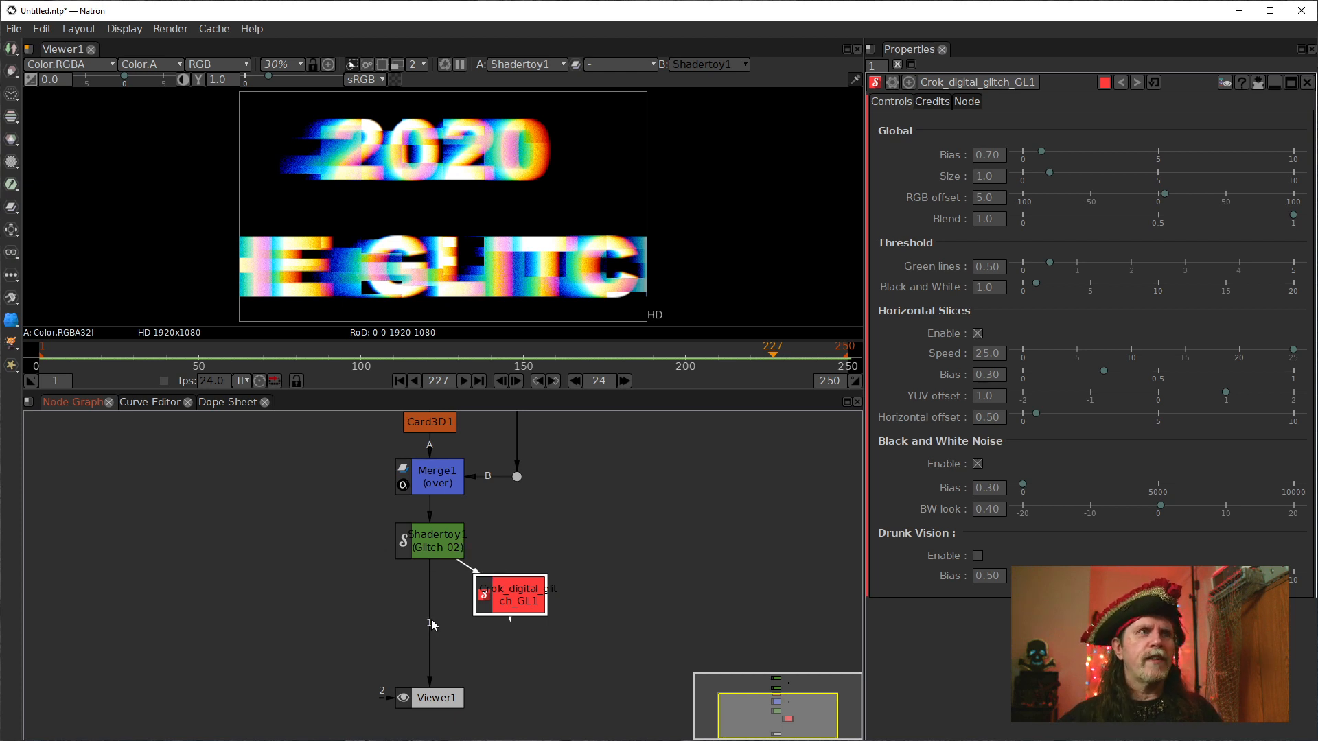
{"action": "left_click_drag", "start_coordinate": [514, 601], "coordinate": [434, 603]}
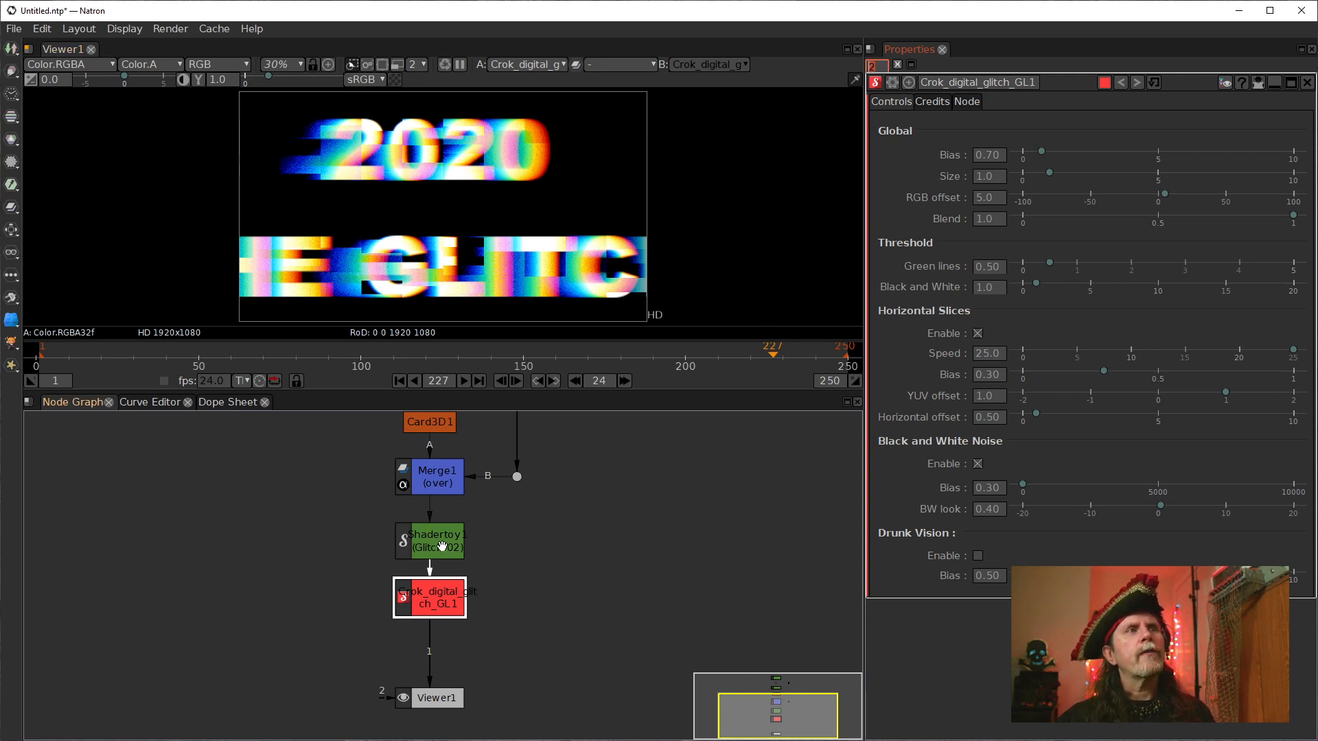
- Reduce Shadertoy1's settings to its modified parameters with Image Shader collapsed, and place the Crok_digital_glitch_GL1 settings above them
{"action": "double_click", "coordinate": [437, 535]}
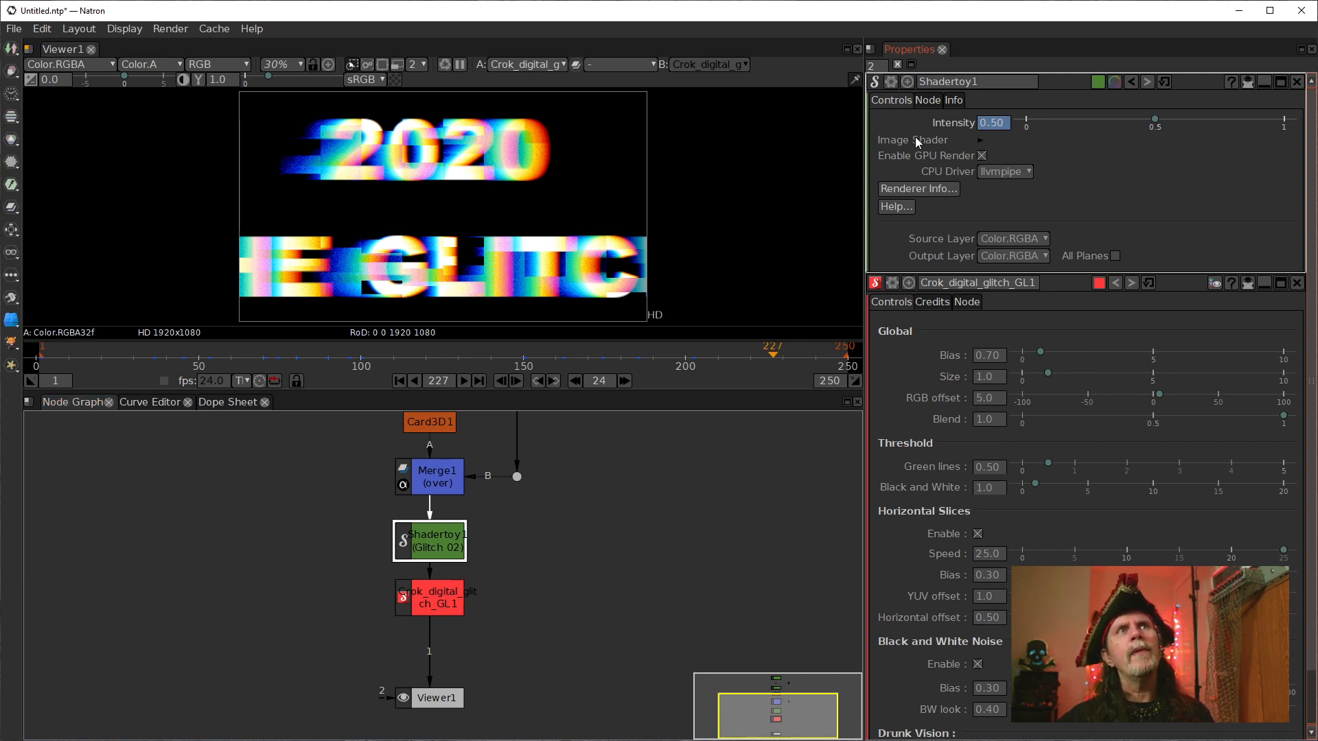
{"action": "left_click", "coordinate": [1246, 82]}
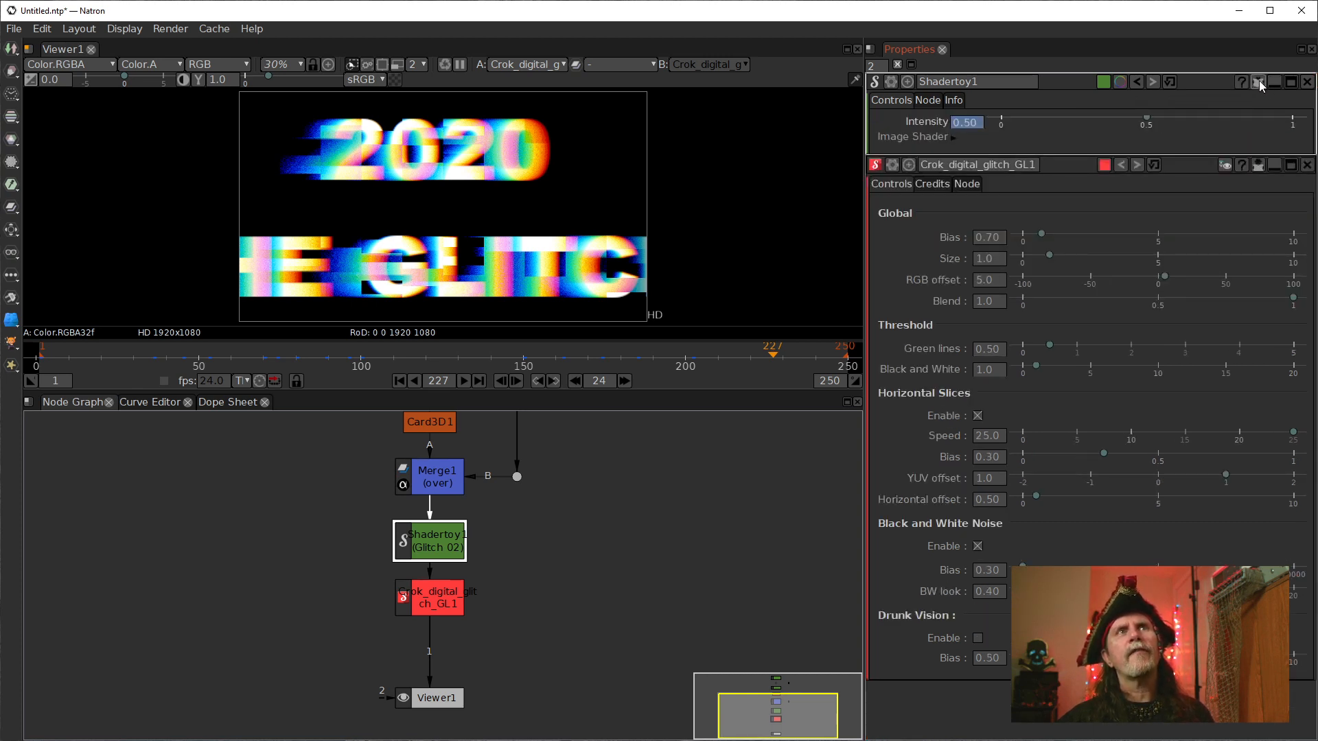
{"action": "left_click", "coordinate": [954, 140]}
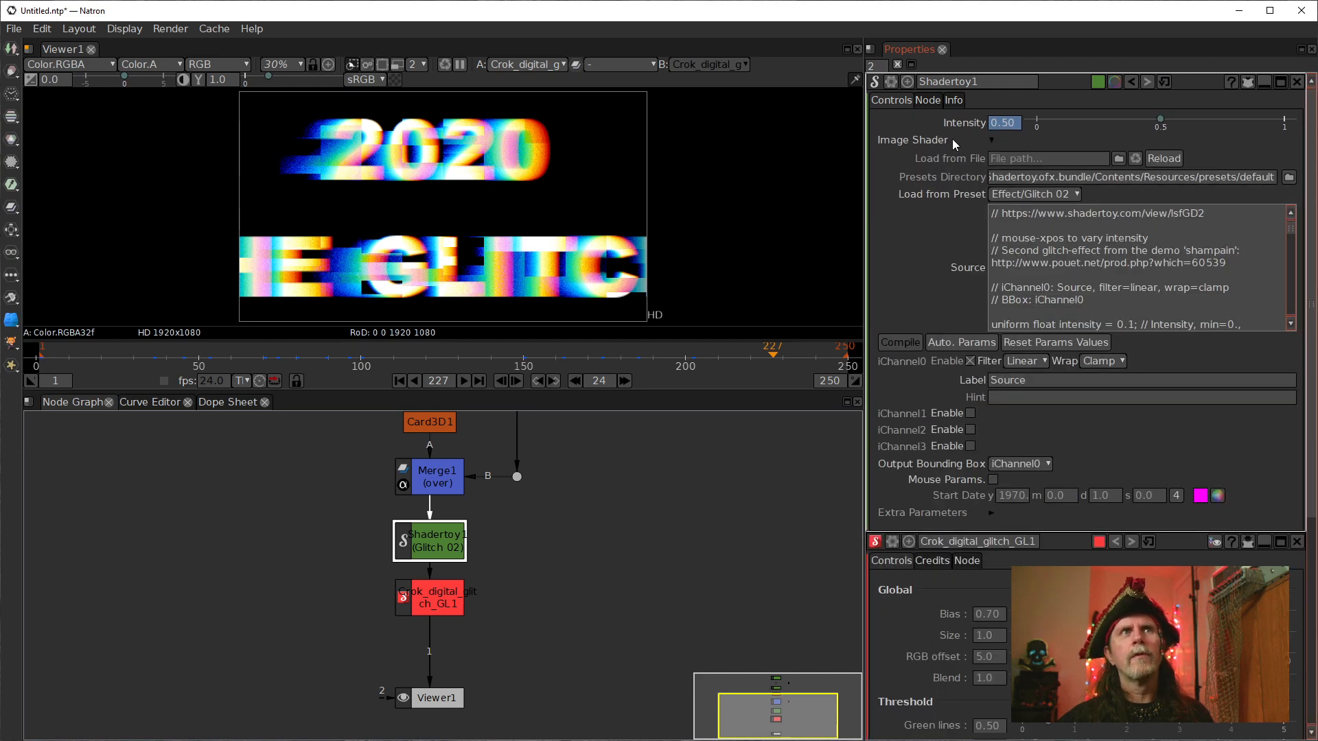
{"action": "left_click", "coordinate": [990, 139]}
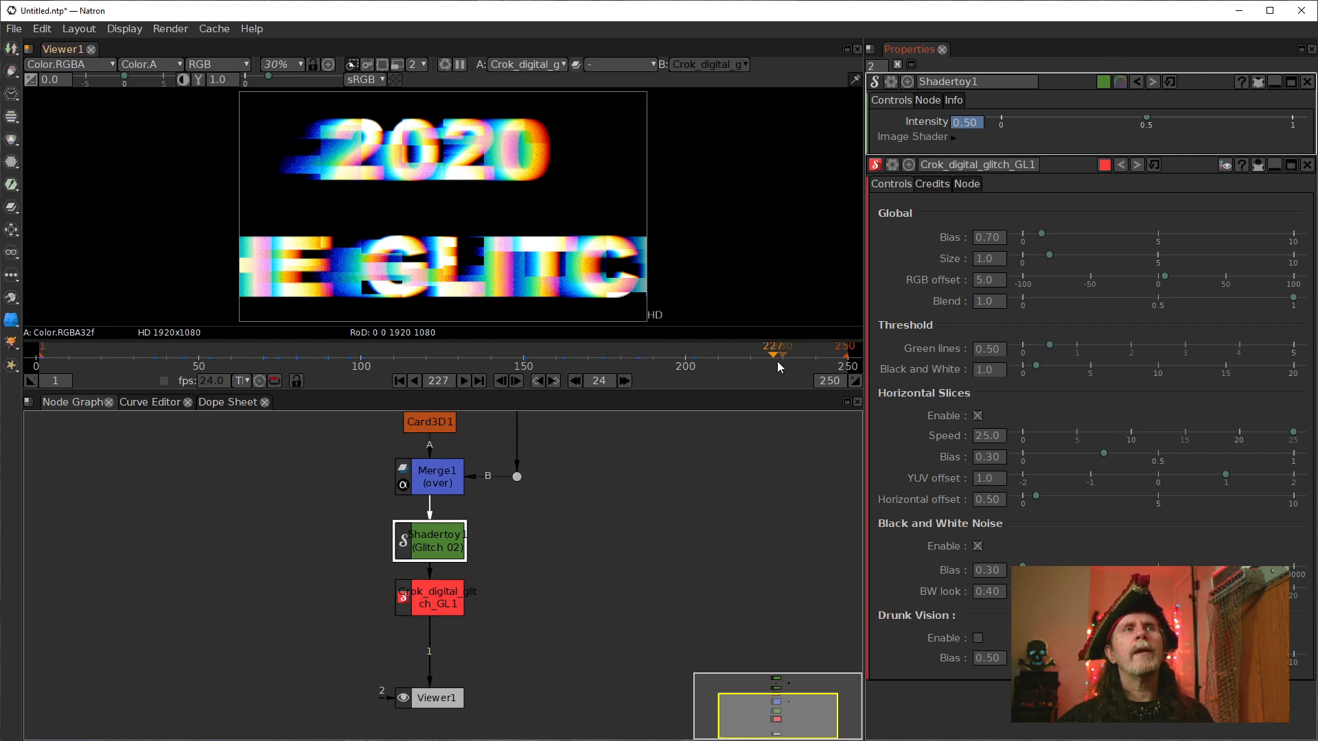
{"action": "left_click", "coordinate": [431, 607]}
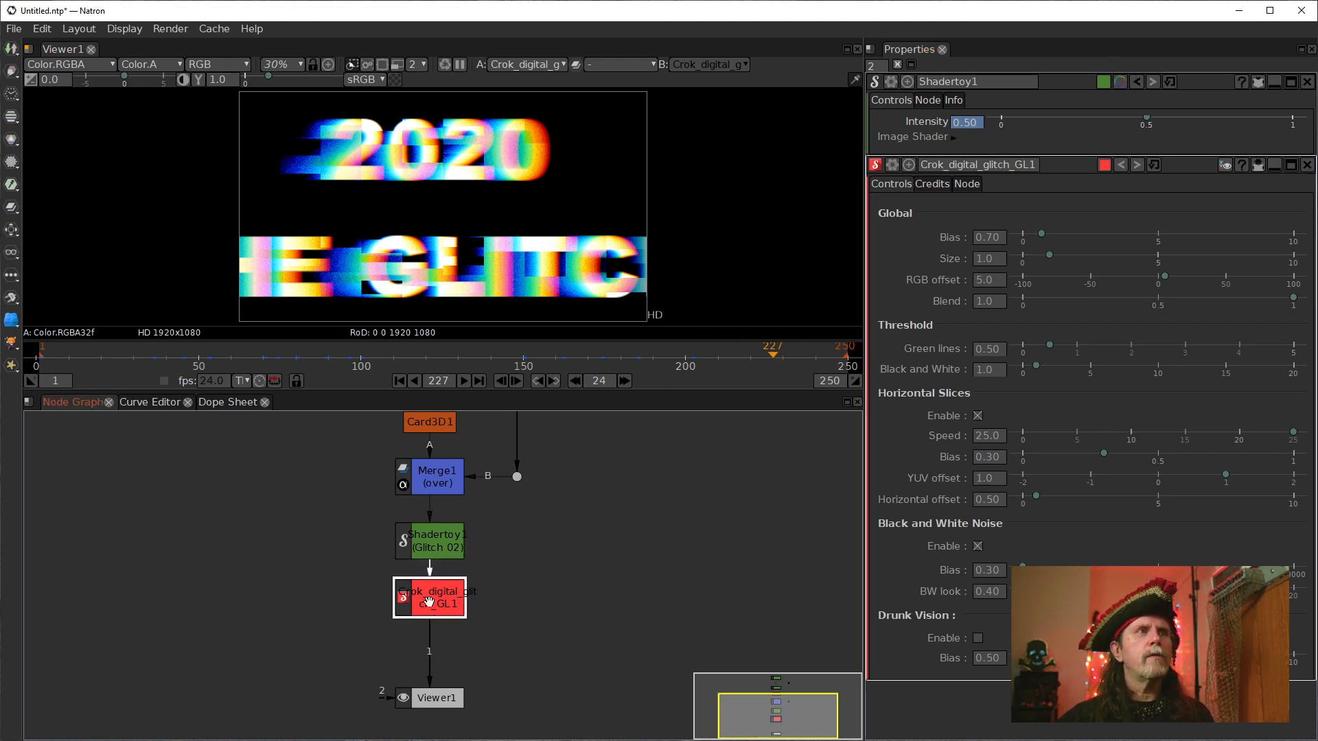
{"action": "double_click", "coordinate": [431, 607]}
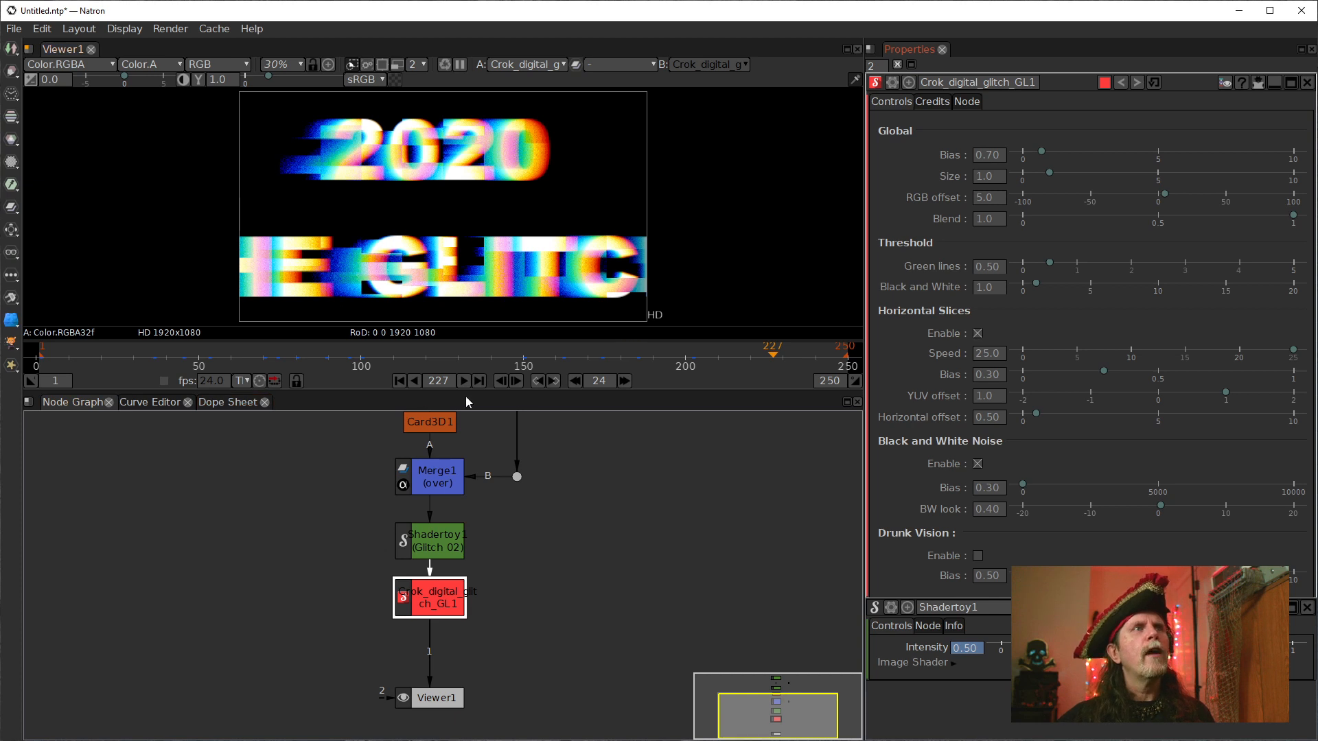
- At frame 1, set keyframes on the Enable options of Drunk Vision, Black and White Noise, and Horizontal Slices in Crok_digital_glitch_GL1
{"action": "left_click", "coordinate": [400, 381]}
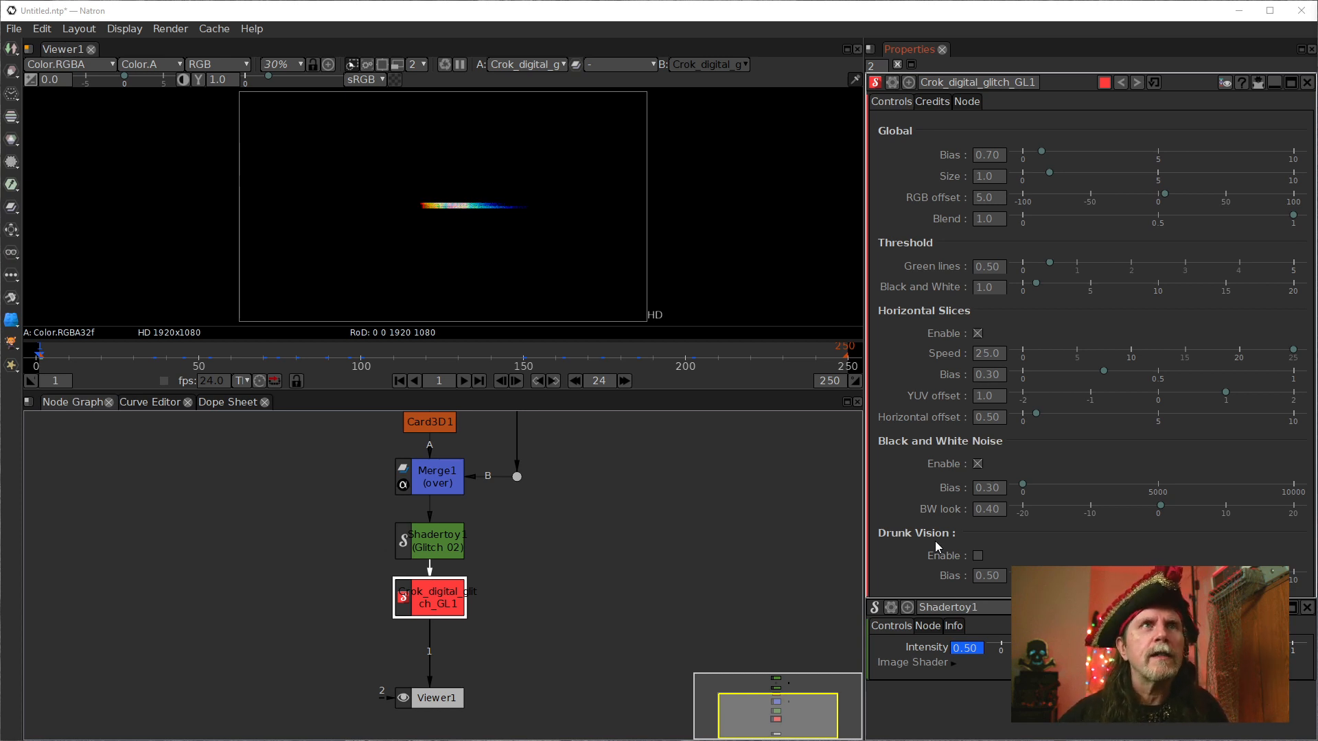
{"action": "right_click", "coordinate": [977, 557]}
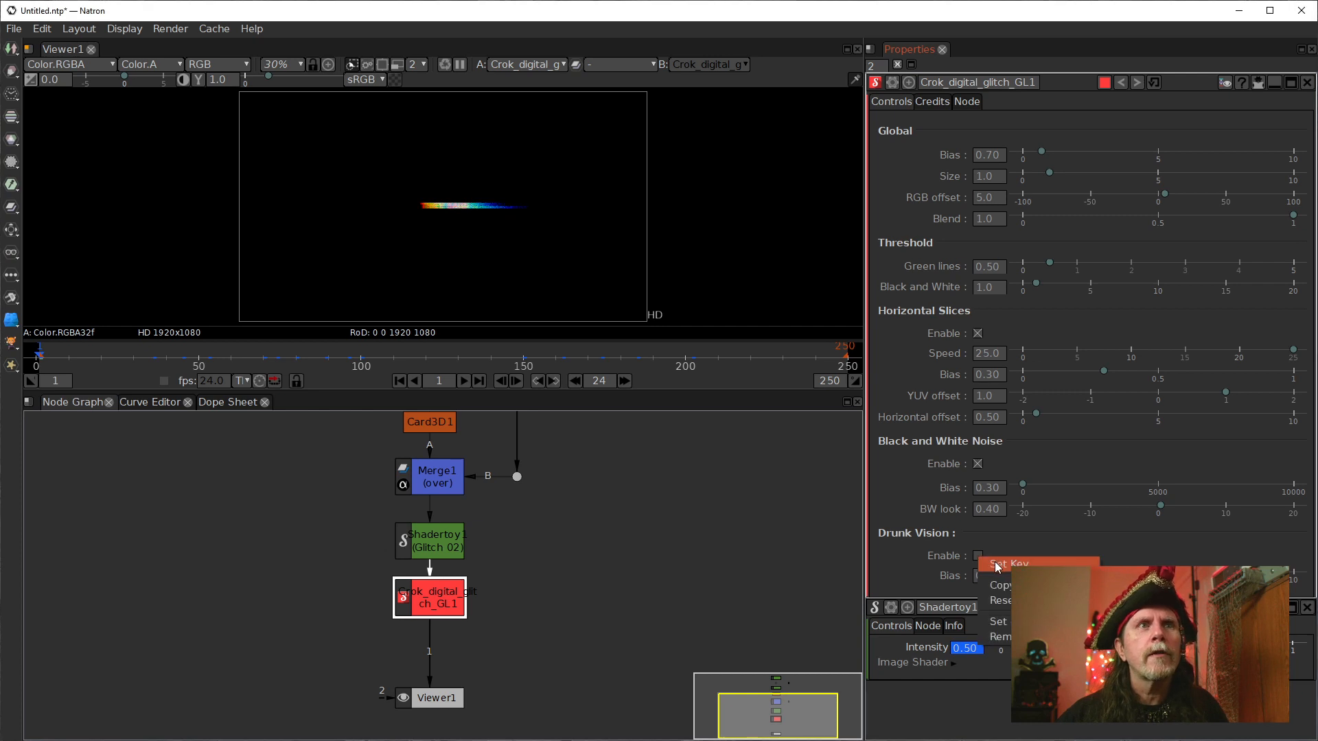
{"action": "left_click", "coordinate": [997, 564]}
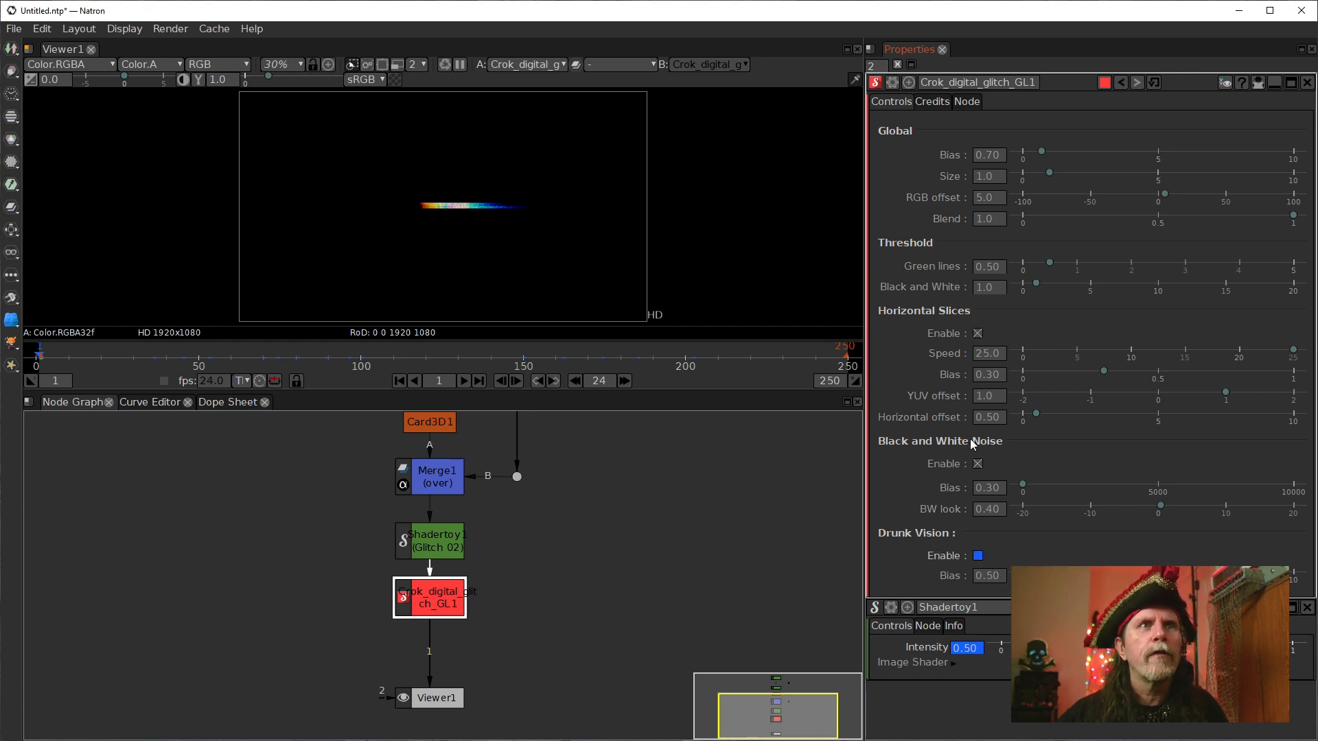
{"action": "right_click", "coordinate": [977, 464]}
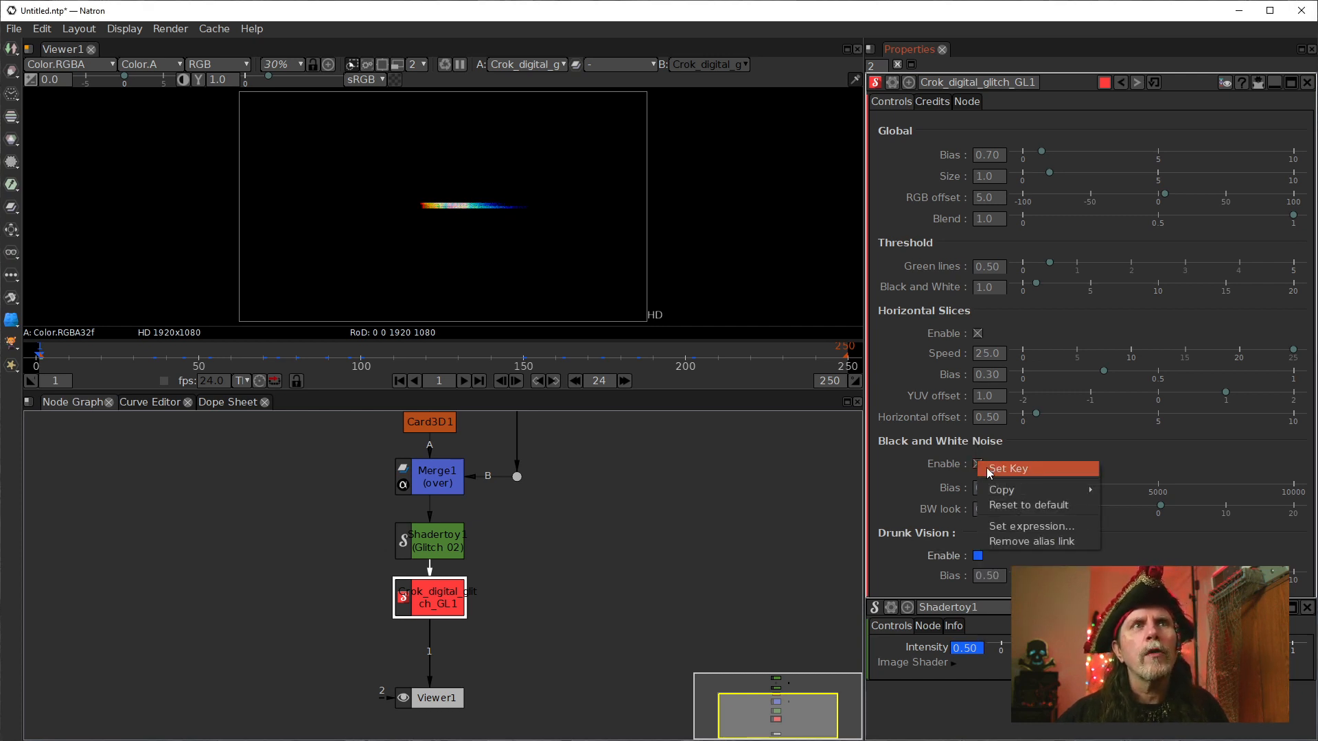
{"action": "left_click", "coordinate": [989, 466]}
{"action": "right_click", "coordinate": [978, 336]}
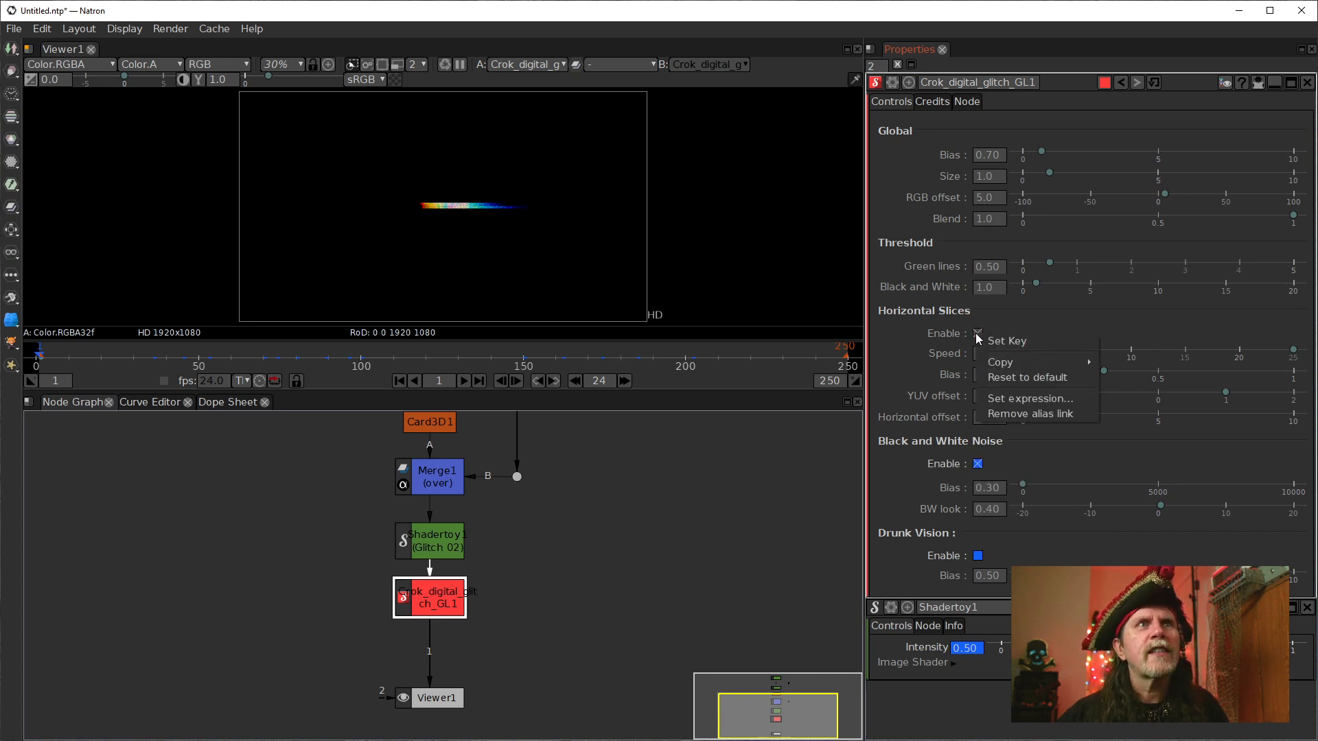
{"action": "left_click", "coordinate": [991, 339]}
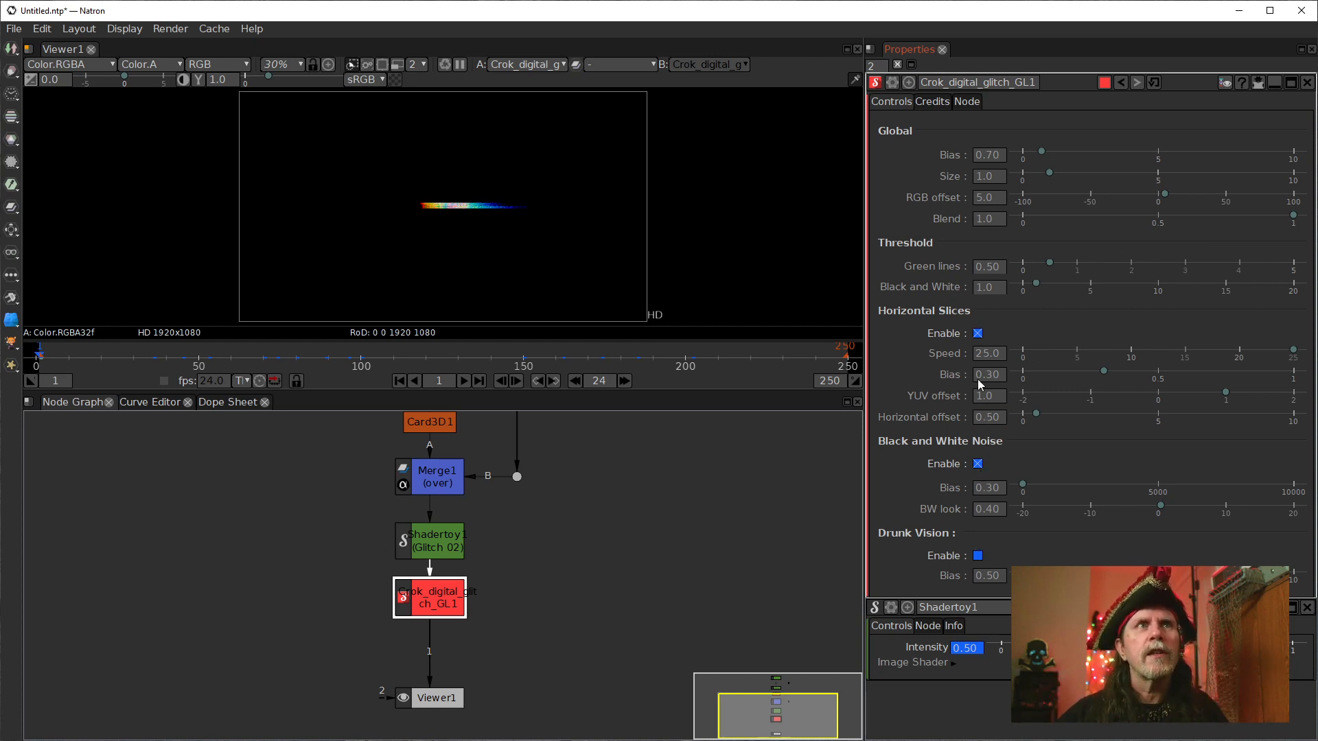
- Set a keyframe on the global Blend at 1.0 and enable Drunk Vision at frame 1
{"action": "right_click", "coordinate": [982, 219]}
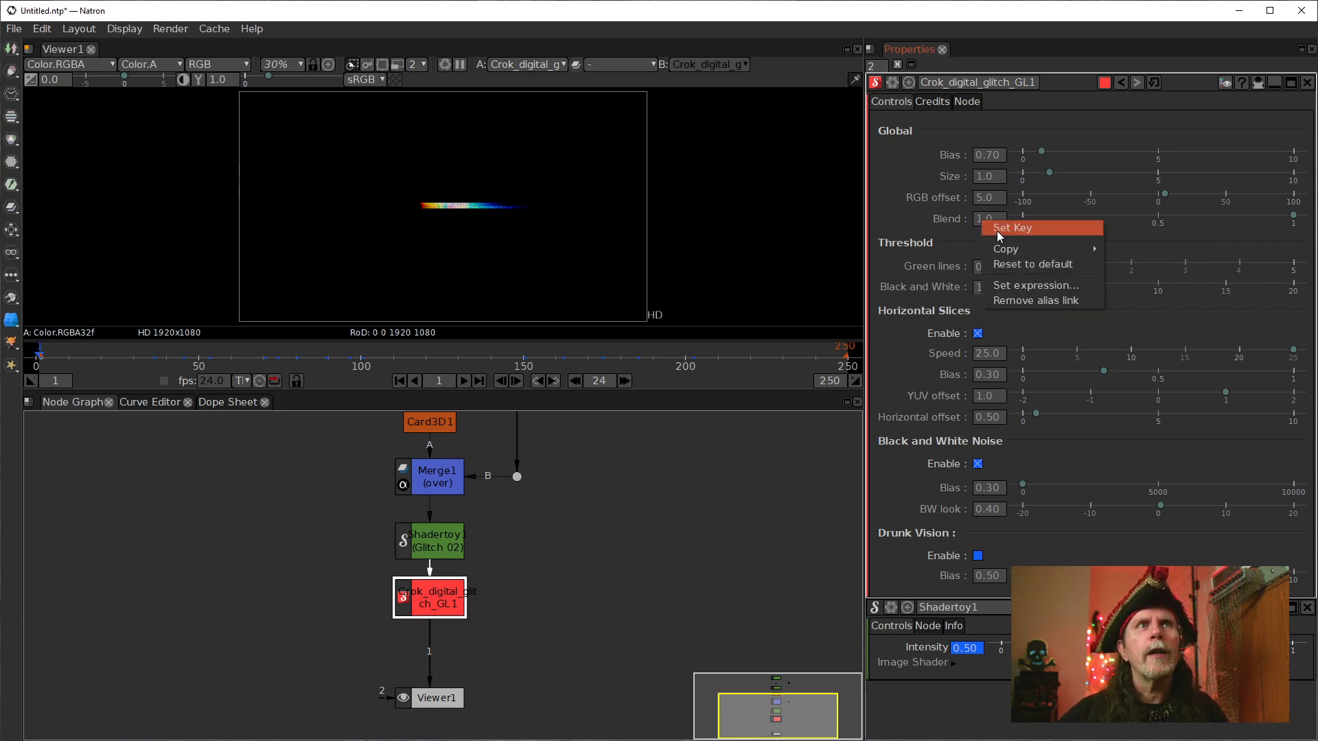
{"action": "left_click", "coordinate": [996, 230]}
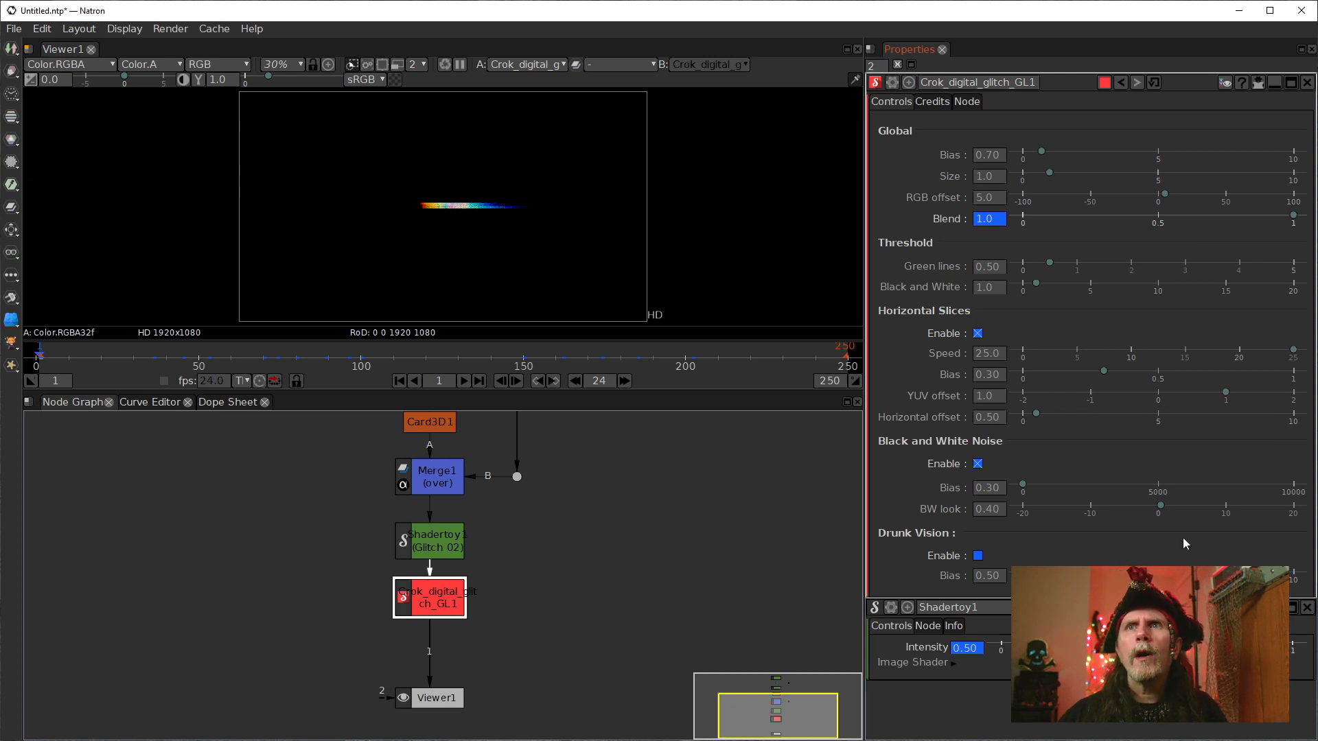
{"action": "left_click", "coordinate": [978, 557]}
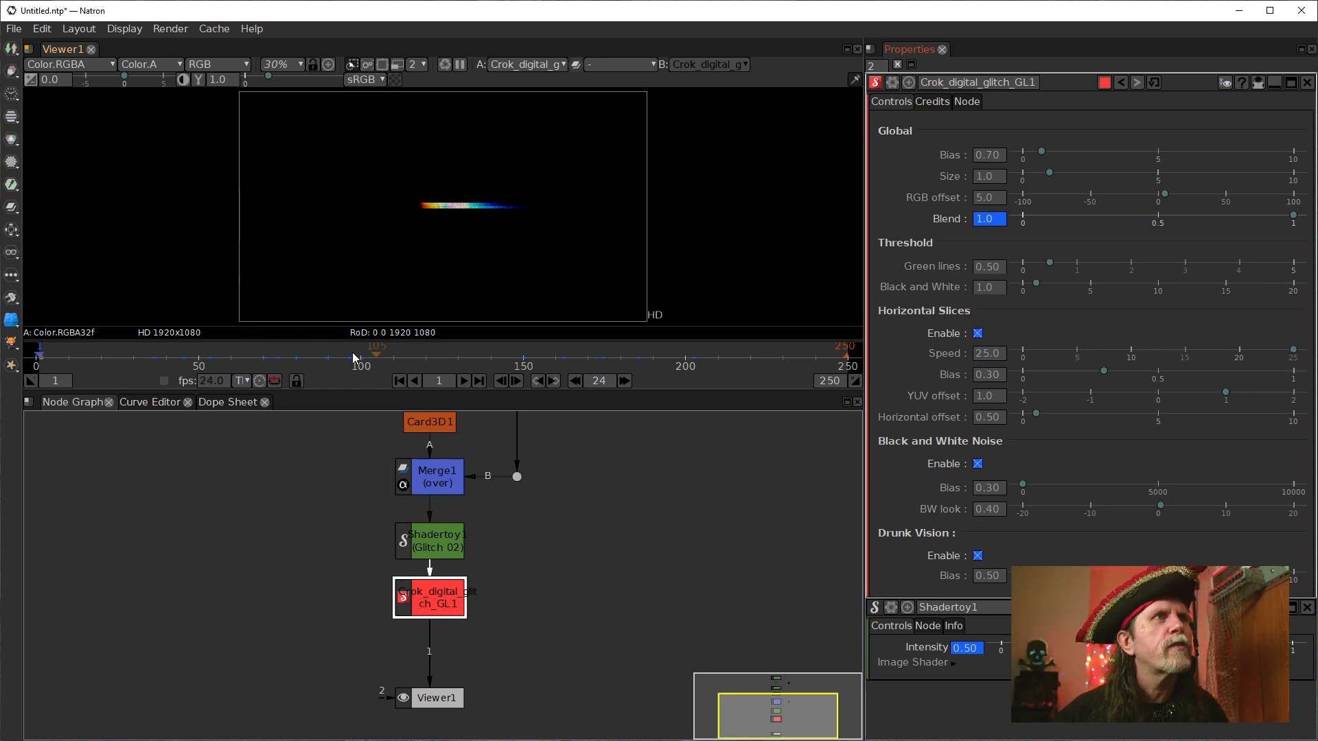
- Preview the first frames, and at the frame 36 keyframe disable Drunk Vision with a keyed value
{"action": "left_click", "coordinate": [515, 382]}
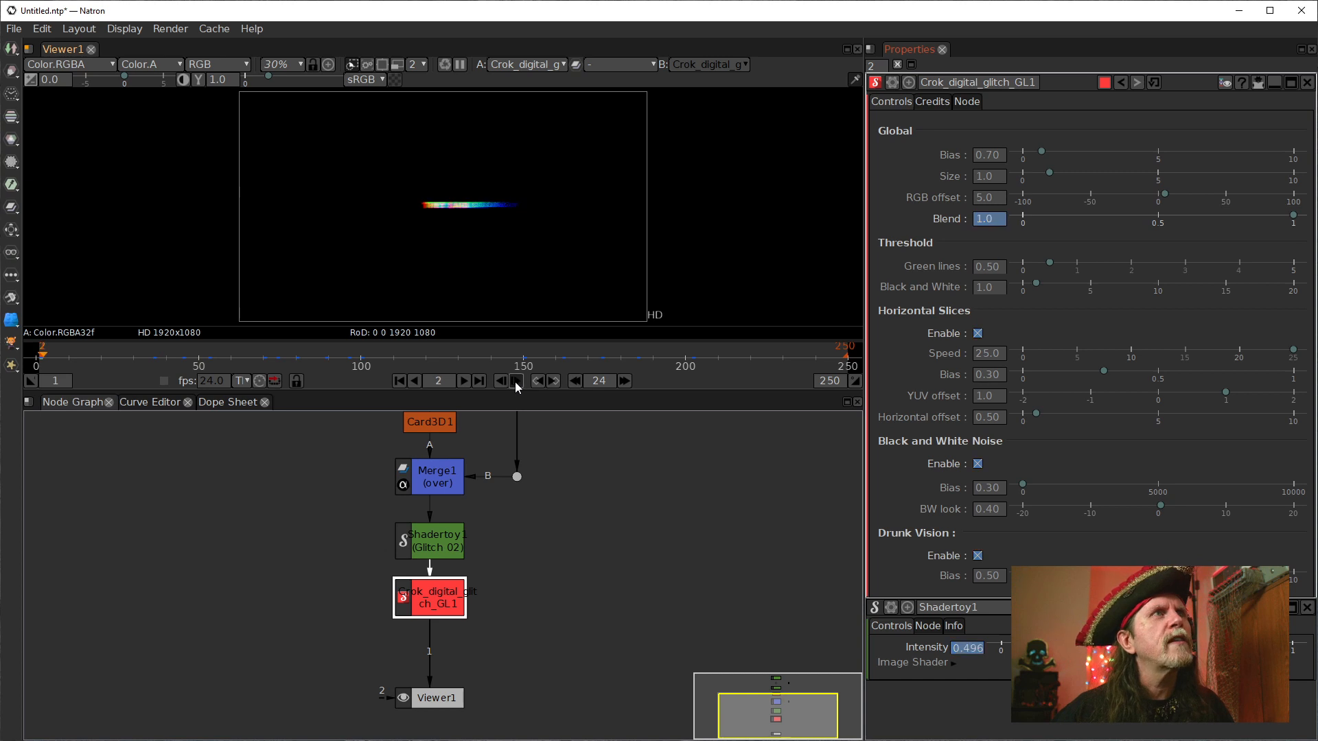
{"action": "left_click", "coordinate": [505, 381]}
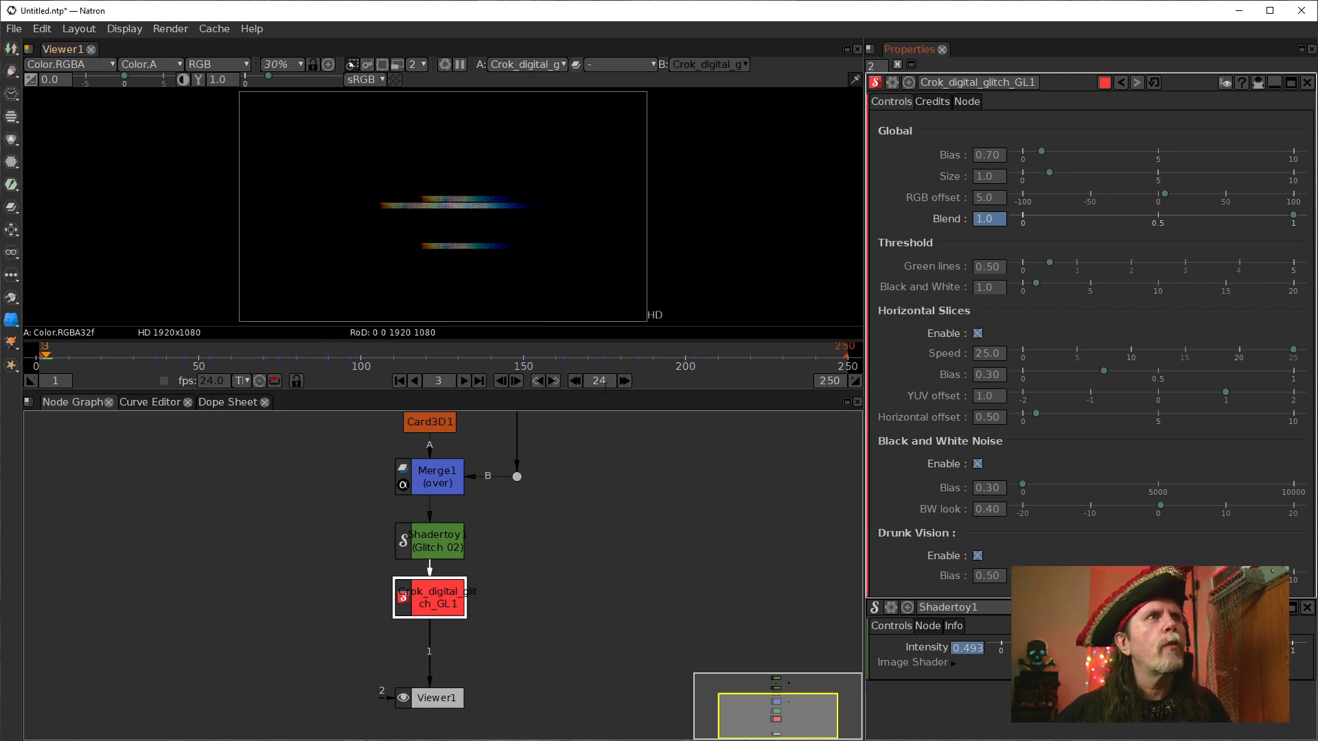
{"action": "left_click", "coordinate": [554, 380]}
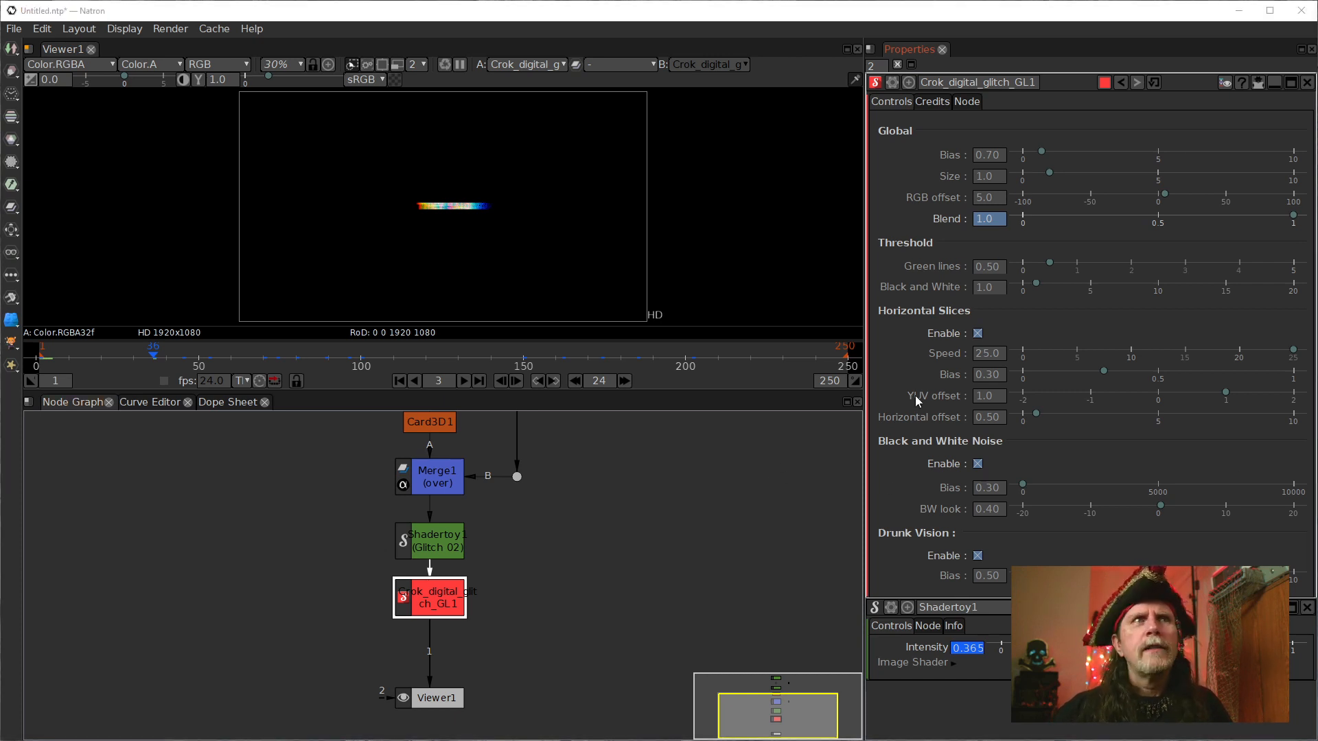
{"action": "right_click", "coordinate": [980, 555]}
{"action": "left_click", "coordinate": [957, 548]}
{"action": "left_click", "coordinate": [977, 555]}
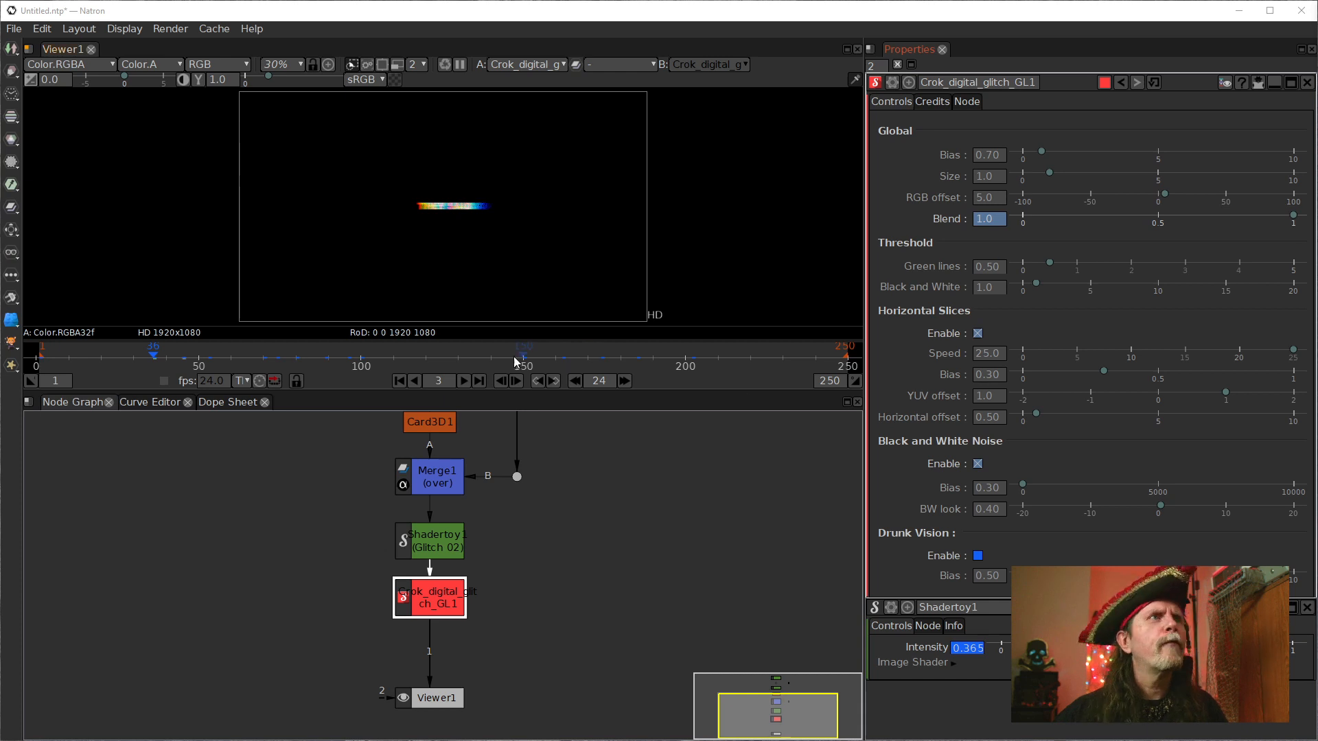
- At the frame 45 keyframe, reduce the Crok_digital_glitch_GL1 settings to modified parameters and set Blend to 0
{"action": "left_click", "coordinate": [553, 381]}
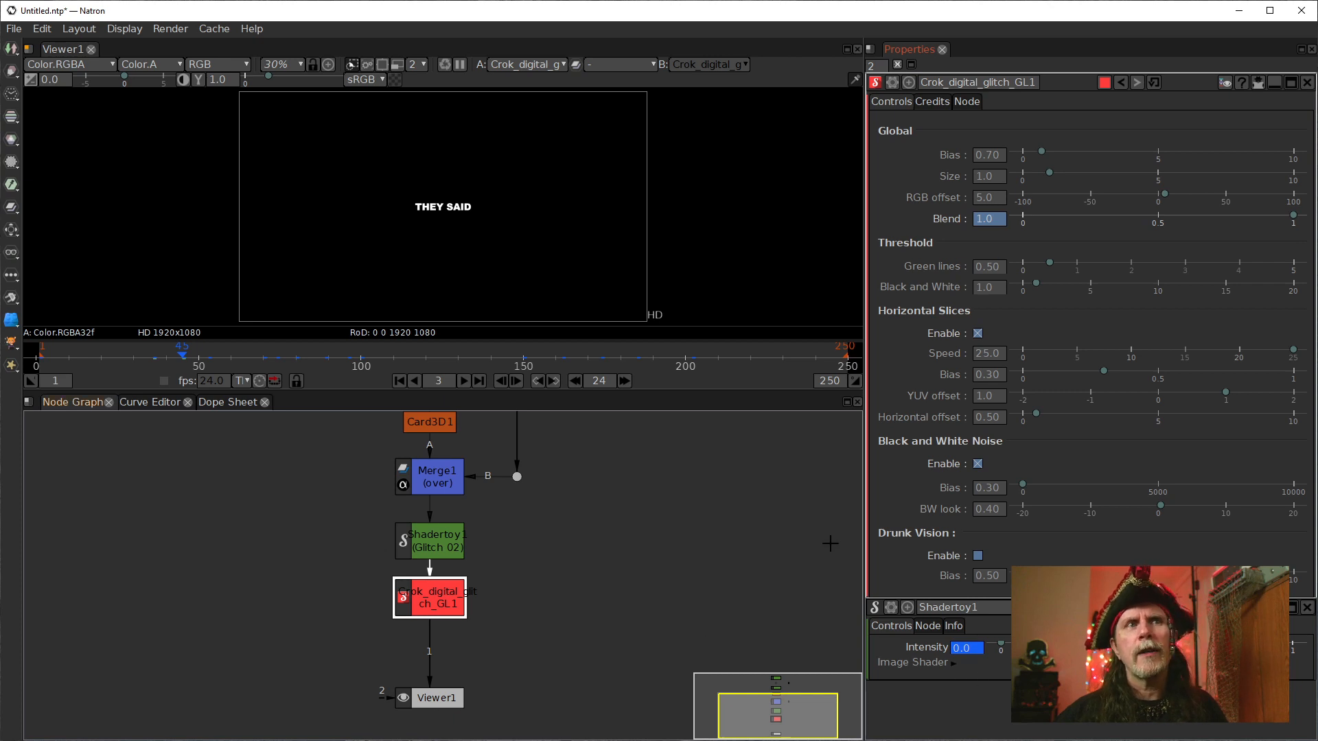
{"action": "left_click", "coordinate": [1257, 83]}
{"action": "left_click", "coordinate": [979, 231]}
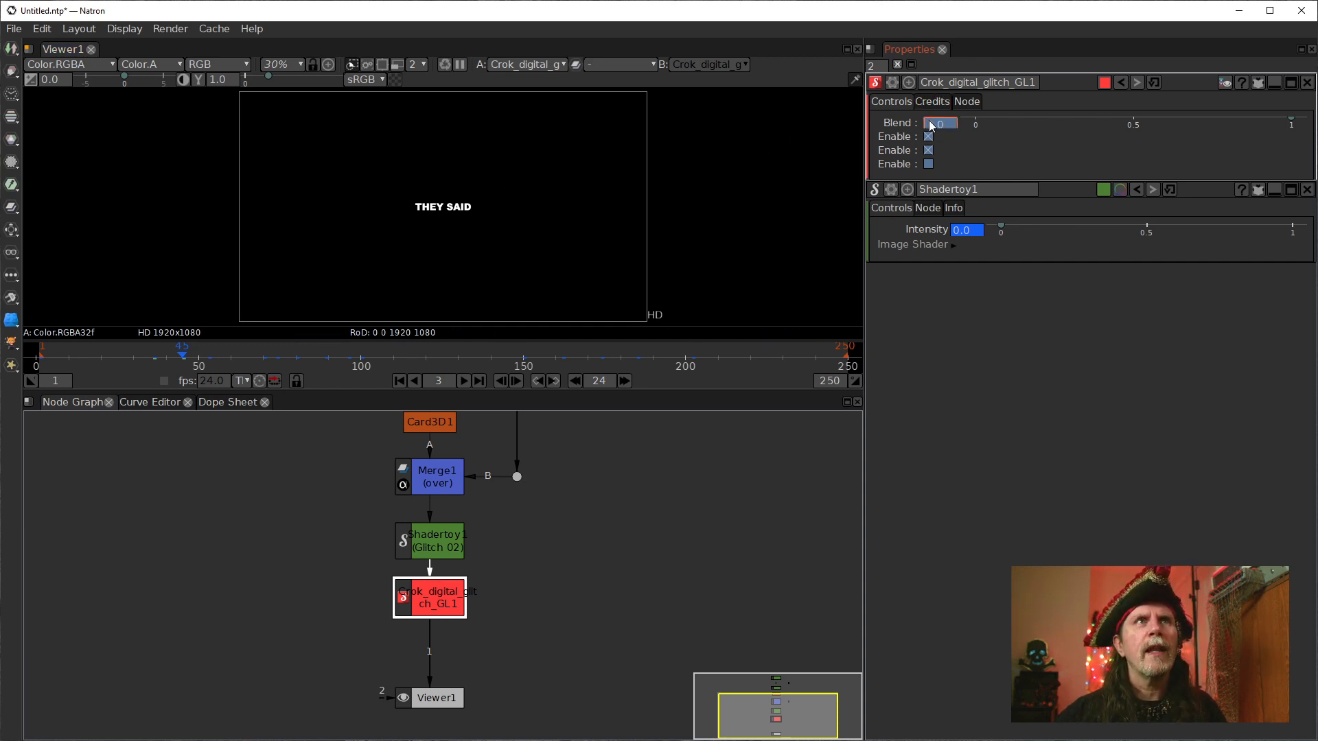
{"action": "type", "text": "0"}
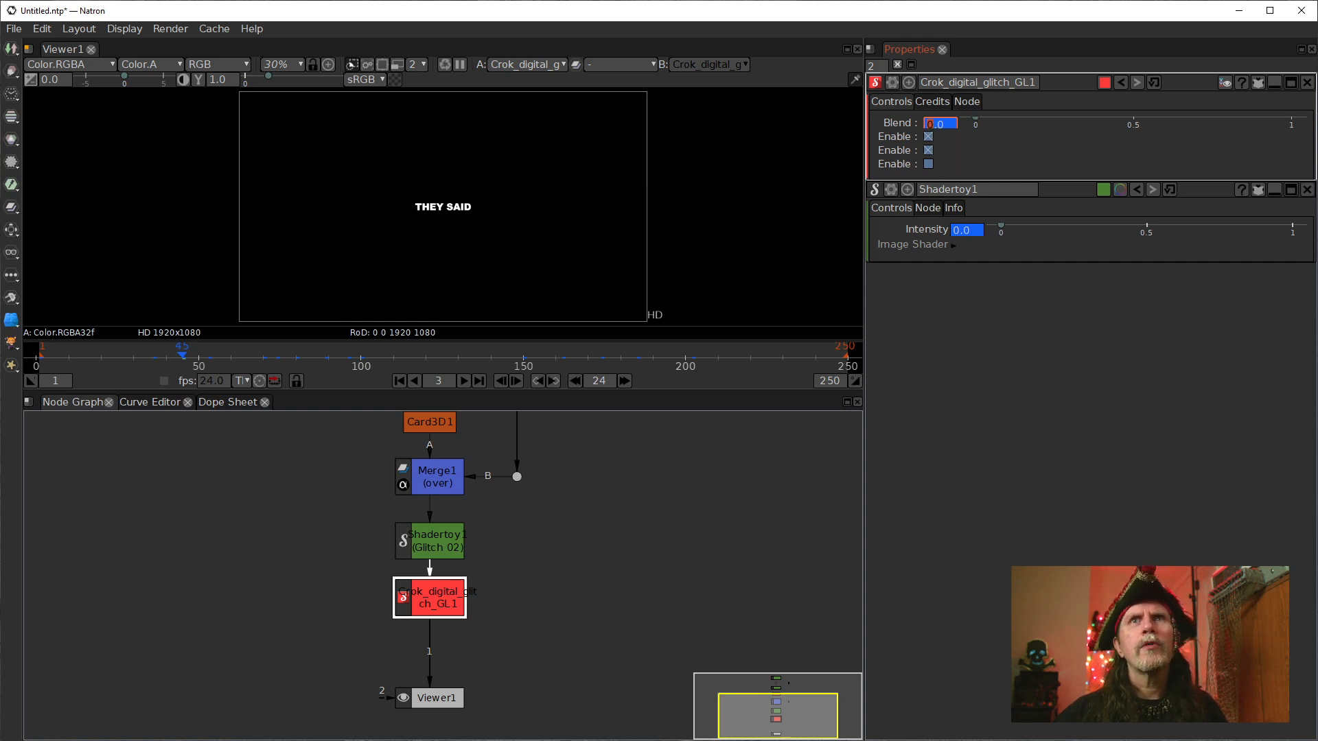
- Set Blend to 1 at the frame 36 keyframe and compare the frames 36 and 45 keyframes
{"action": "left_click", "coordinate": [536, 382]}
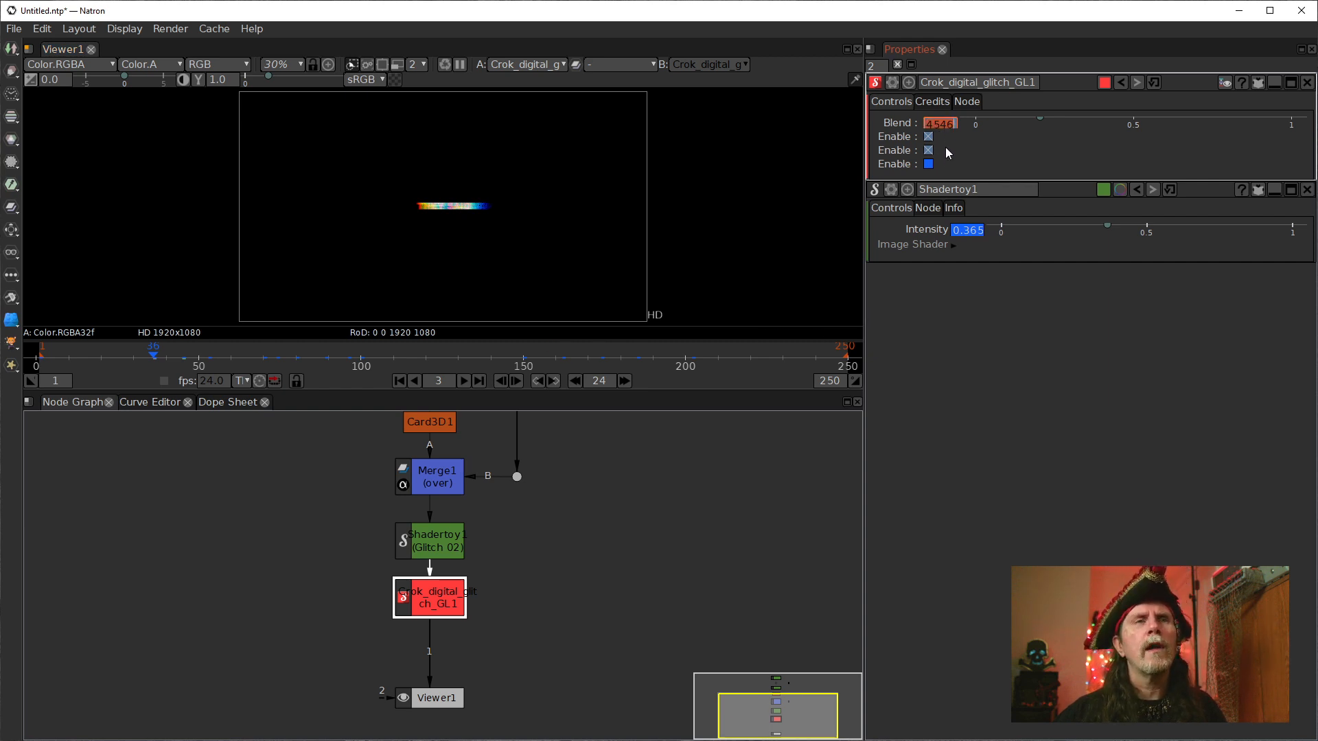
{"action": "key", "text": "Return"}
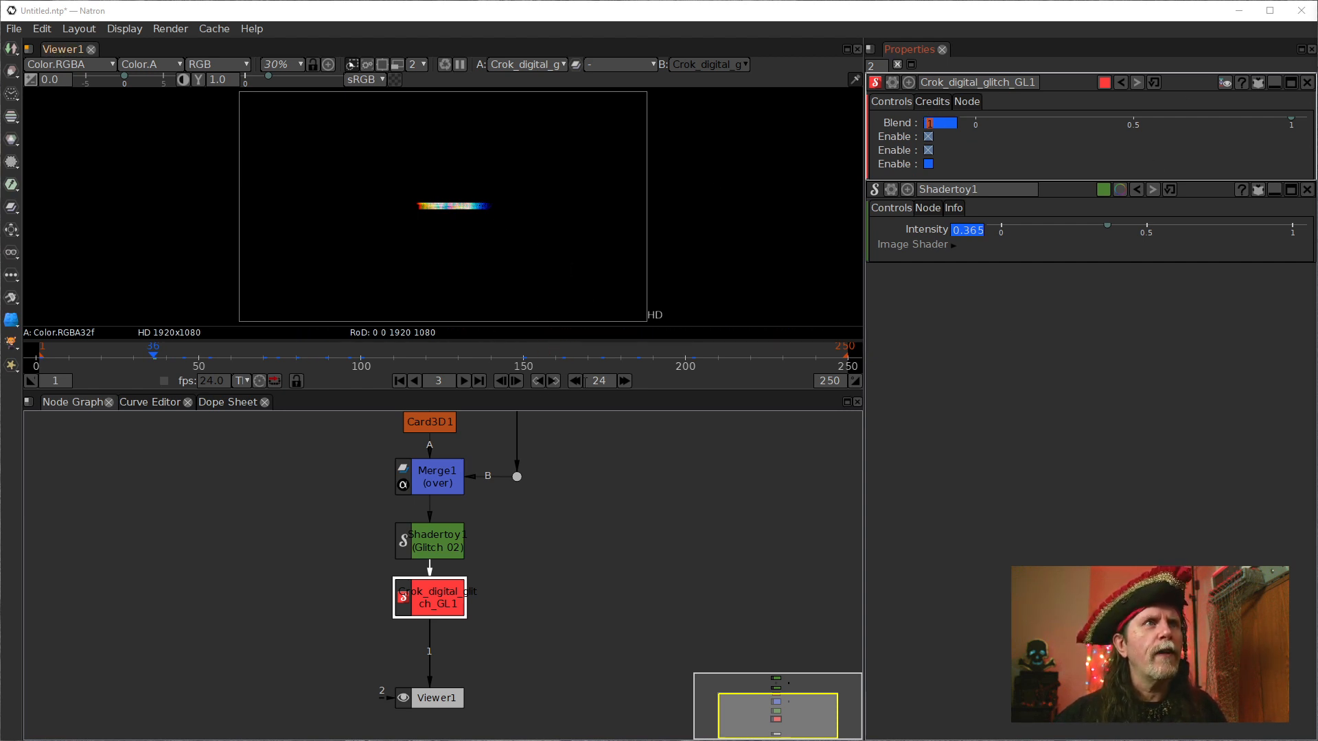
{"action": "left_click", "coordinate": [553, 381]}
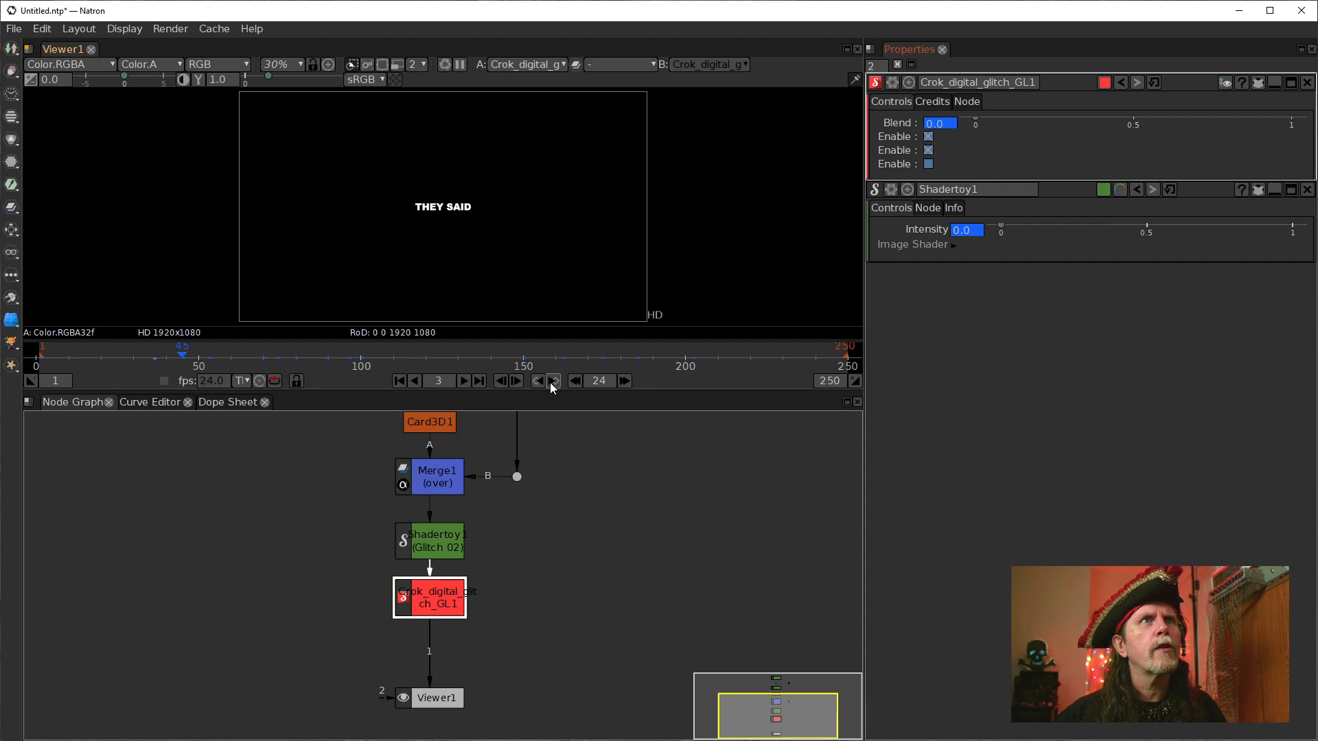
{"action": "left_click", "coordinate": [537, 380]}
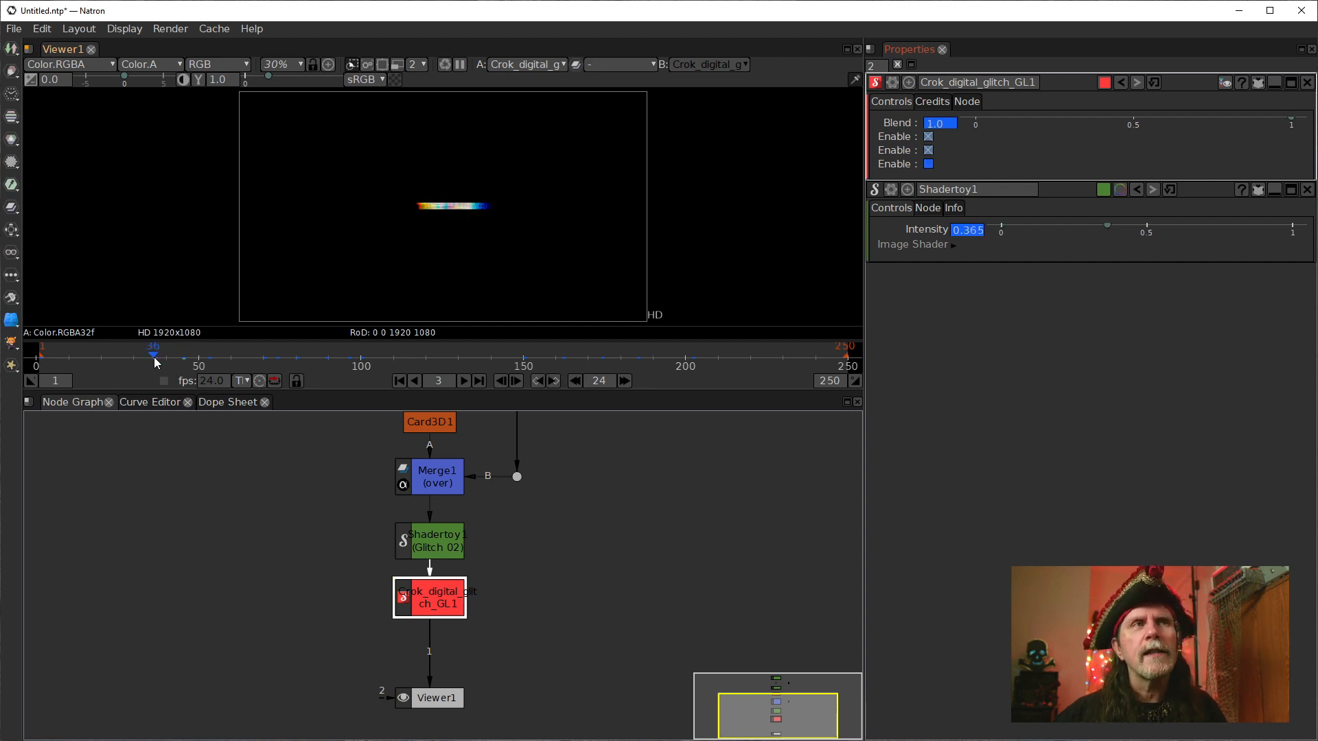
{"action": "left_click", "coordinate": [554, 381]}
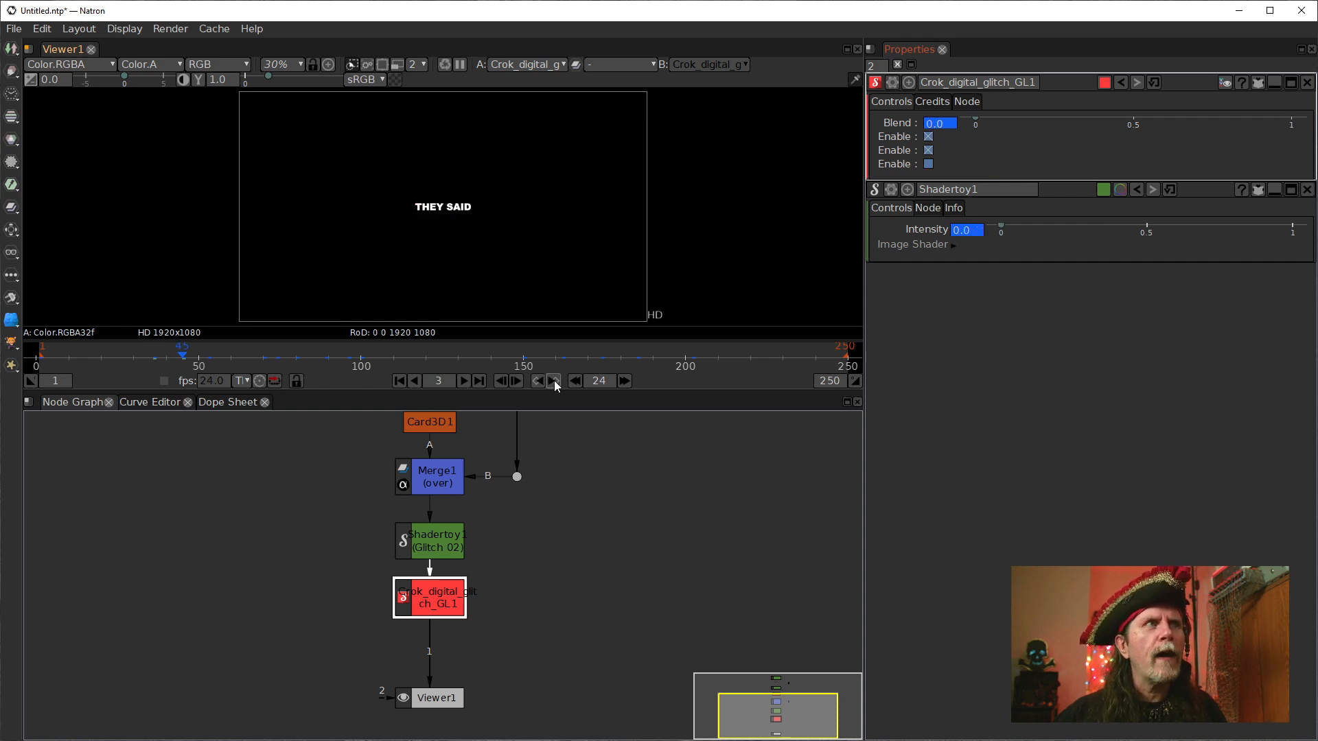
- At the frame 53 keyframe, set Blend to 1.0 and keyframe Horizontal Slices and Black and White Noise as enabled
{"action": "left_click", "coordinate": [552, 380]}
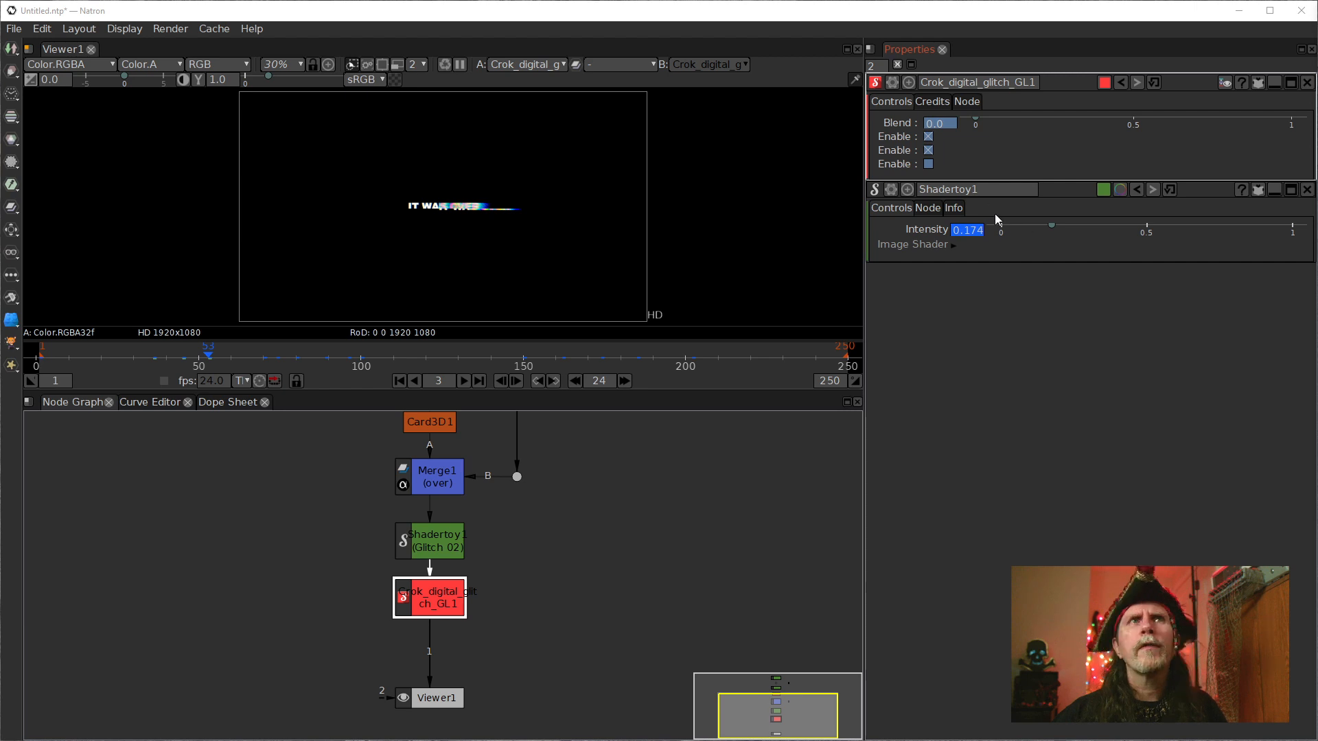
{"action": "left_click", "coordinate": [927, 123]}
{"action": "scroll", "coordinate": [928, 123], "scroll_direction": "up", "scroll_amount": 1}
{"action": "scroll", "coordinate": [927, 127], "scroll_direction": "down", "scroll_amount": 1}
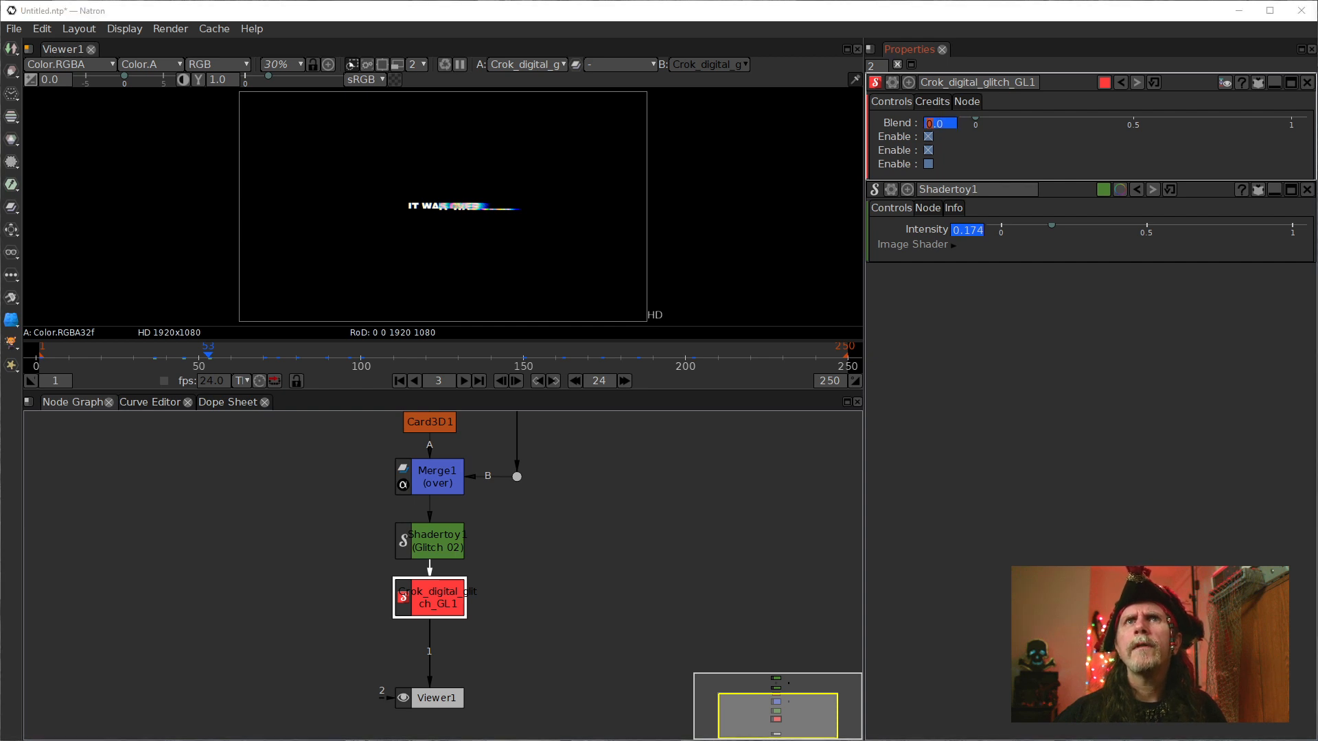
{"action": "left_click", "coordinate": [931, 126]}
{"action": "key", "text": "Return"}
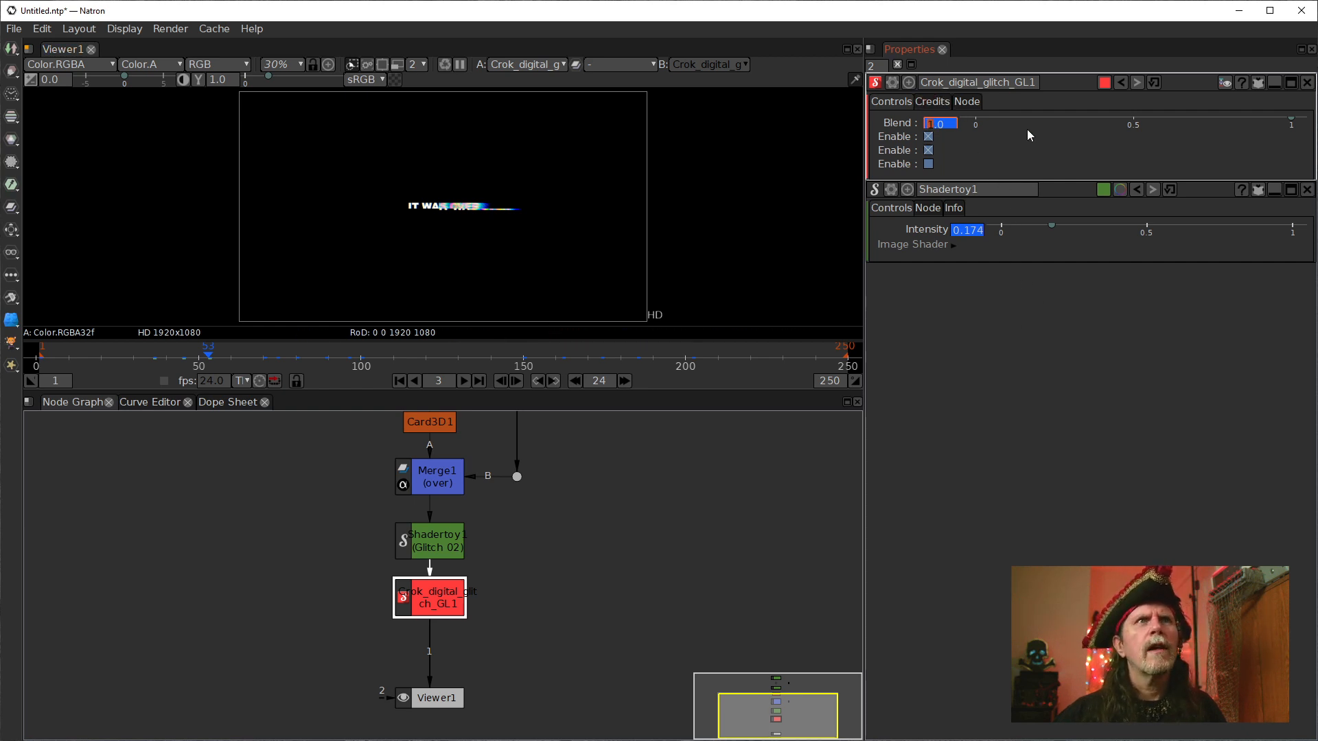
{"action": "right_click", "coordinate": [929, 138]}
{"action": "key", "text": "Escape"}
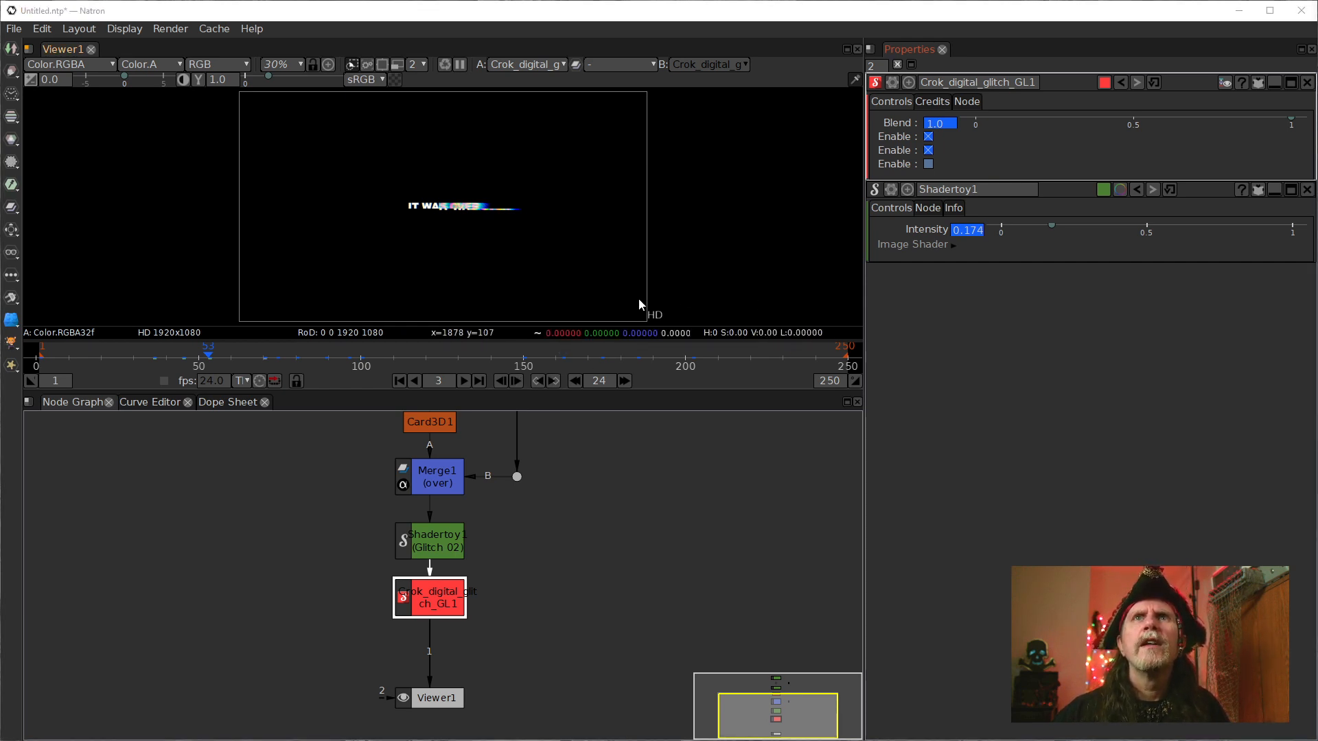
- At the frame 70 keyframe, key Horizontal Slices and Black and White Noise as enabled, checking them in the full parameter list
{"action": "left_click", "coordinate": [553, 382]}
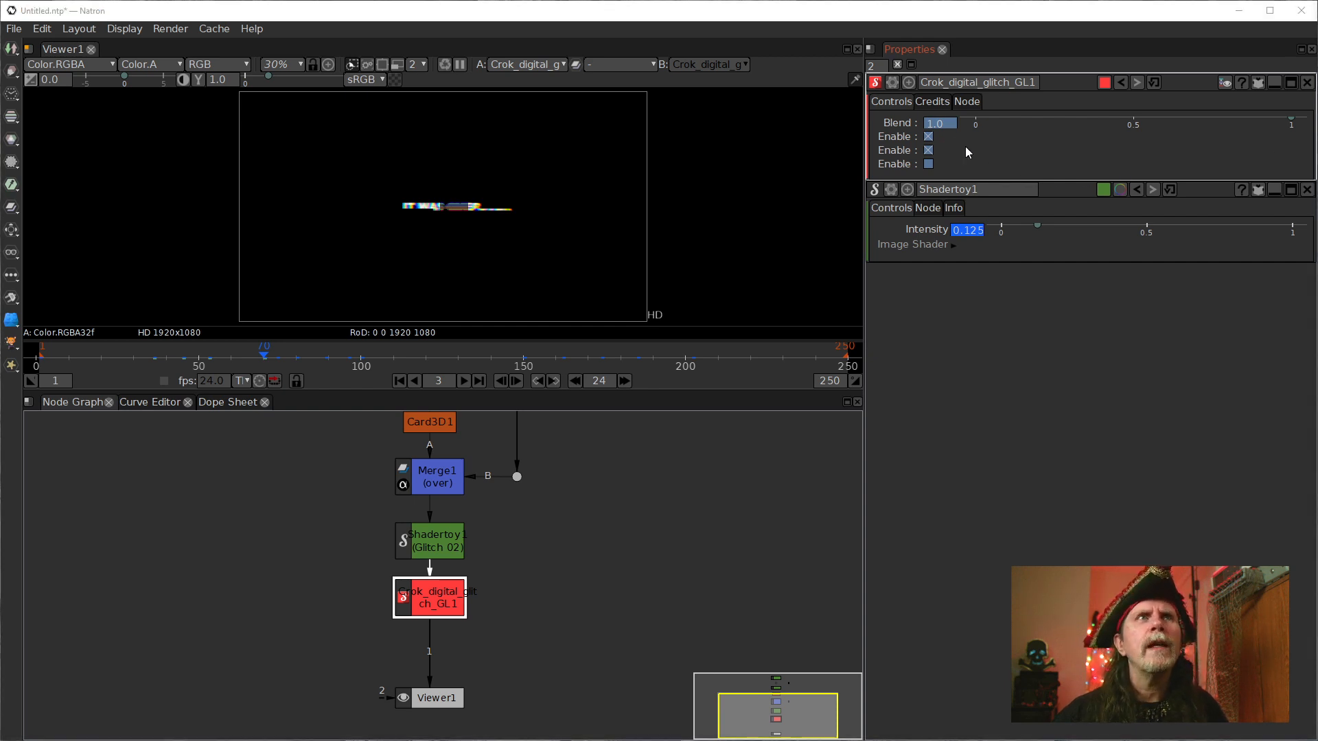
{"action": "left_click", "coordinate": [929, 138]}
{"action": "left_click", "coordinate": [929, 138]}
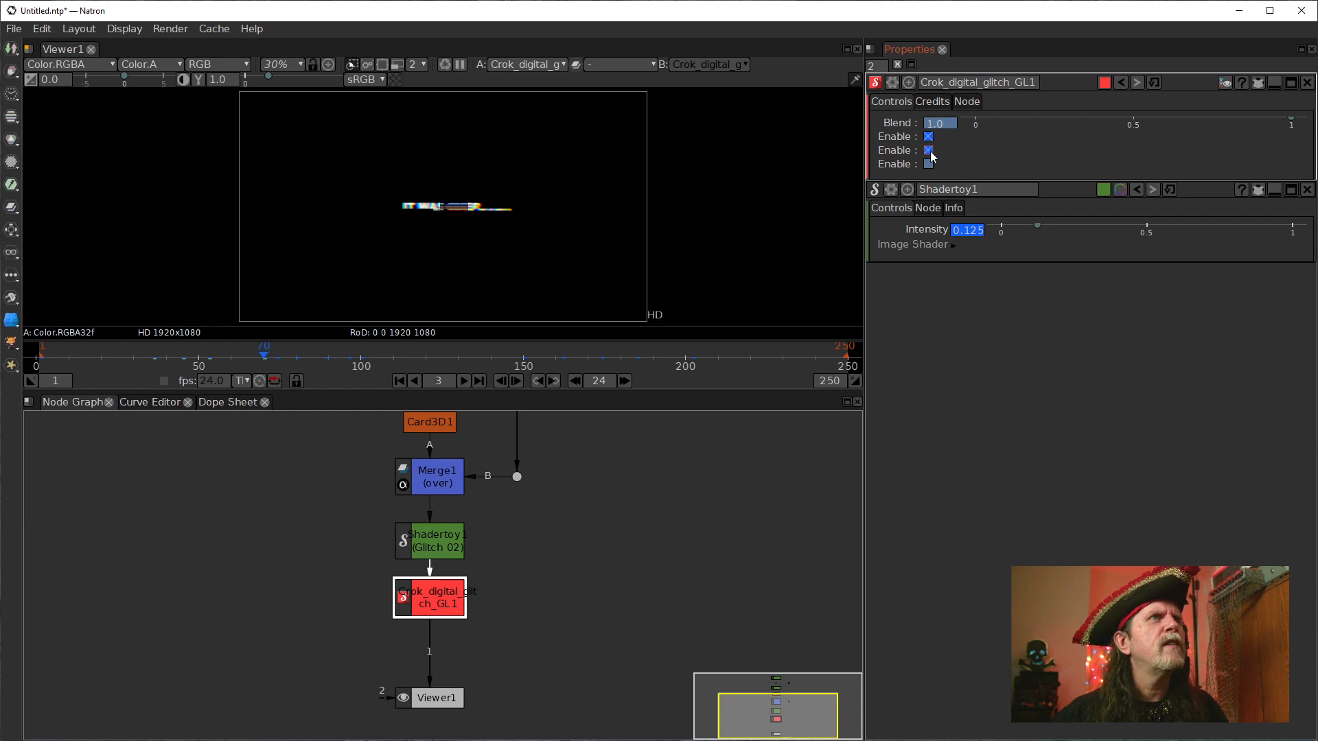
{"action": "left_click", "coordinate": [1253, 81]}
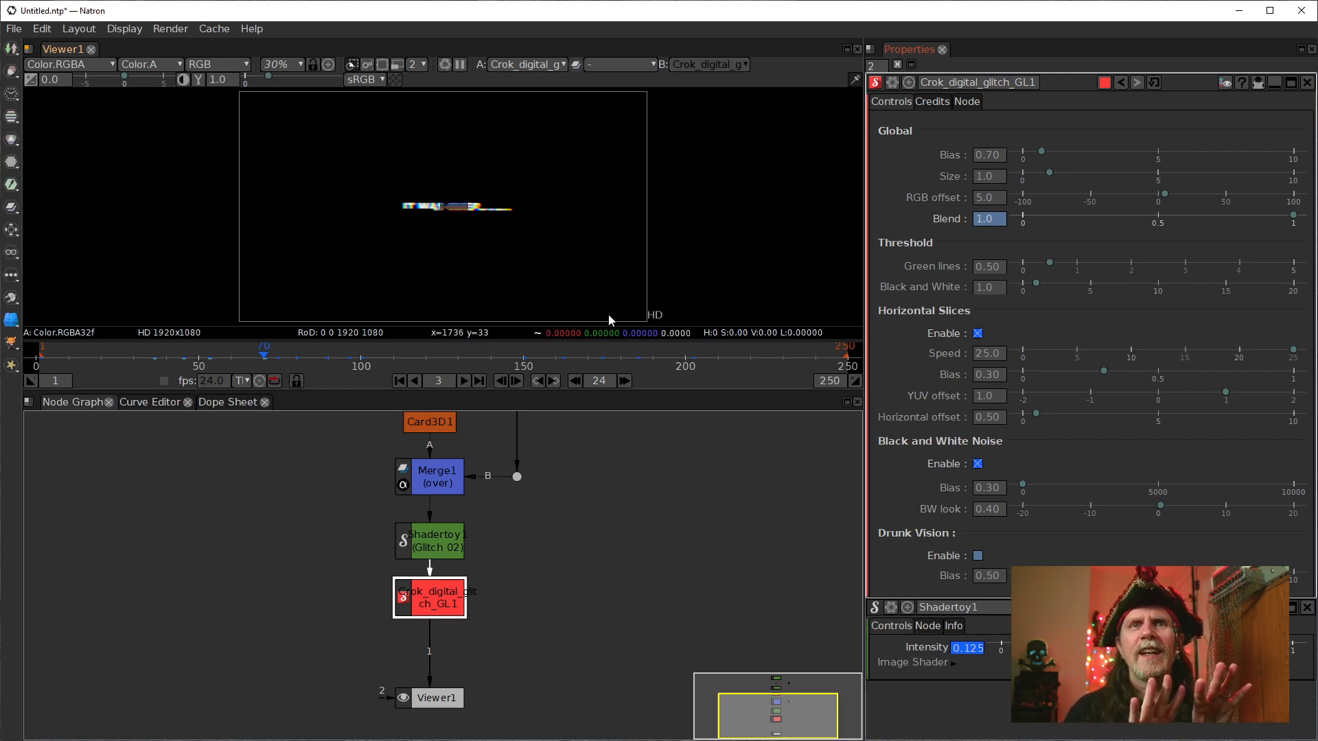
{"action": "left_click", "coordinate": [1259, 84]}
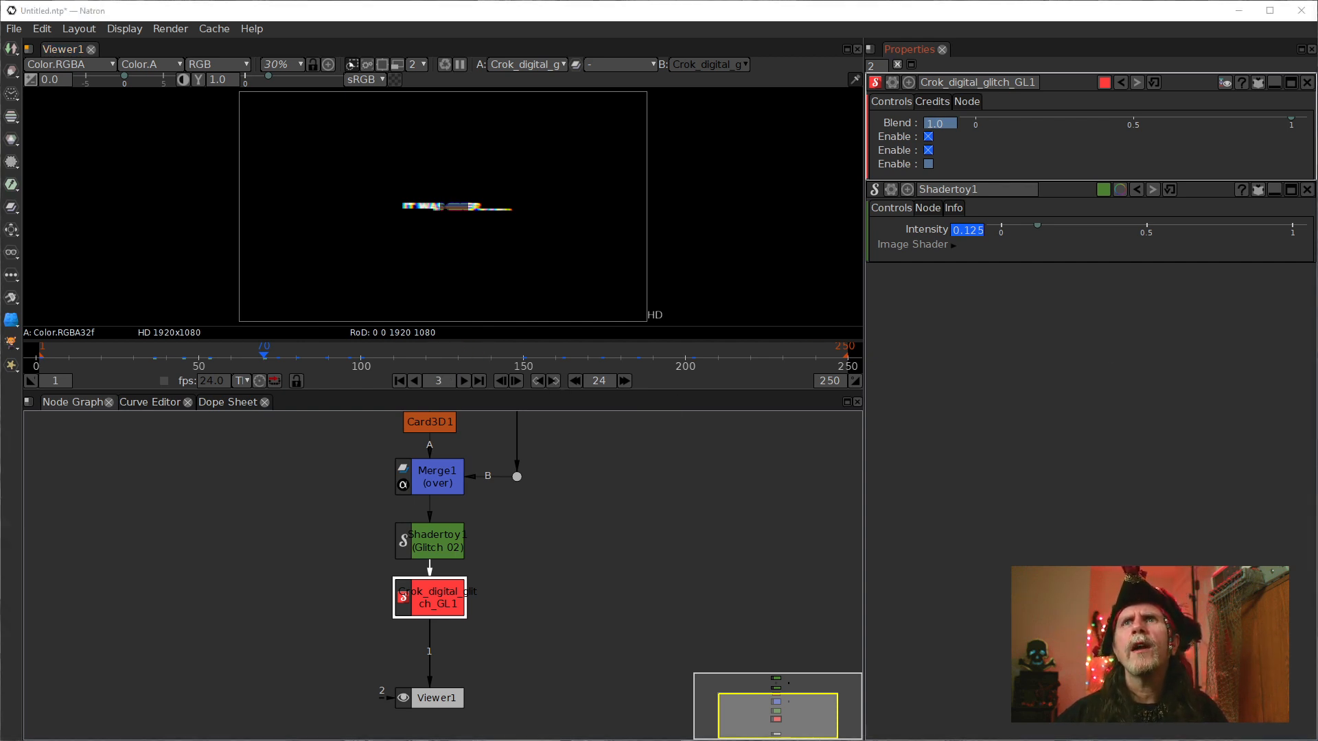
- At the frame 74 keyframe, key Horizontal Slices as enabled and disable Black and White Noise
{"action": "left_click", "coordinate": [554, 379]}
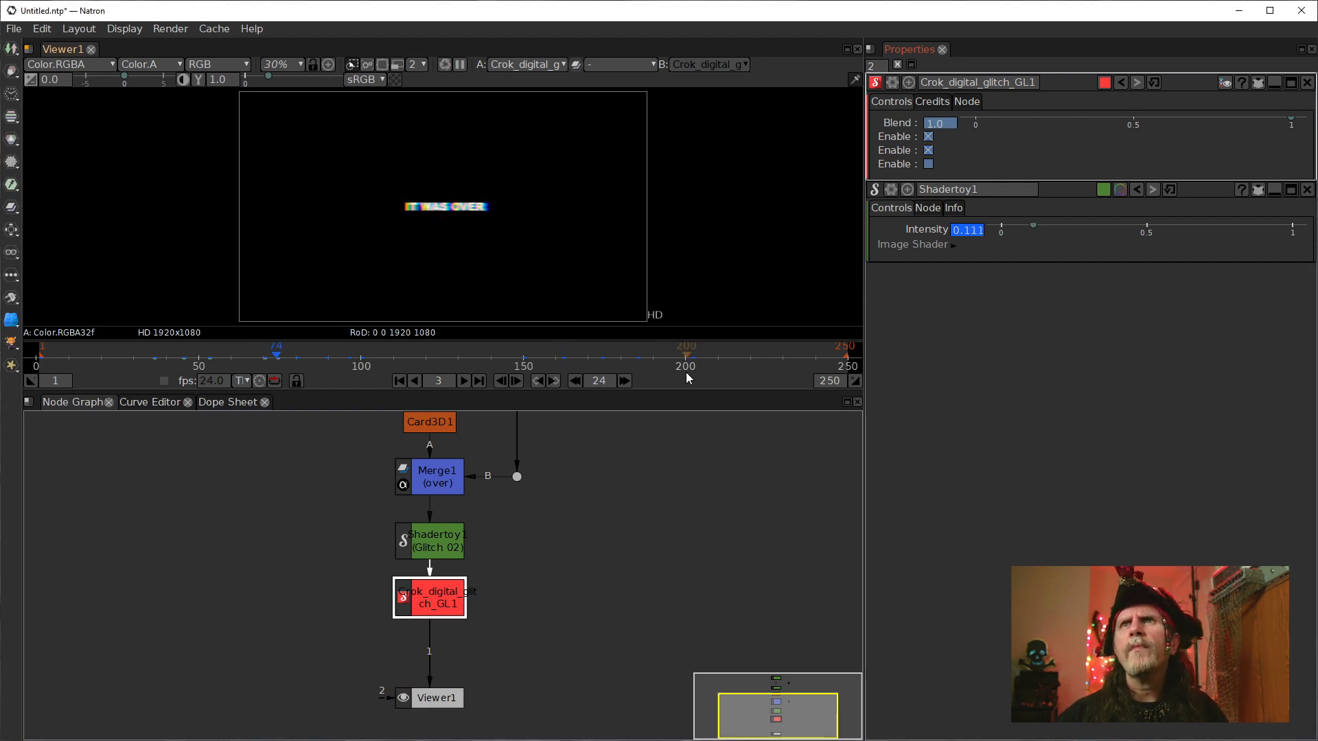
{"action": "left_click", "coordinate": [928, 139]}
{"action": "left_click", "coordinate": [929, 138]}
{"action": "left_click", "coordinate": [928, 147]}
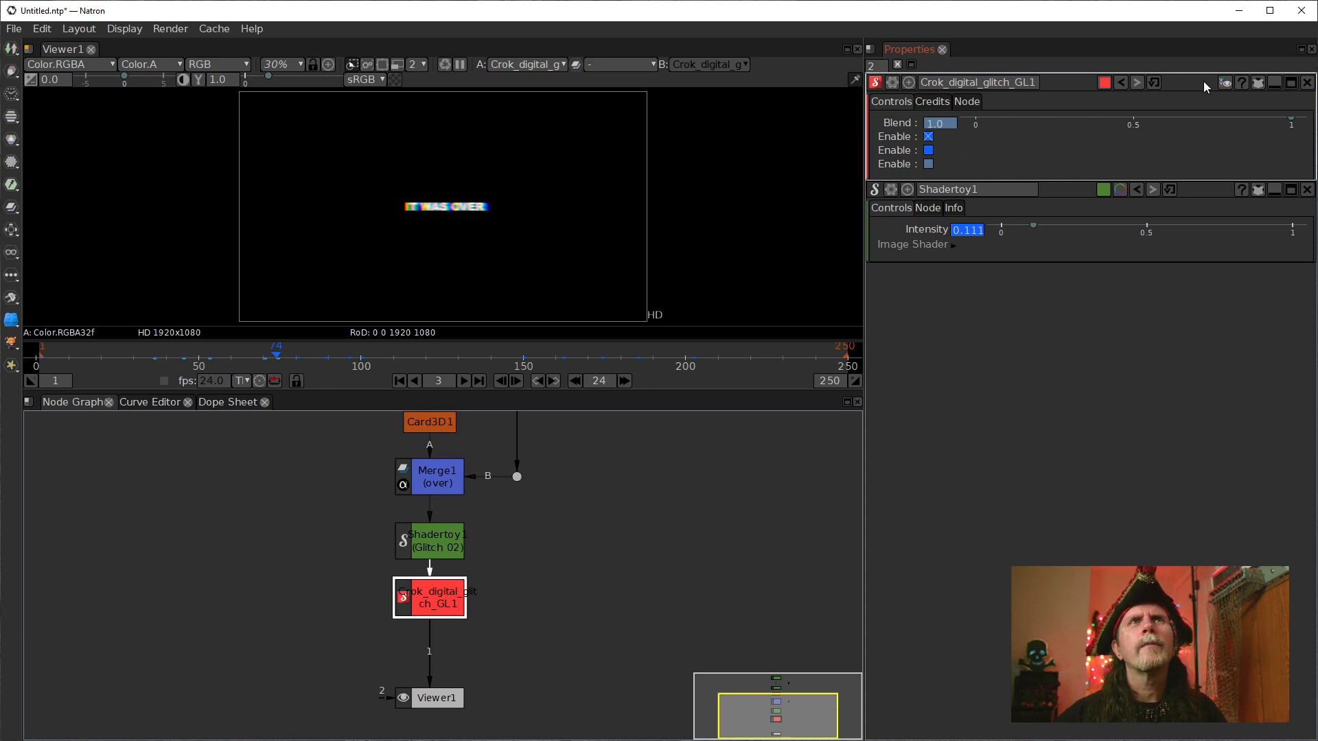
{"action": "left_click", "coordinate": [1258, 82]}
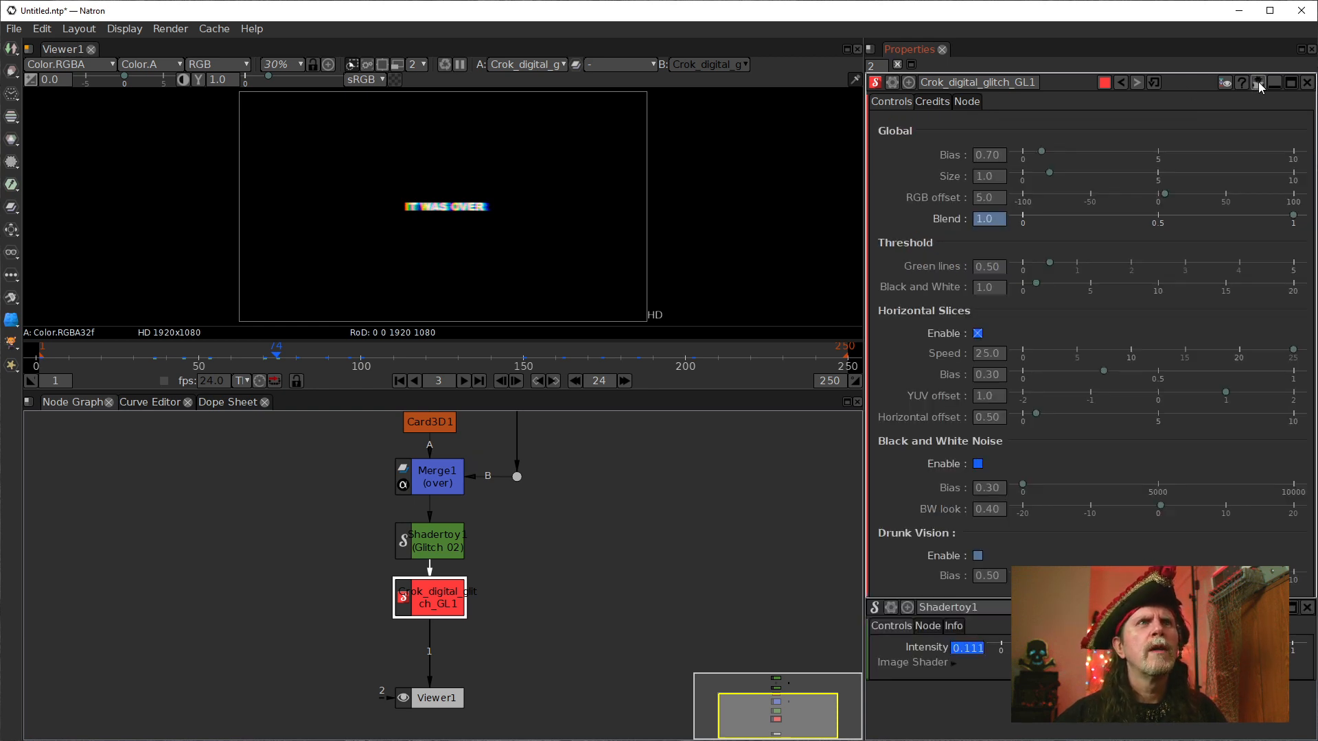
{"action": "left_click", "coordinate": [1258, 81]}
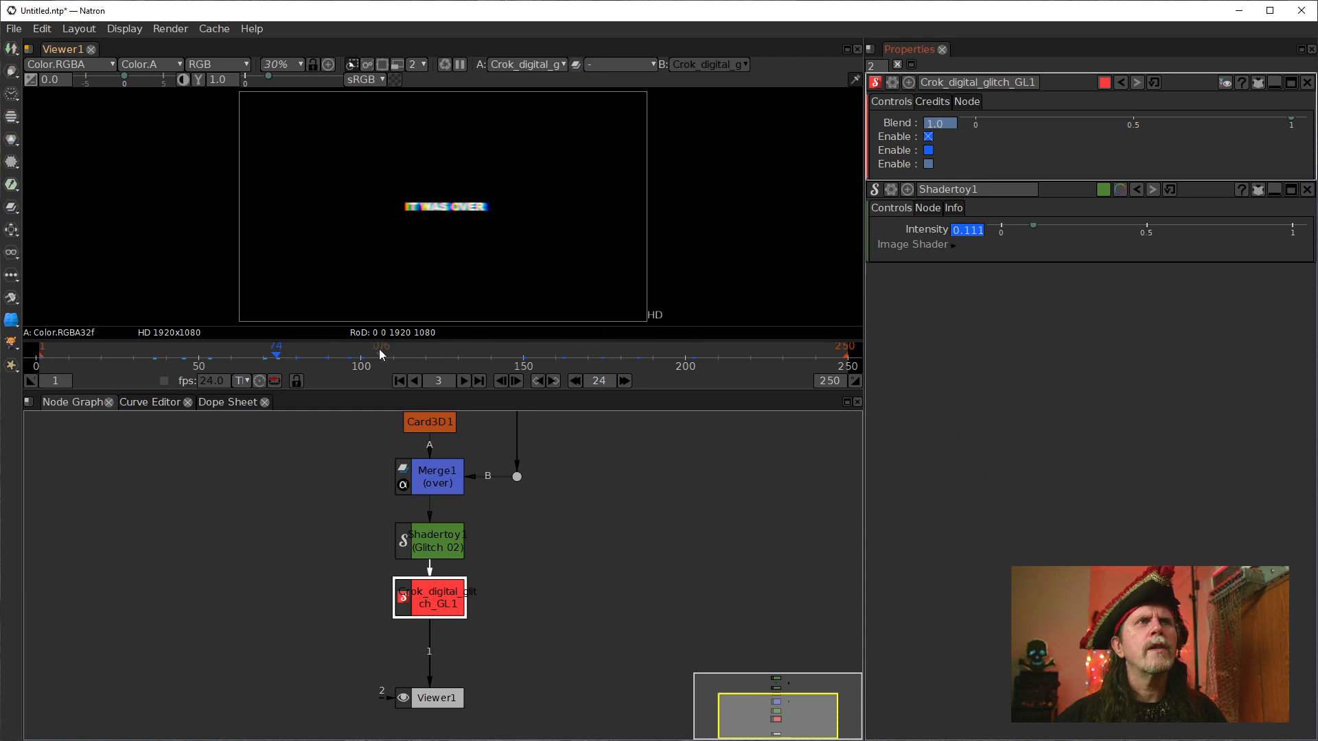
- Review the glitch on the "IT WAS OVER" message frame by frame from frame 61 to frame 64
{"action": "left_click", "coordinate": [235, 356]}
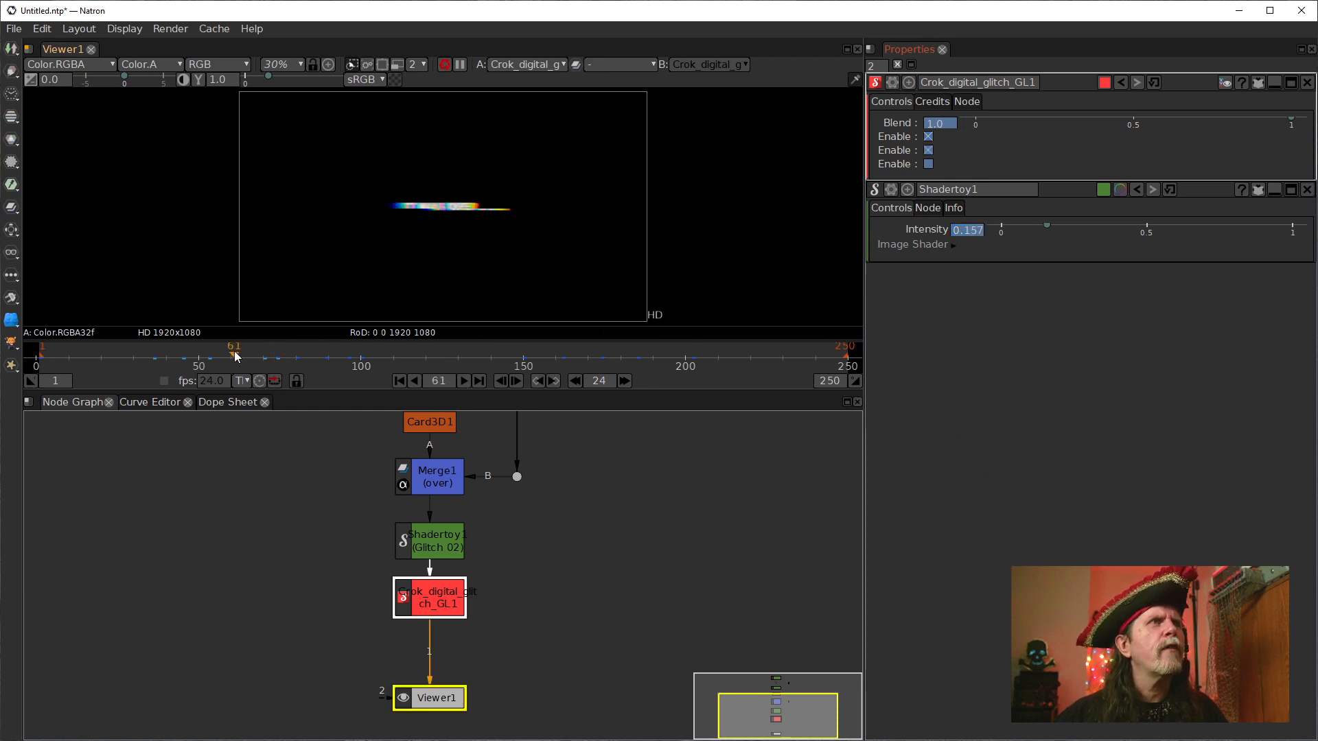
{"action": "left_click", "coordinate": [517, 381]}
{"action": "left_click", "coordinate": [516, 381]}
{"action": "left_click", "coordinate": [516, 381]}
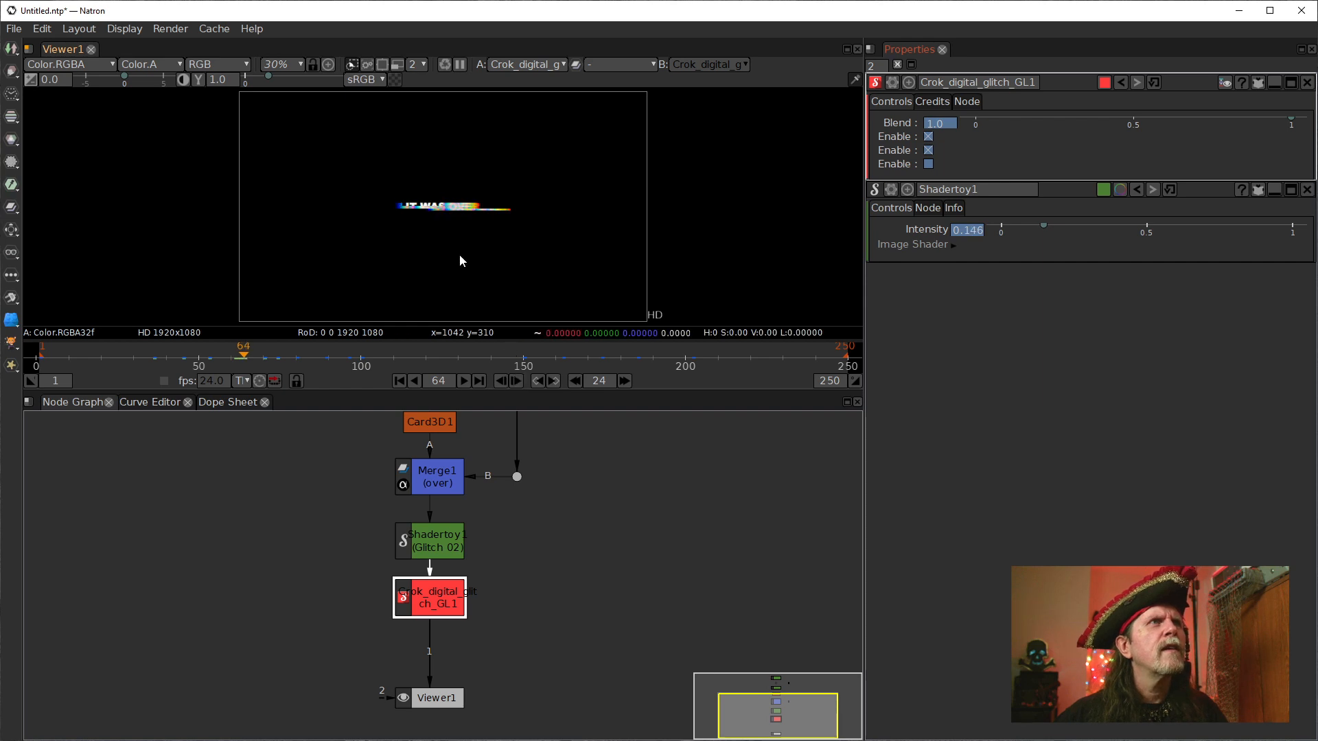
- Review the glitch on the "IT WAS OVER" message frame by frame around frames 64 to 70 and examine frame 70 up close
{"action": "left_click", "coordinate": [501, 382]}
{"action": "left_click", "coordinate": [501, 381]}
{"action": "left_click", "coordinate": [501, 382]}
{"action": "left_click", "coordinate": [501, 382]}
{"action": "left_click", "coordinate": [501, 382]}
{"action": "left_click", "coordinate": [501, 381]}
{"action": "left_click", "coordinate": [500, 381]}
{"action": "left_click", "coordinate": [500, 381]}
{"action": "left_click", "coordinate": [500, 381]}
{"action": "left_click", "coordinate": [500, 382]}
{"action": "left_click", "coordinate": [501, 381]}
{"action": "left_click", "coordinate": [501, 381]}
{"action": "left_click", "coordinate": [501, 382]}
{"action": "left_click", "coordinate": [500, 382]}
{"action": "left_click", "coordinate": [516, 381]}
{"action": "left_click", "coordinate": [516, 382]}
{"action": "left_click", "coordinate": [516, 382]}
{"action": "left_click", "coordinate": [517, 381]}
{"action": "left_click", "coordinate": [516, 381]}
{"action": "left_click", "coordinate": [515, 381]}
{"action": "left_click", "coordinate": [516, 381]}
{"action": "left_click", "coordinate": [515, 381]}
{"action": "left_click", "coordinate": [516, 381]}
{"action": "left_click", "coordinate": [515, 381]}
{"action": "left_click", "coordinate": [515, 381]}
{"action": "left_click", "coordinate": [515, 381]}
{"action": "left_click", "coordinate": [514, 381]}
{"action": "left_click", "coordinate": [514, 381]}
{"action": "left_click", "coordinate": [514, 381]}
{"action": "left_click", "coordinate": [513, 381]}
{"action": "left_click", "coordinate": [513, 381]}
{"action": "left_click", "coordinate": [513, 381]}
{"action": "left_click", "coordinate": [513, 381]}
{"action": "key", "text": "Left"}
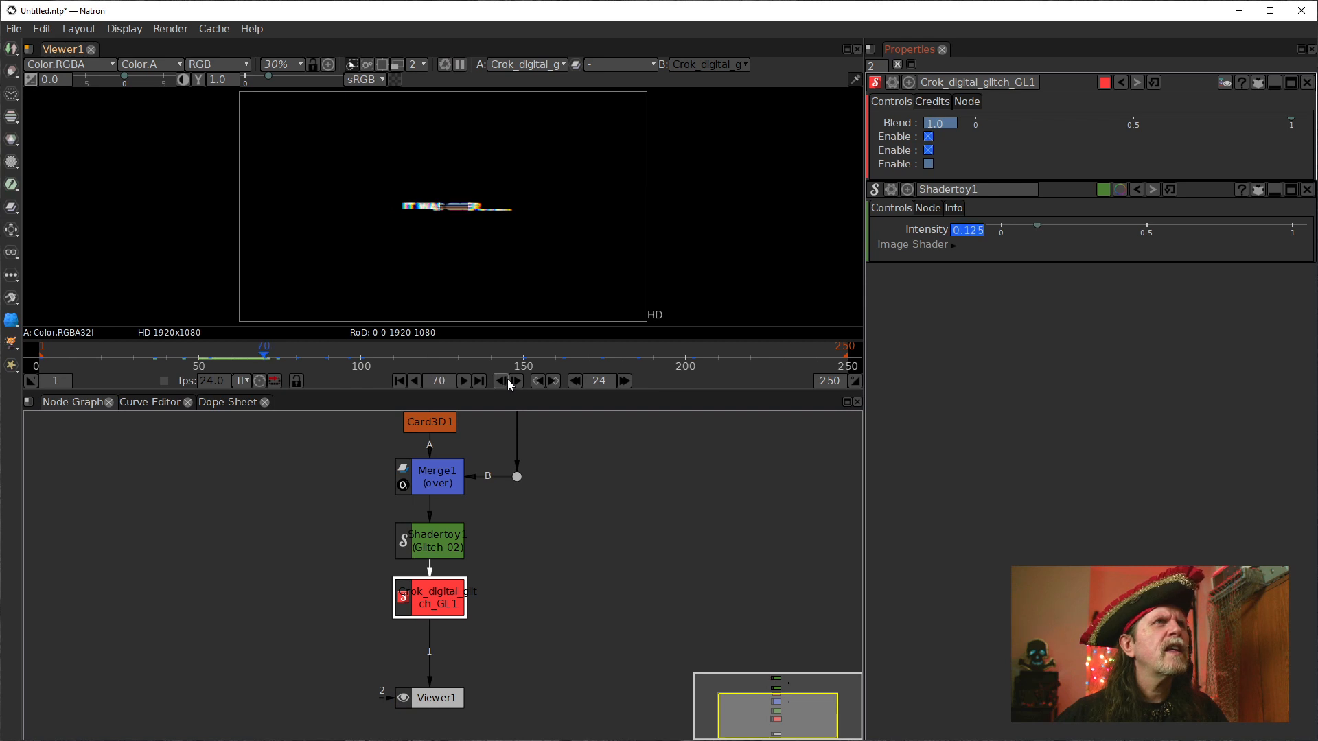
{"action": "scroll", "coordinate": [509, 227], "scroll_direction": "up", "scroll_amount": 10}
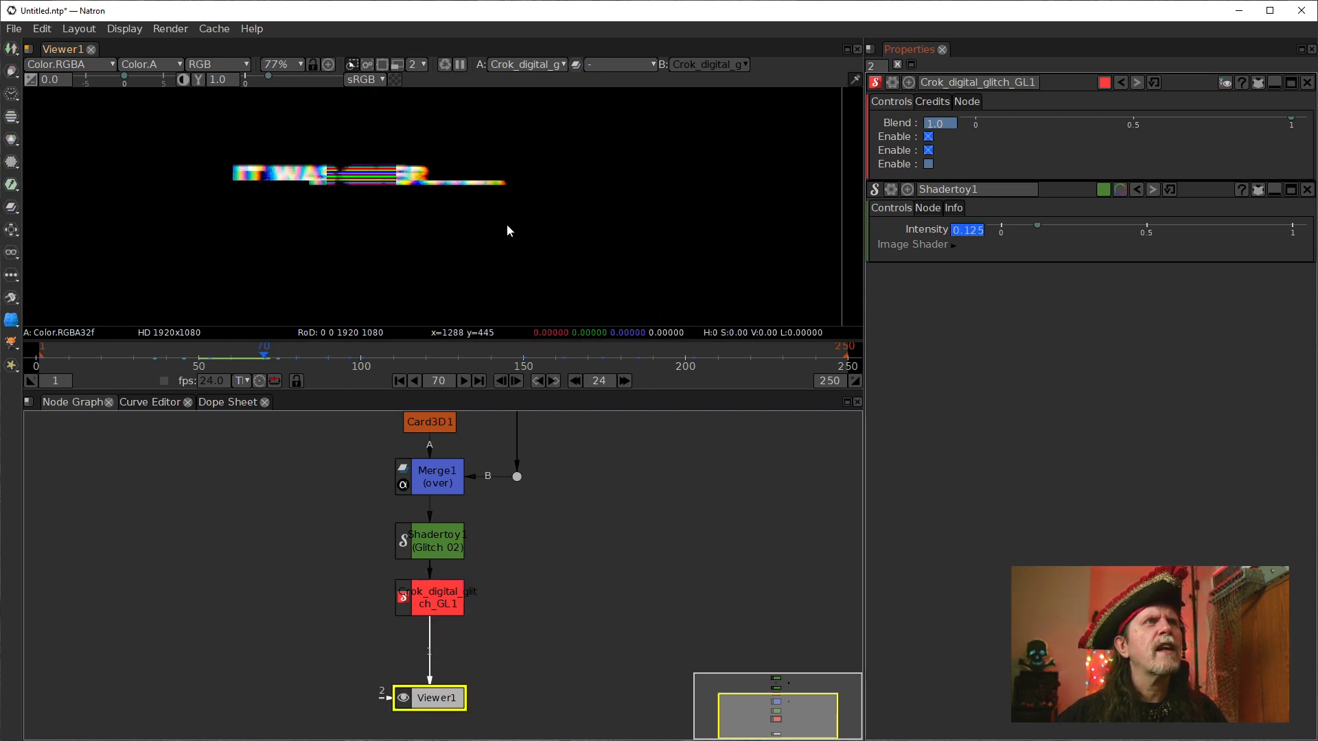
{"action": "left_click_drag", "start_coordinate": [318, 211], "coordinate": [576, 319]}
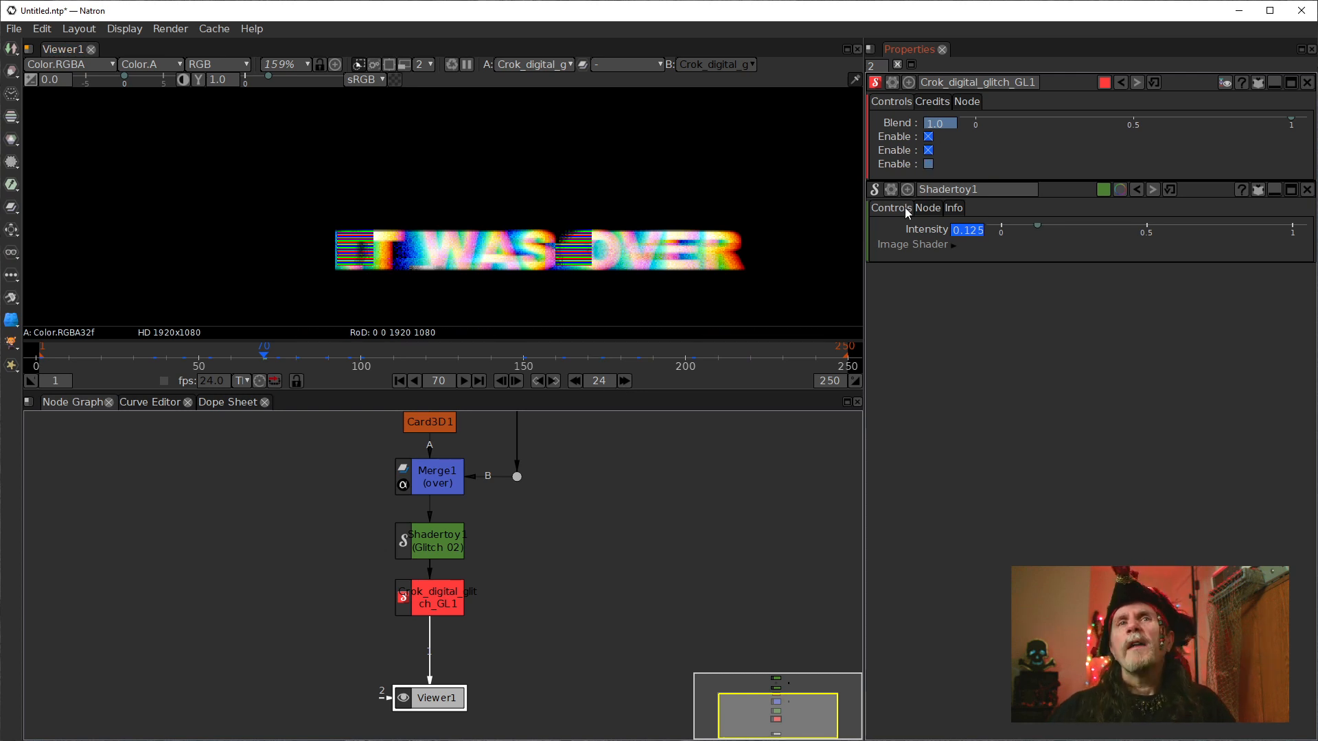
- At the frame 80 keyframe, set the Blend of Crok_digital_glitch_GL1 to 0.0
{"action": "left_click", "coordinate": [623, 382]}
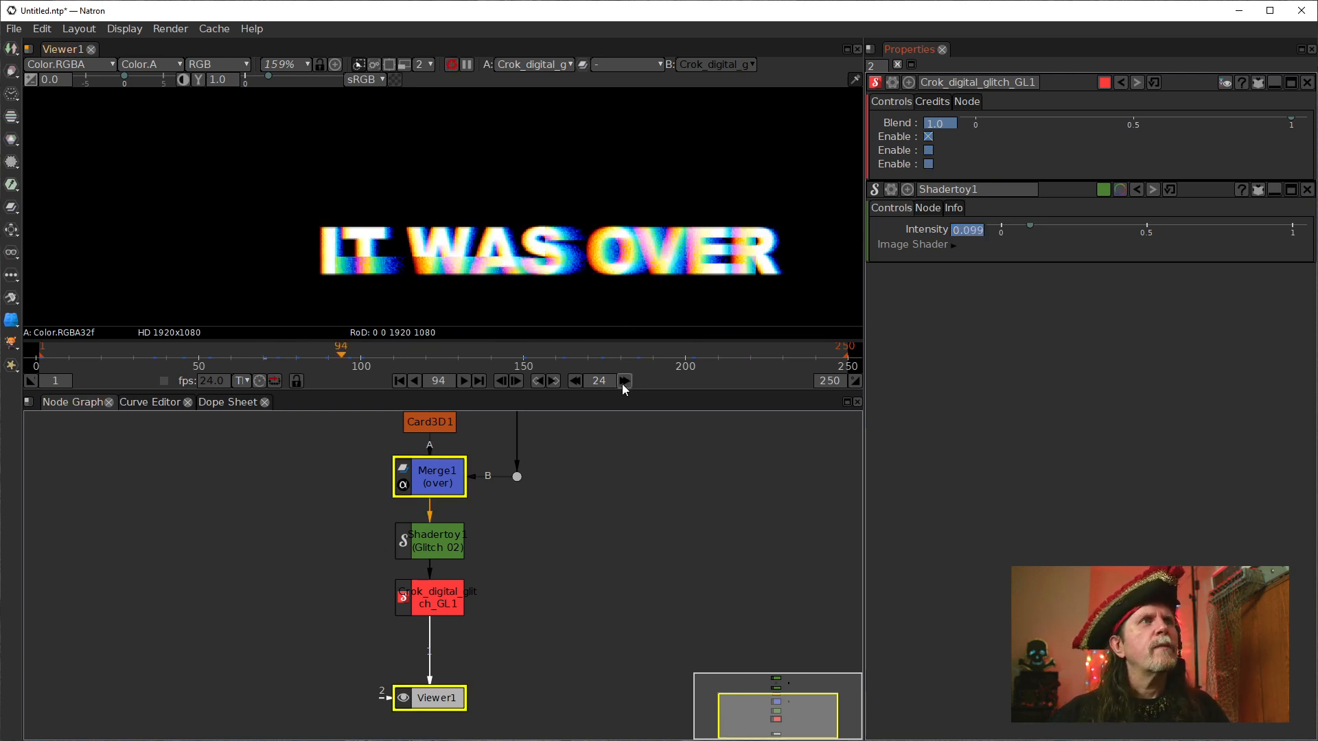
{"action": "left_click", "coordinate": [574, 381]}
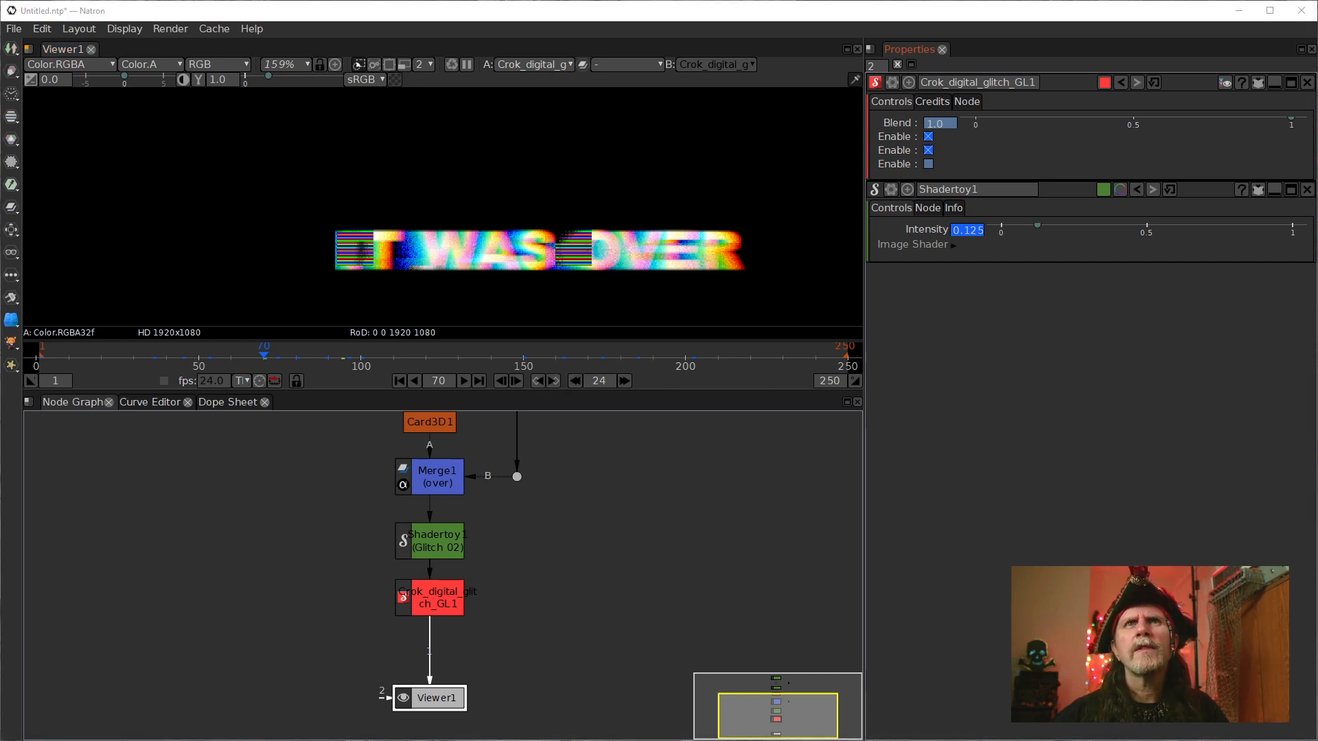
{"action": "left_click", "coordinate": [553, 381]}
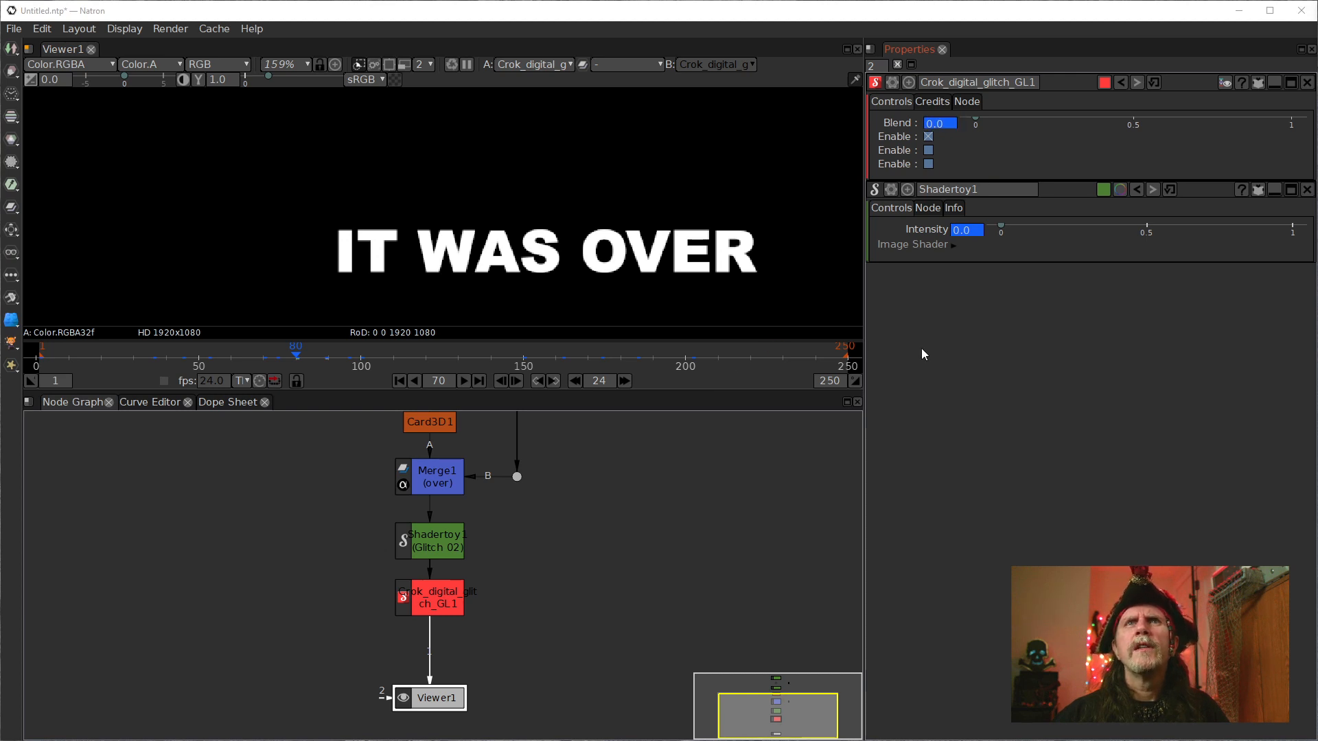
- At the frame 89 keyframe, set the digital glitch's Blend to 1.0
{"action": "left_click", "coordinate": [325, 358]}
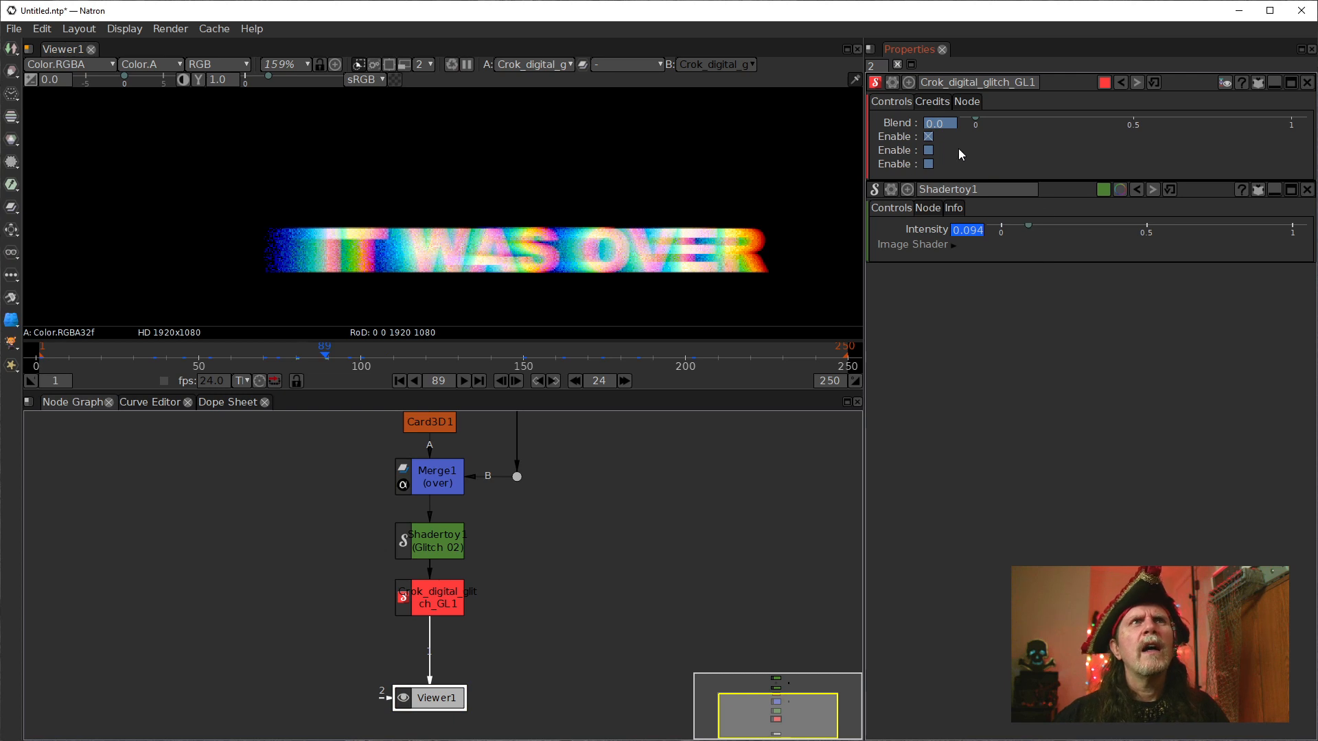
{"action": "left_click", "coordinate": [944, 127]}
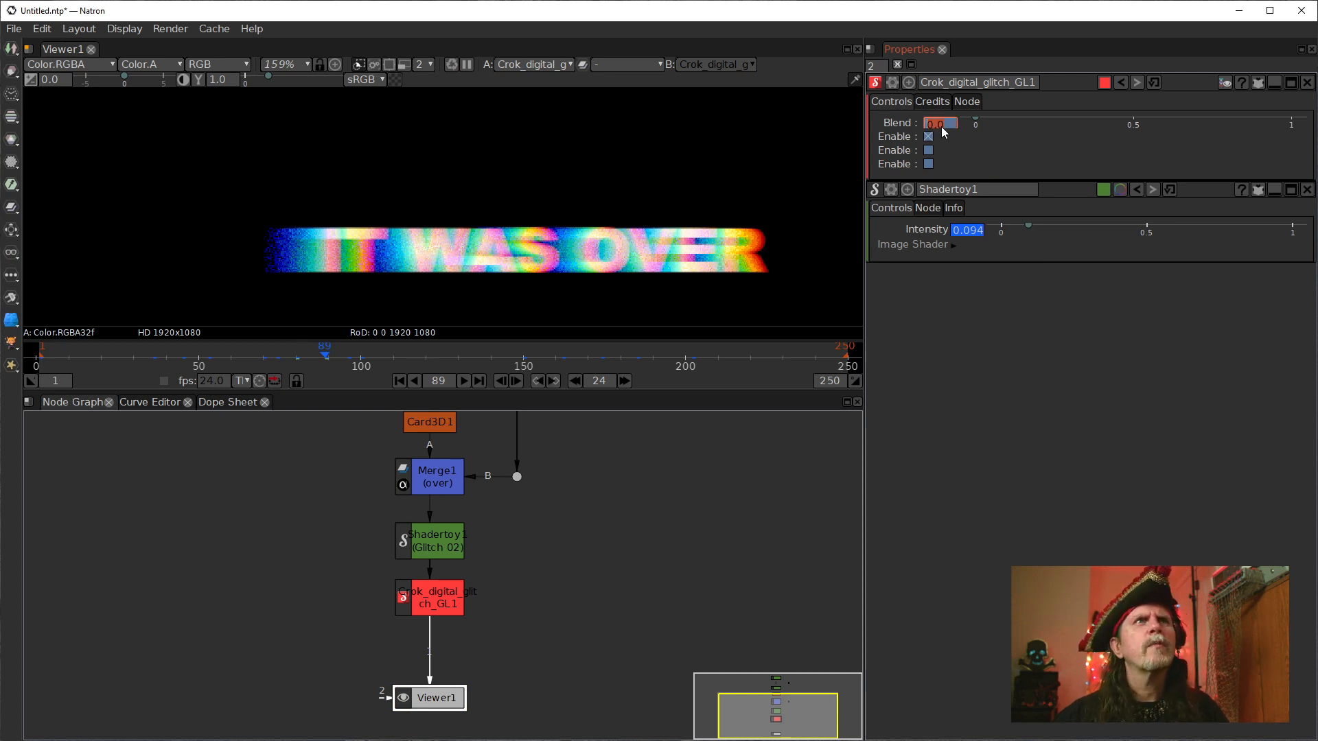
{"action": "type", "text": "1"}
{"action": "key", "text": "Return"}
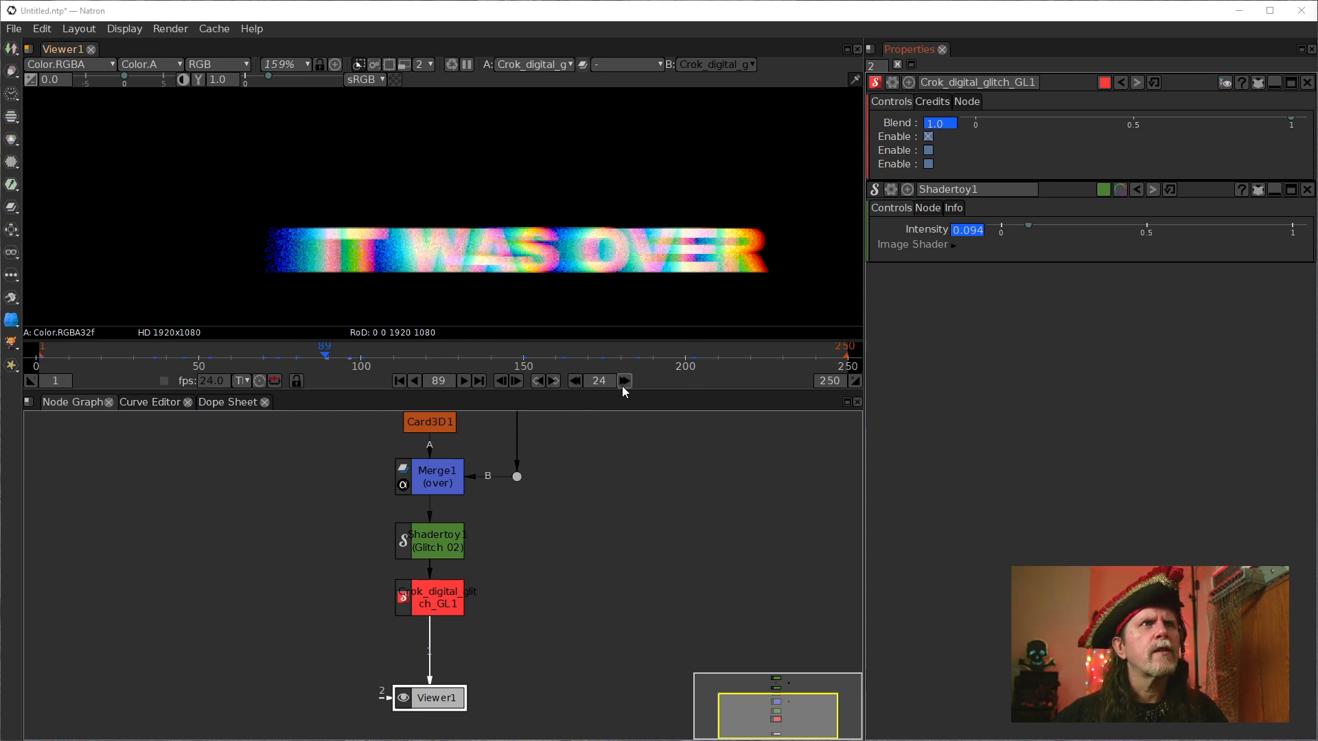
- Key the digital glitch's Blend at 1.0 on frame 96 and set it to 0.0 on frame 100
{"action": "left_click", "coordinate": [553, 383]}
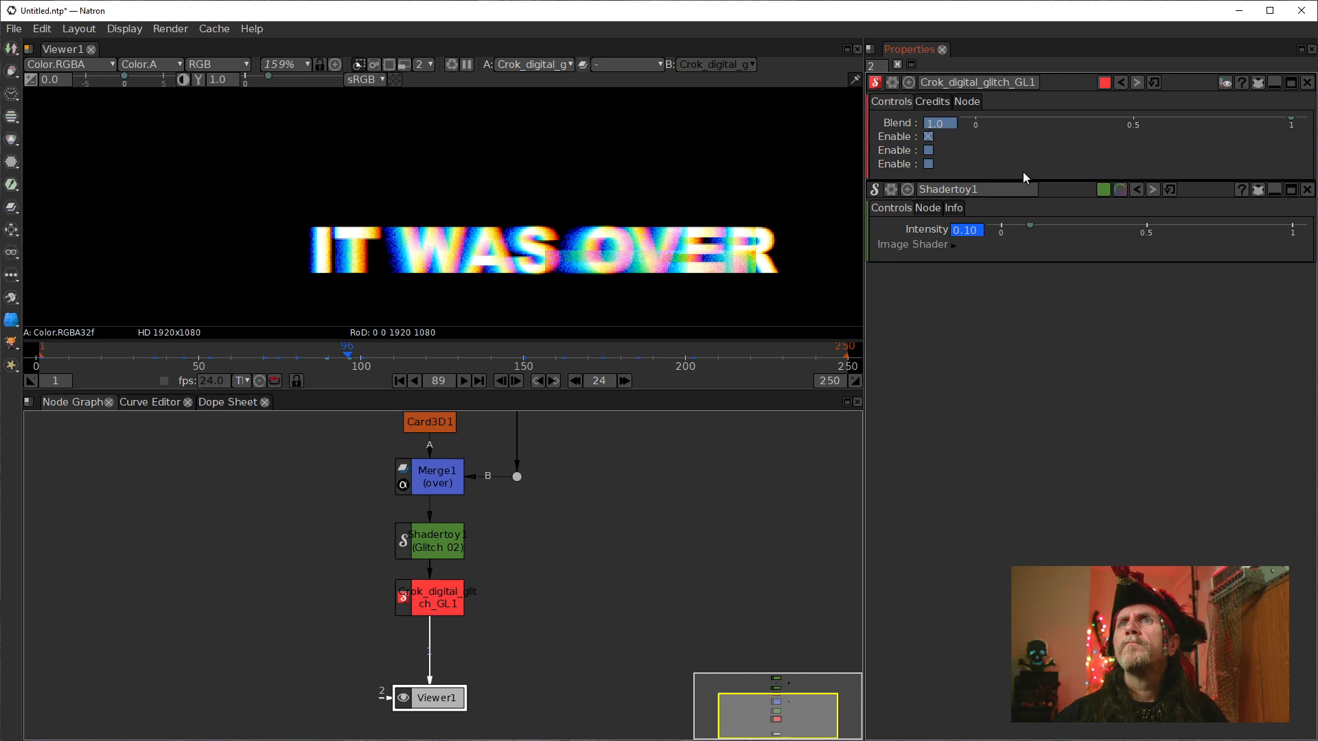
{"action": "left_click", "coordinate": [927, 128]}
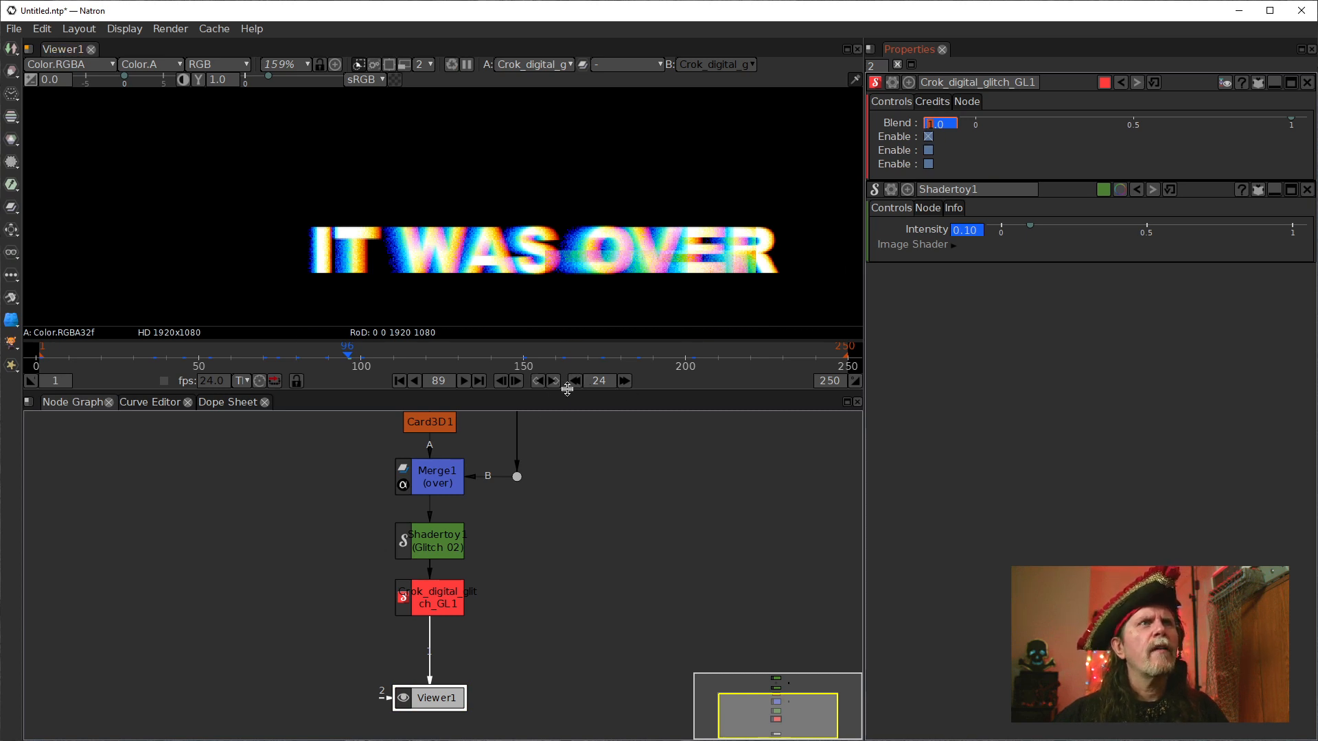
{"action": "left_click", "coordinate": [553, 381]}
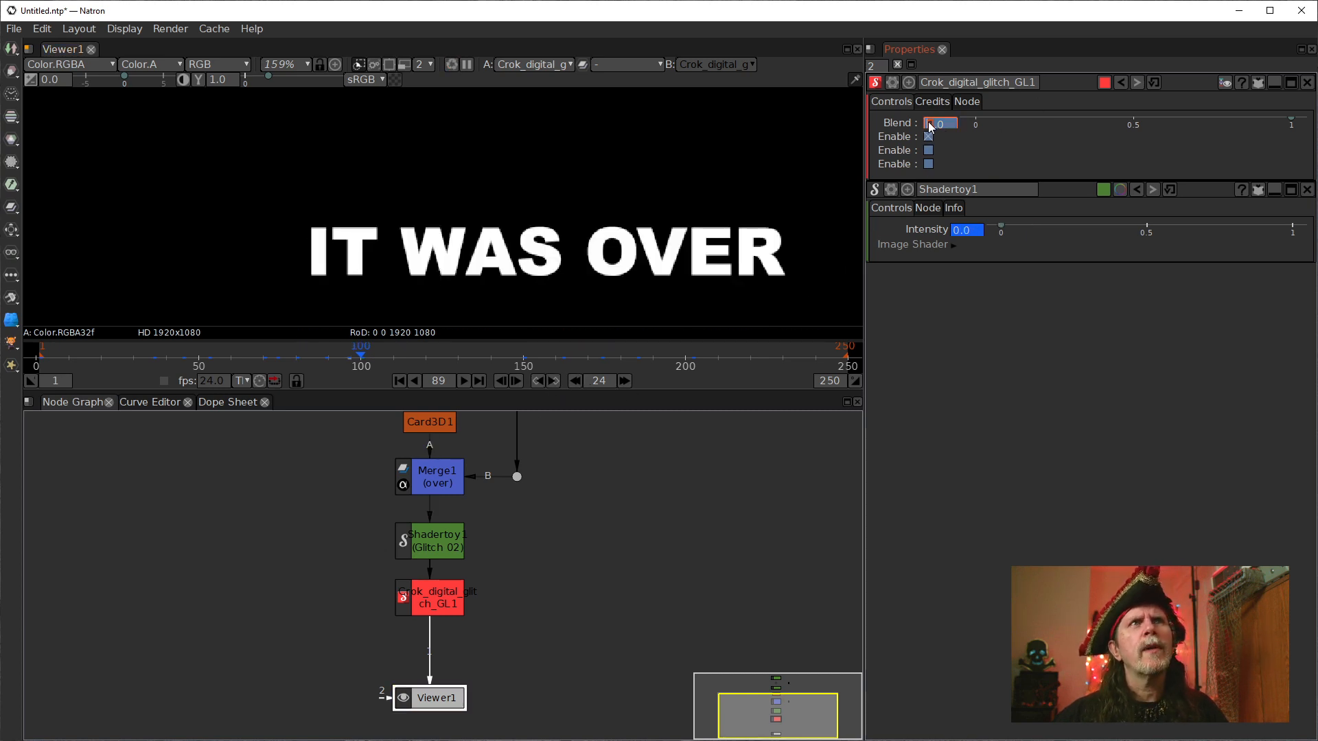
{"action": "type", "text": "0"}
{"action": "key", "text": "Return"}
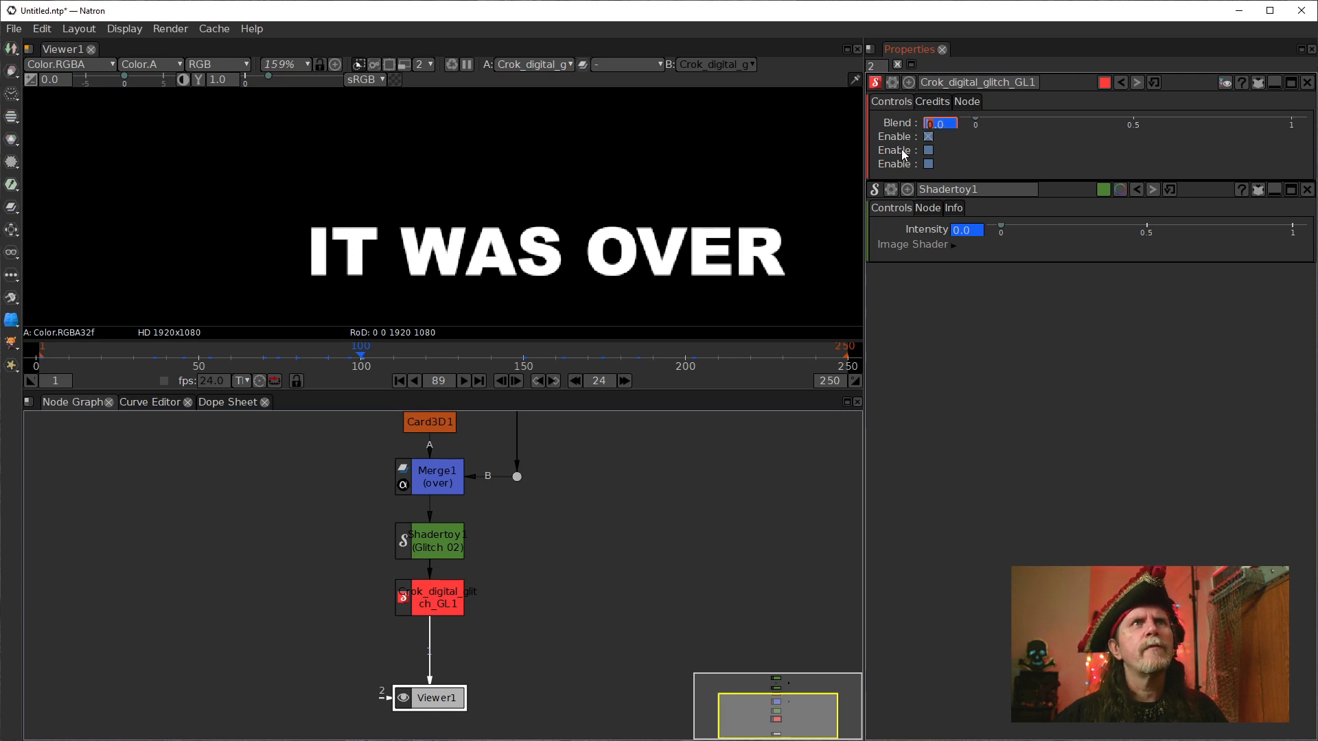
- At the frame 150 keyframe, key the digital glitch's Blend at 0.0
{"action": "left_click", "coordinate": [551, 382]}
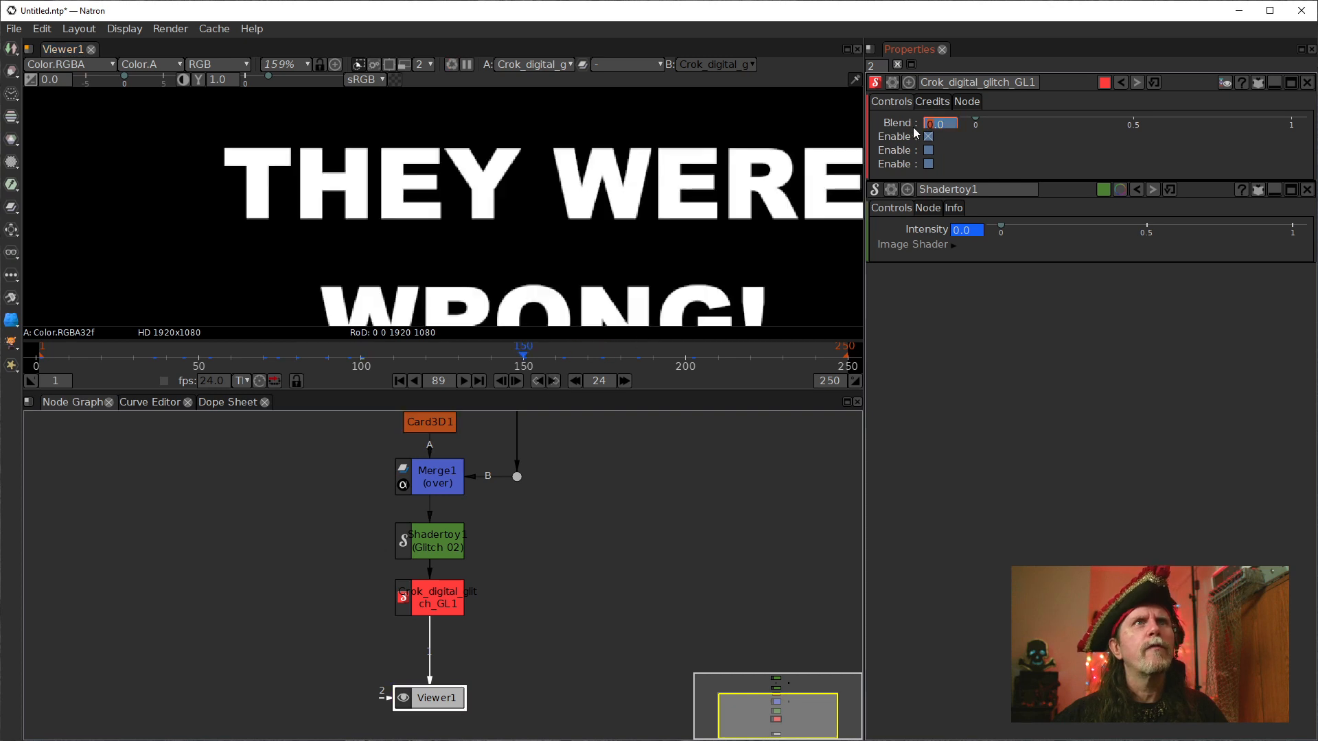
{"action": "type", "text": "1"}
{"action": "key", "text": "Return"}
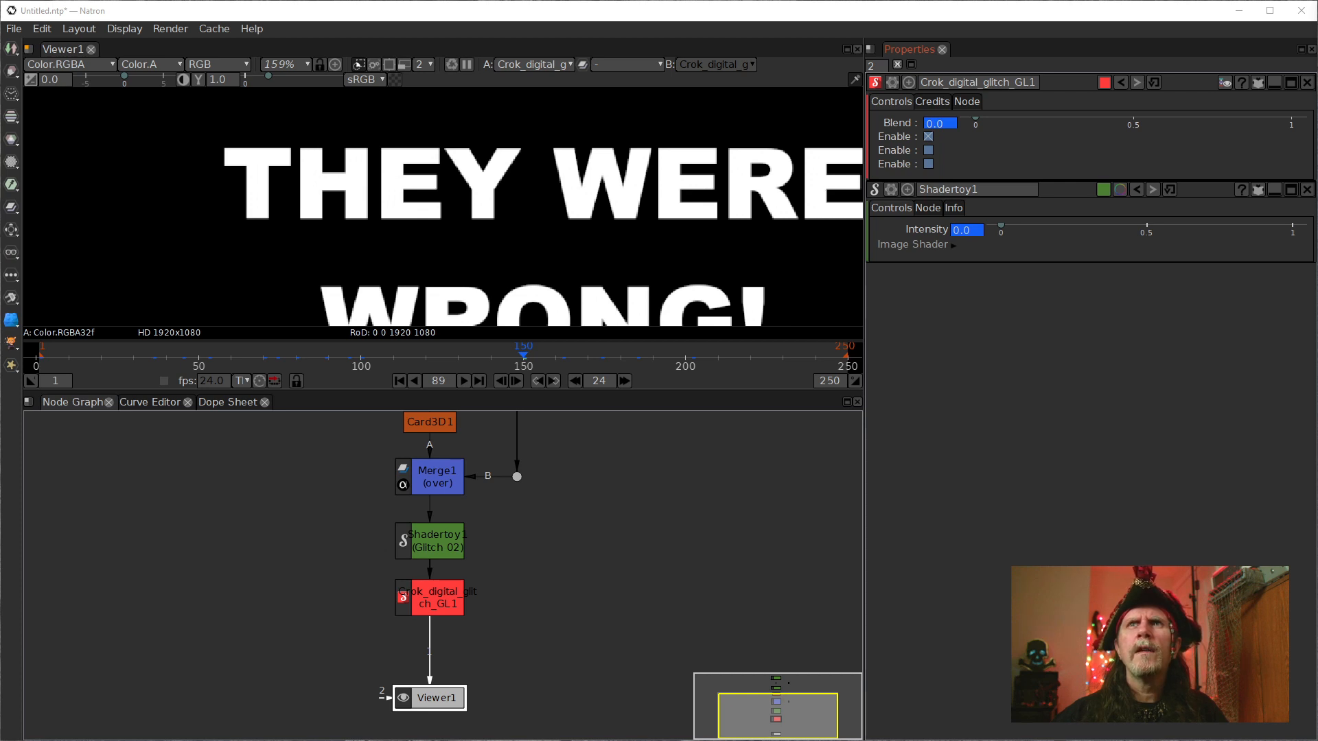
- At the frame 162 keyframe, set Blend to 1.0 and key Black and White Noise as disabled
{"action": "left_click", "coordinate": [553, 380]}
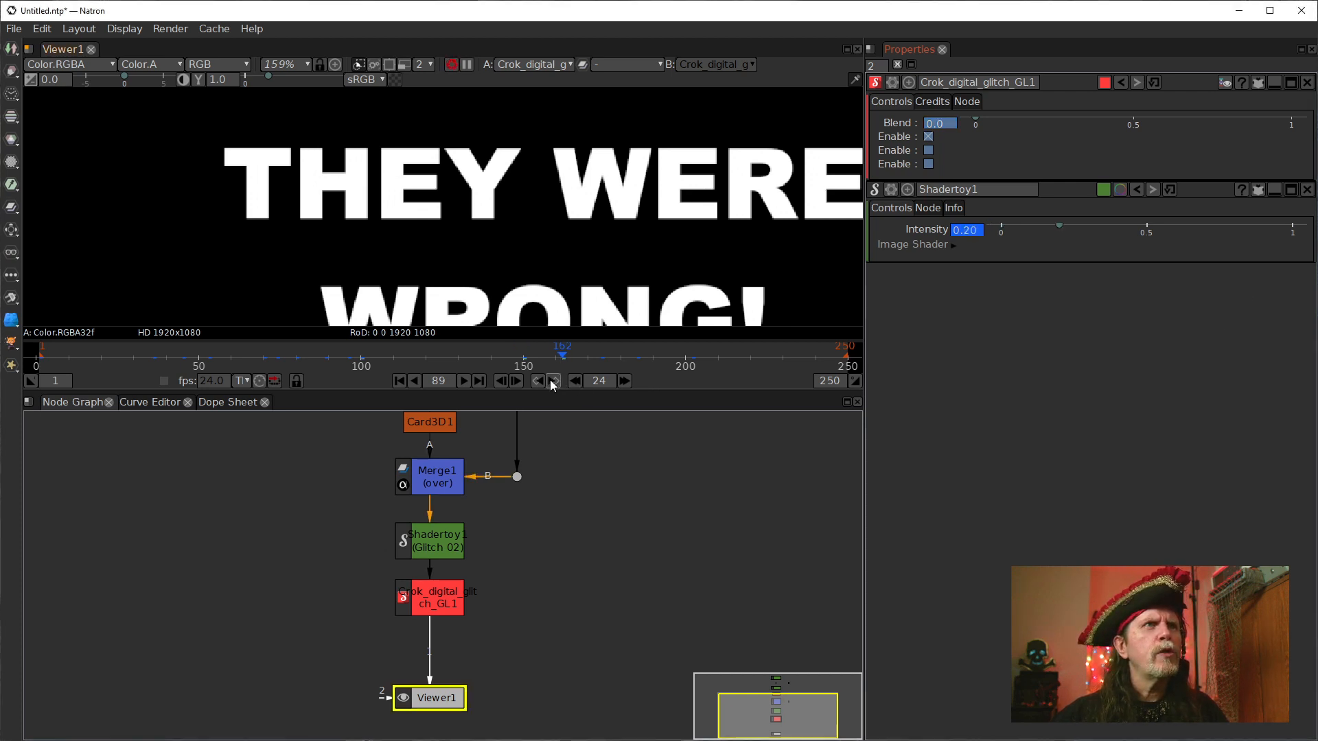
{"action": "left_click", "coordinate": [929, 136]}
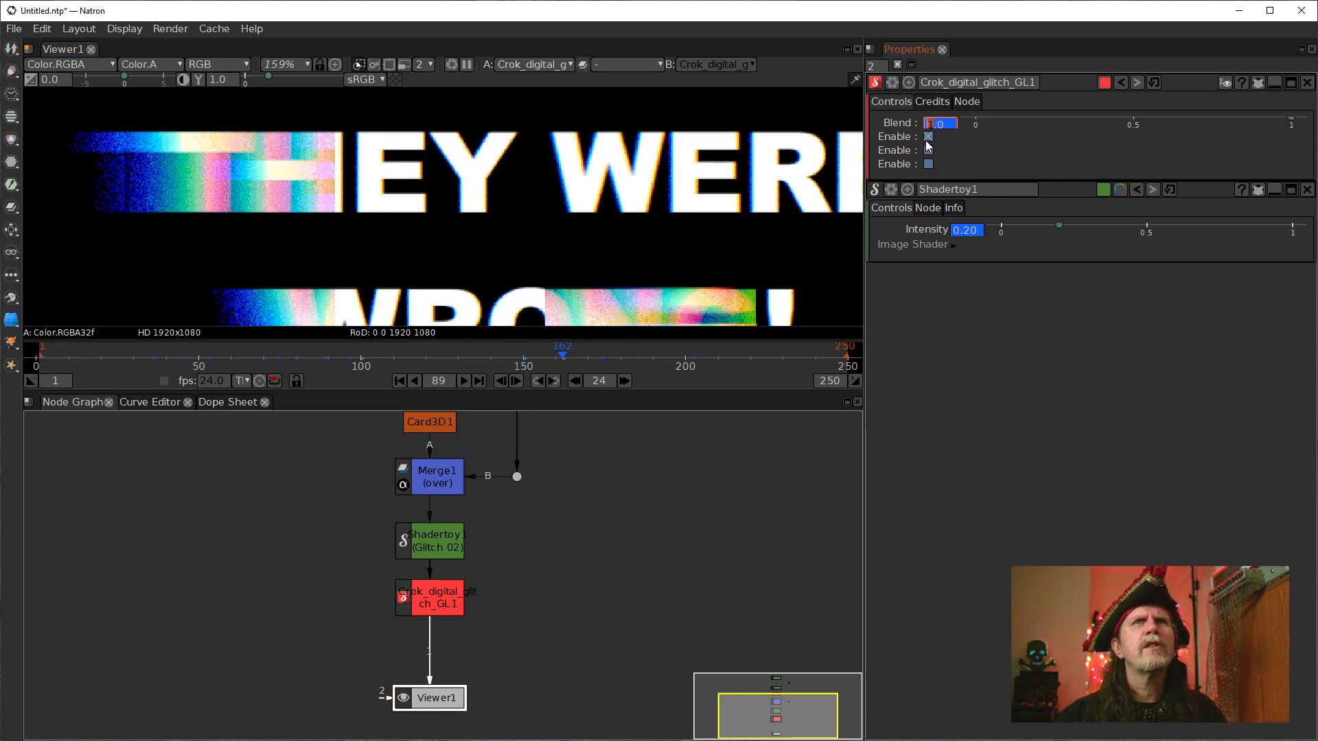
{"action": "right_click", "coordinate": [928, 149]}
{"action": "left_click", "coordinate": [939, 158]}
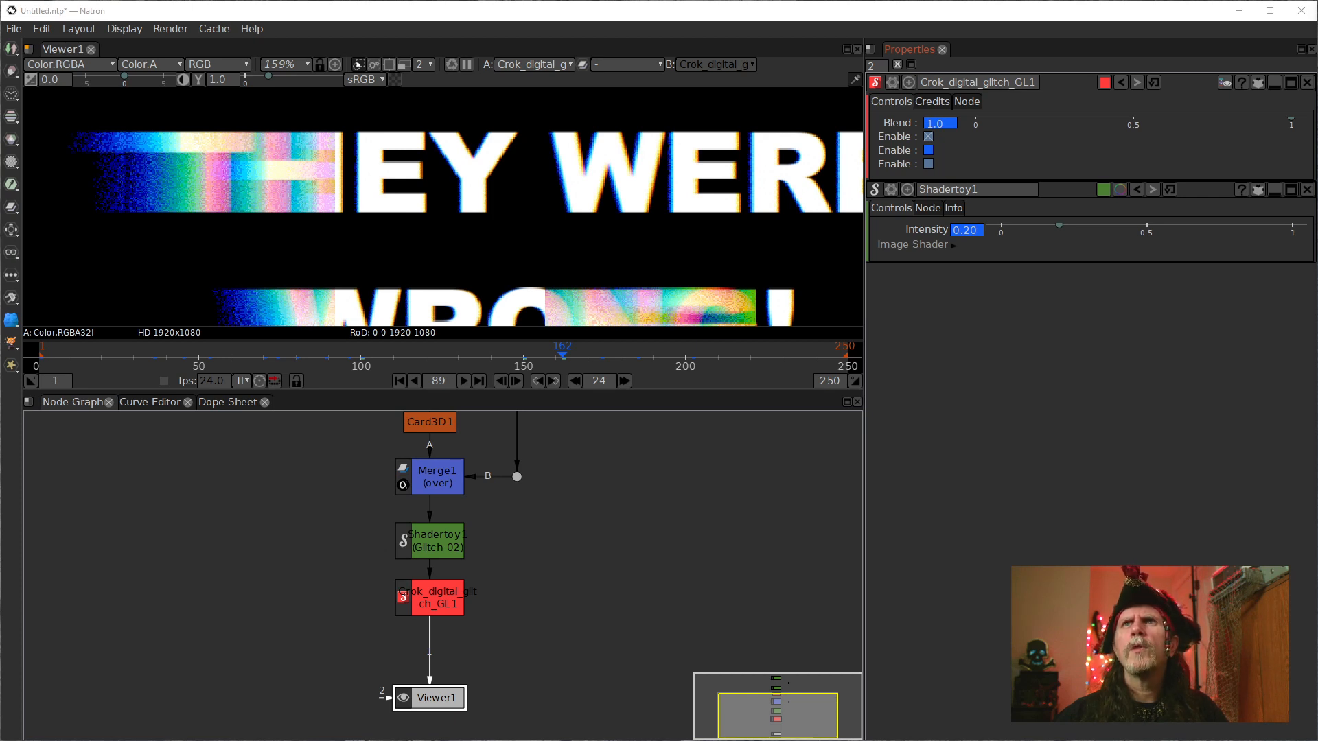
- At the frame 185 keyframe, enable Black and White Noise on the digital glitch
{"action": "left_click", "coordinate": [551, 381]}
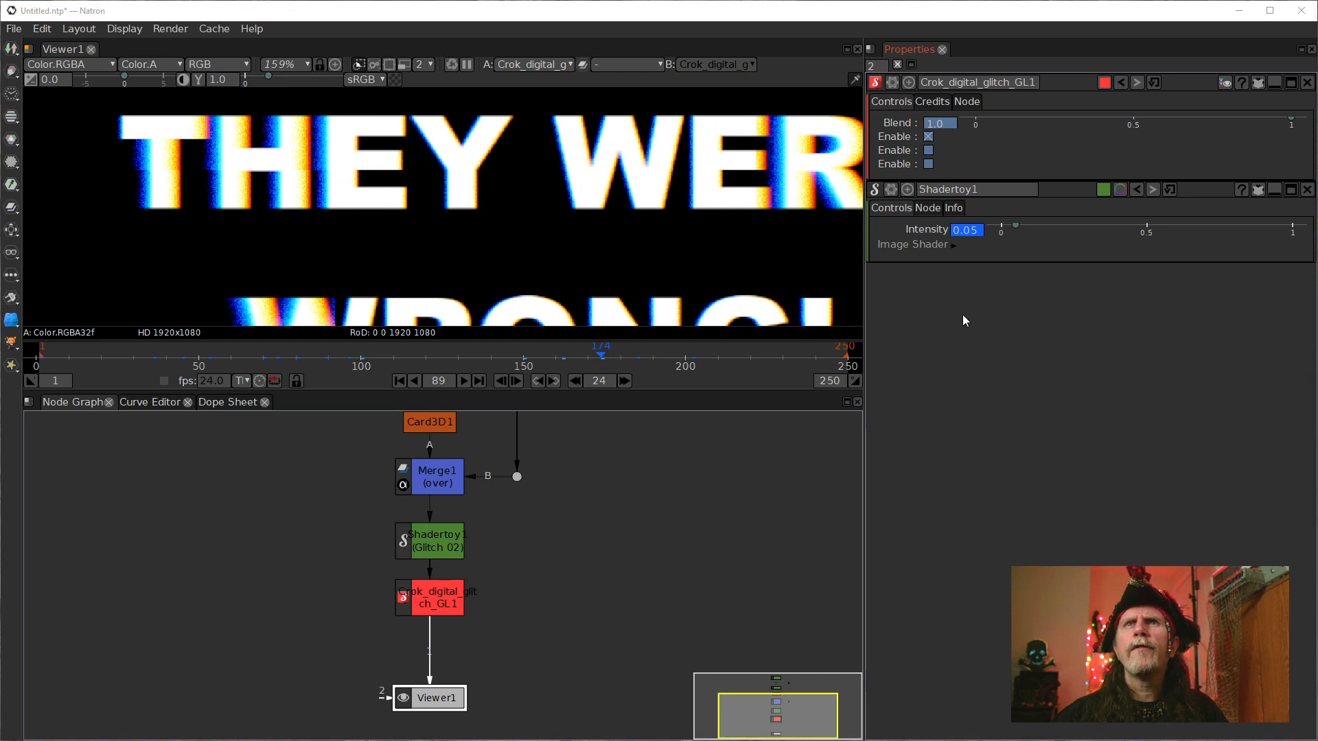
{"action": "left_click", "coordinate": [554, 382]}
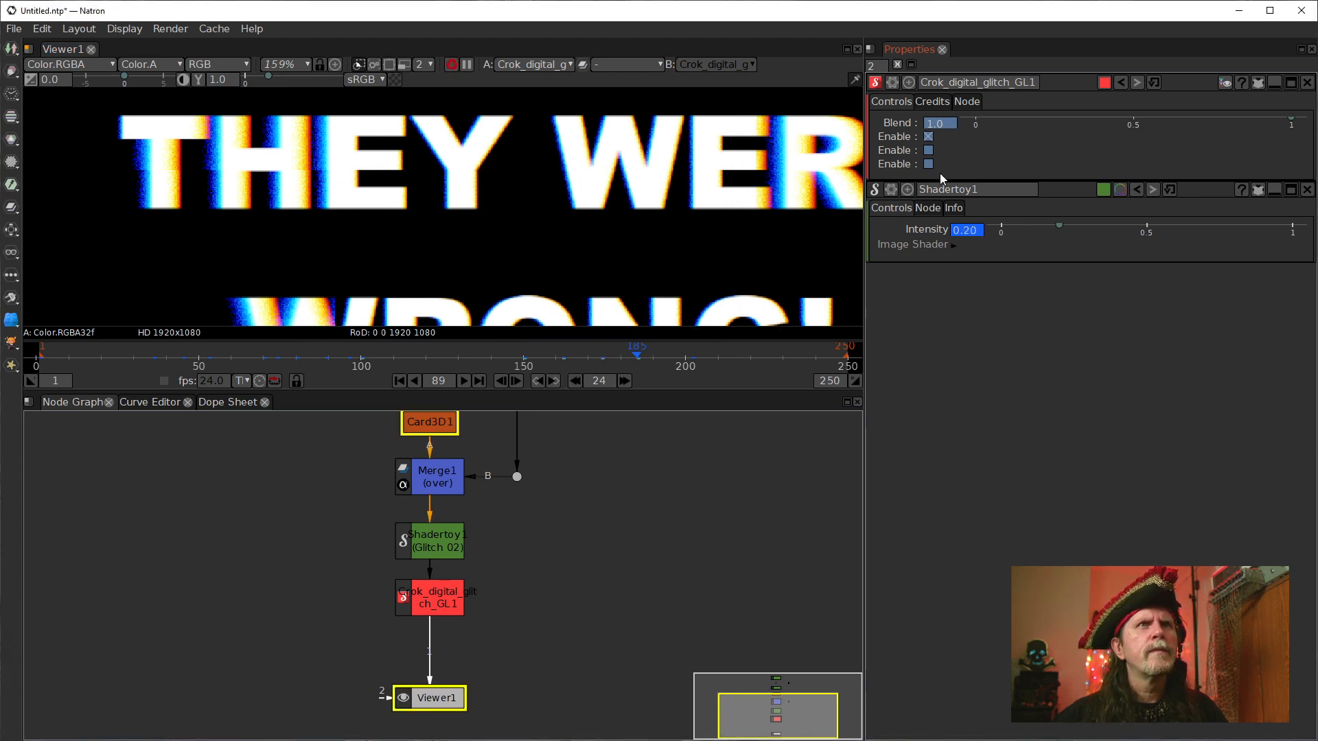
{"action": "left_click", "coordinate": [929, 150]}
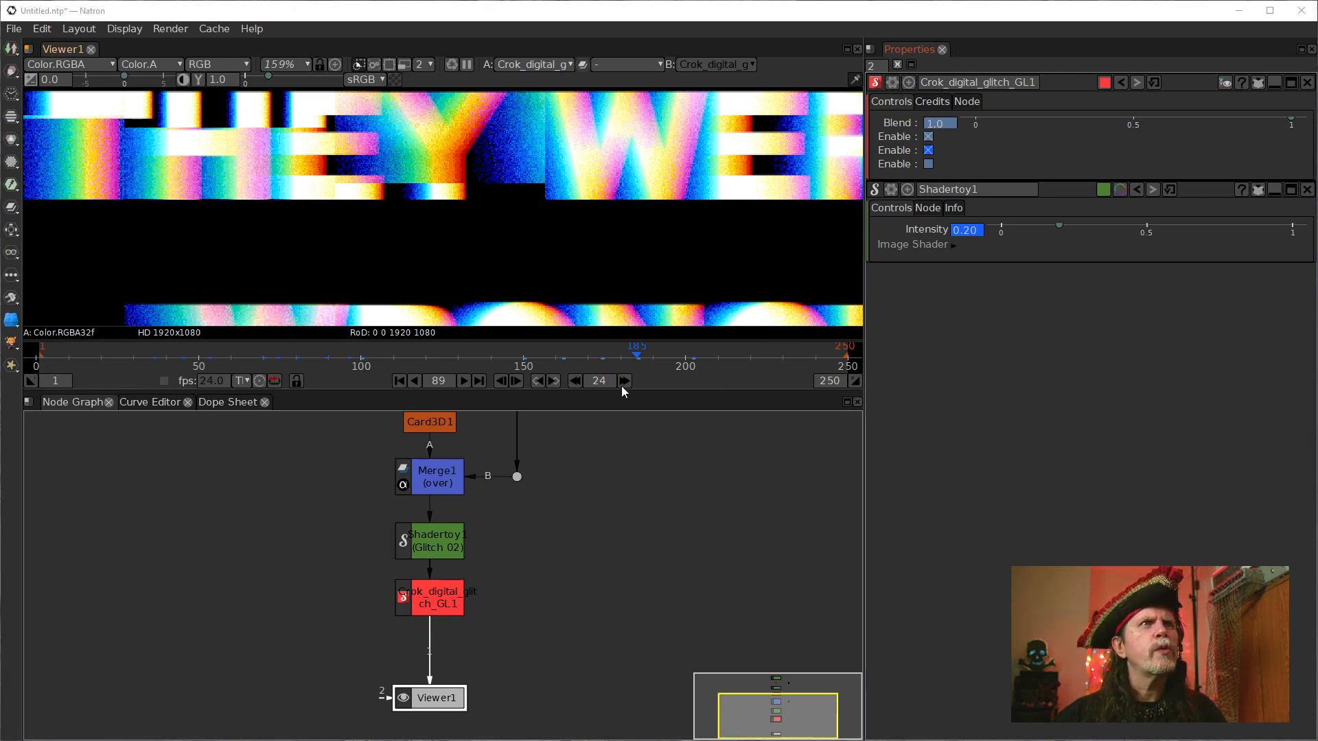
- At the frame 202 keyframe, turn on the third Enable option of the digital glitch and frame the "2020 THE GLITCH!" message
{"action": "left_click", "coordinate": [554, 382]}
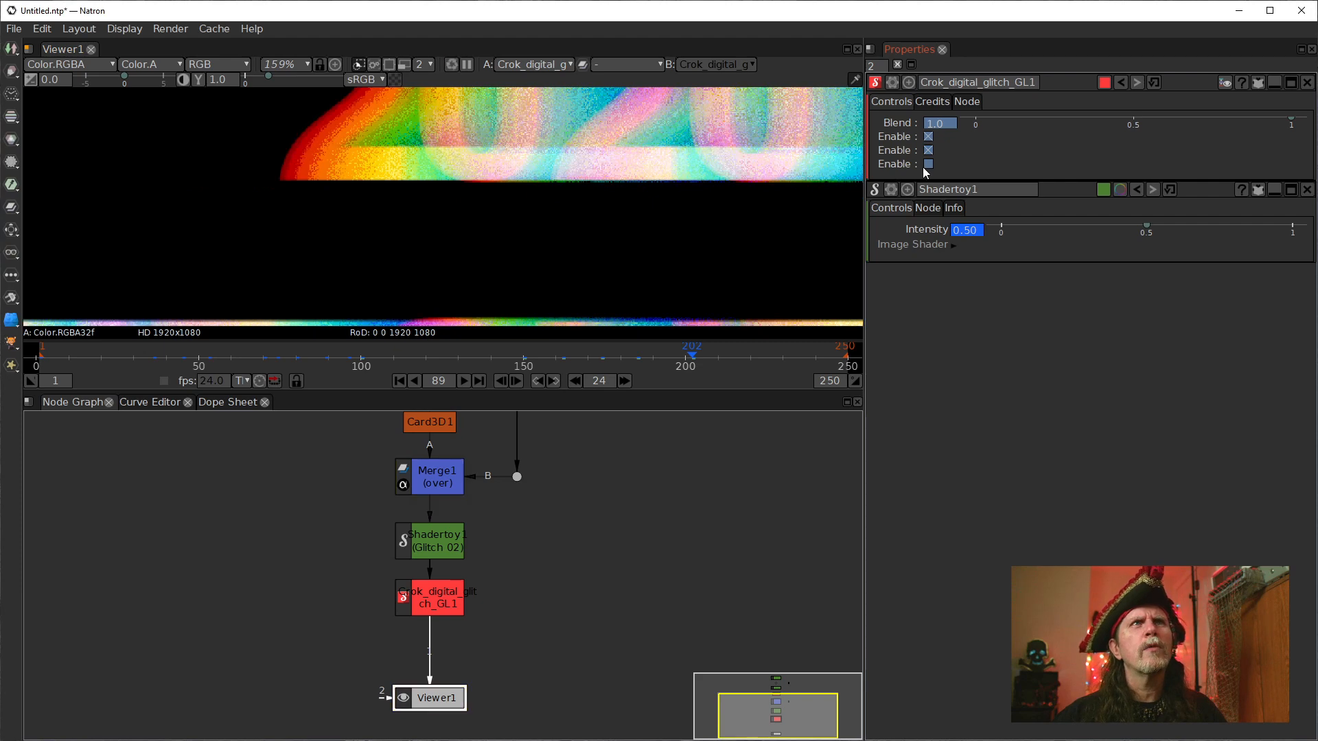
{"action": "left_click", "coordinate": [929, 163]}
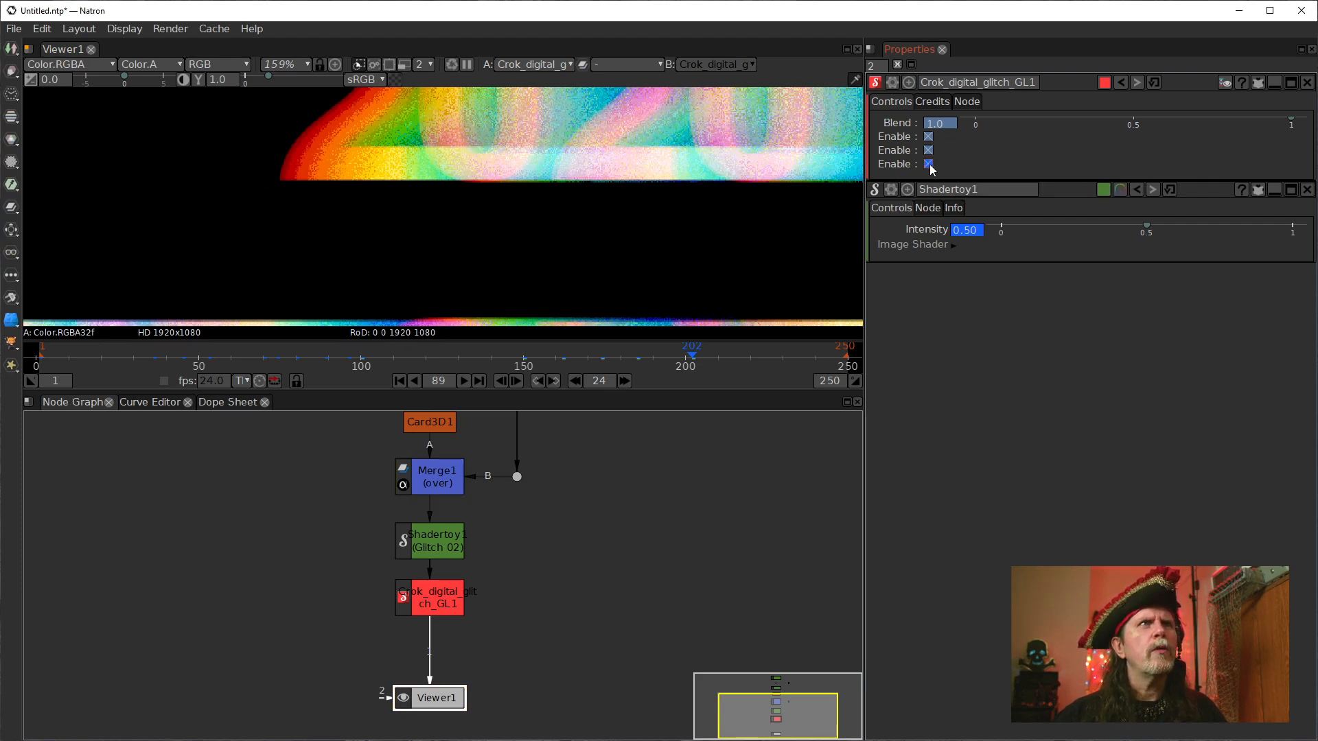
{"action": "scroll", "coordinate": [818, 236], "scroll_direction": "down", "scroll_amount": 4}
{"action": "left_click_drag", "start_coordinate": [720, 248], "coordinate": [602, 220]}
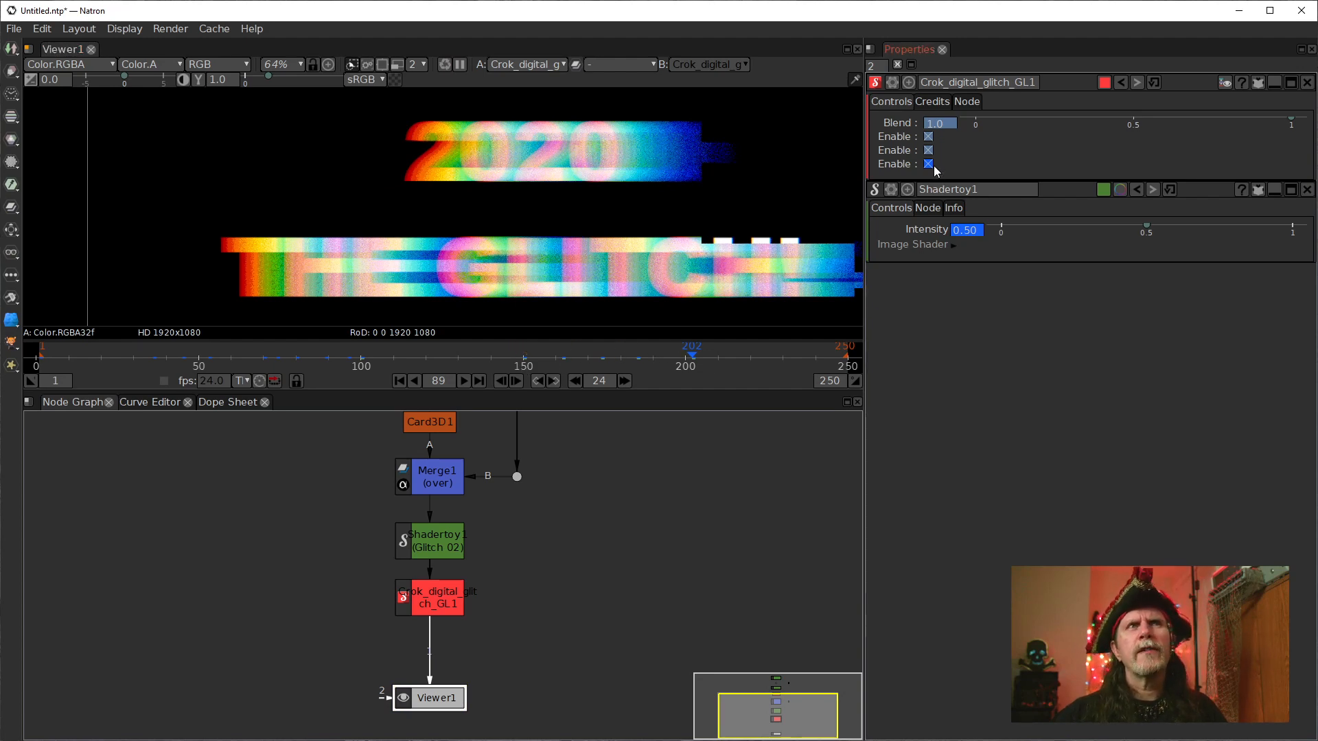
- Examine the glitched "2020 THE GLITCH!" message at frame 195 with the whole image fitted in the viewer
{"action": "left_click_drag", "start_coordinate": [690, 359], "coordinate": [669, 364]}
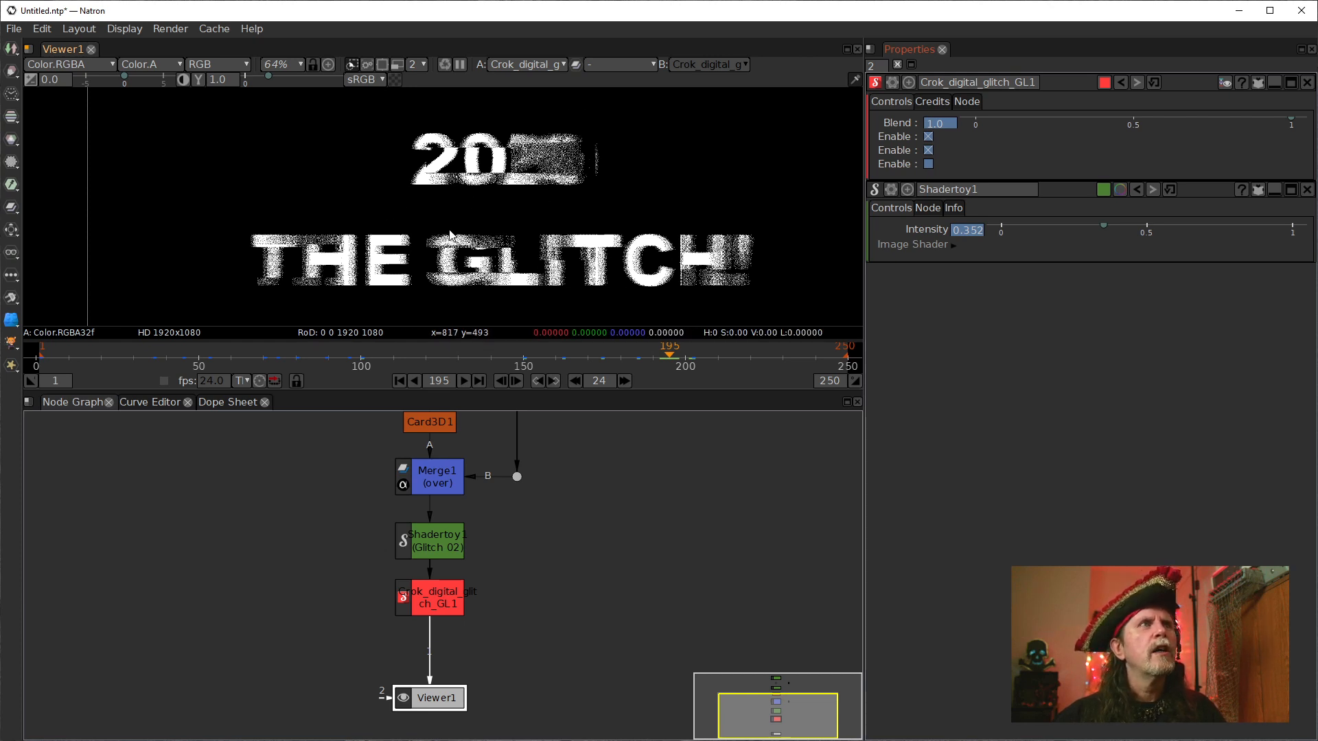
{"action": "scroll", "coordinate": [565, 272], "scroll_direction": "down", "scroll_amount": 8}
{"action": "left_click_drag", "start_coordinate": [564, 272], "coordinate": [532, 224]}
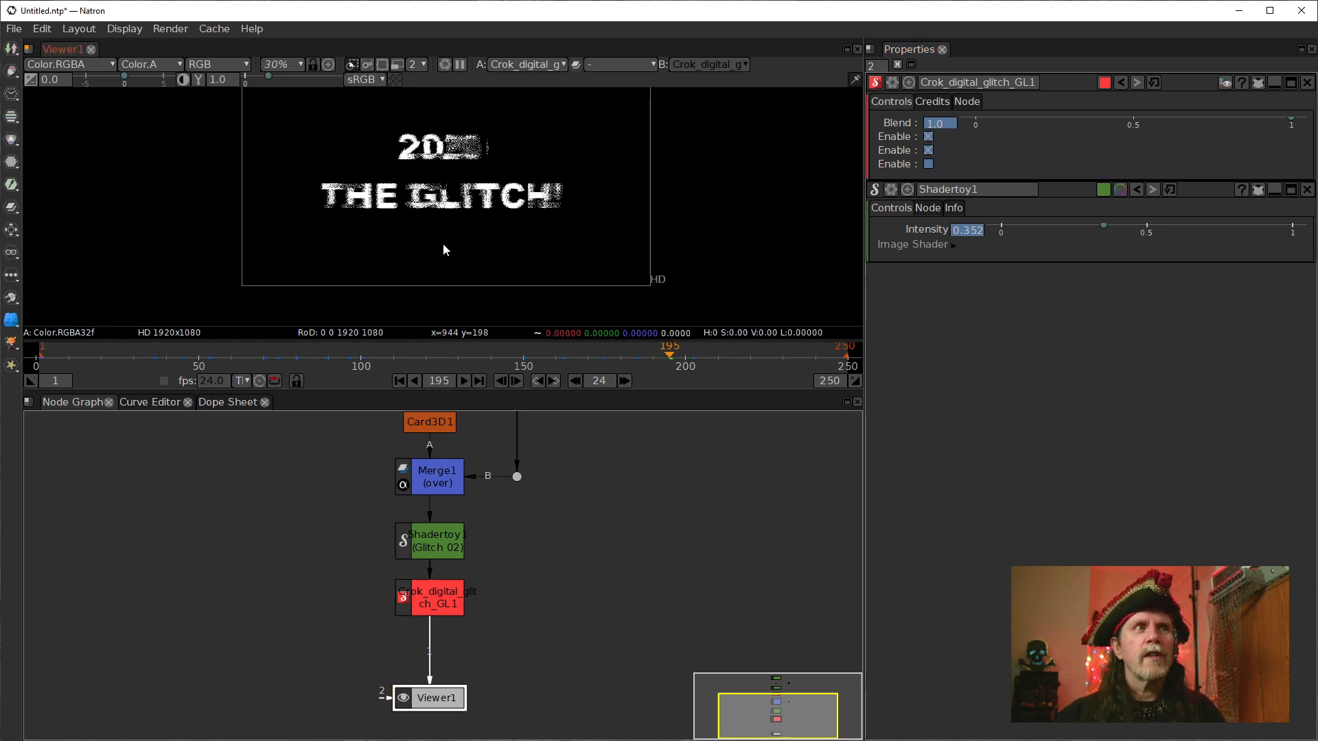
{"action": "left_click_drag", "start_coordinate": [477, 236], "coordinate": [480, 239]}
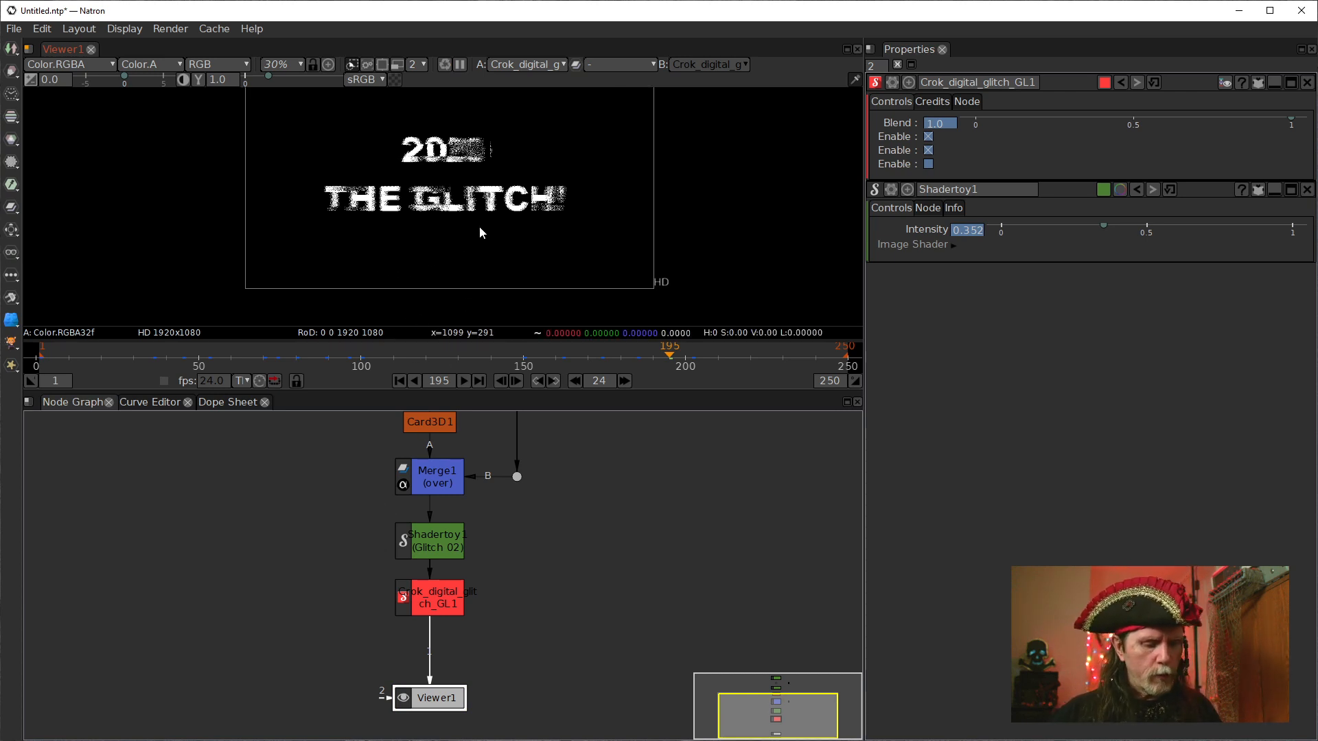
{"action": "key", "text": "f"}
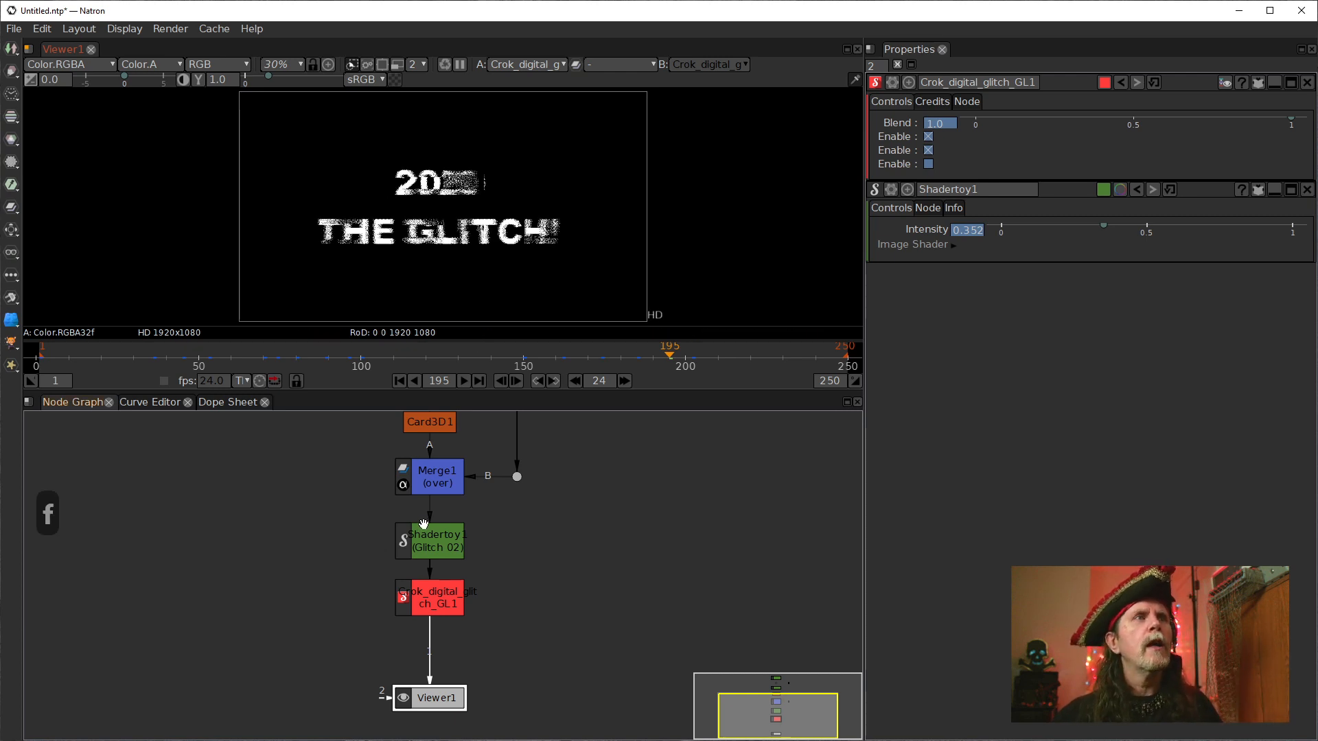
- Make room above Viewer1 and add an unconnected Merge node beside the digital glitch branch
{"action": "left_click_drag", "start_coordinate": [431, 695], "coordinate": [430, 719]}
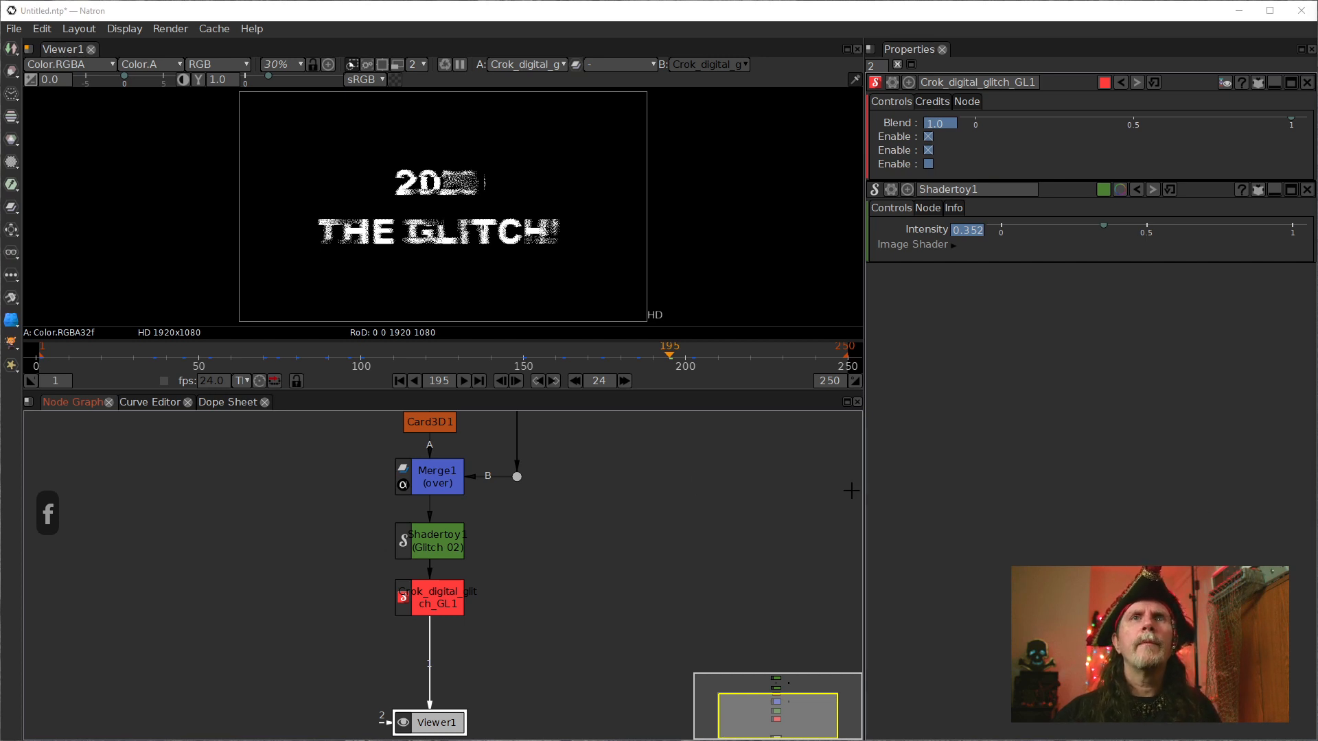
{"action": "left_click", "coordinate": [433, 599]}
{"action": "left_click", "coordinate": [513, 630]}
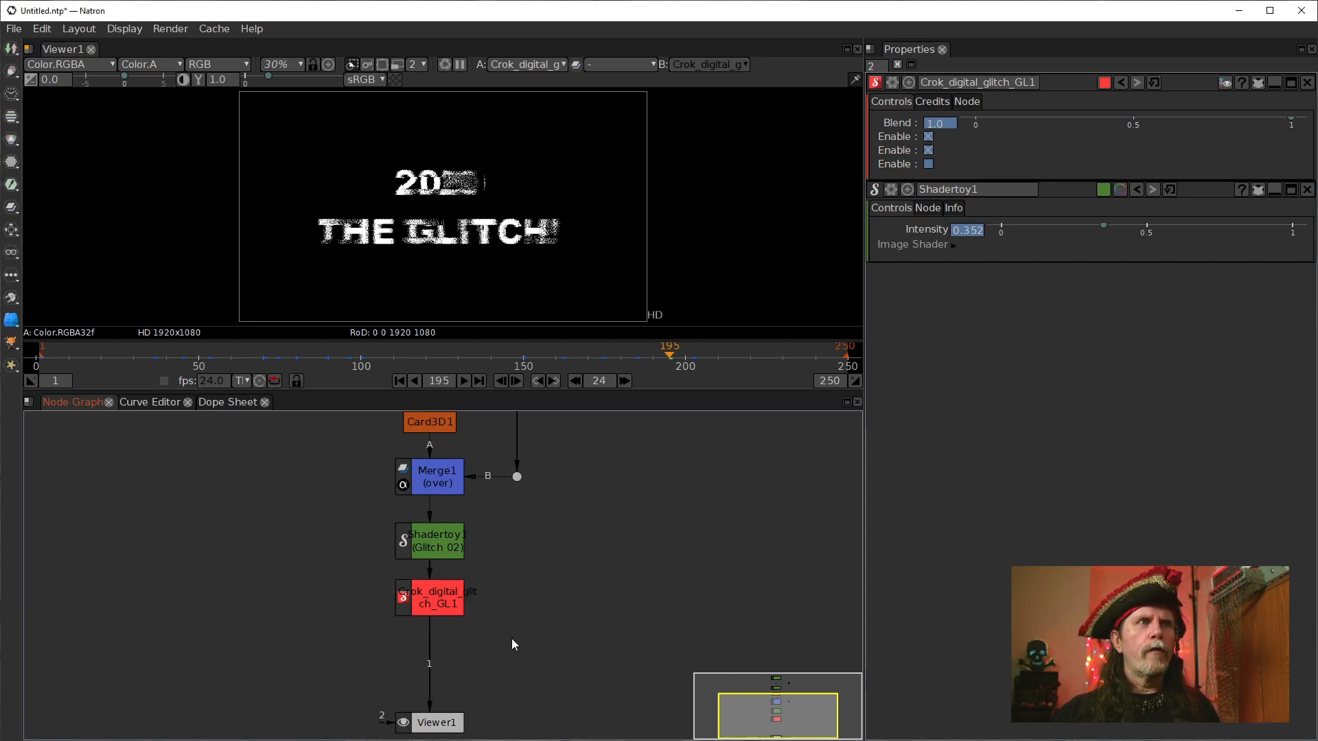
{"action": "key", "text": "m"}
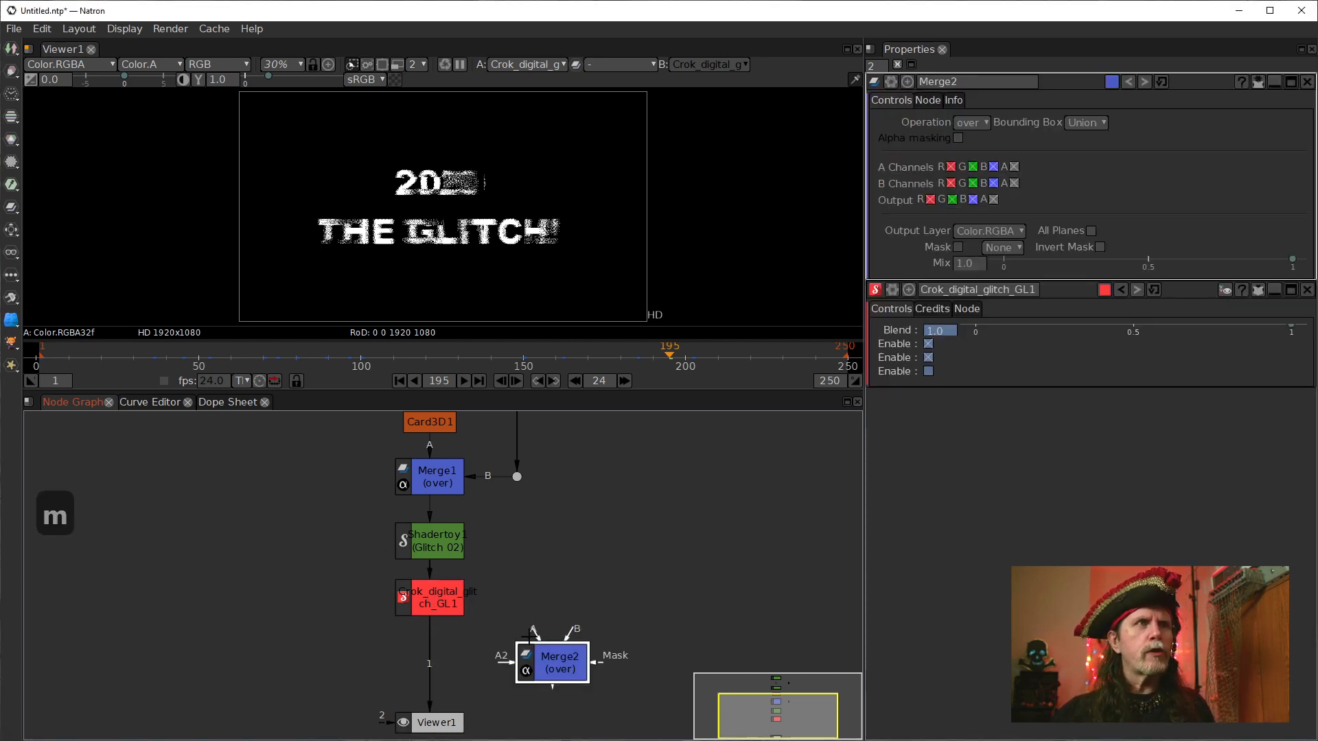
- Insert the new Merge between Crok_digital_glitch_GL1 and Viewer1, and route its B input to the Constant1 line through a new elbow dot
{"action": "left_click_drag", "start_coordinate": [568, 601], "coordinate": [520, 472]}
{"action": "scroll", "coordinate": [579, 471], "scroll_direction": "down", "scroll_amount": 3}
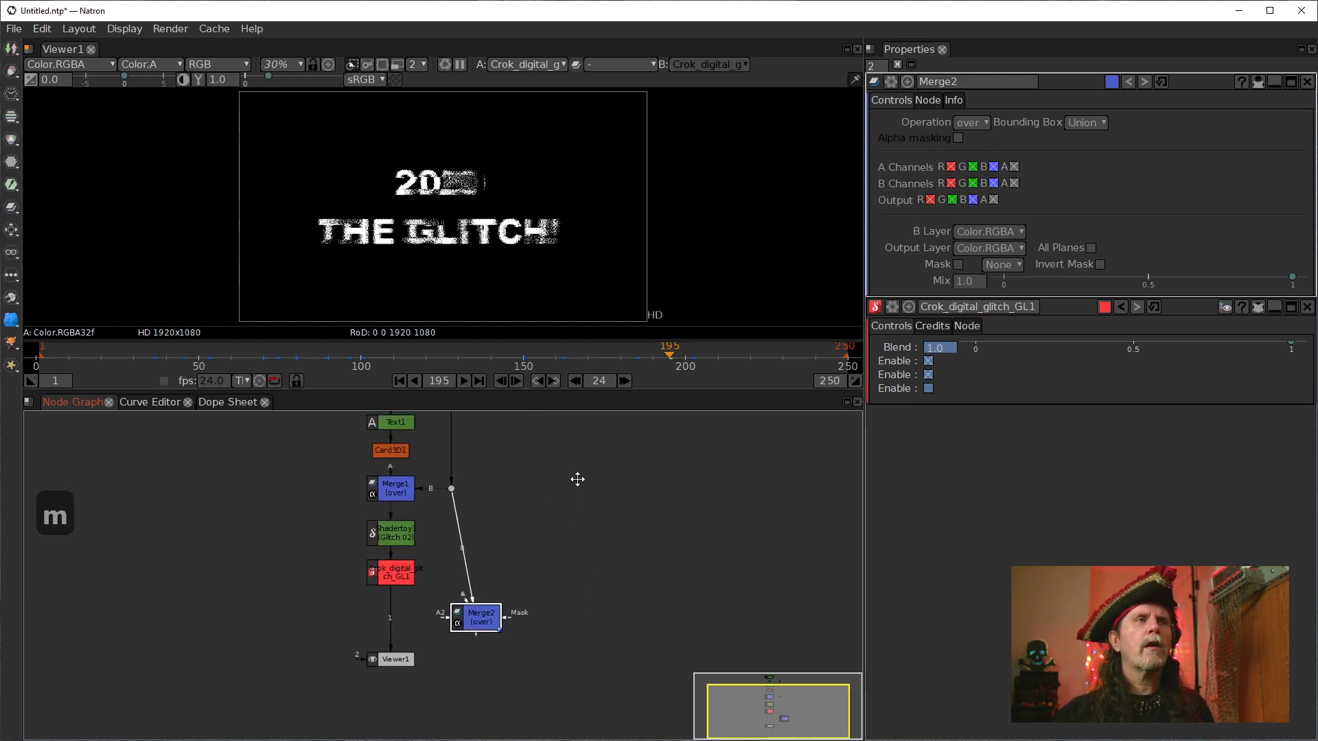
{"action": "left_click_drag", "start_coordinate": [508, 650], "coordinate": [440, 626]}
{"action": "mouse_move", "coordinate": [434, 692]}
{"action": "left_mouse_down"}
{"action": "mouse_move", "coordinate": [479, 669]}
{"action": "mouse_move", "coordinate": [453, 678]}
{"action": "left_mouse_up"}
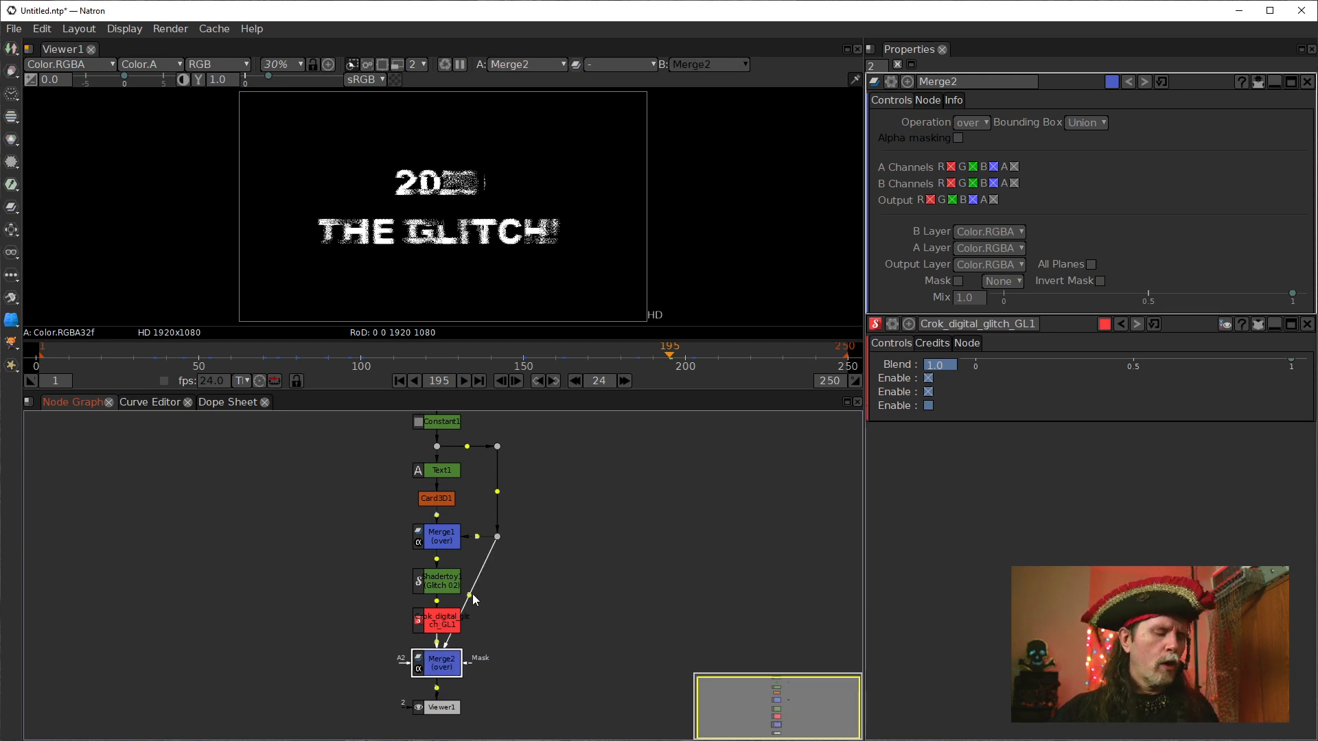
{"action": "left_click_drag", "start_coordinate": [470, 597], "coordinate": [498, 664]}
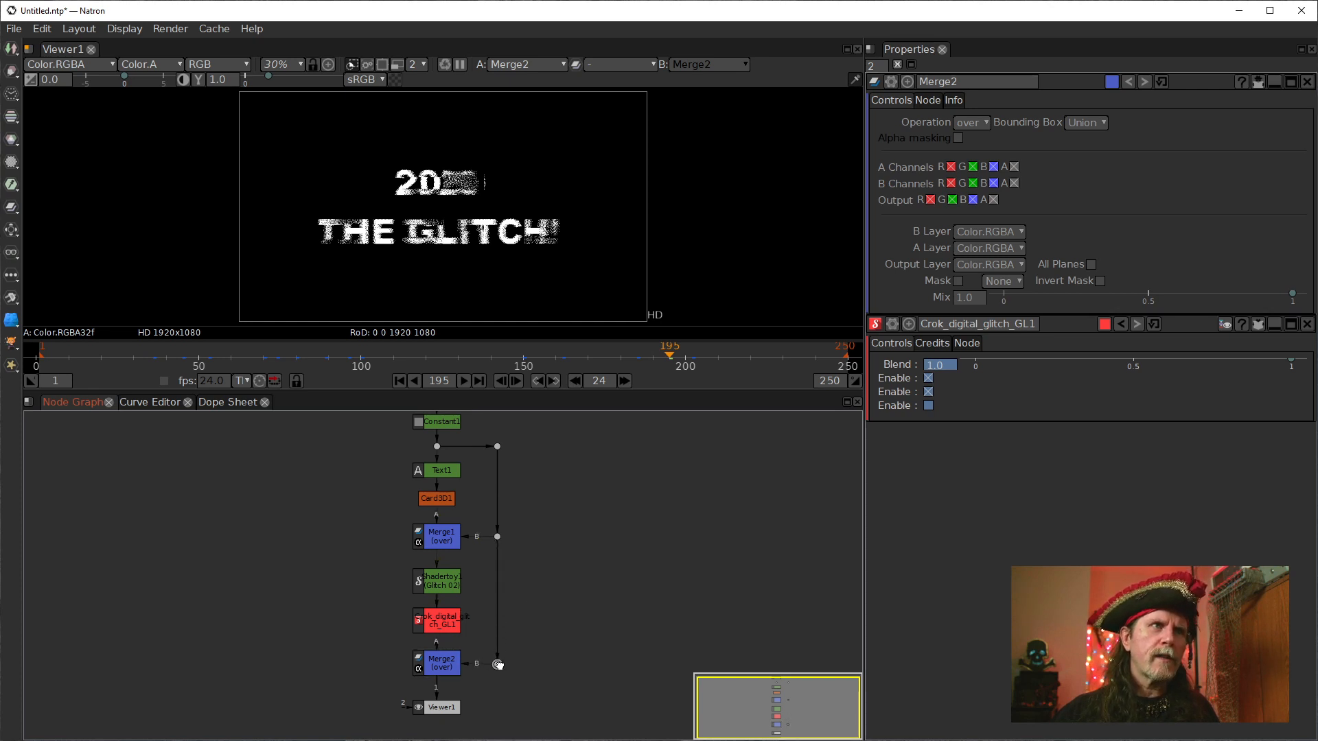
{"action": "left_click", "coordinate": [595, 596]}
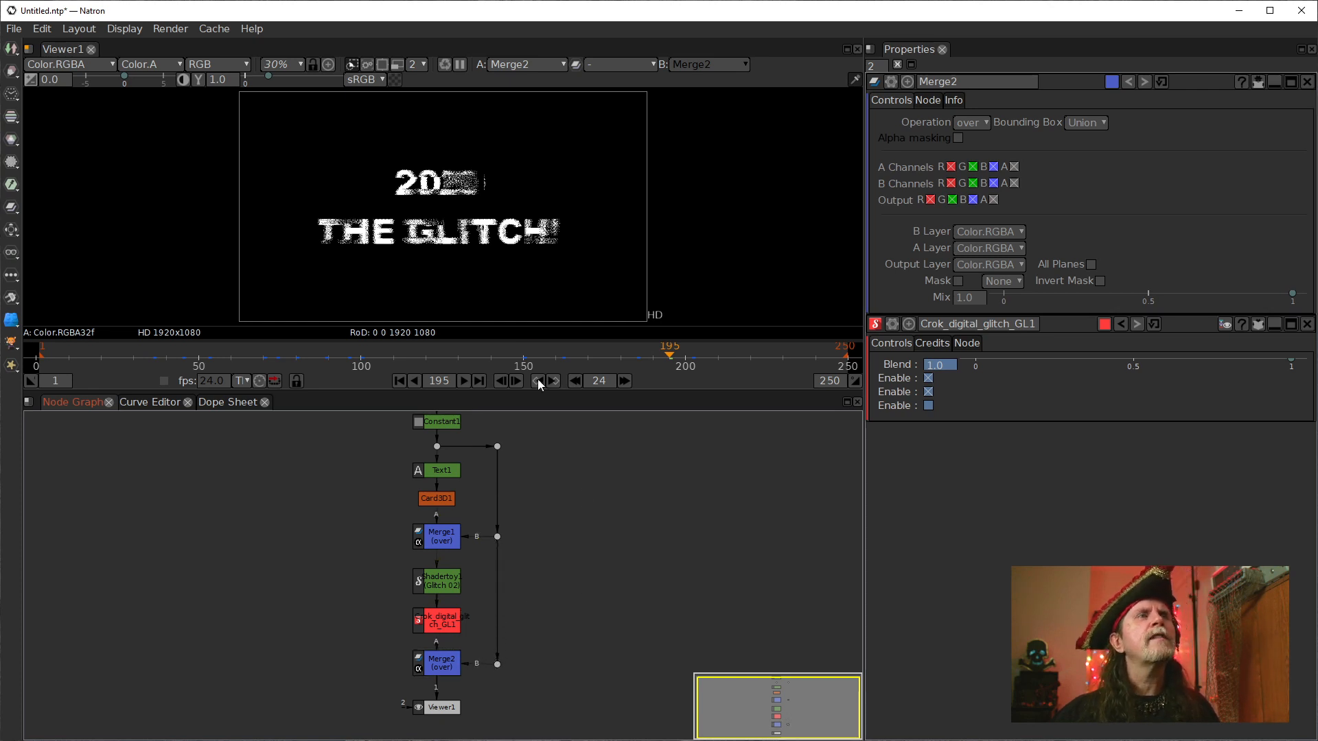
- Play back the merged composition from frame 1 in a maximized viewer, rewind to review it again, and restore the full workspace layout
{"action": "left_click", "coordinate": [398, 381]}
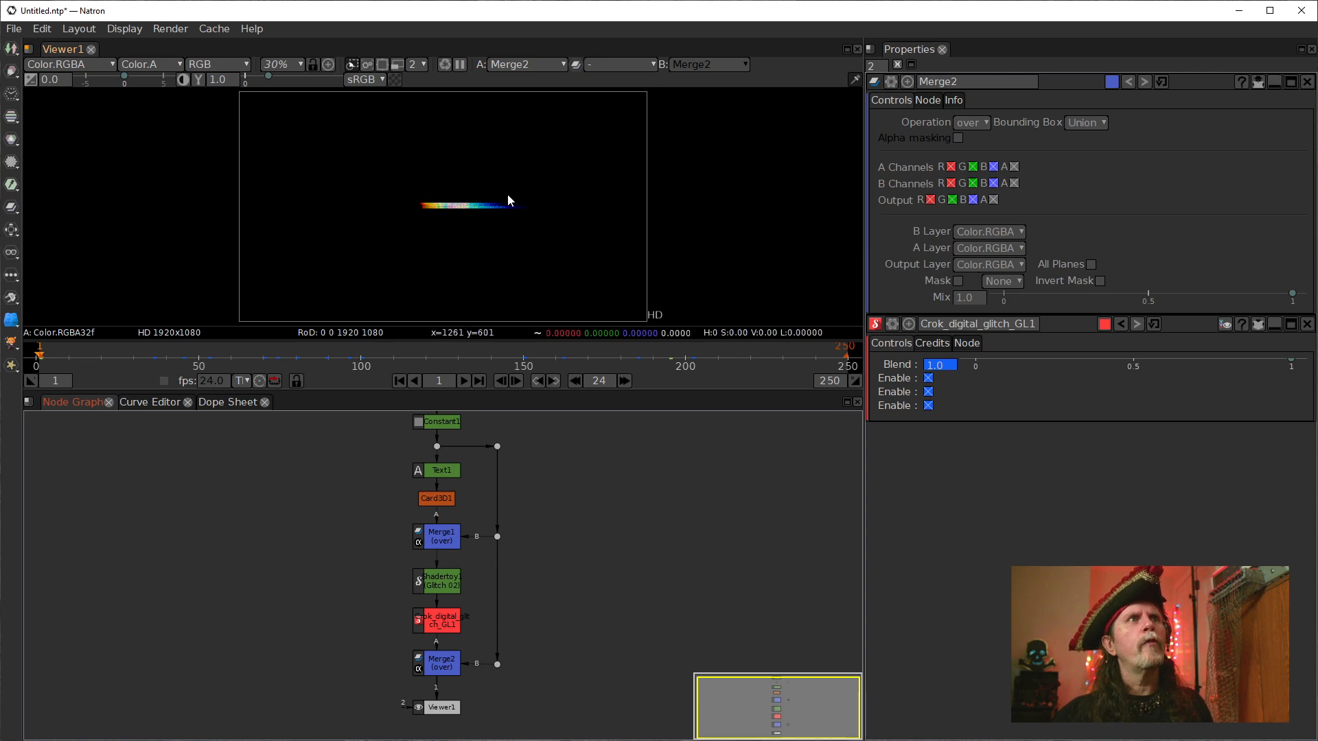
{"action": "key", "text": "space"}
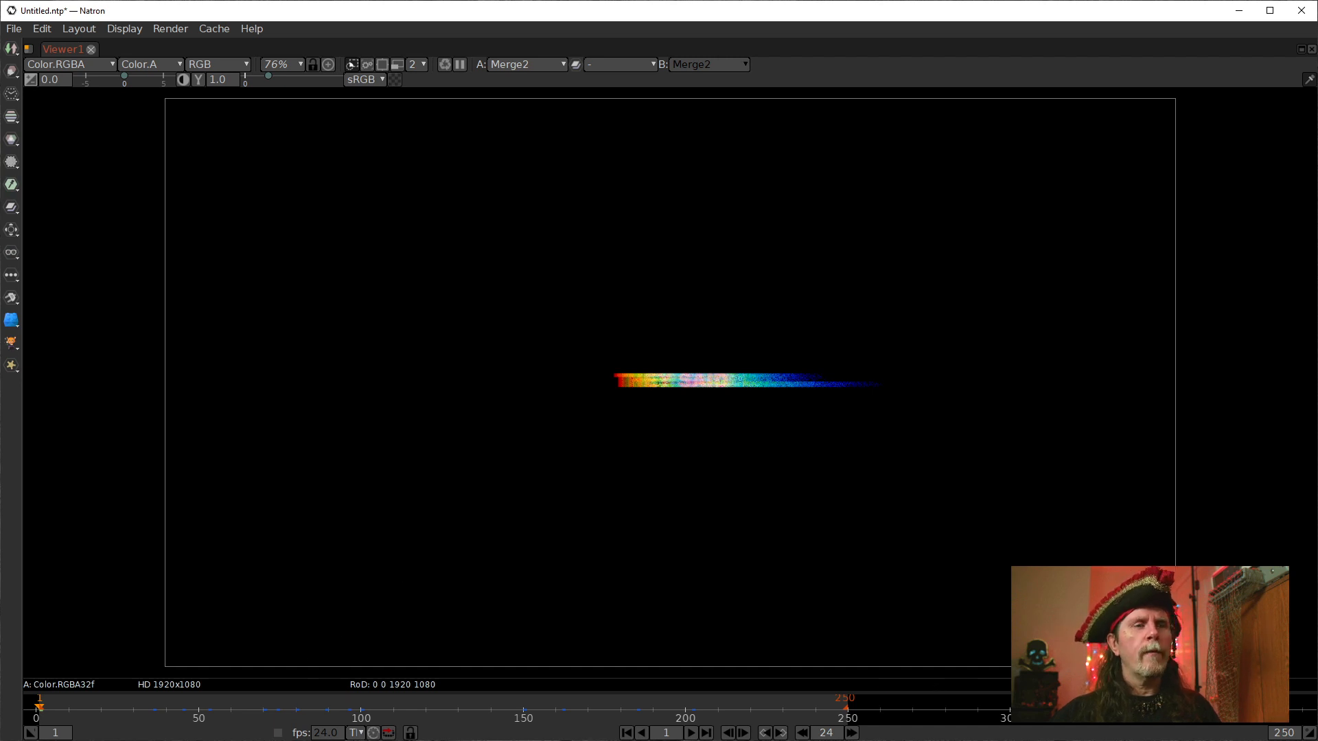
{"action": "left_click", "coordinate": [691, 732]}
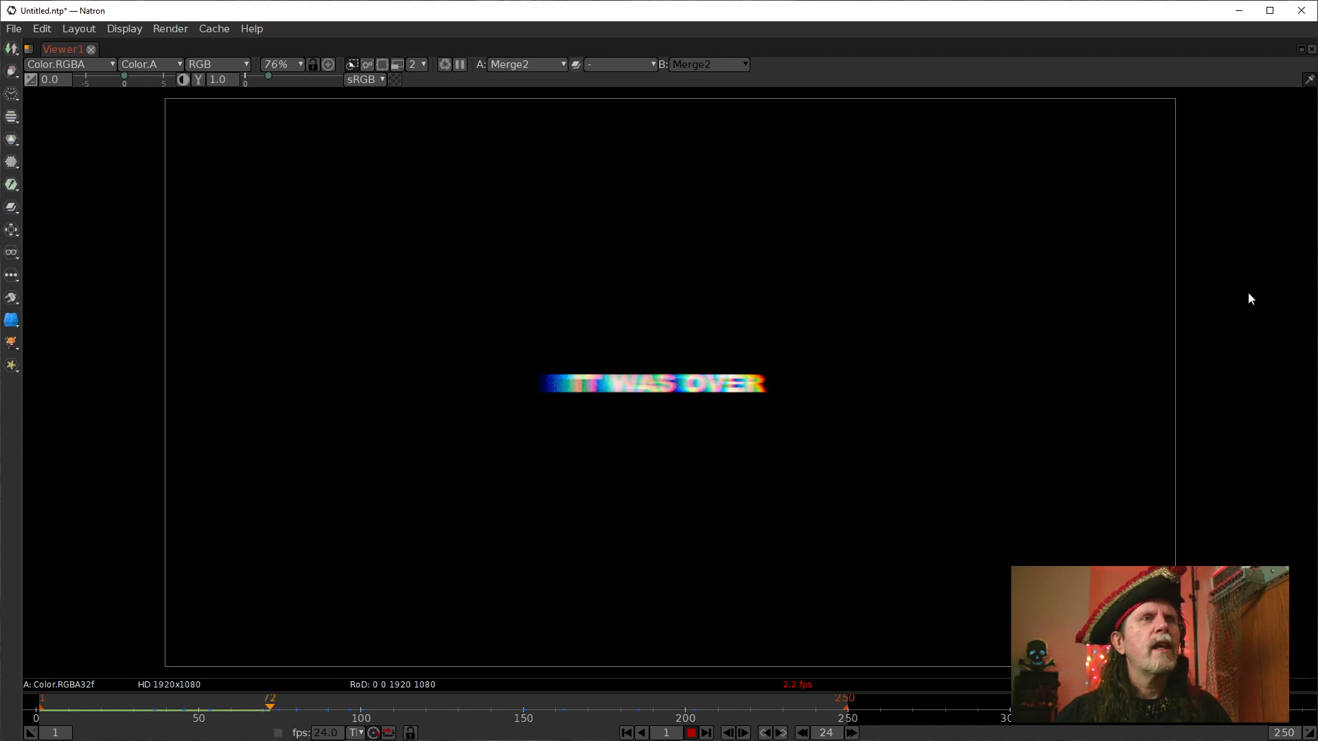
{"action": "right_click", "coordinate": [1248, 291]}
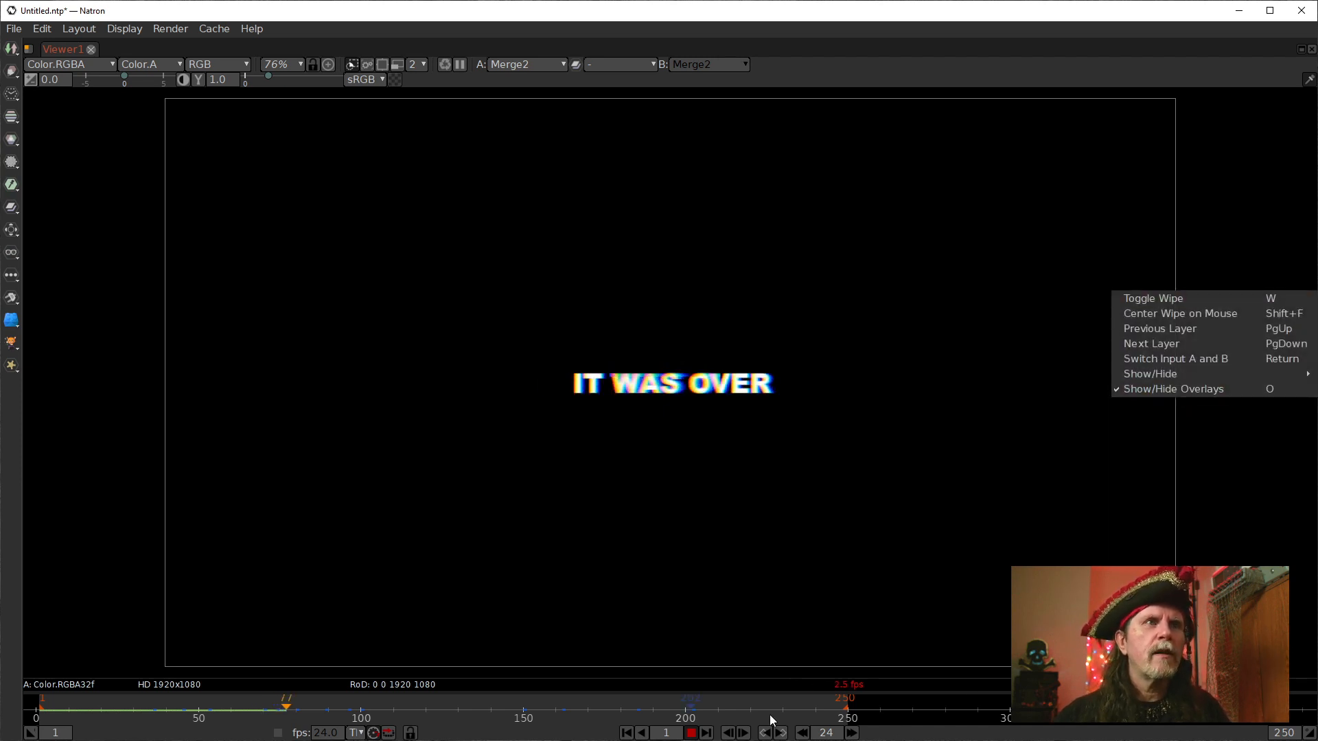
{"action": "left_click", "coordinate": [1221, 550]}
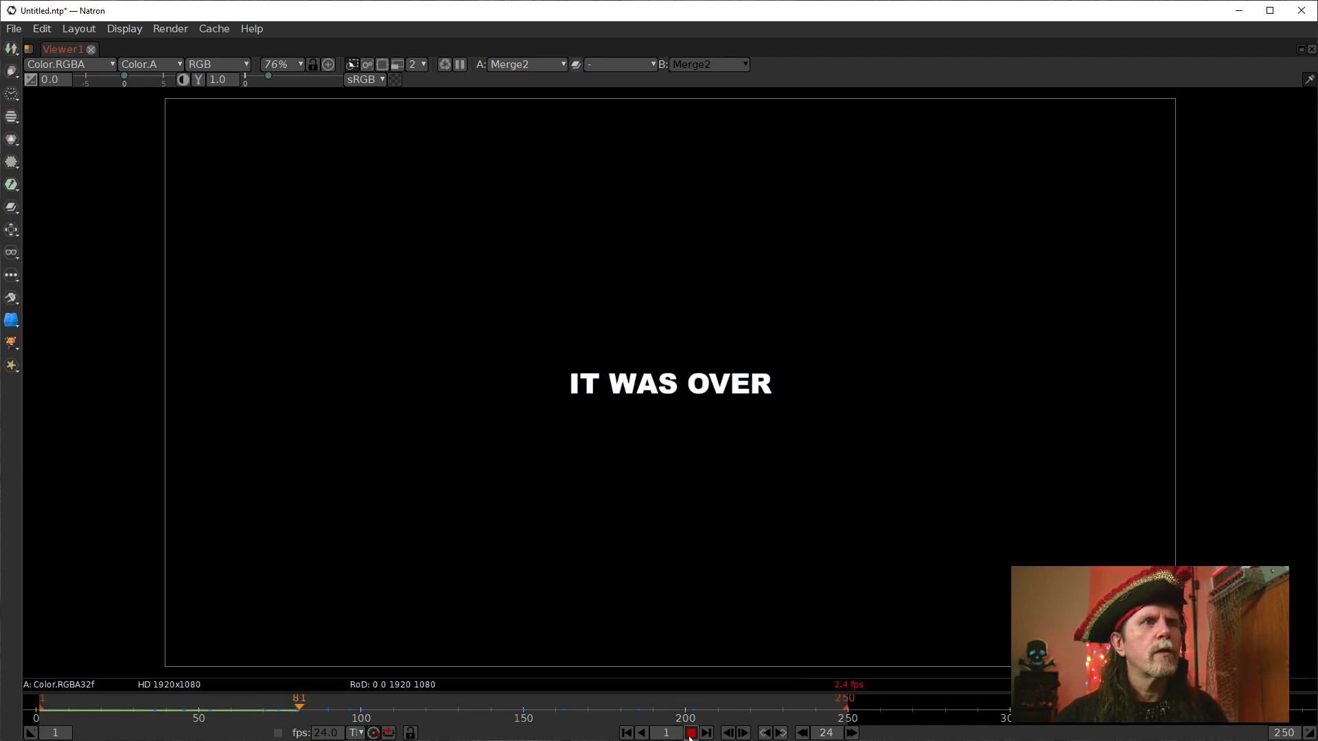
{"action": "left_click", "coordinate": [625, 733]}
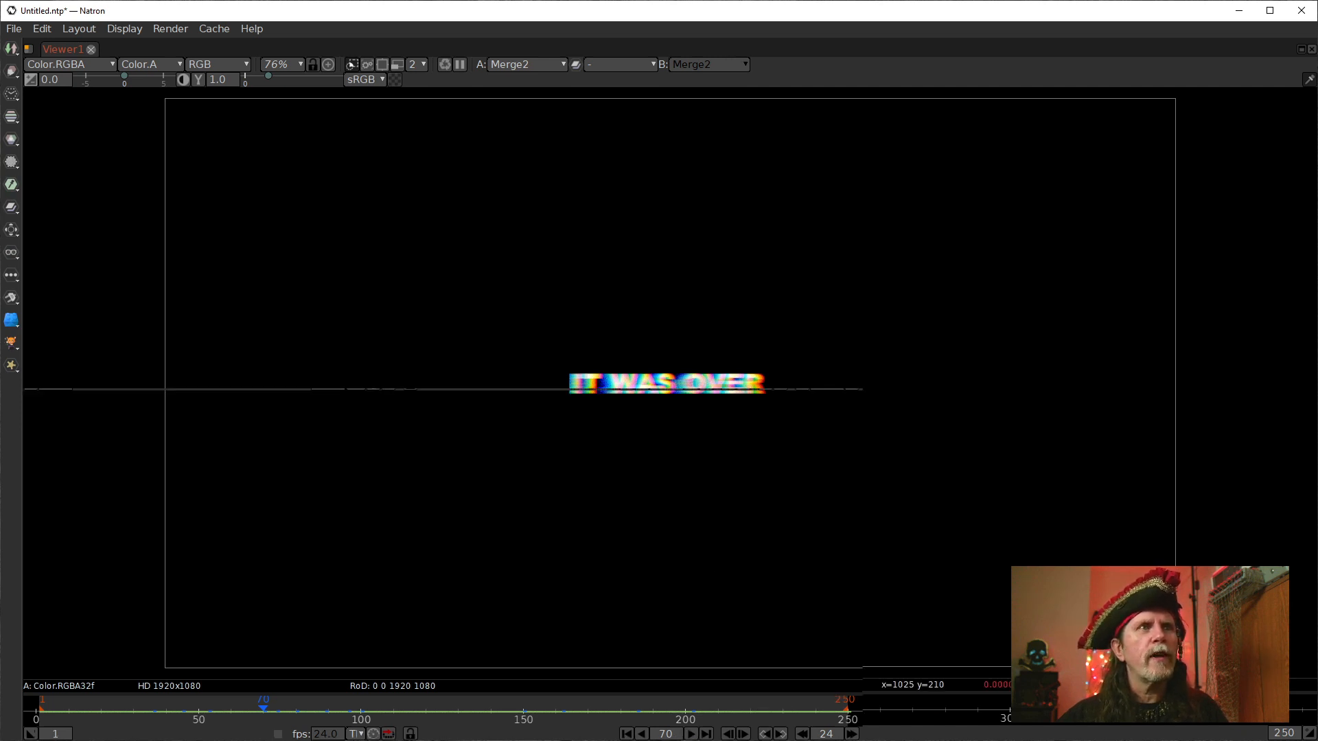
{"action": "key", "text": "space"}
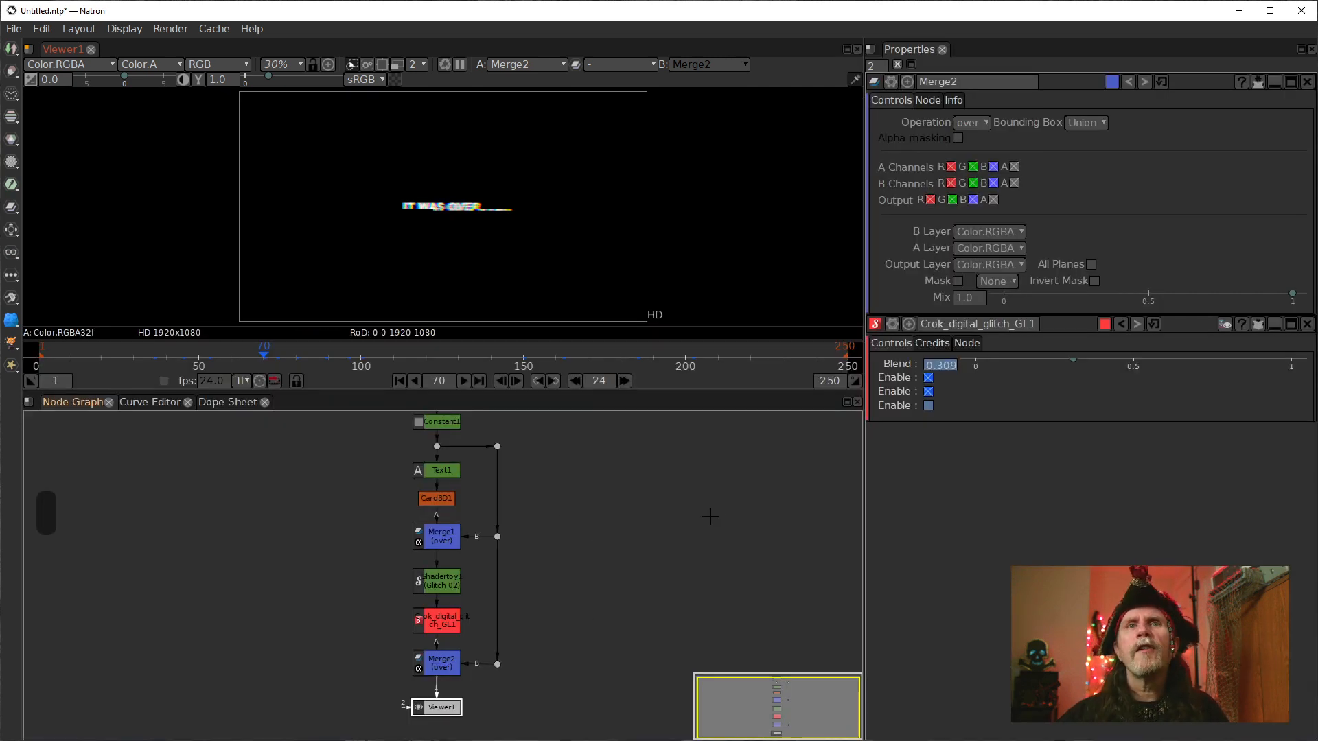